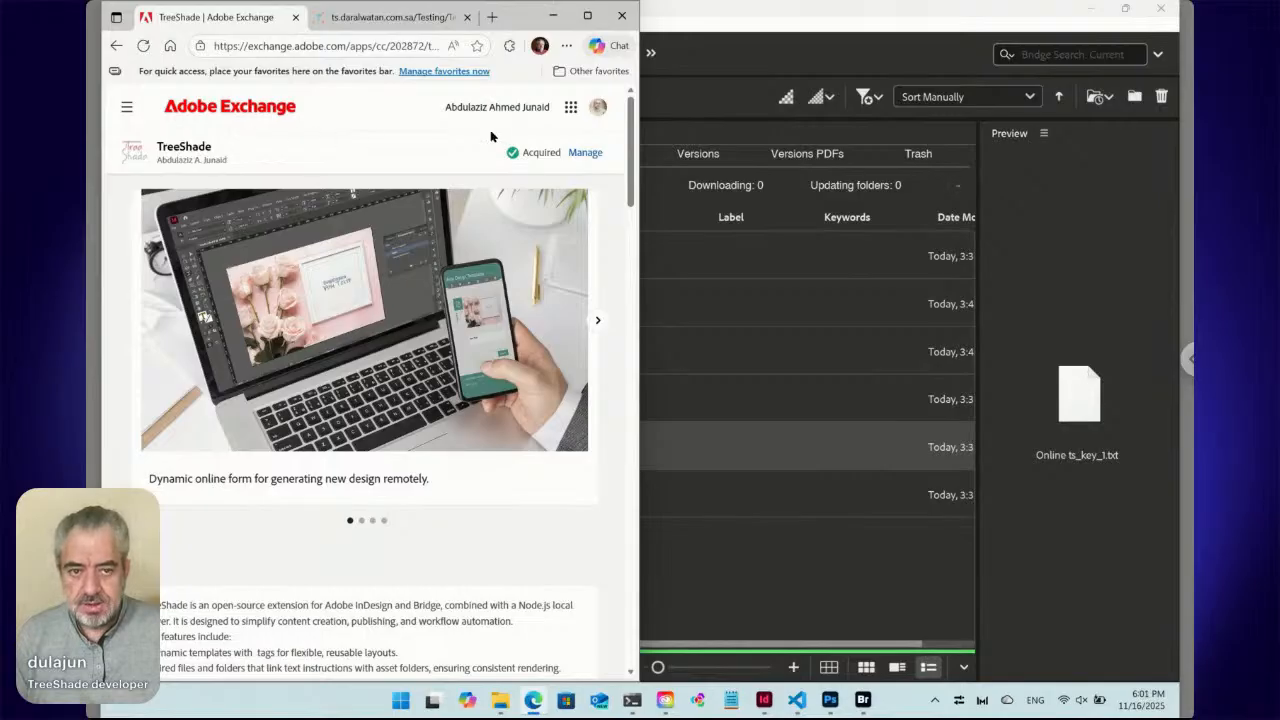
Maximize Edge so the TreeShade Exchange page, version 9.4.8, fills the screen.
left_click(587, 16)
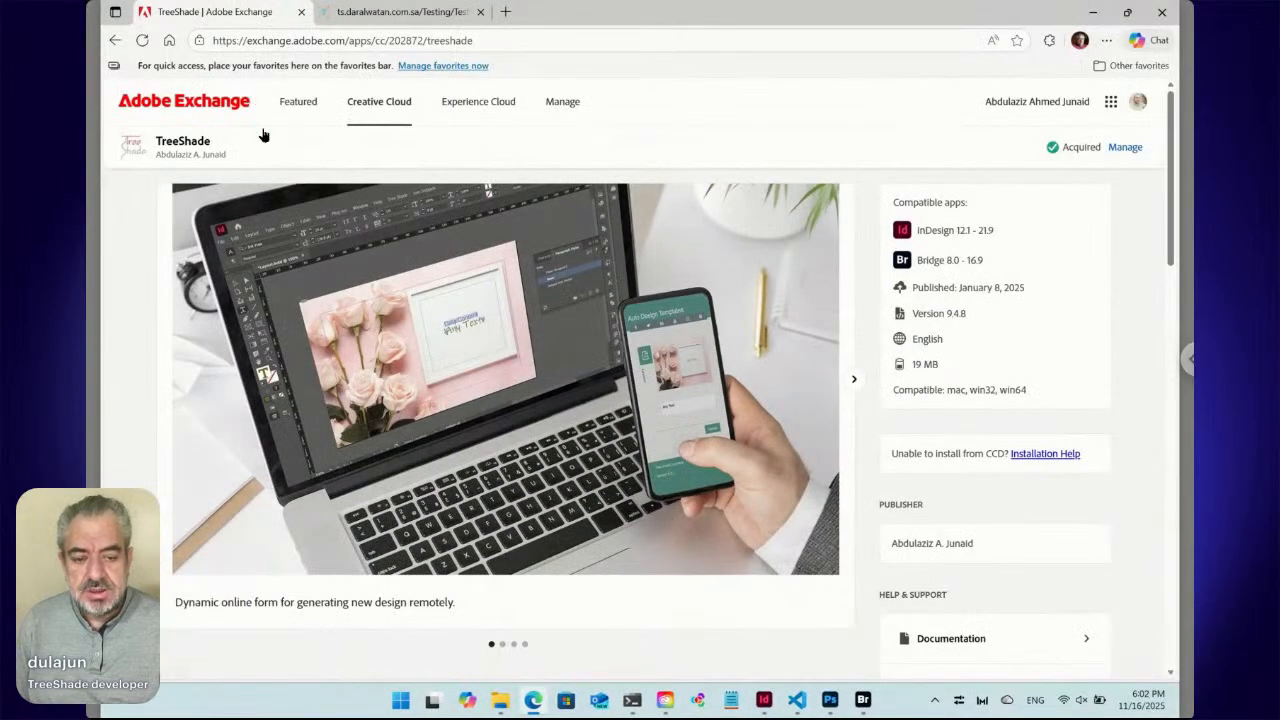
Bring forward the PowerShell window running node main.js in D:\TRSD.
left_click(632, 700)
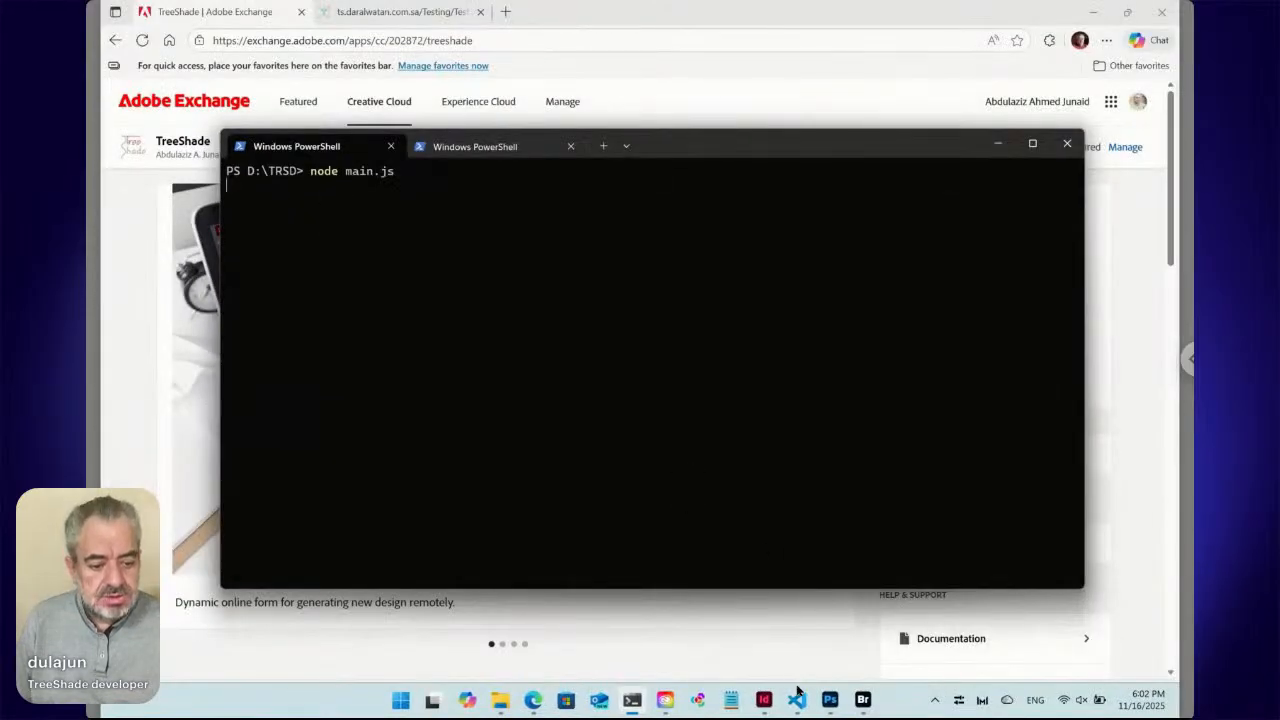
Switch to Adobe Bridge showing the TestE folder's Layout.indd, Data.txt and ts_sort.txt files.
left_click(863, 699)
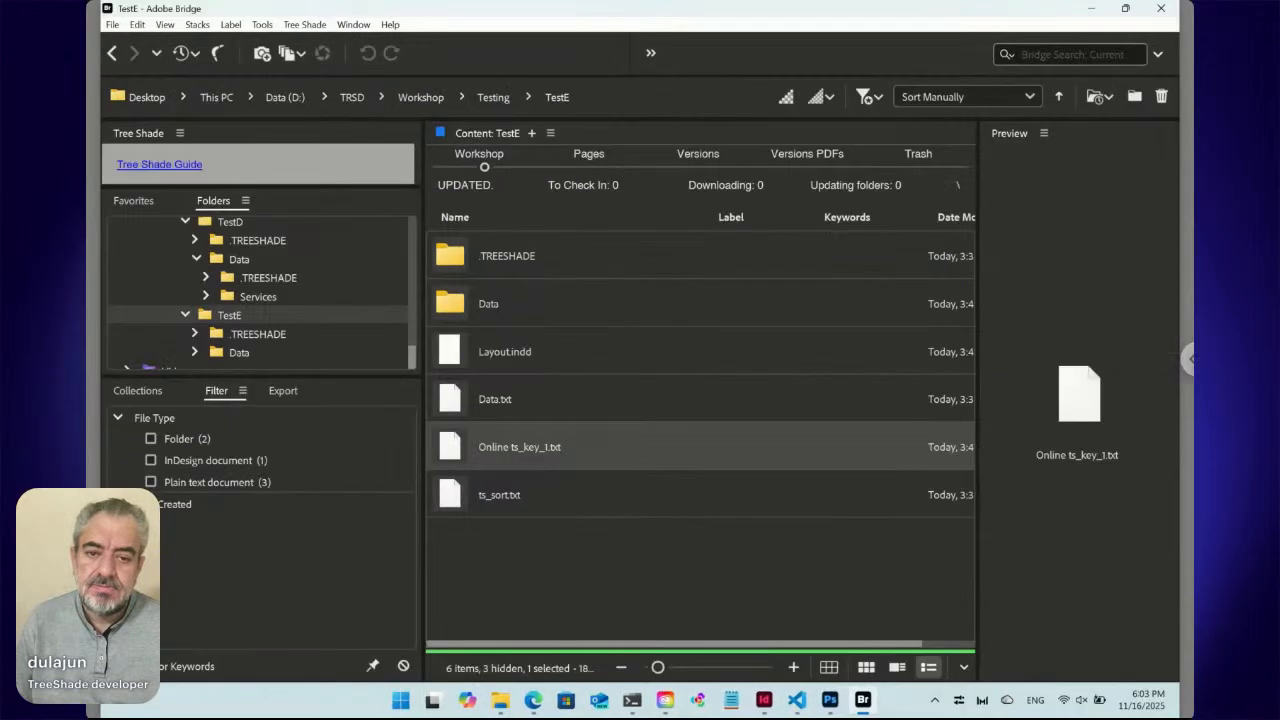
left_click(310, 26)
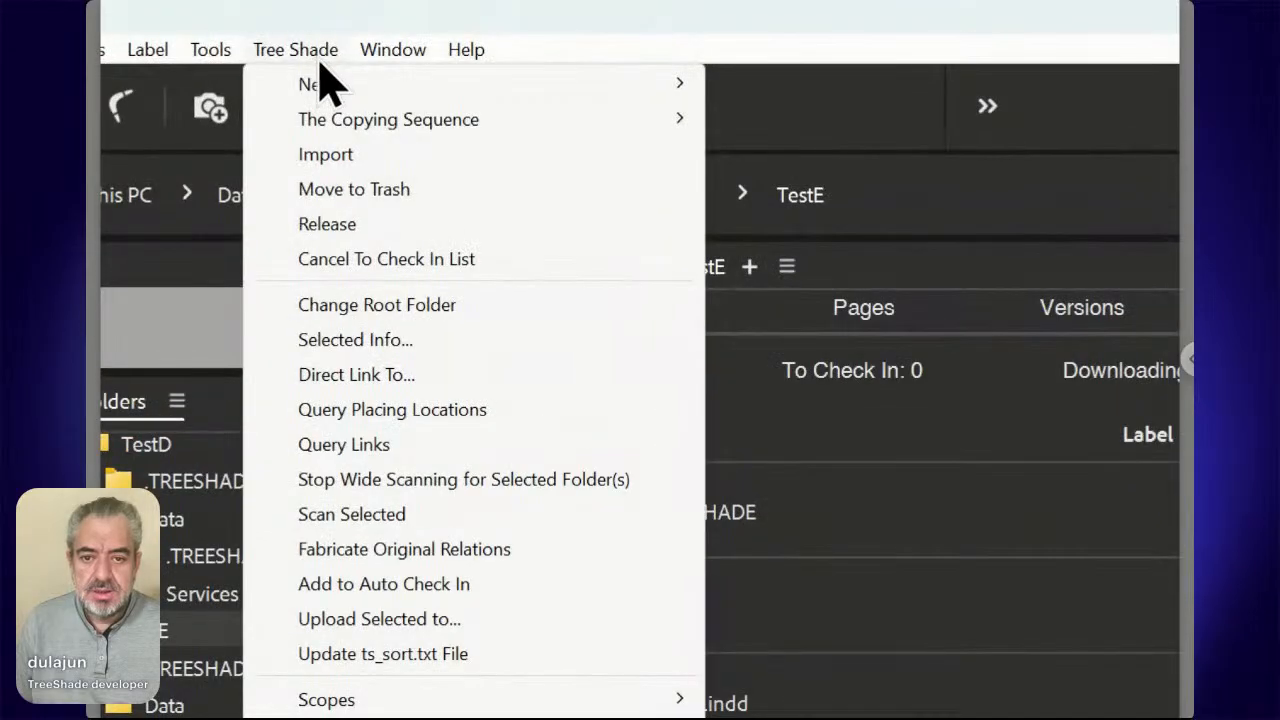
mouse_move(329, 83)
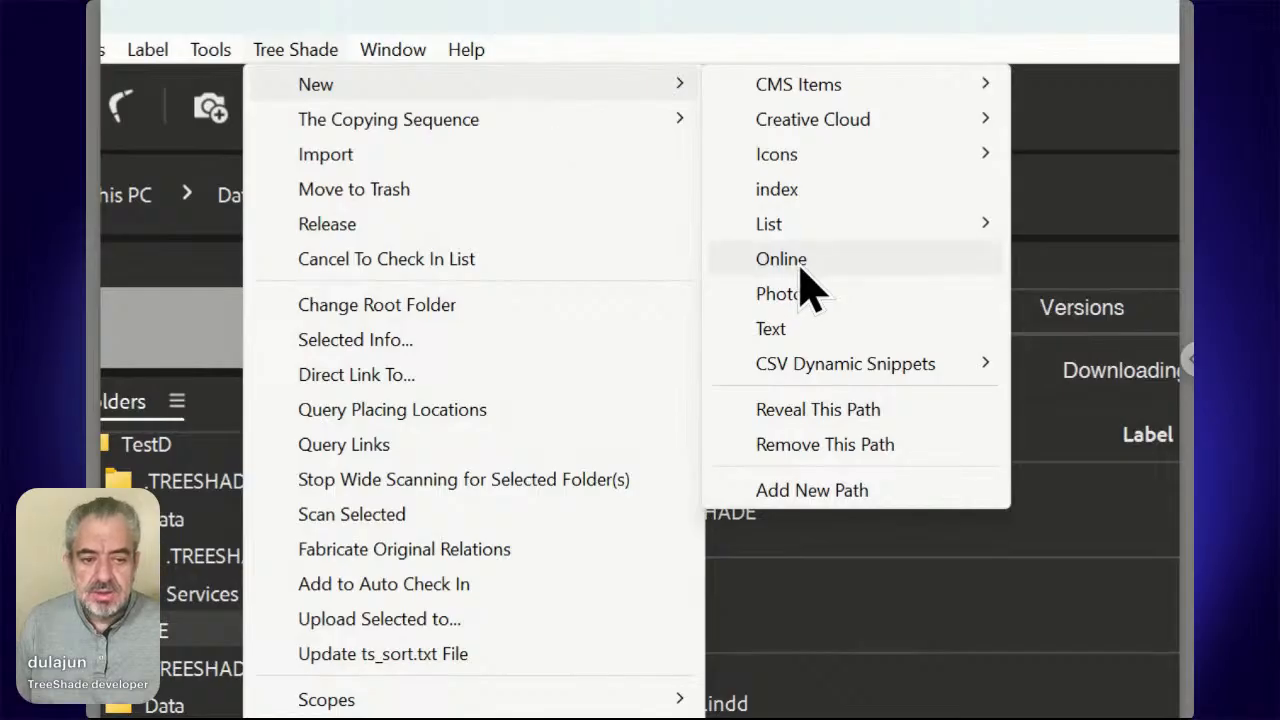
key("Escape")
key("Escape")
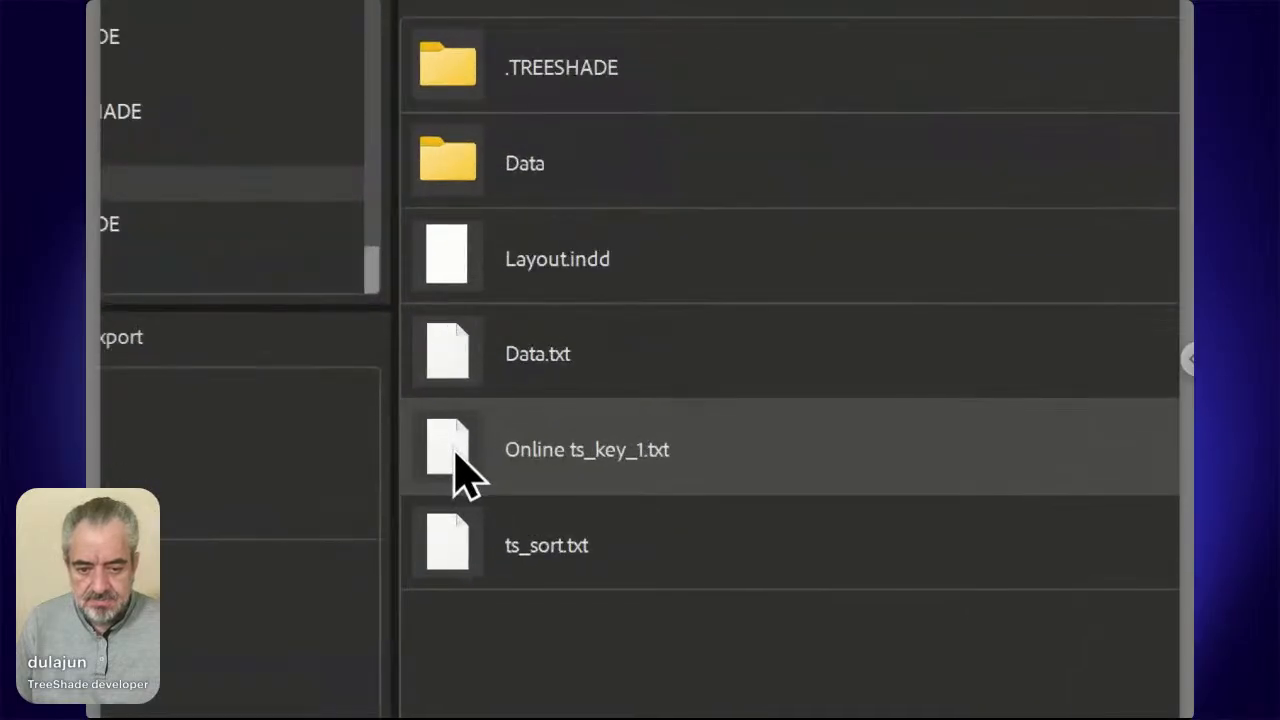
Open the TestE online form from Online ts_key_1.txt and snap Edge to the left half.
double_click(458, 453)
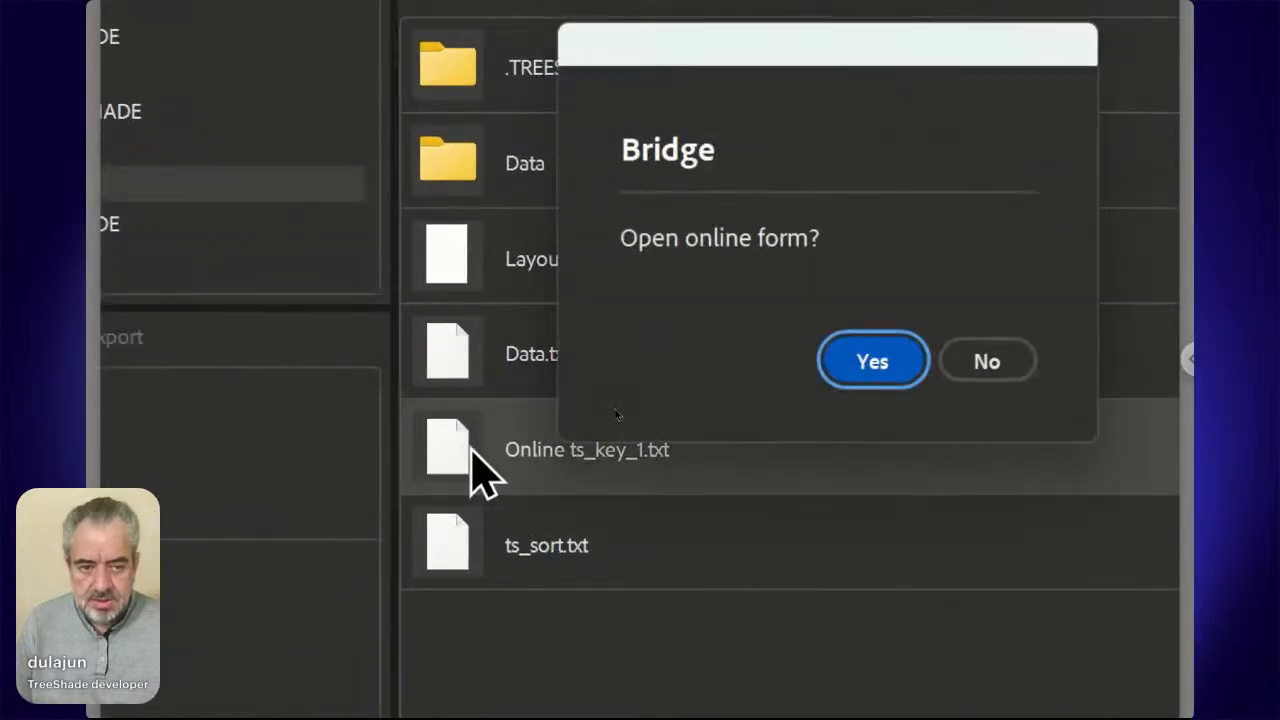
left_click(866, 368)
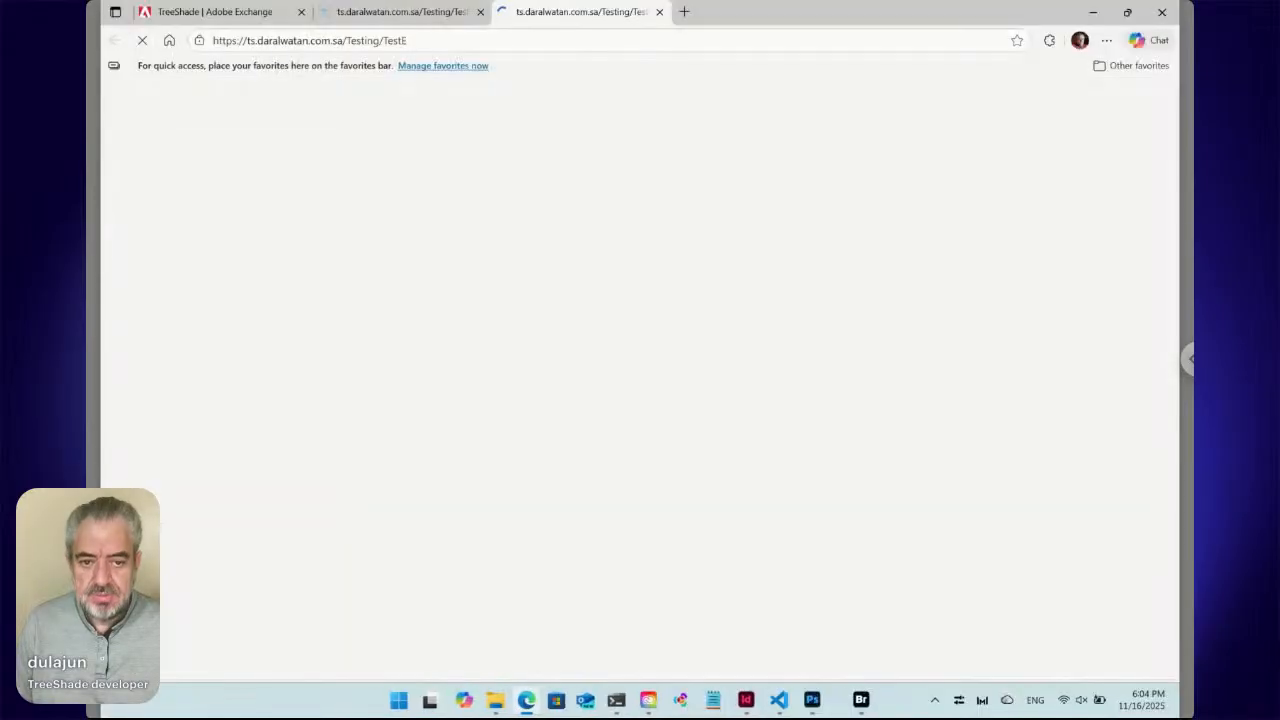
left_click(481, 13)
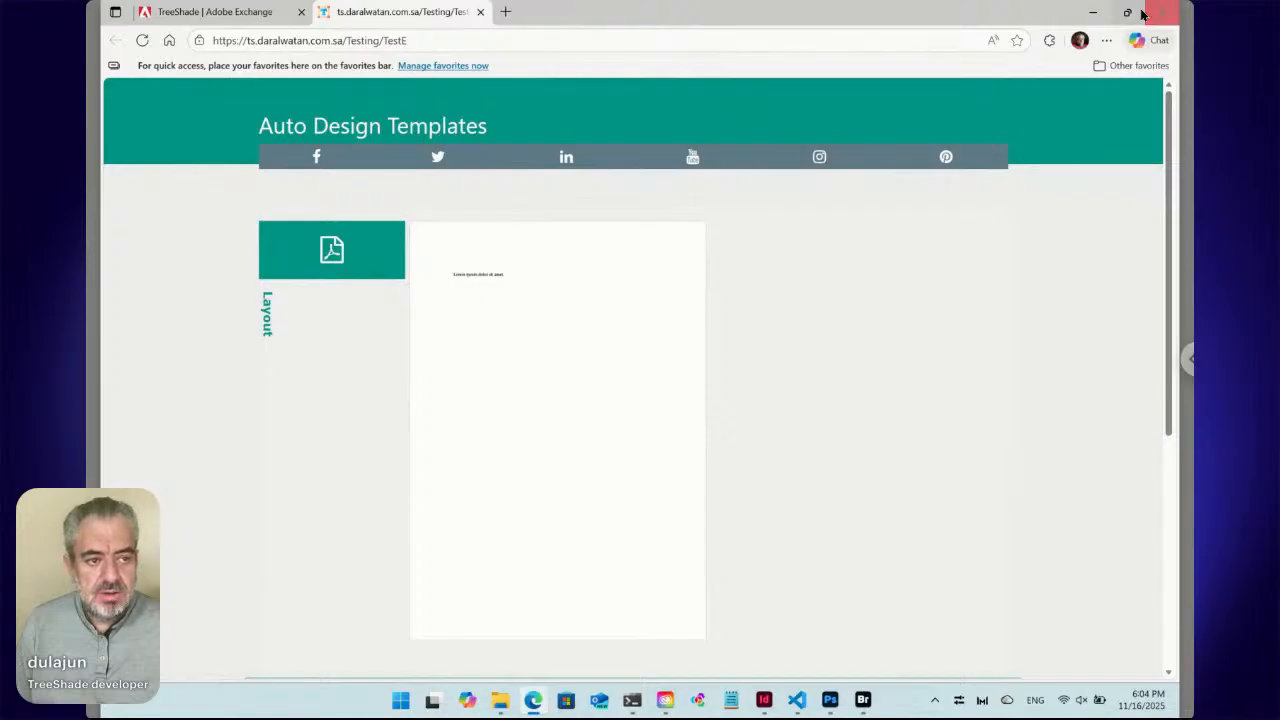
mouse_move(1129, 18)
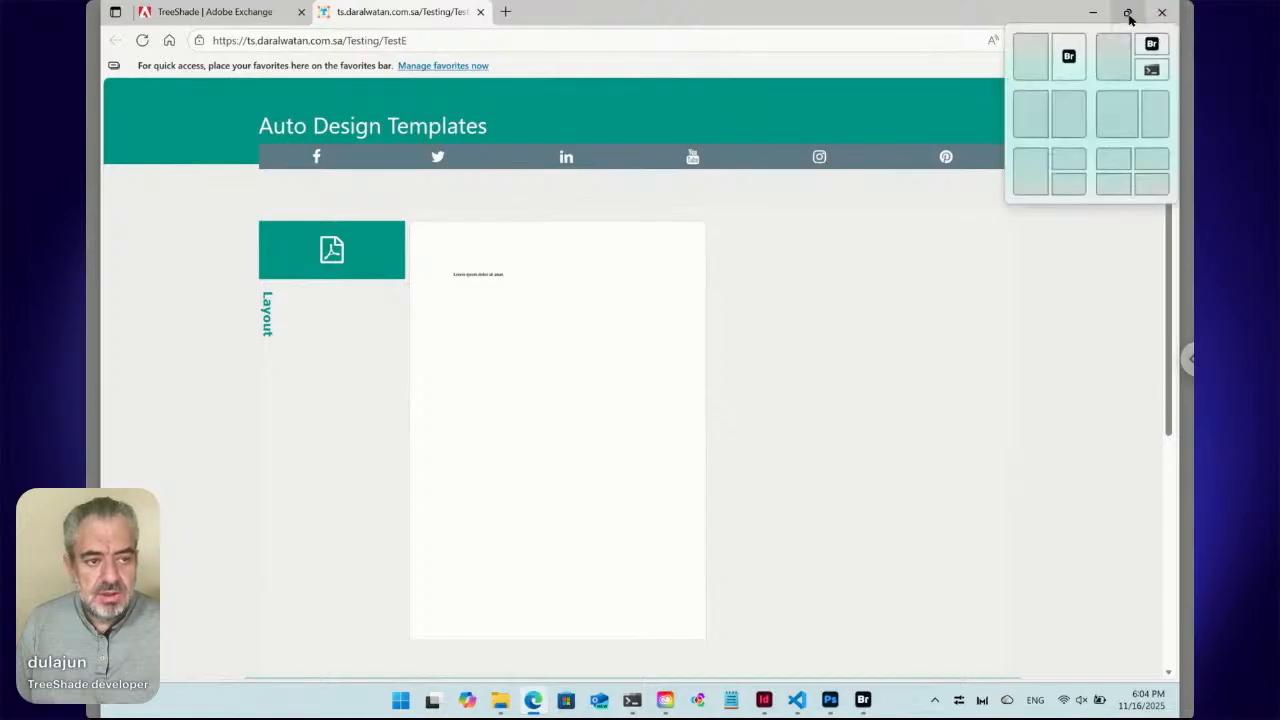
left_click(1039, 57)
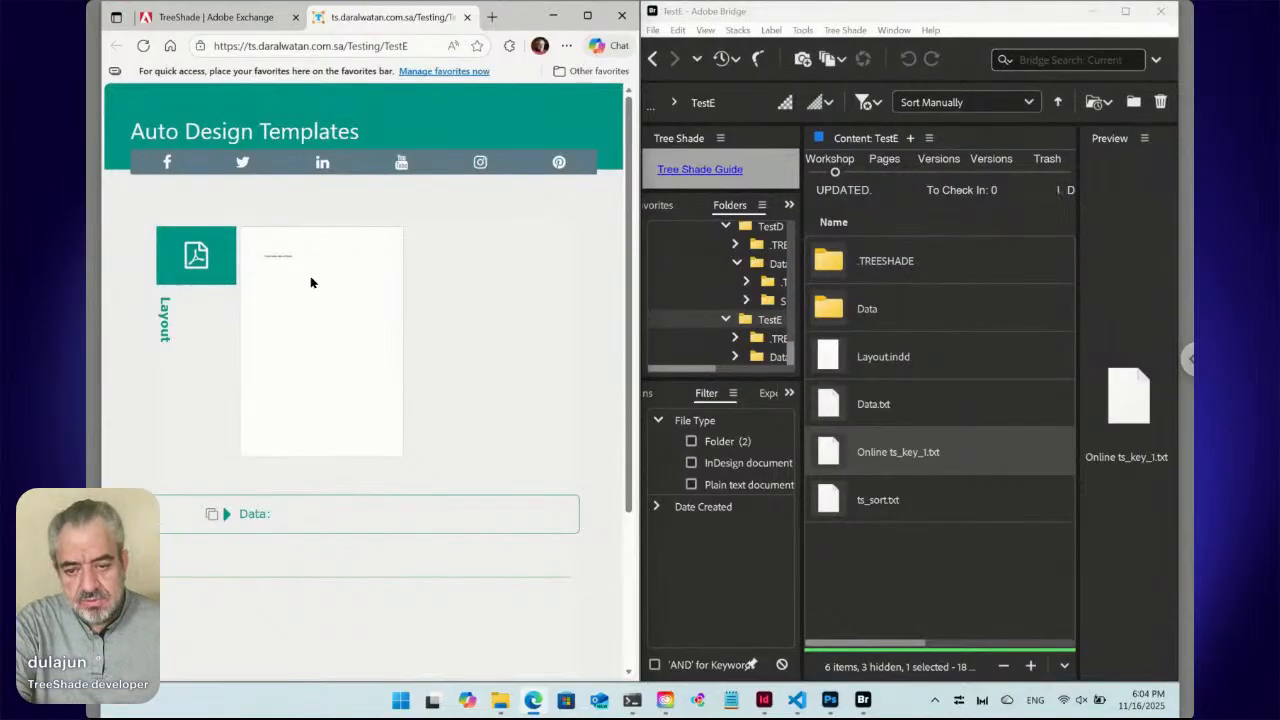
left_click(839, 364)
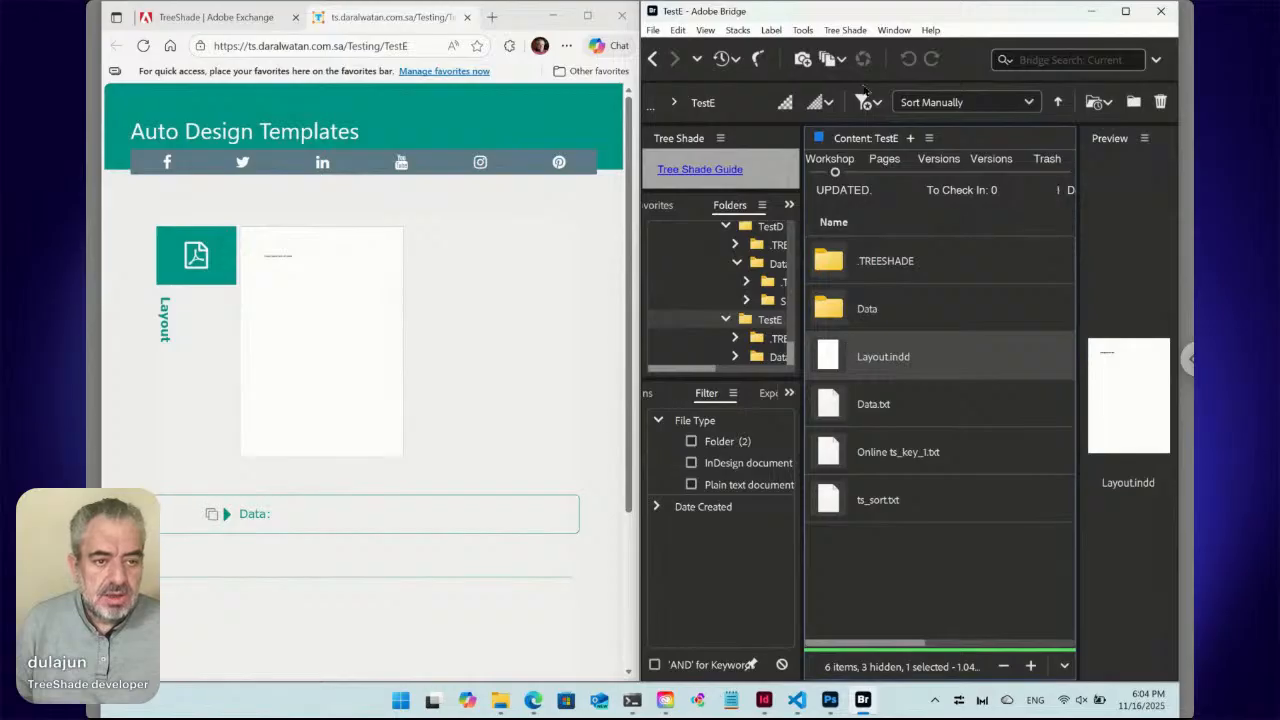
left_click(846, 30)
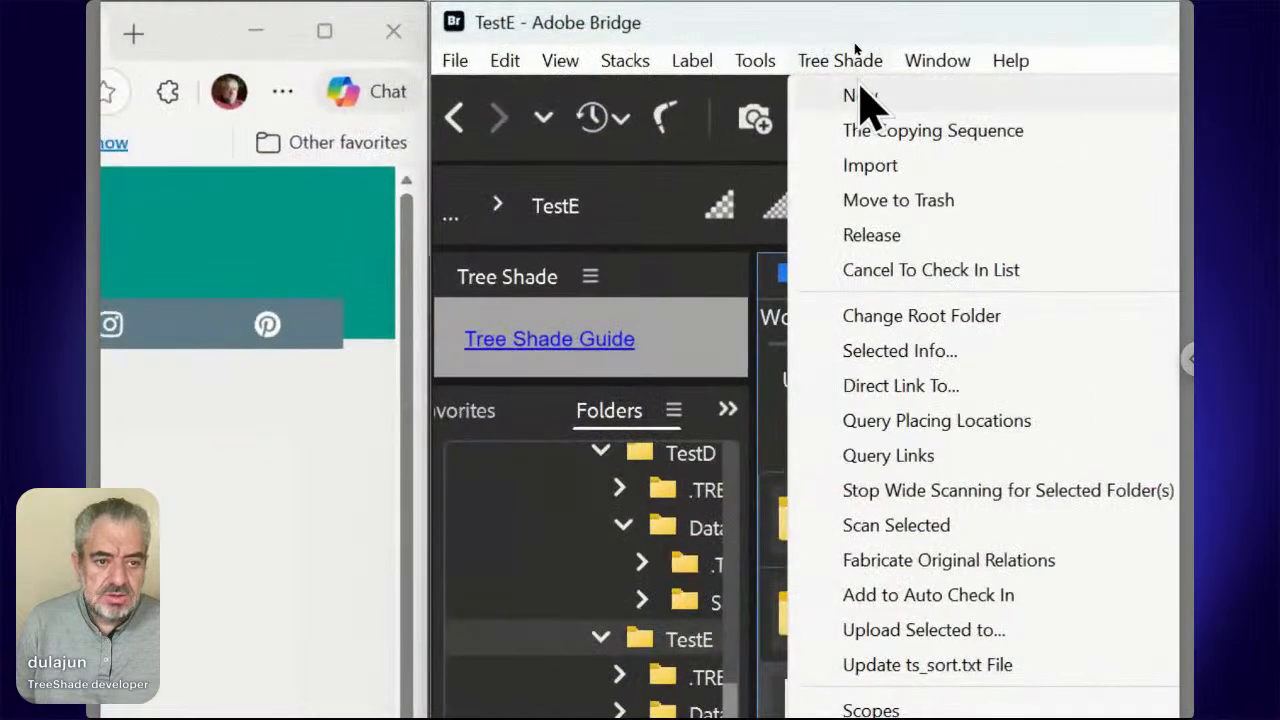
mouse_move(854, 47)
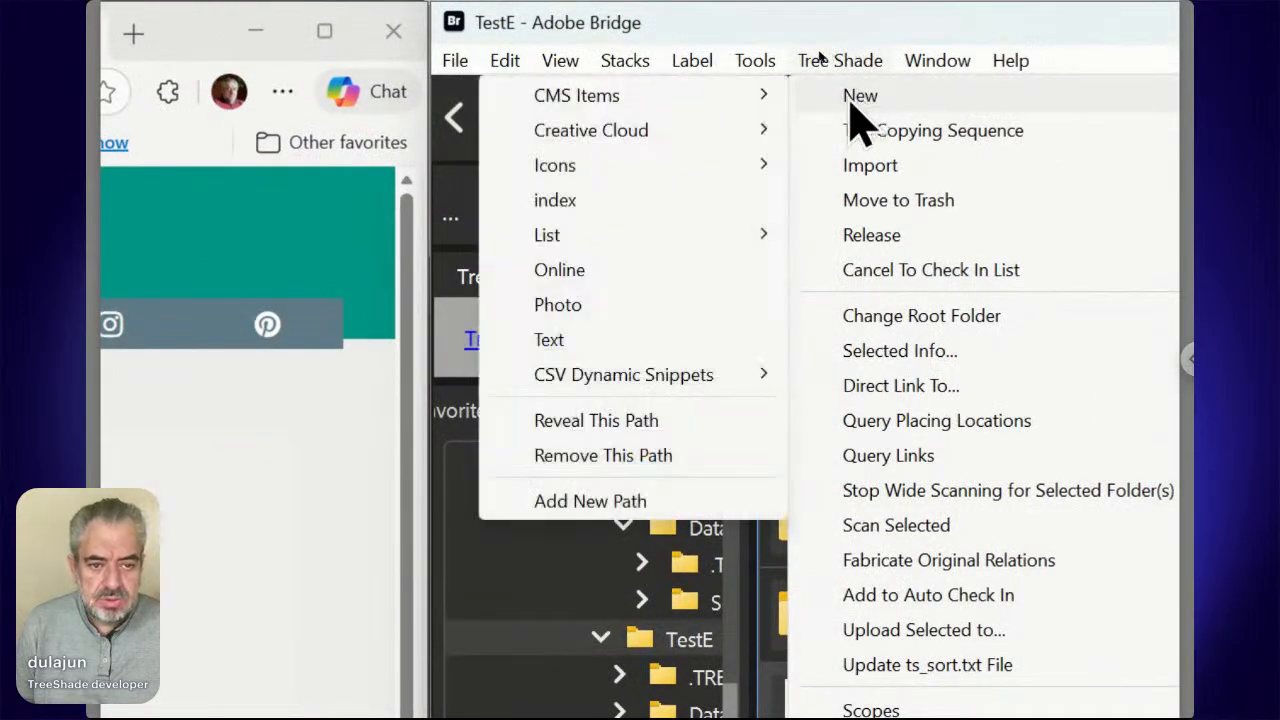
mouse_move(683, 108)
mouse_move(672, 140)
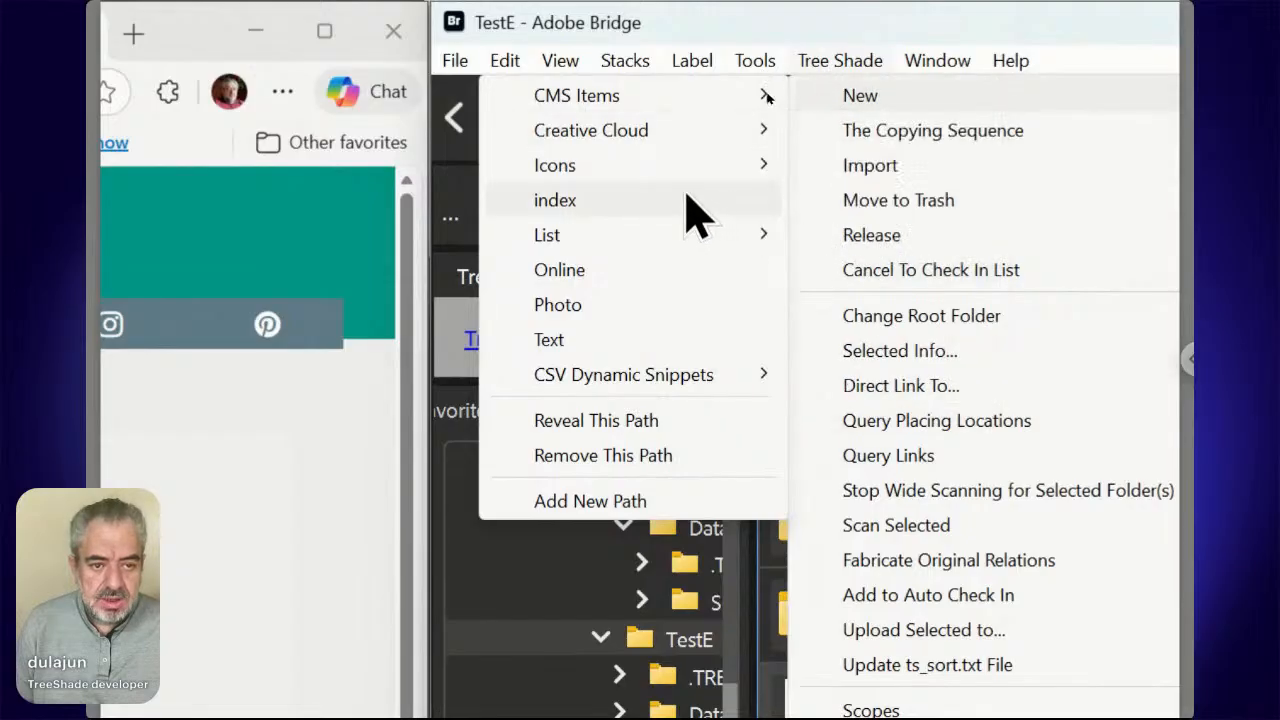
mouse_move(677, 167)
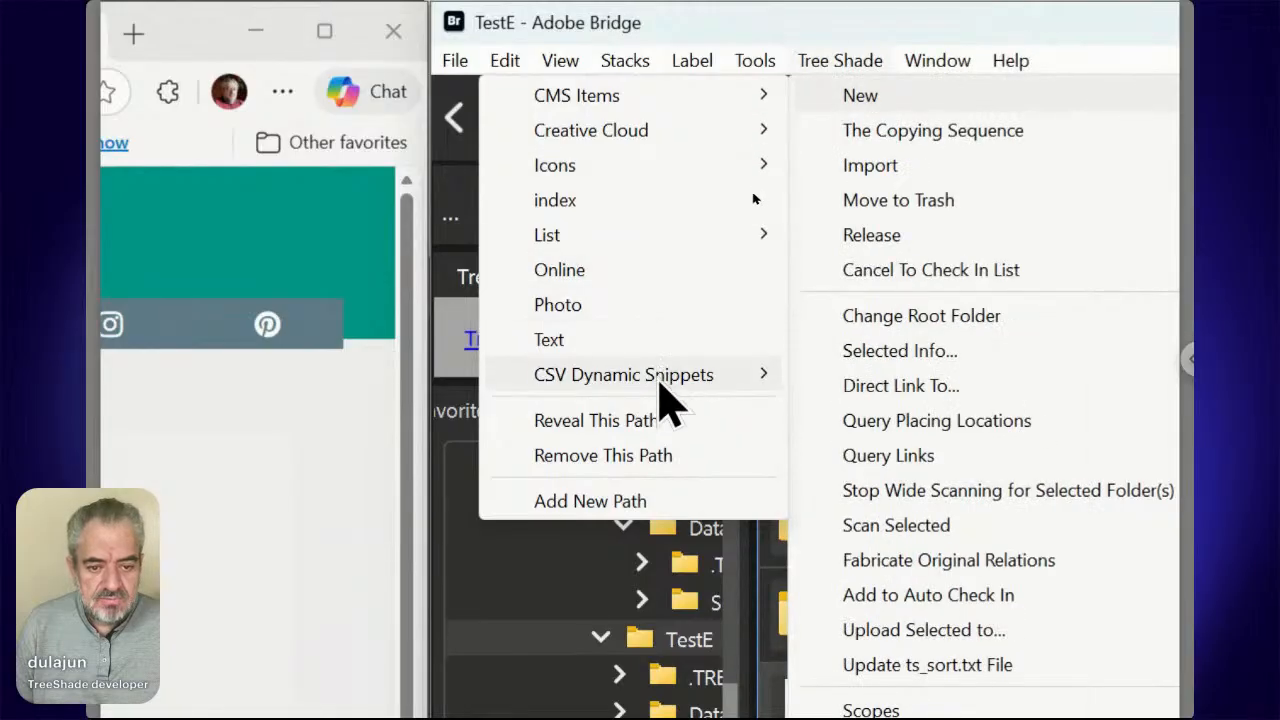
mouse_move(663, 385)
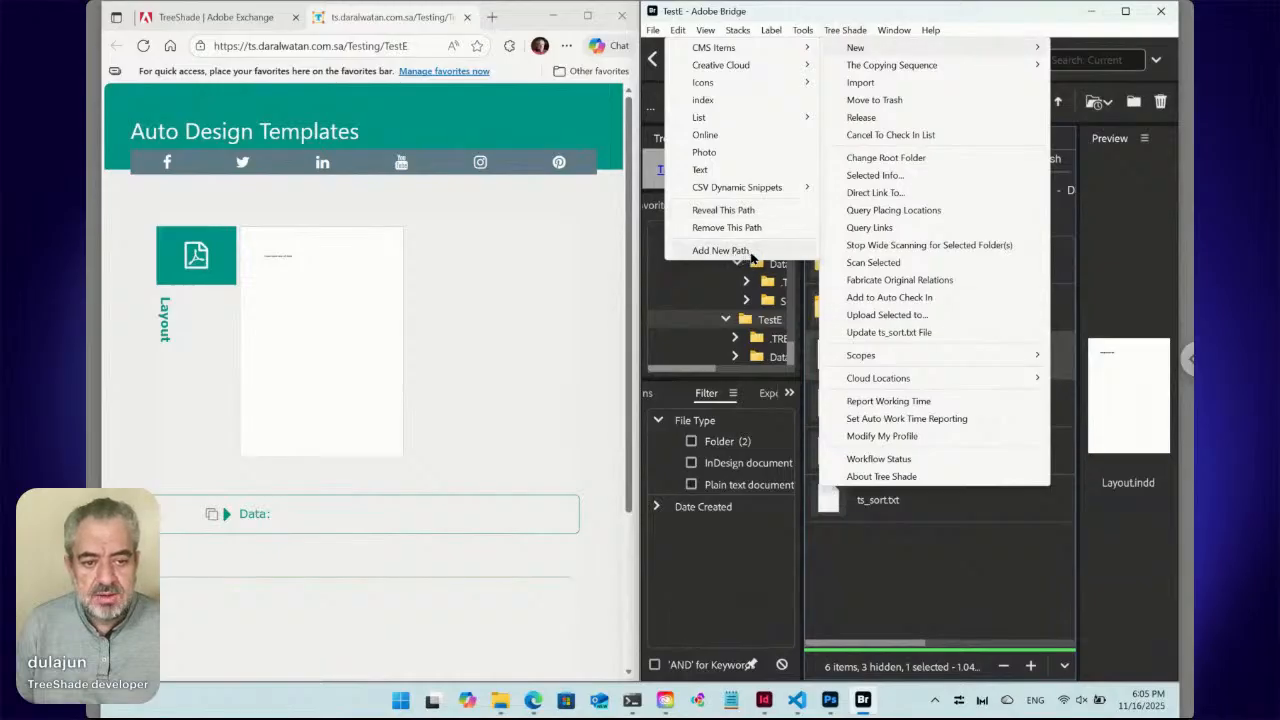
mouse_move(855, 53)
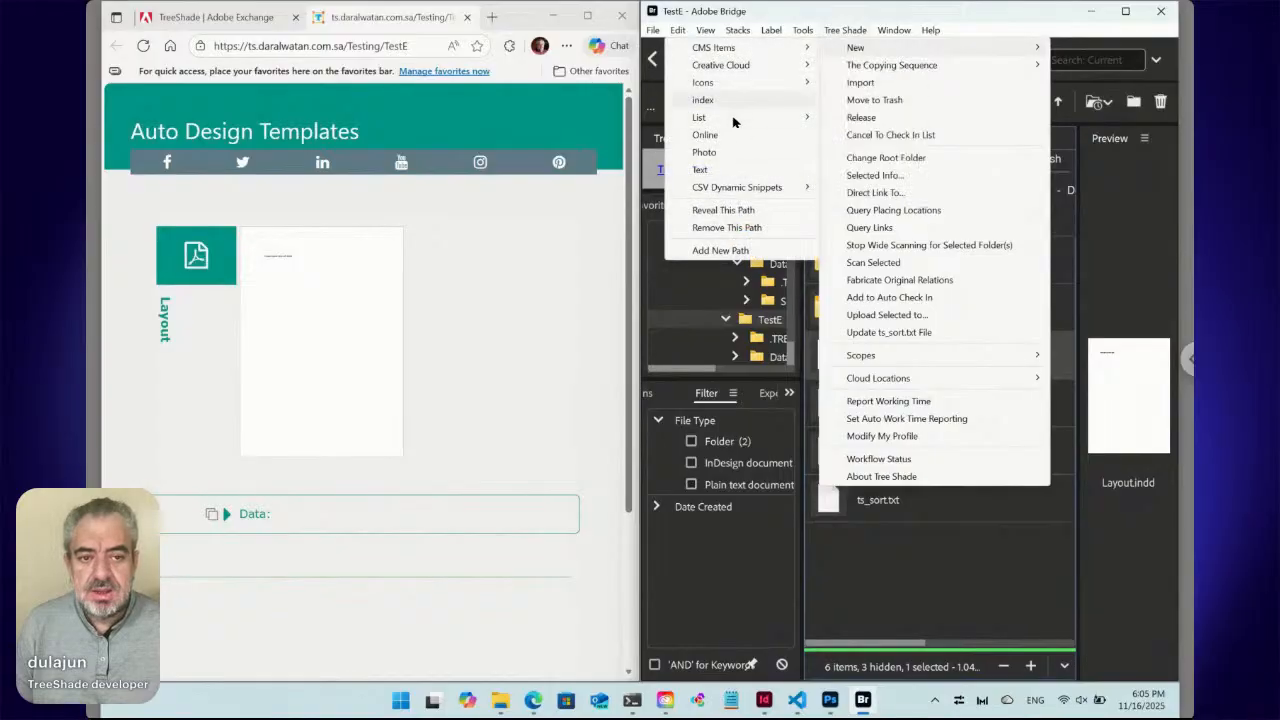
mouse_move(733, 121)
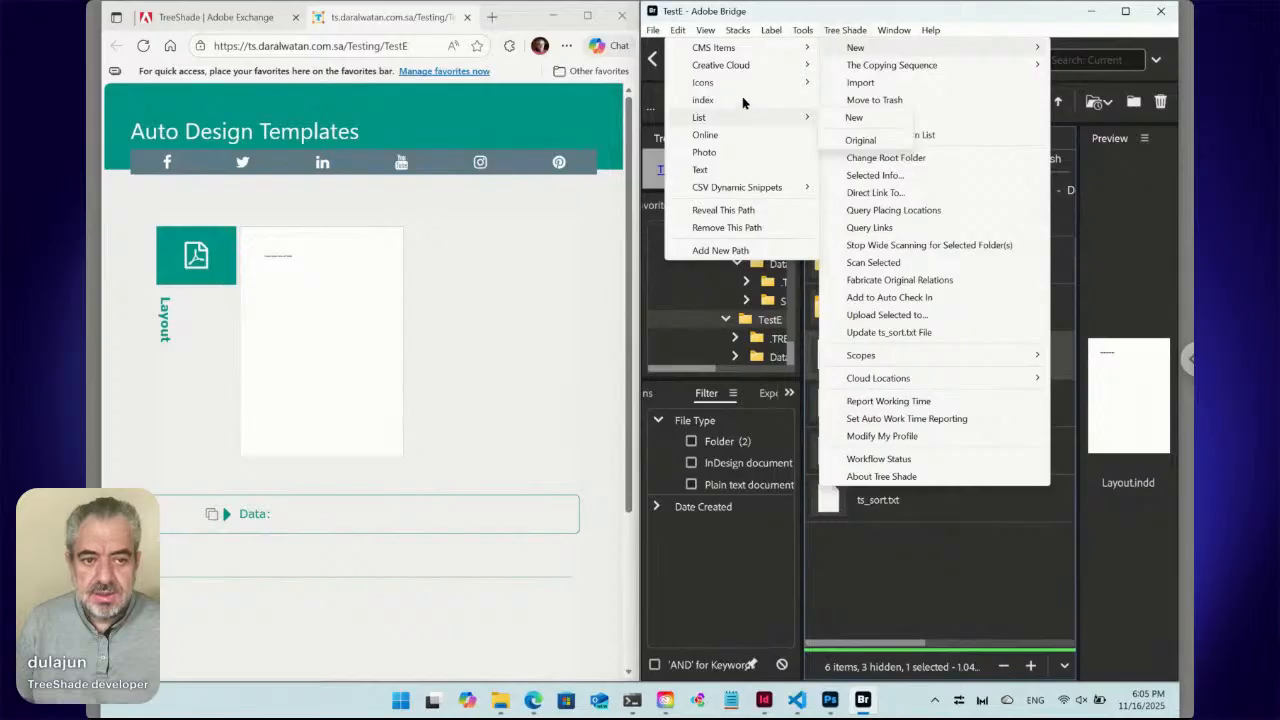
mouse_move(789, 52)
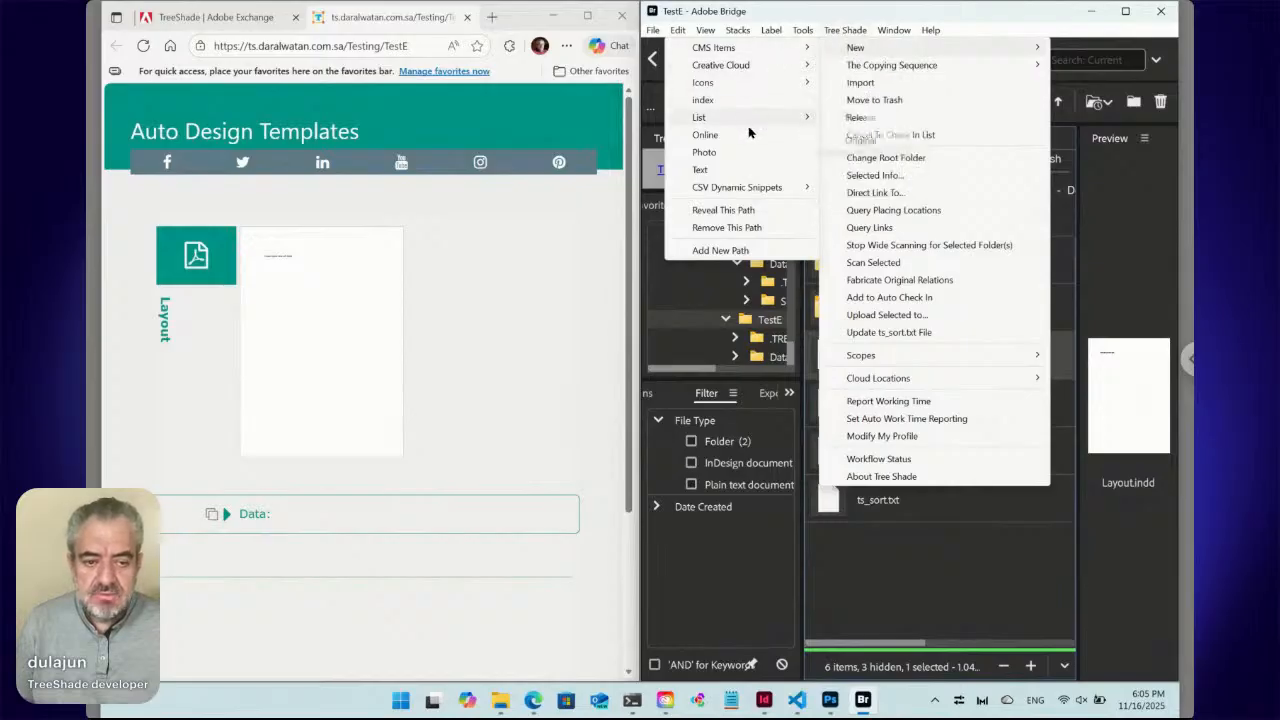
key("Escape")
key("Escape")
key("Escape")
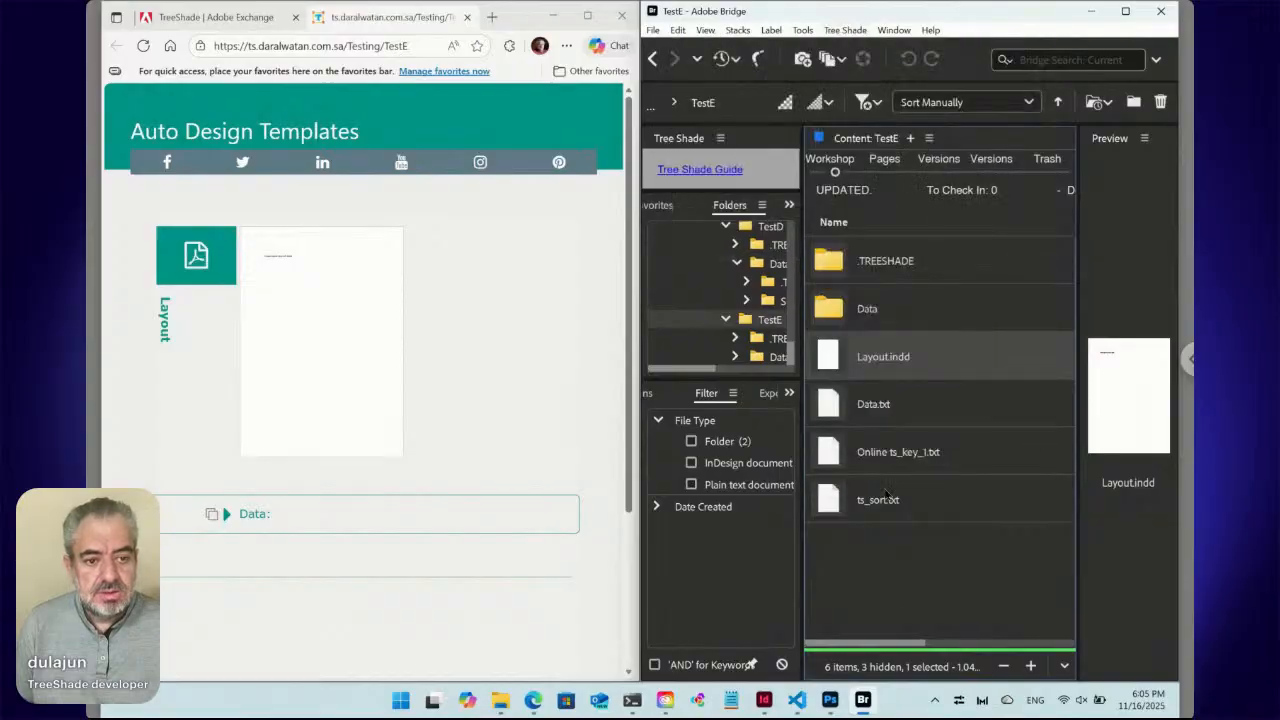
left_click(920, 575)
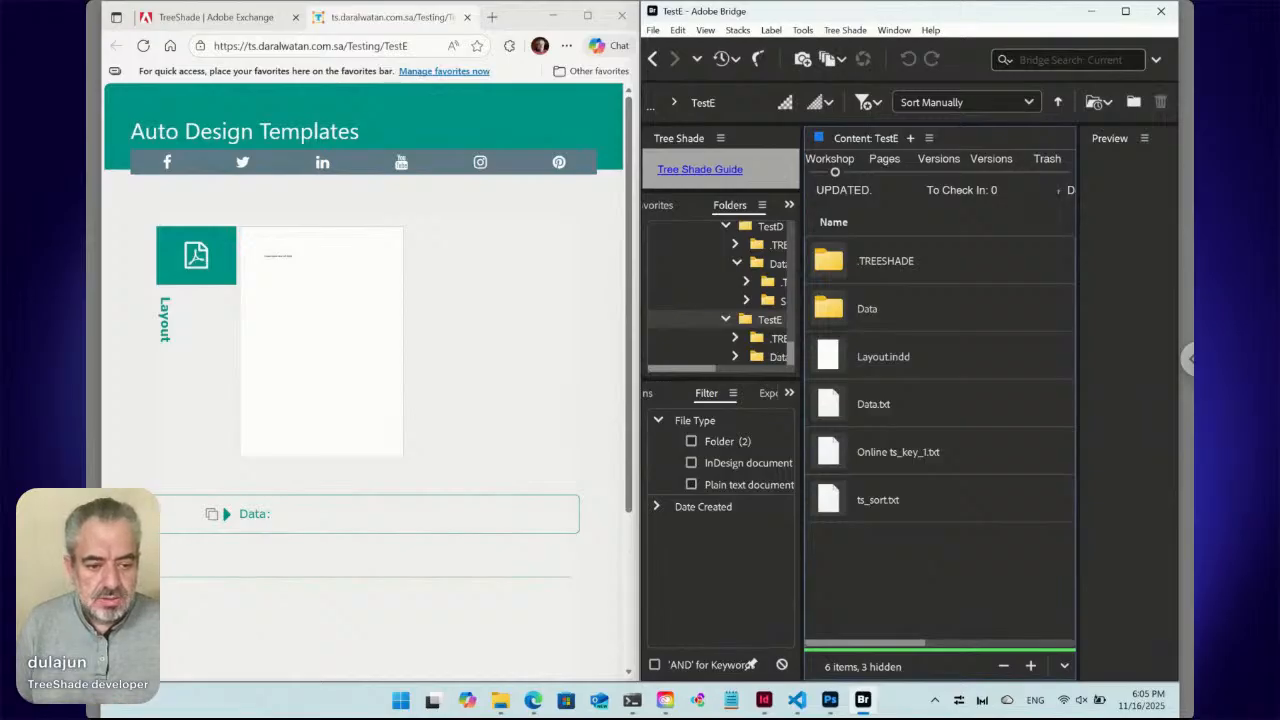
Open Layout.indd, fit the page in view, and delete the Lorem ipsum text frame.
left_click(831, 361)
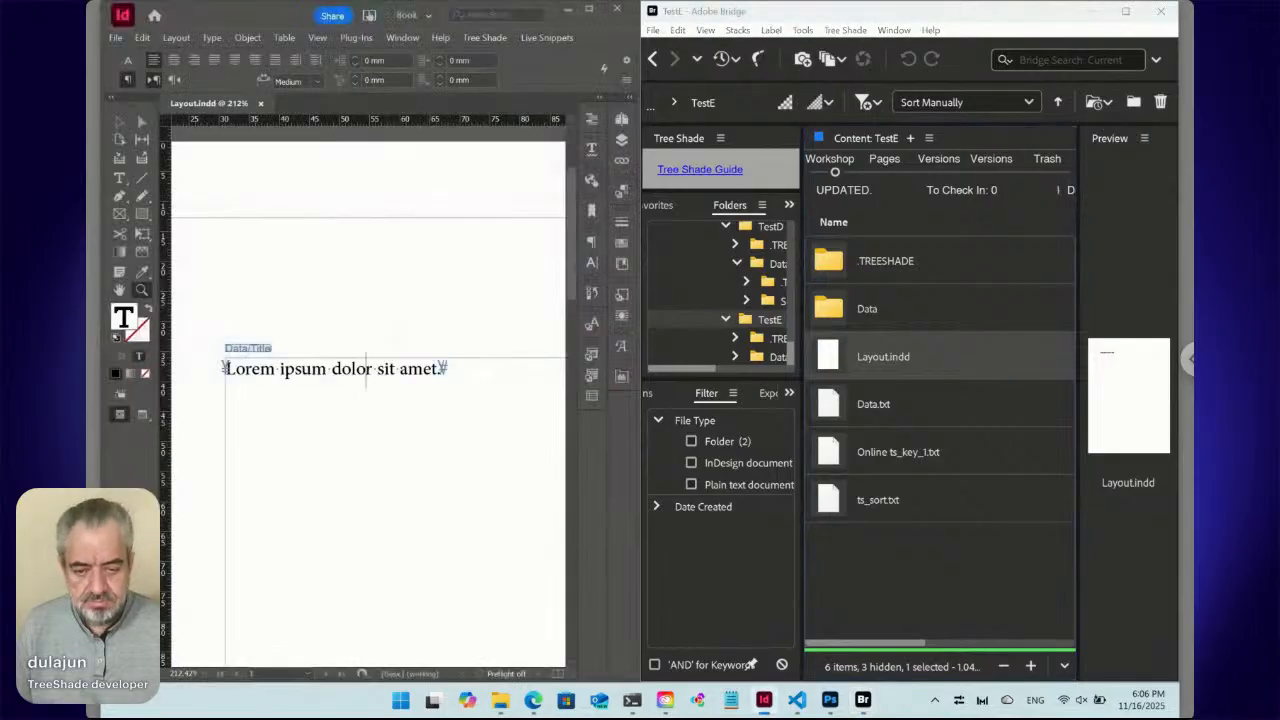
key("ctrl+0")
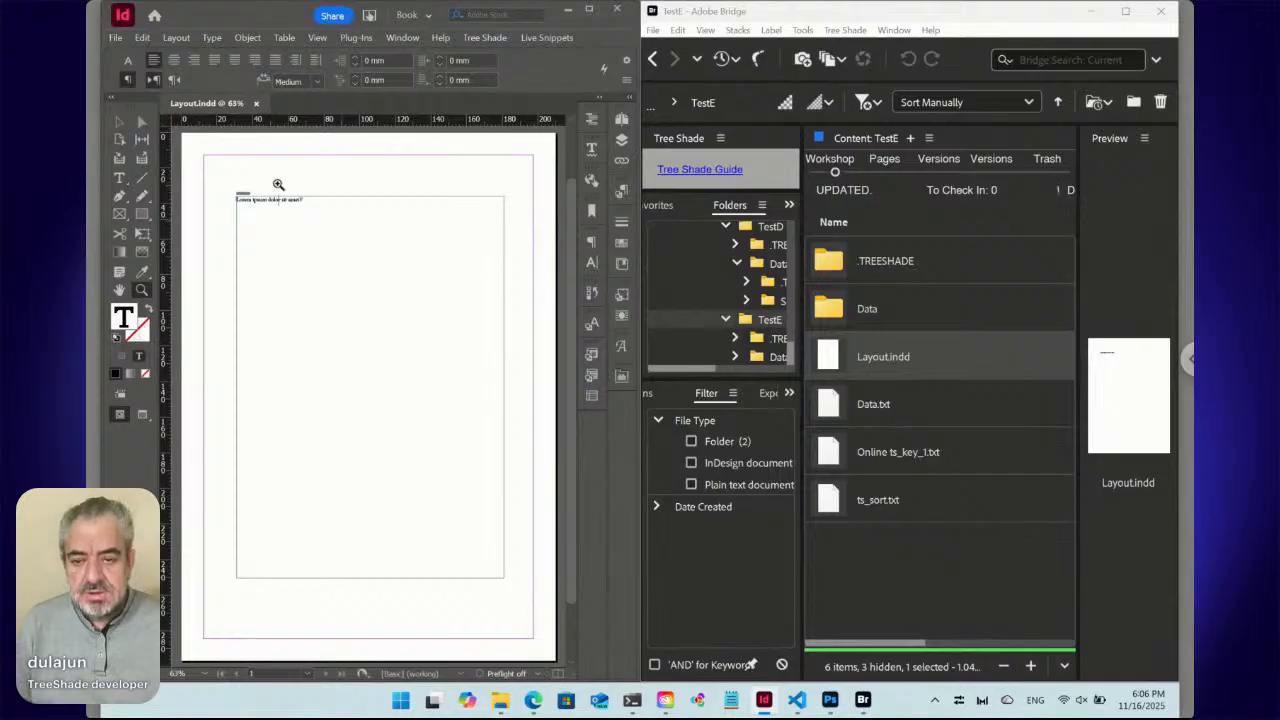
left_click(119, 121)
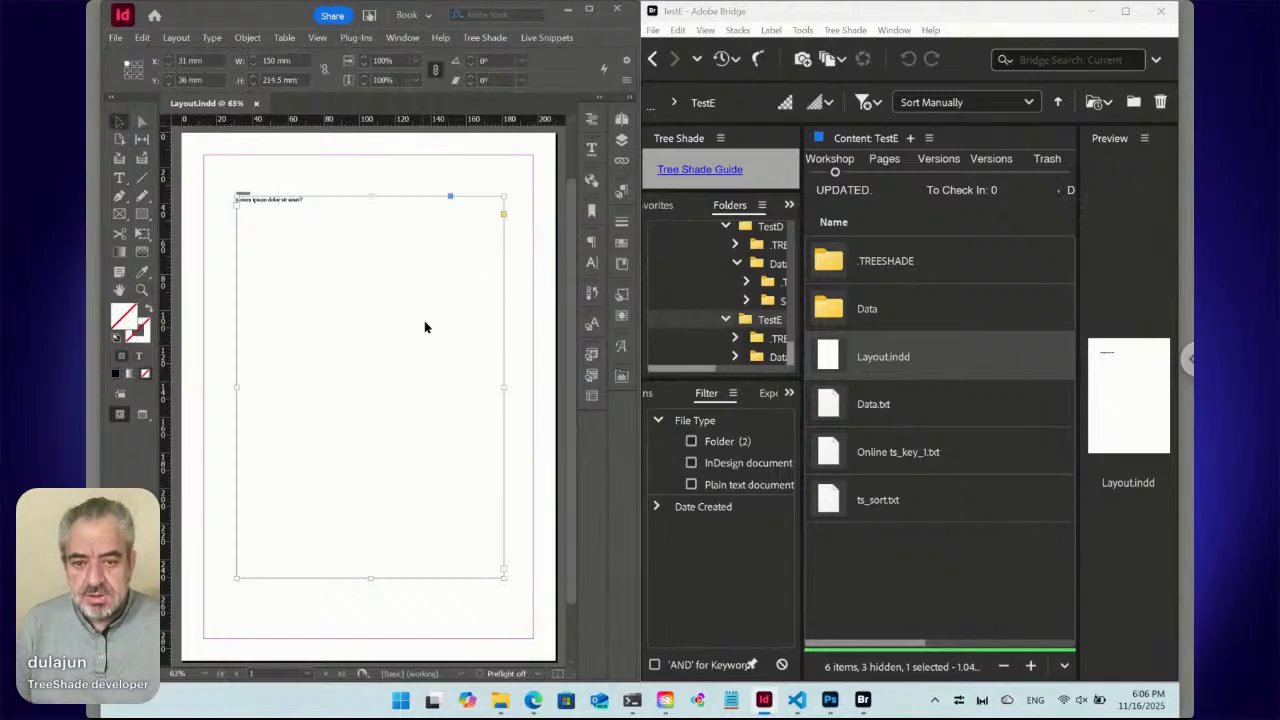
key("Delete")
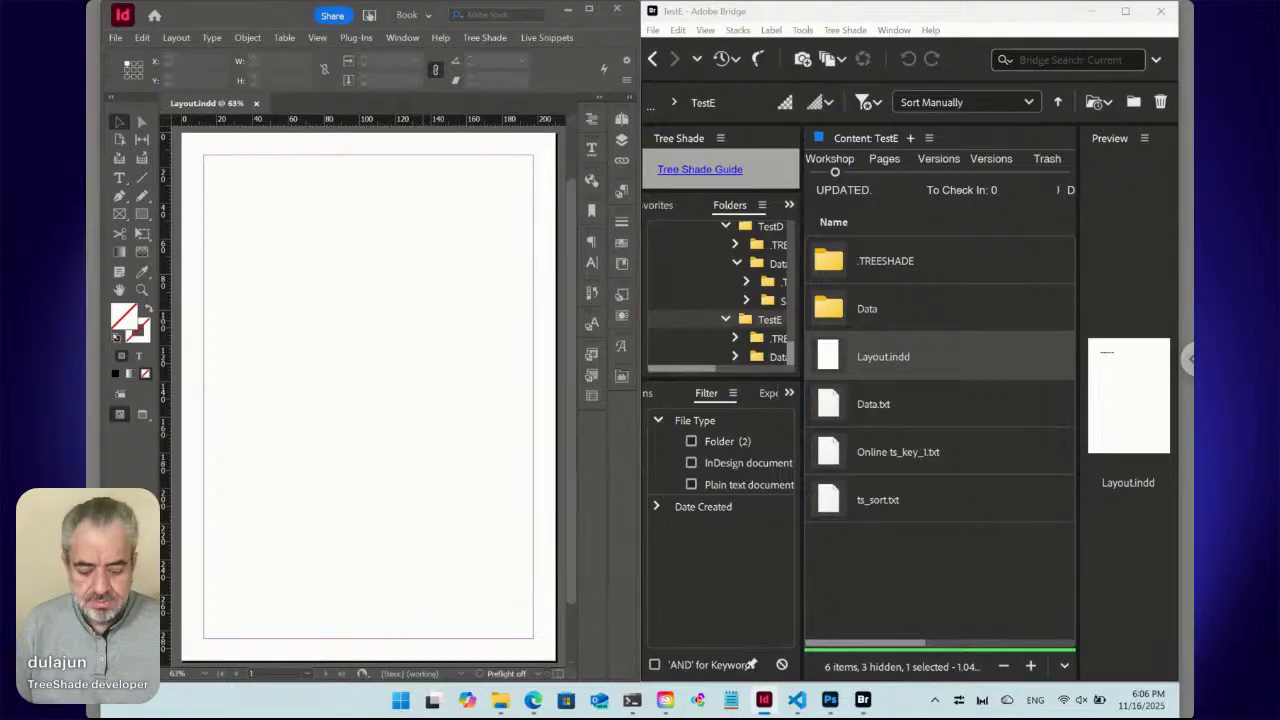
key("ctrl+alt+p")
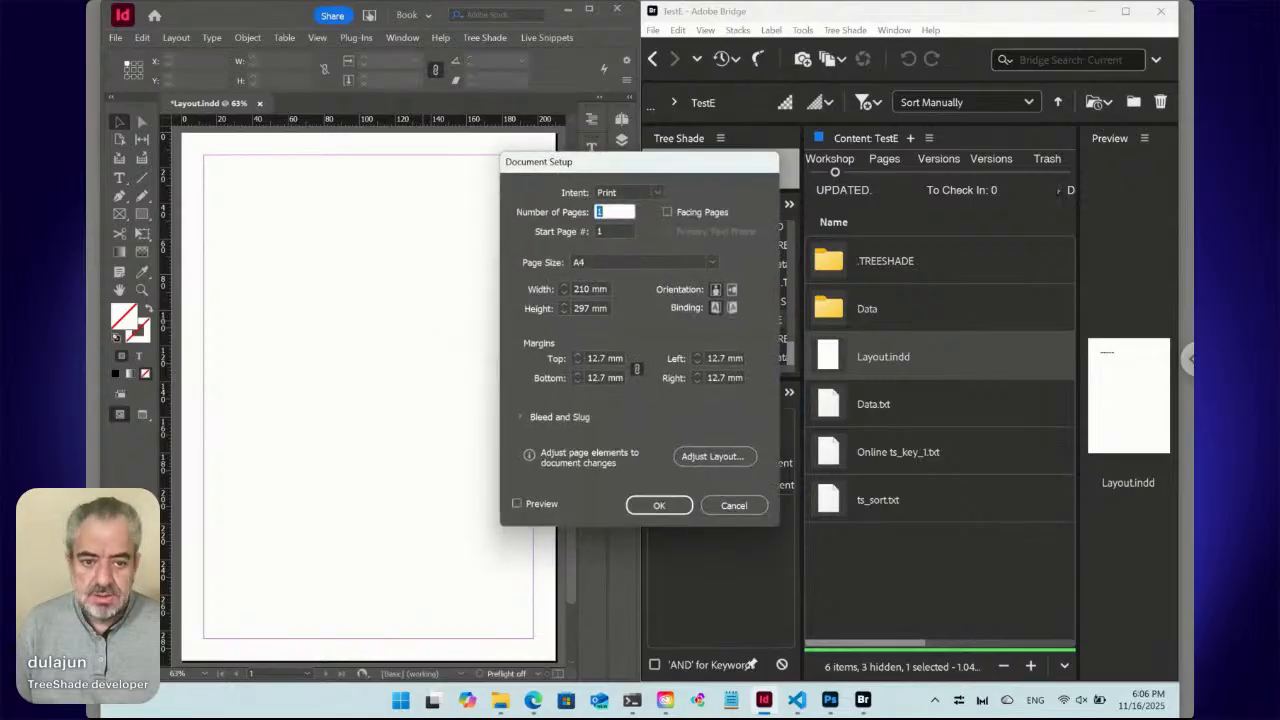
Set the page width to 85 mm and height to 54 mm in Document Setup.
left_click(545, 293)
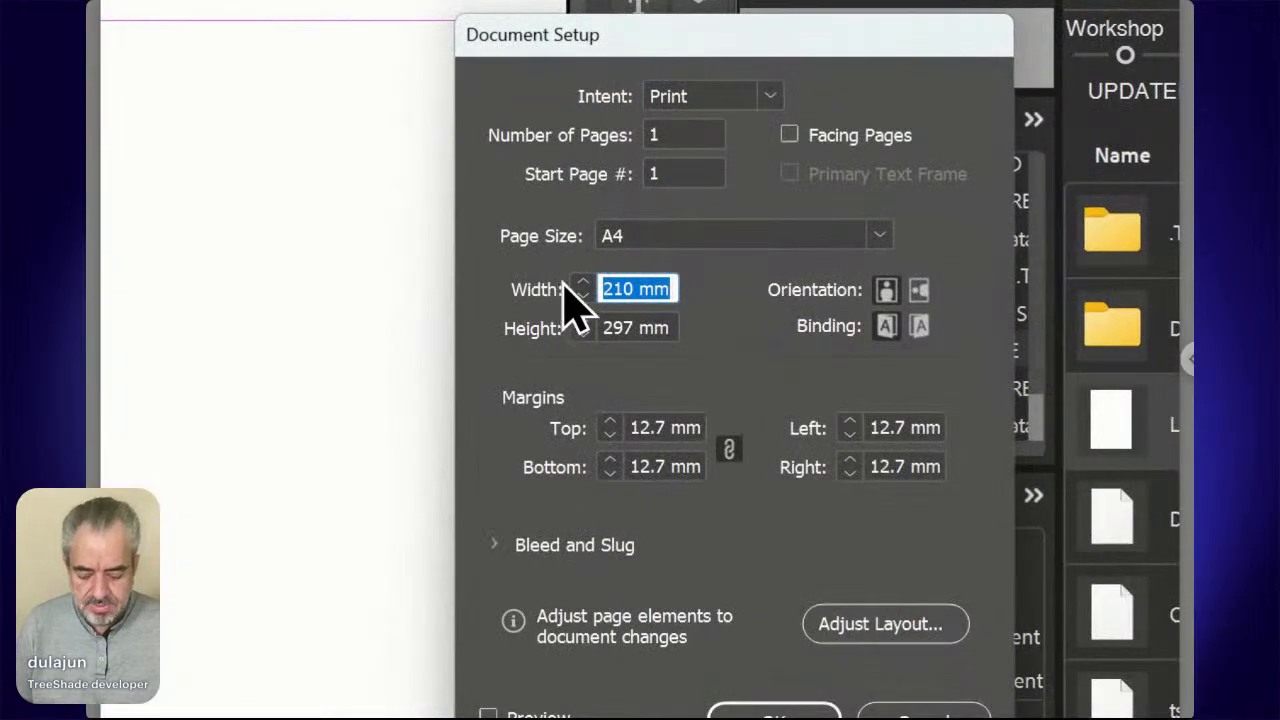
type("8")
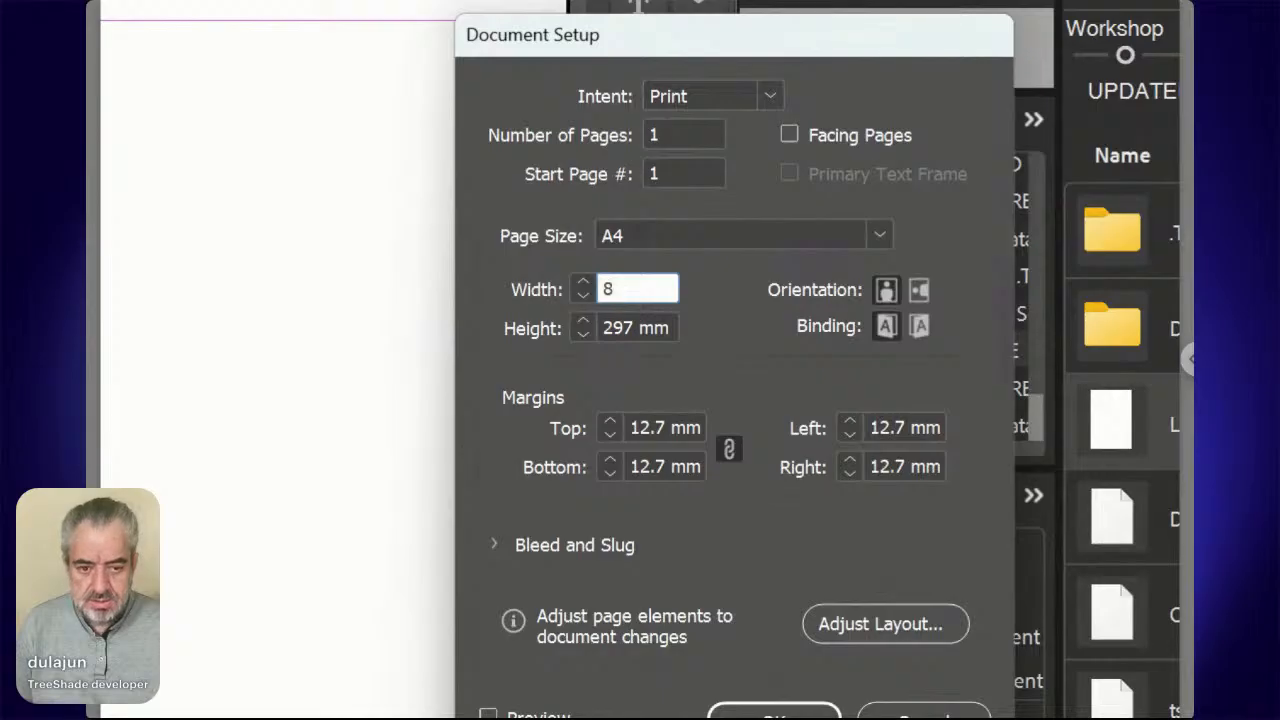
type("4")
key("Tab")
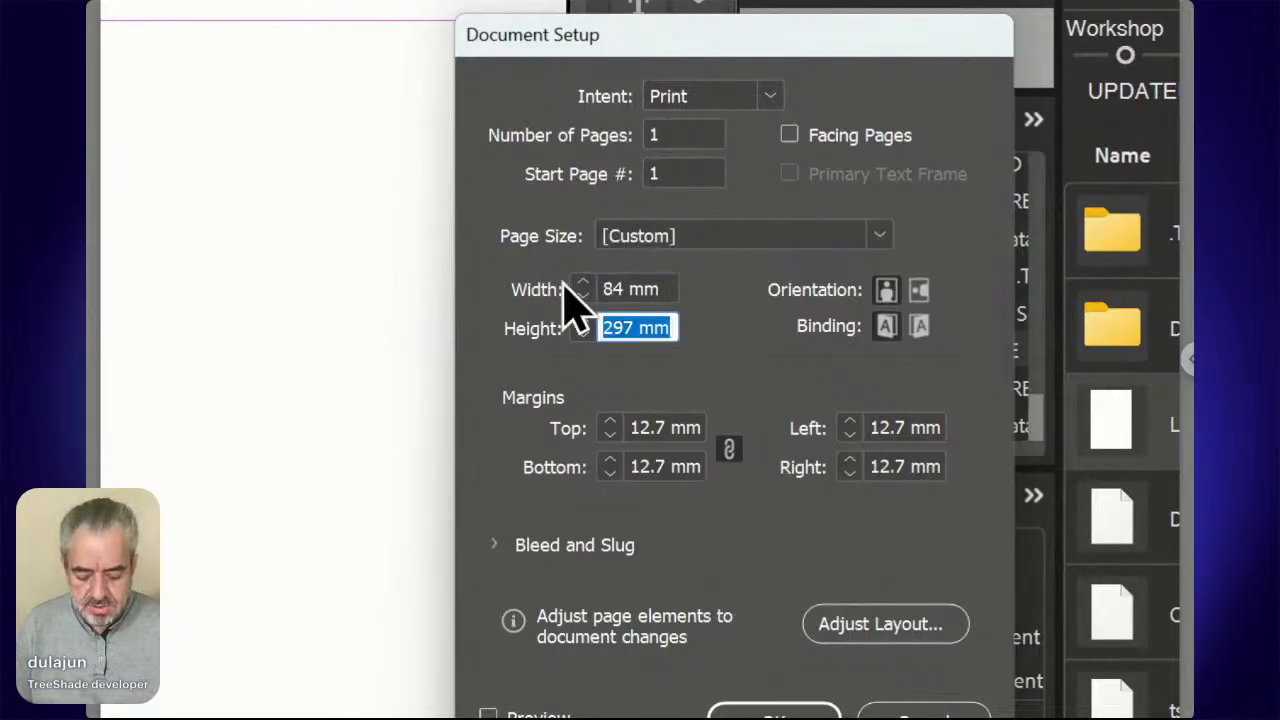
type("54")
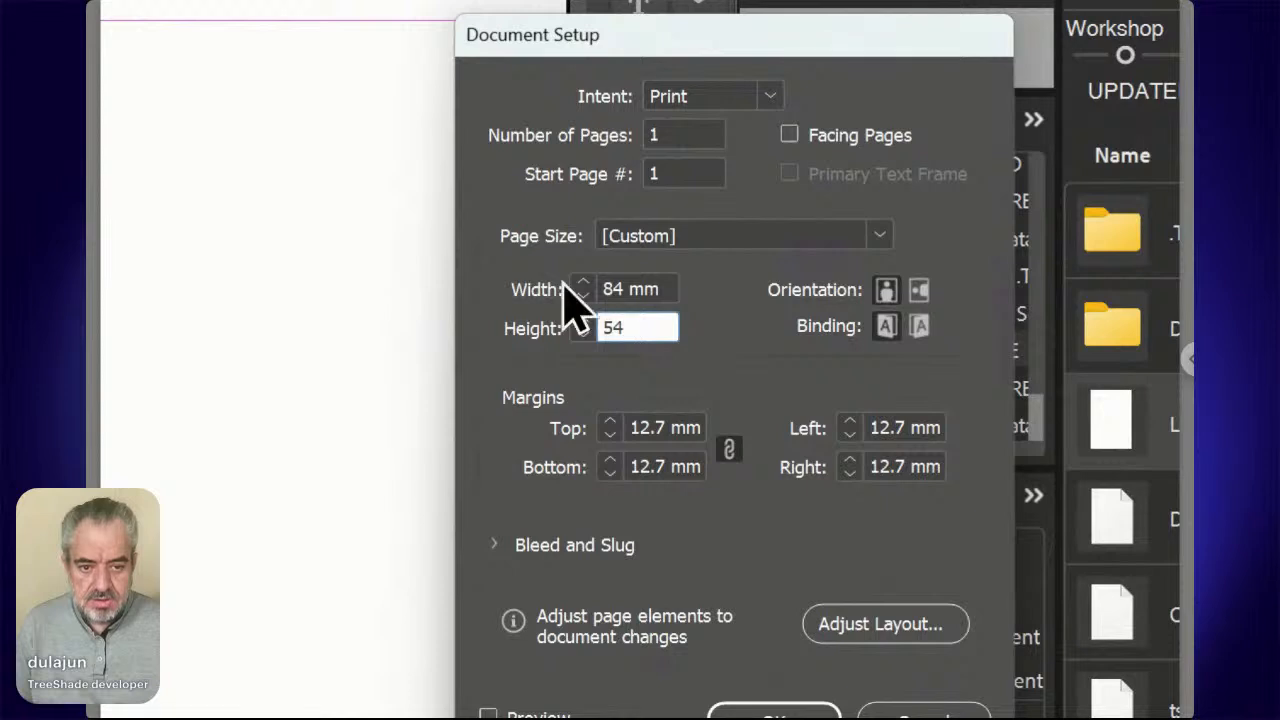
key("shift+Tab")
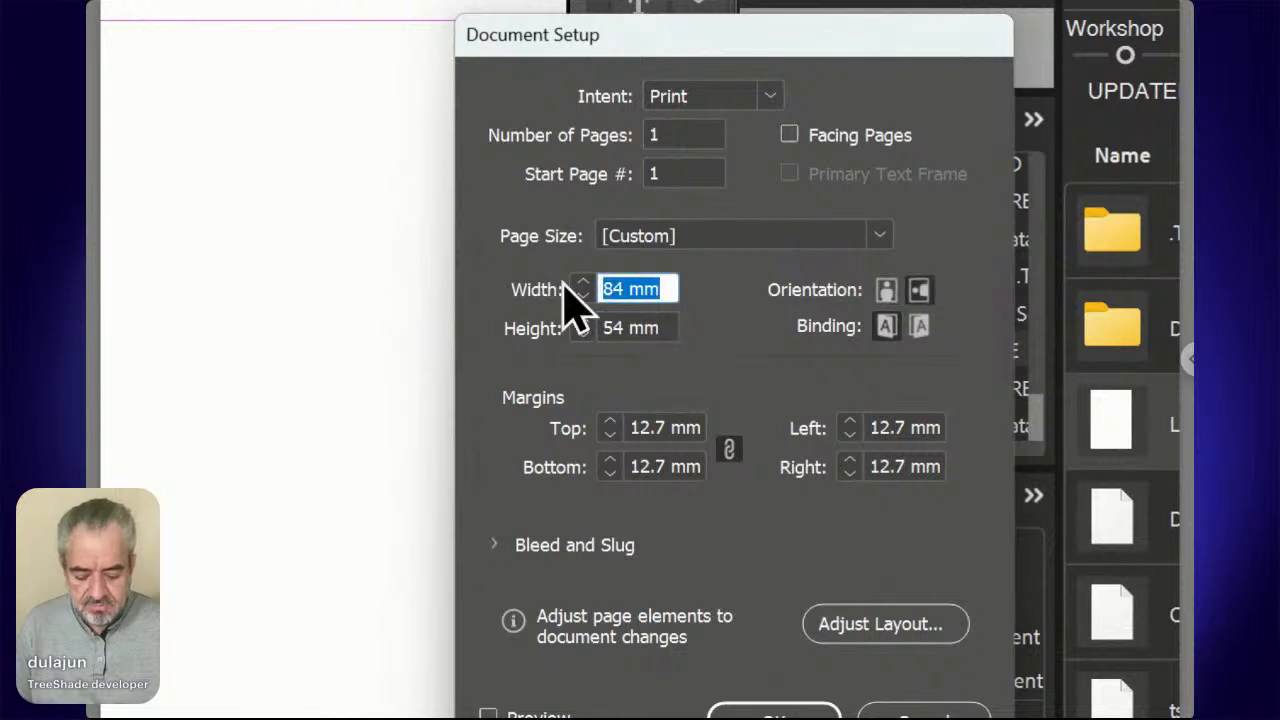
type("85")
key("Tab")
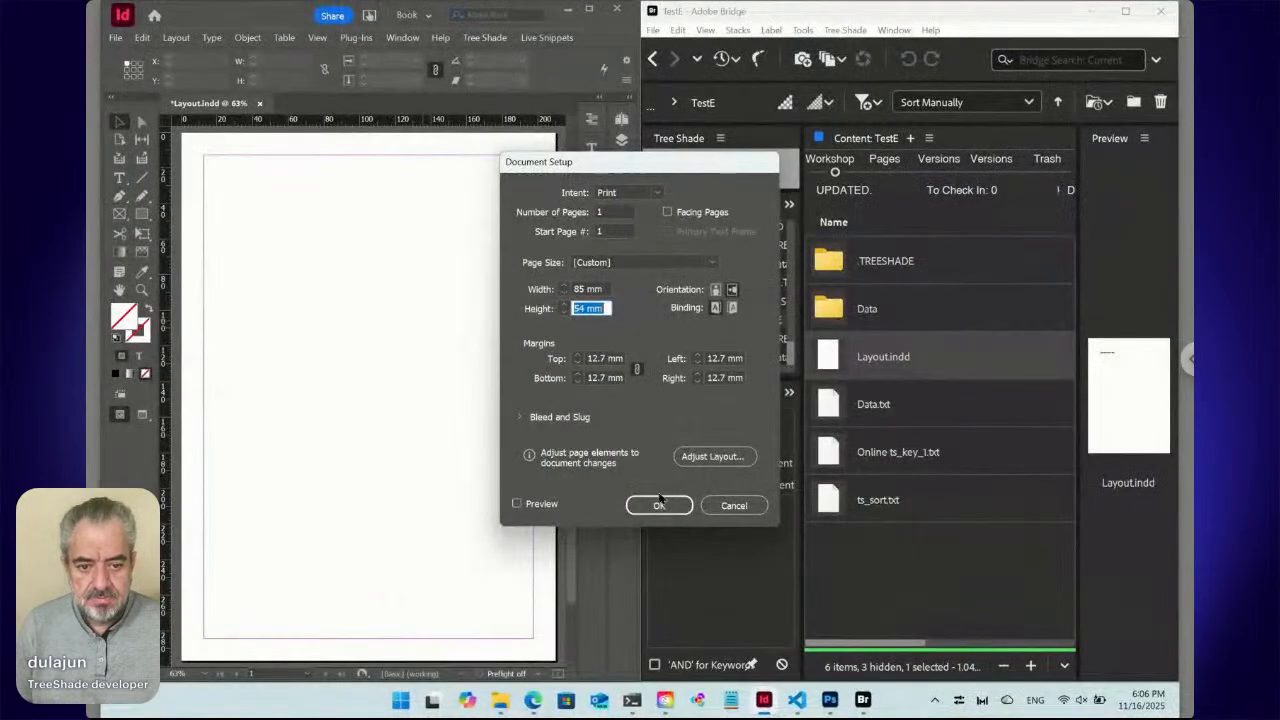
left_click(774, 716)
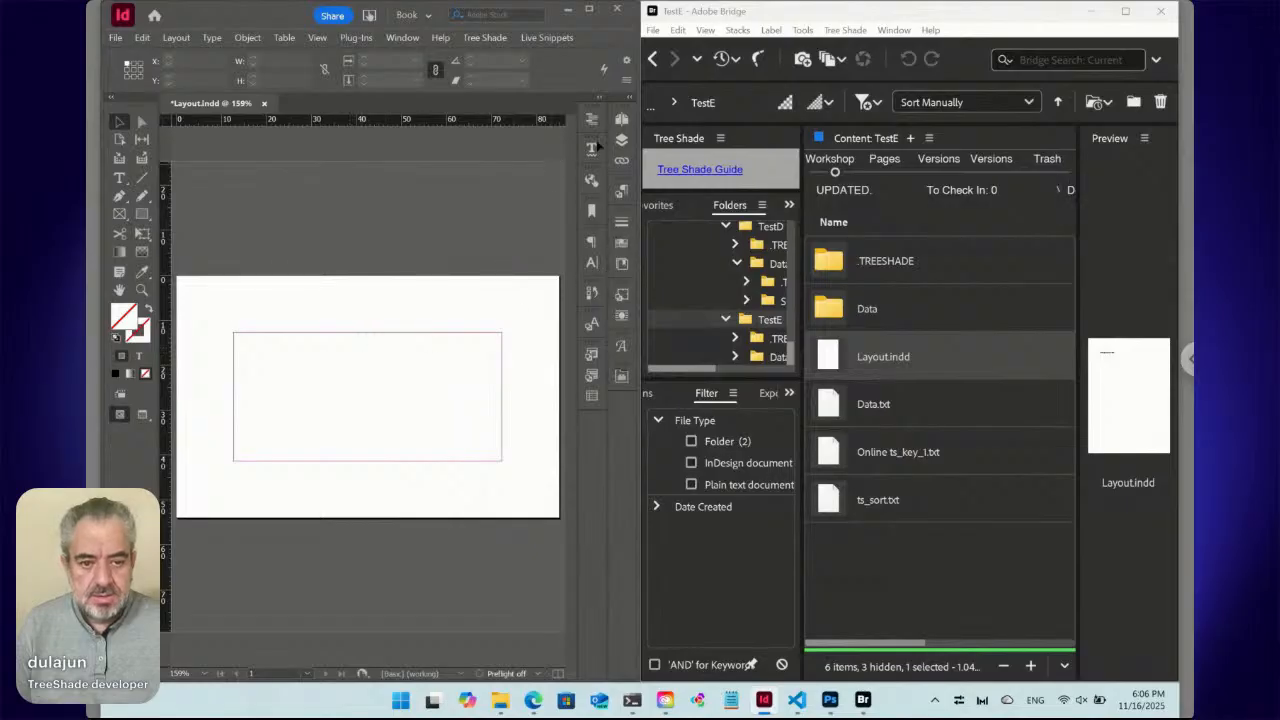
Give the A-Parent page 8 mm linked margins through Margins and Columns.
left_click(621, 119)
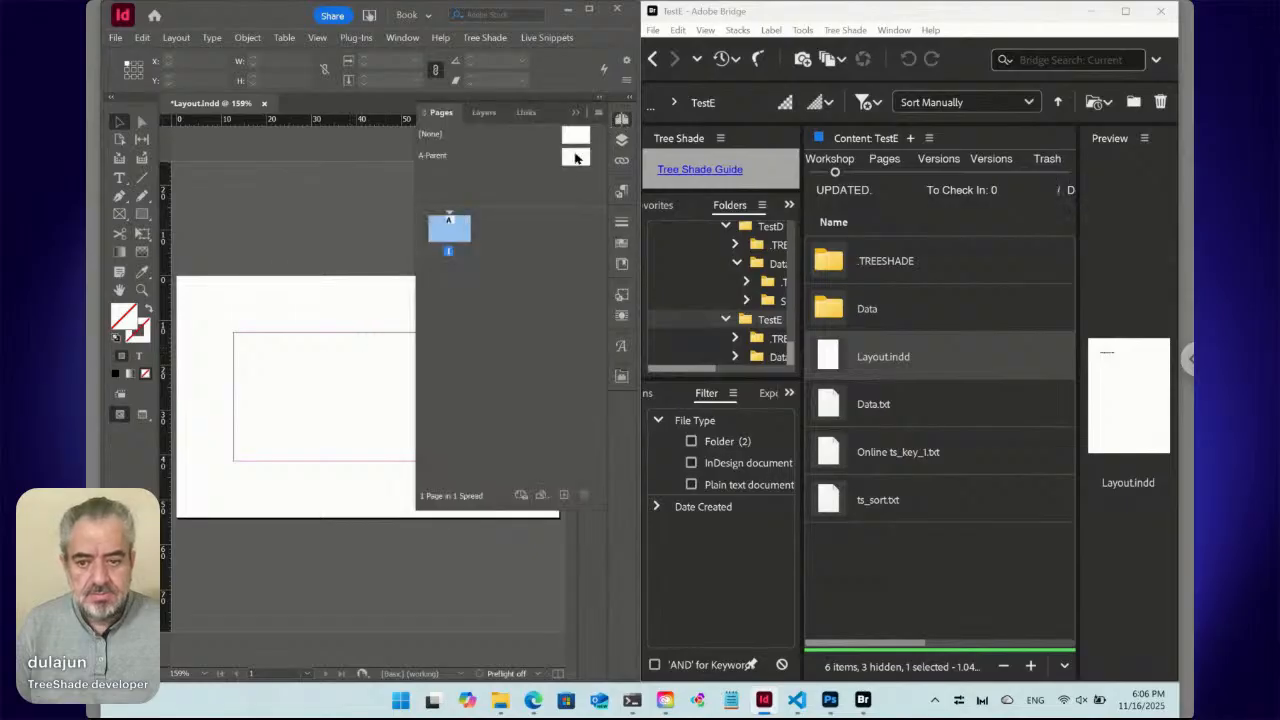
left_click(575, 160)
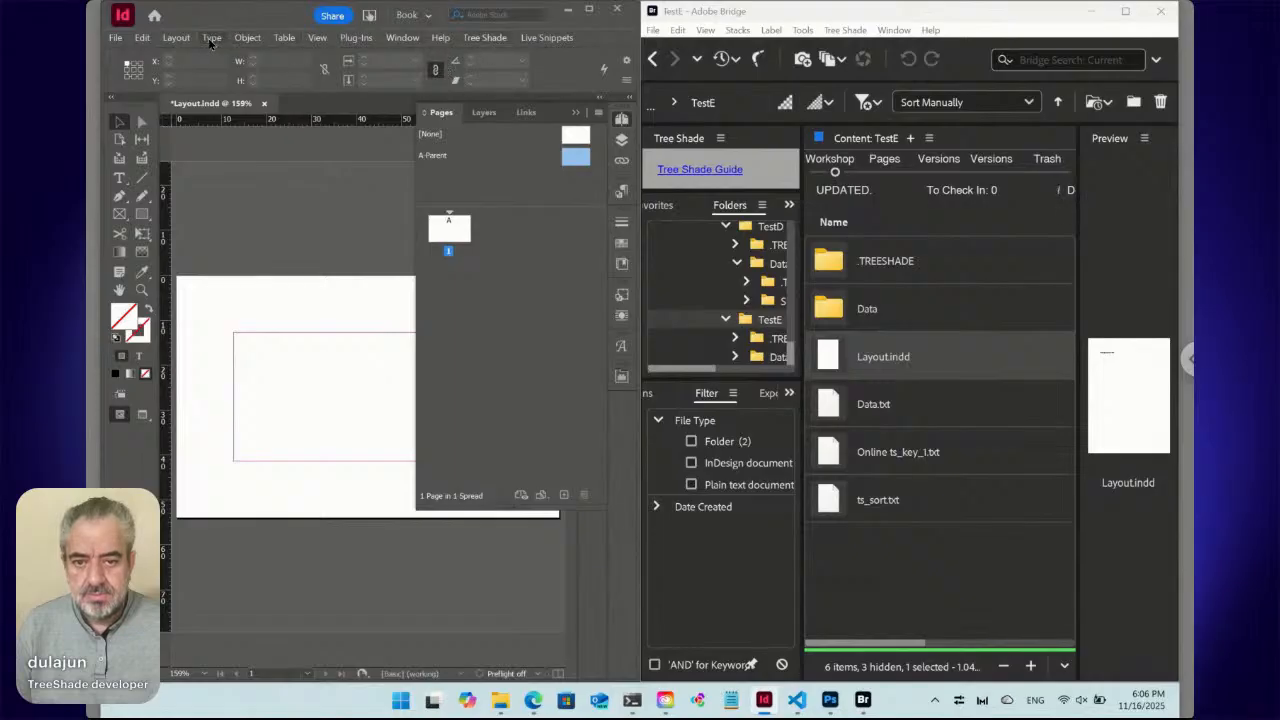
left_click(180, 40)
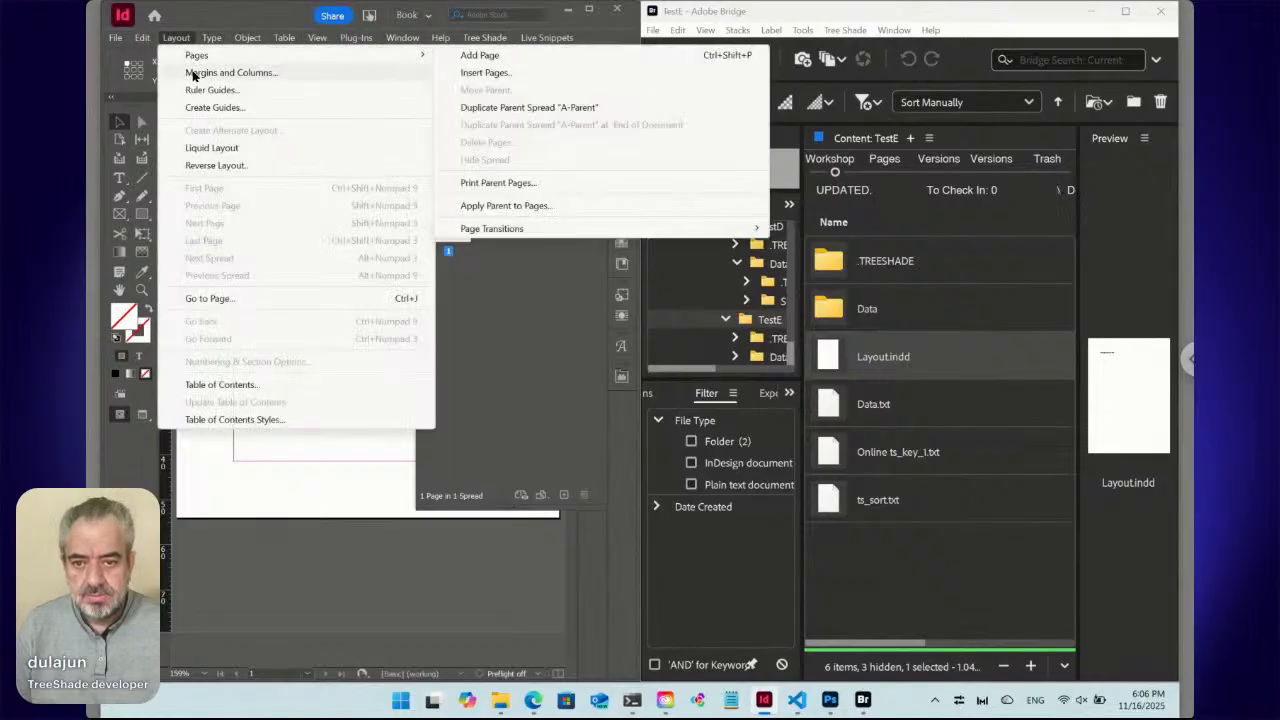
left_click(196, 77)
type("8")
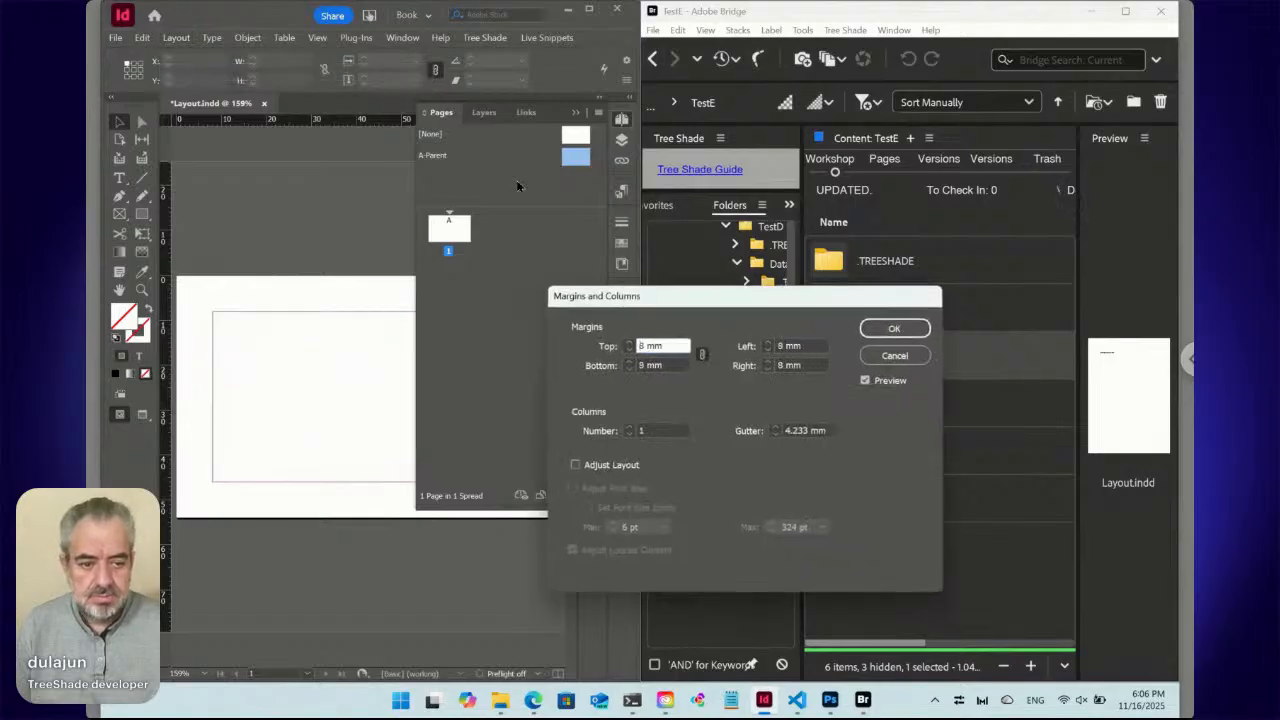
left_click(870, 329)
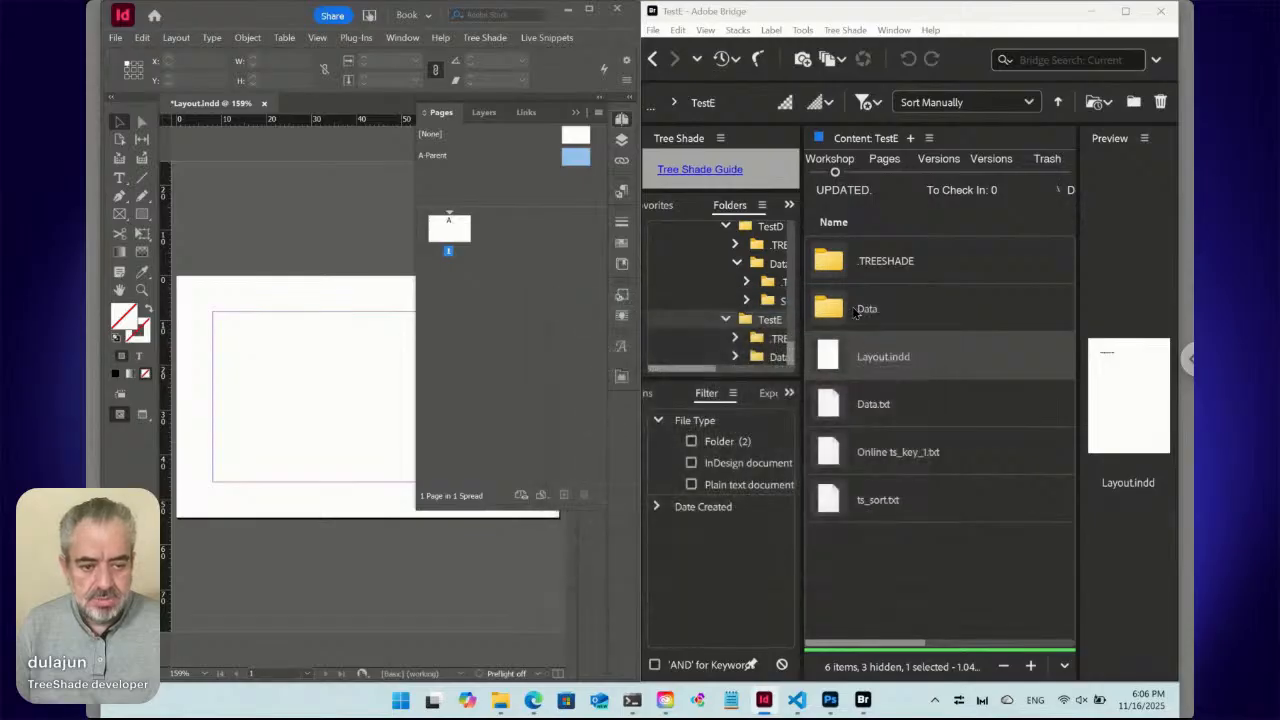
left_click(856, 312)
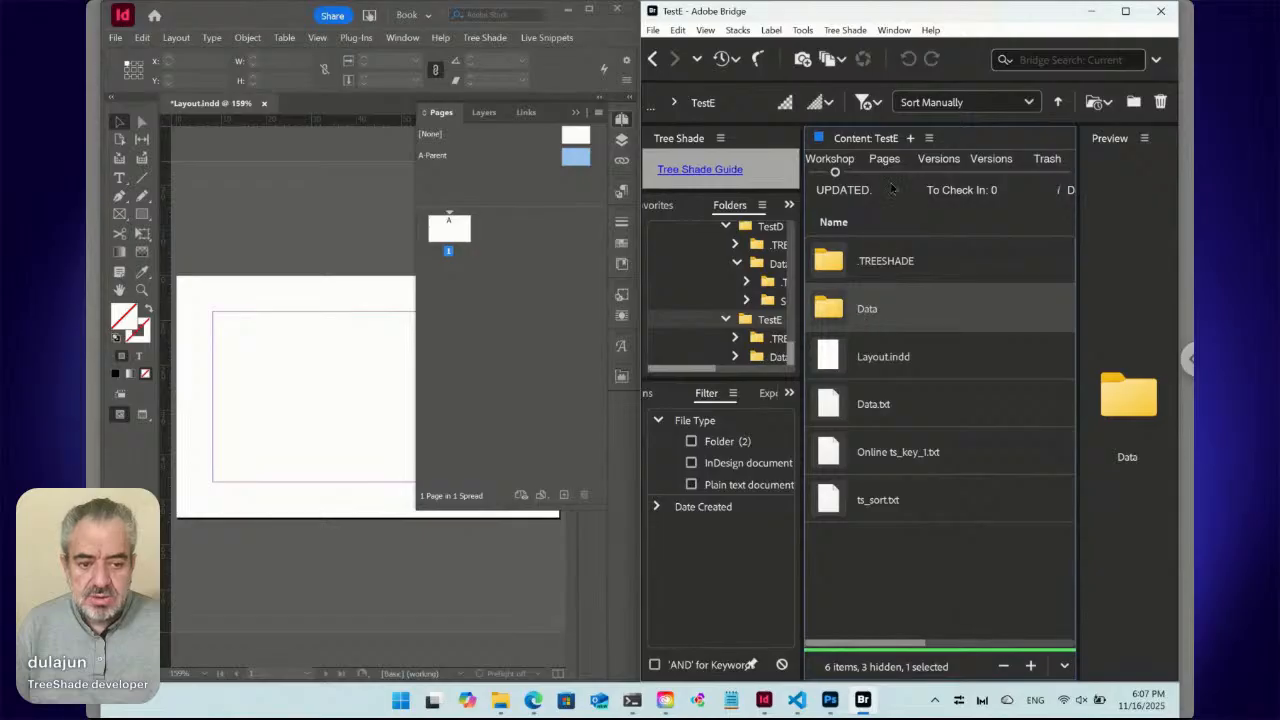
Bring the Edge window with the TestE Auto Design Templates page to the front.
mouse_move(533, 703)
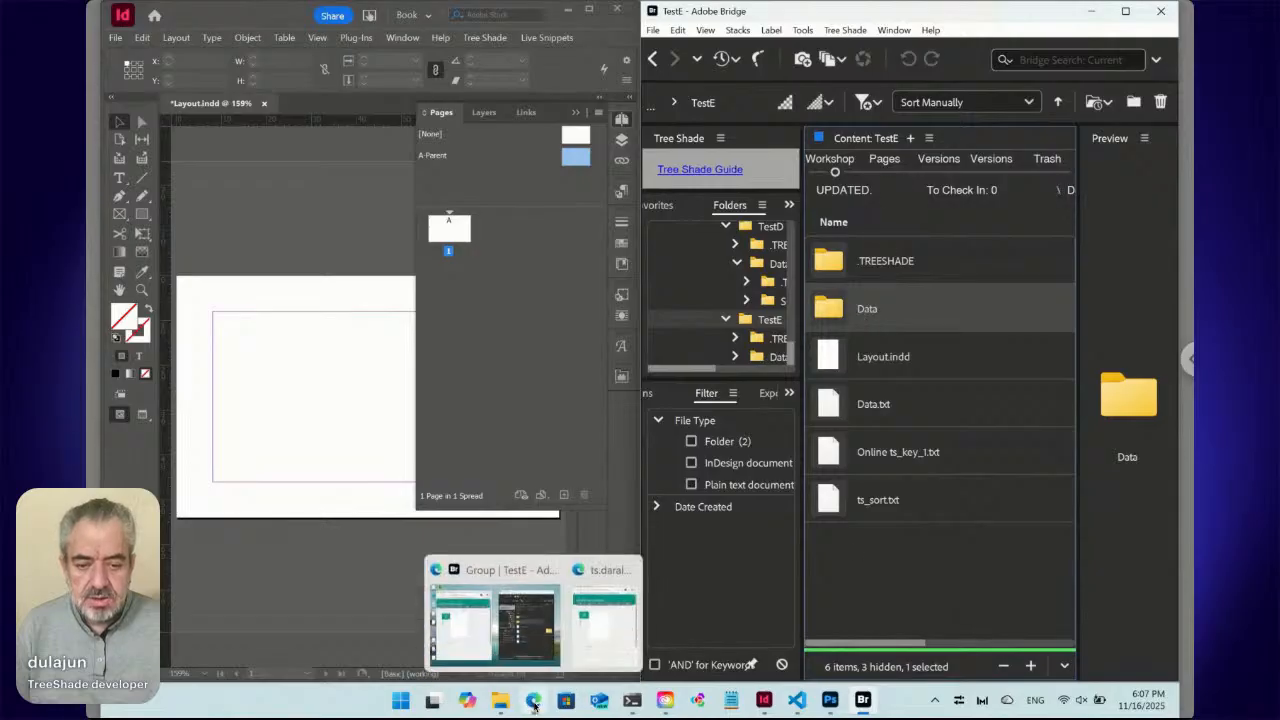
left_click(471, 618)
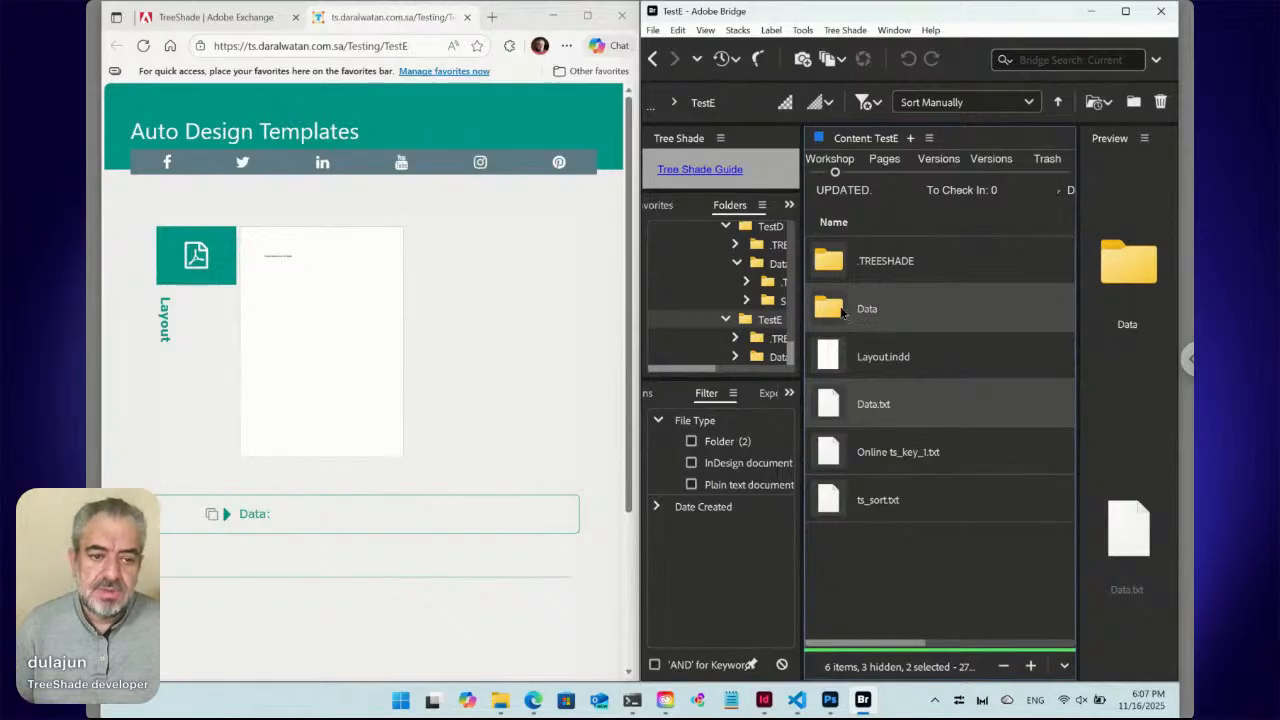
Open Bridge's Data folder, then return to InDesign with the Pages panel collapsed.
double_click(843, 309)
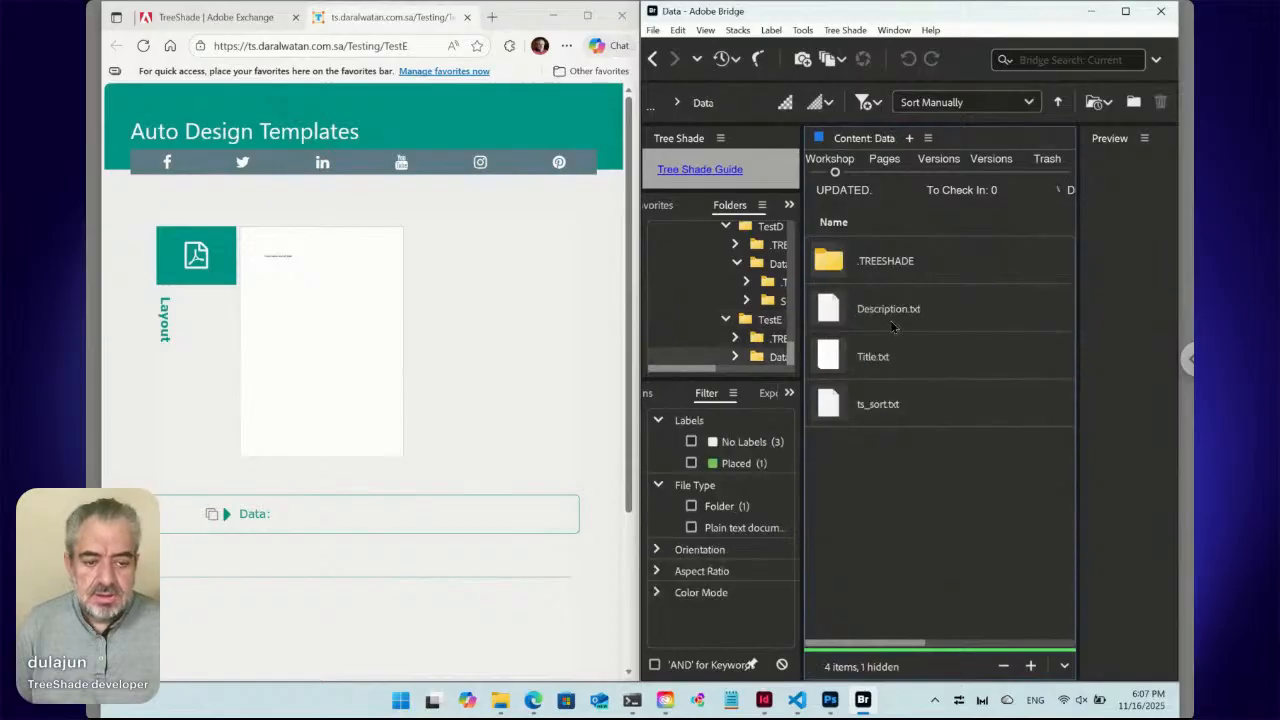
left_click(764, 700)
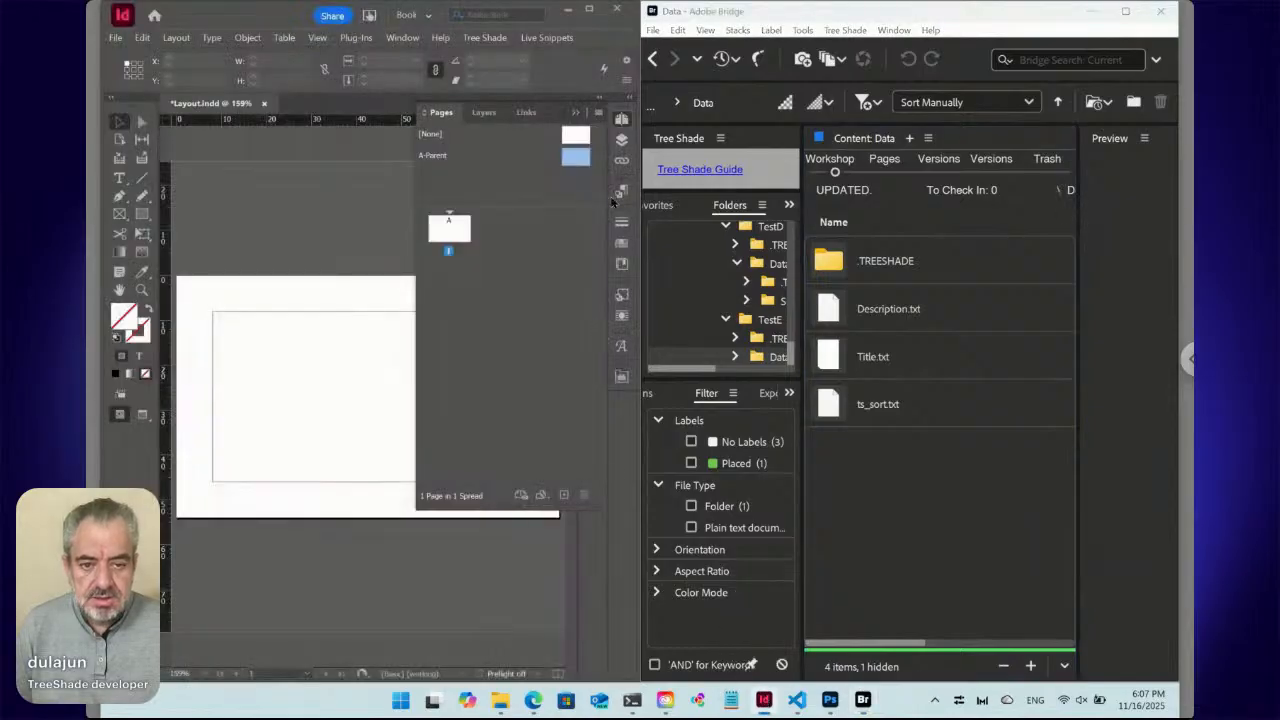
left_click(621, 120)
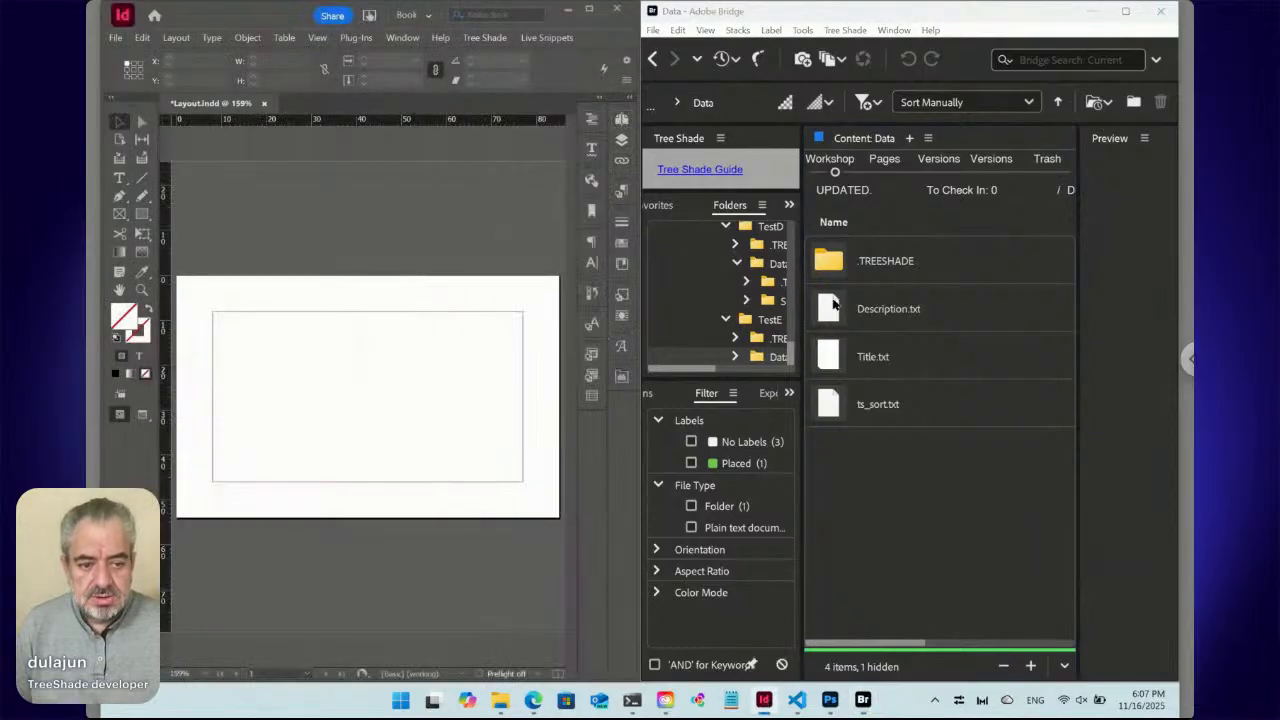
Move Title.txt and Description.txt to the trash via Tree Shade, including the in-use file.
left_click(893, 364)
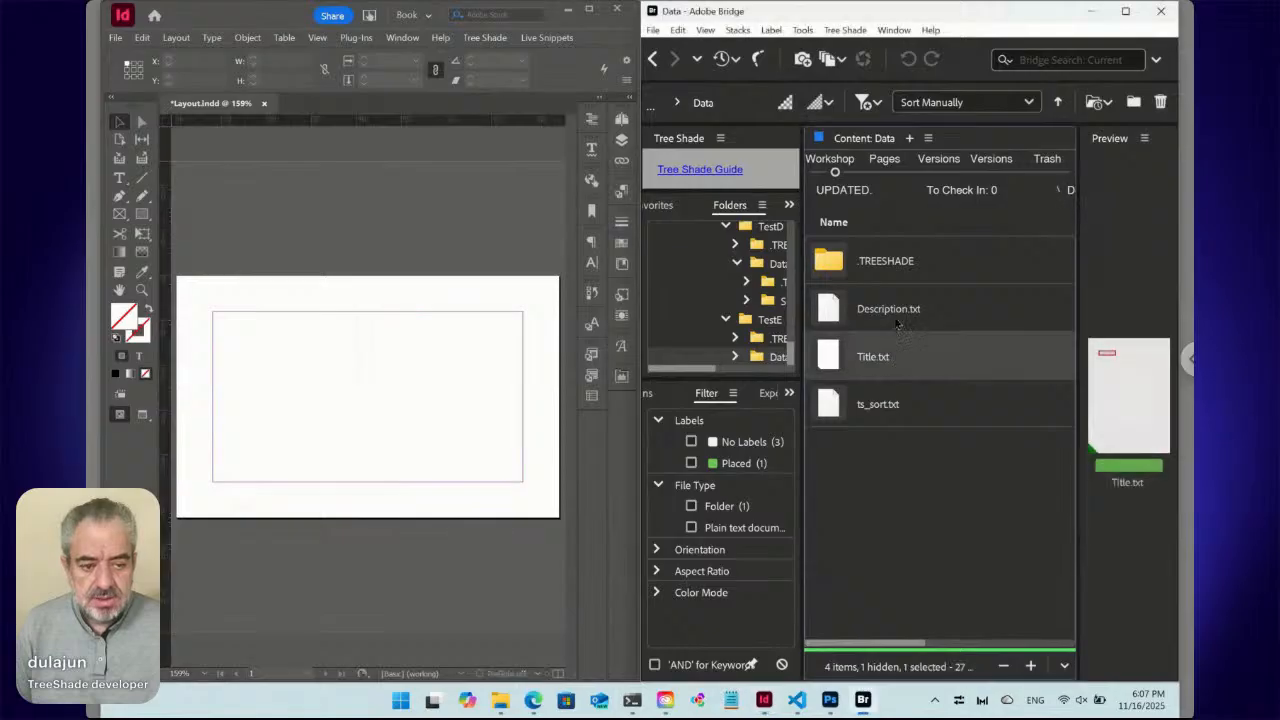
left_click(890, 316, "shift")
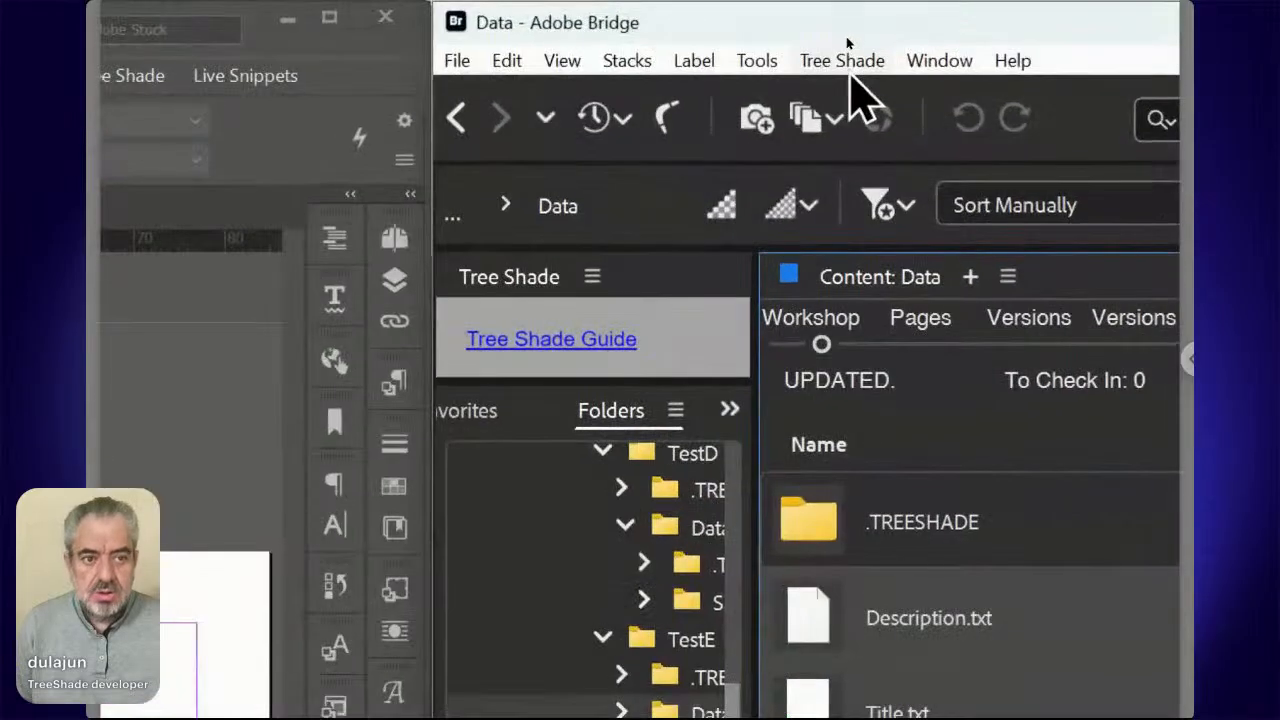
left_click(849, 68)
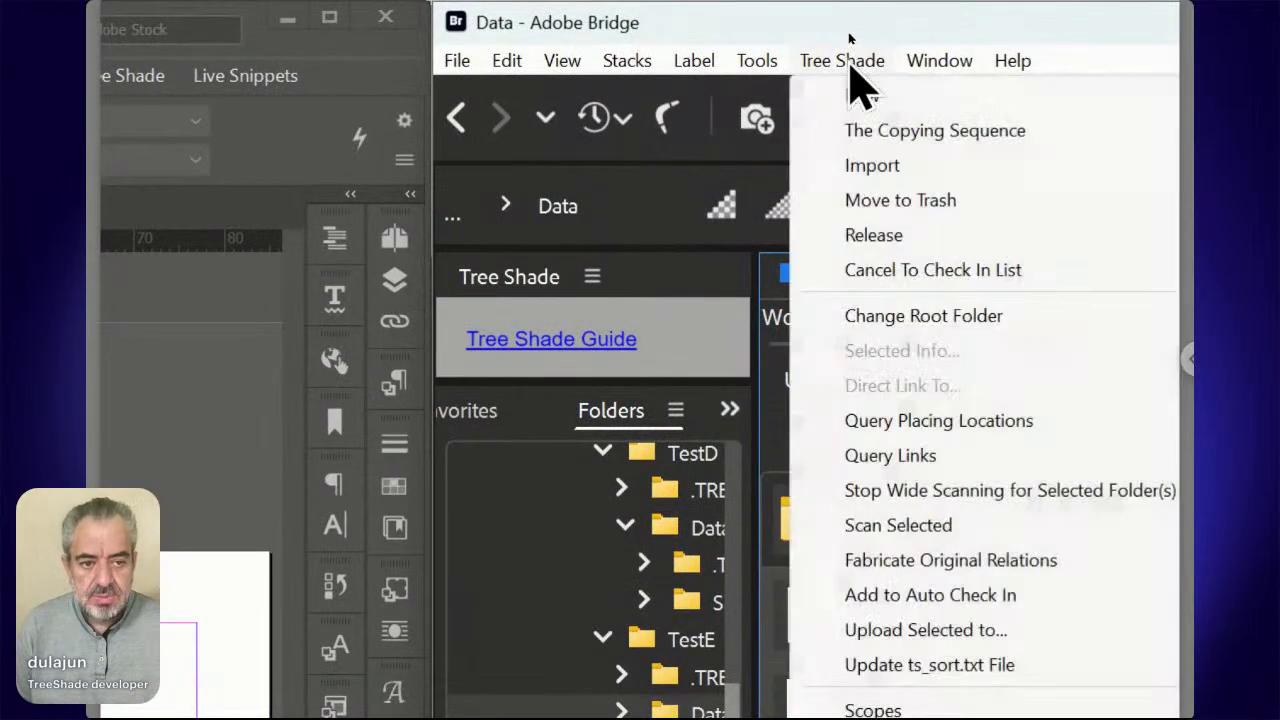
left_click(868, 210)
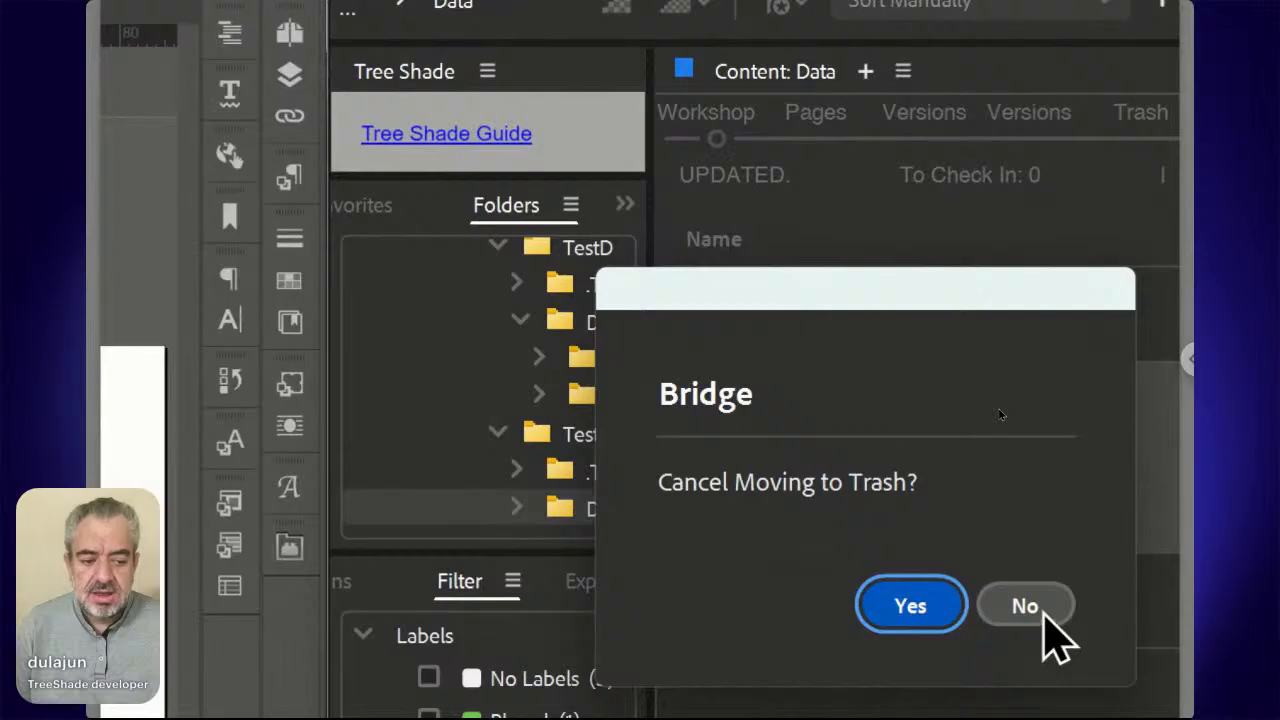
left_click(1025, 606)
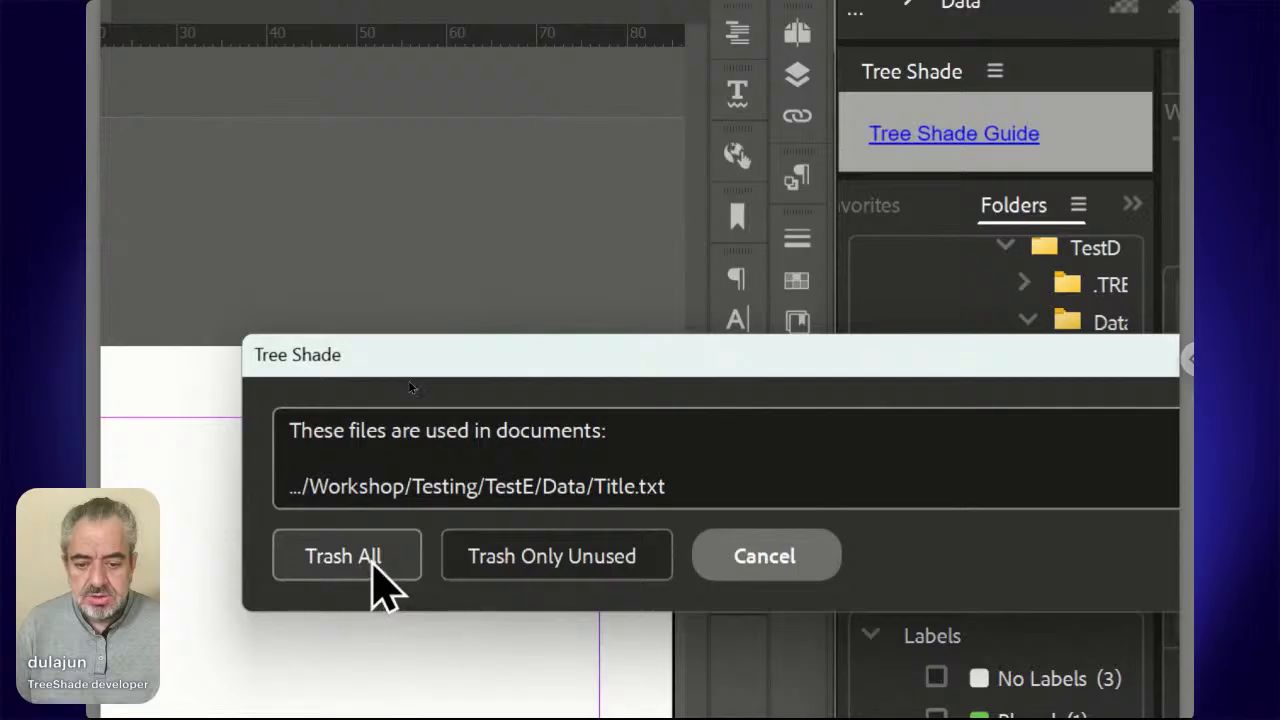
left_click(374, 563)
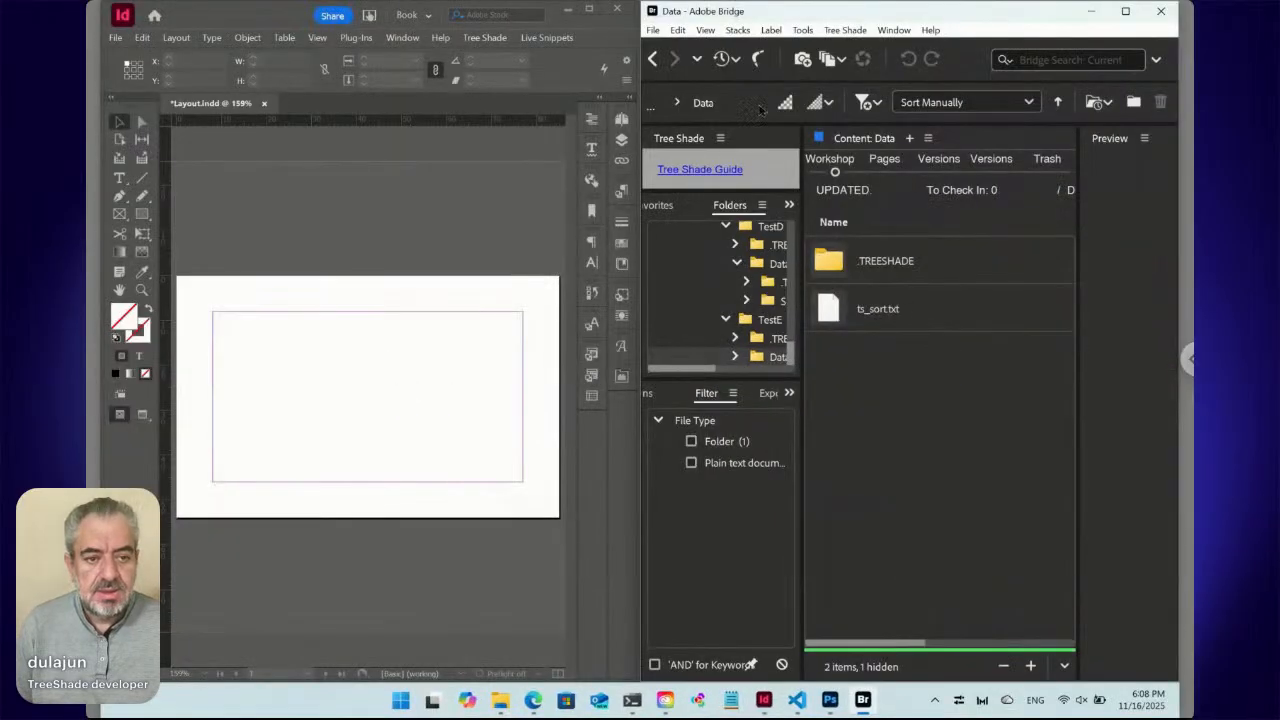
Create Name.txt and Position.txt text data files with Tree Shade > New > Text.
left_click(845, 30)
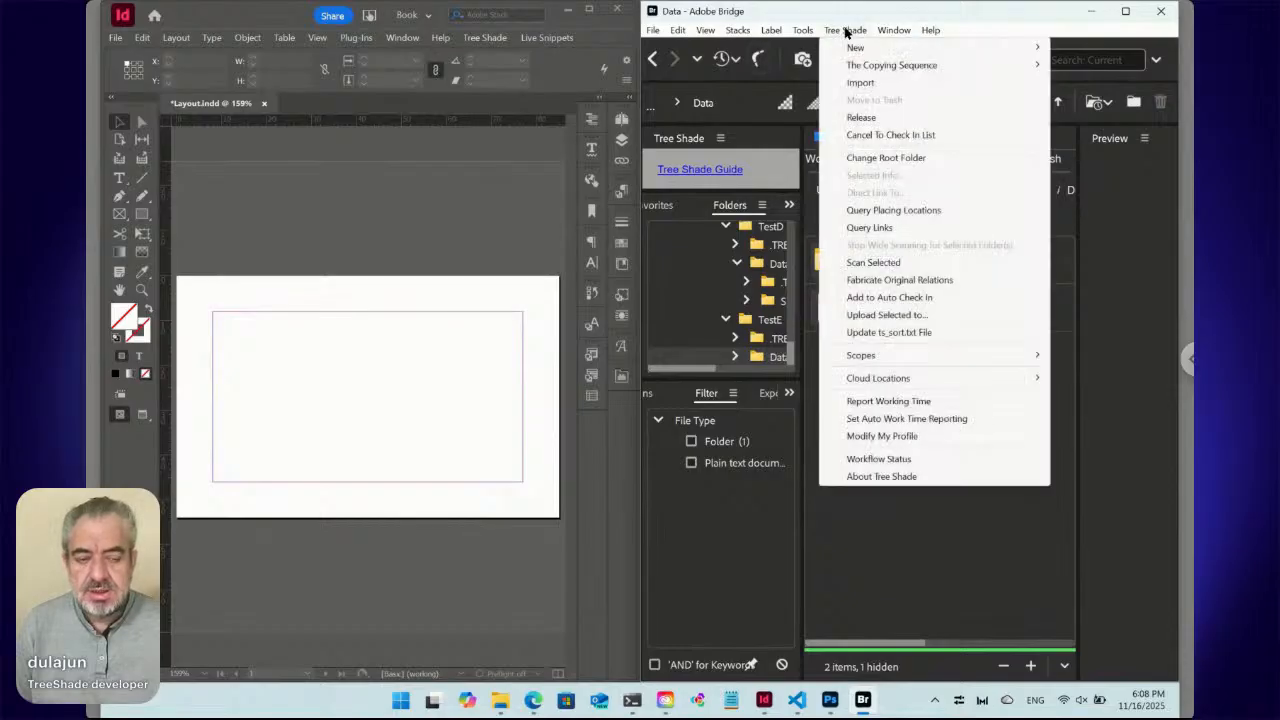
mouse_move(853, 46)
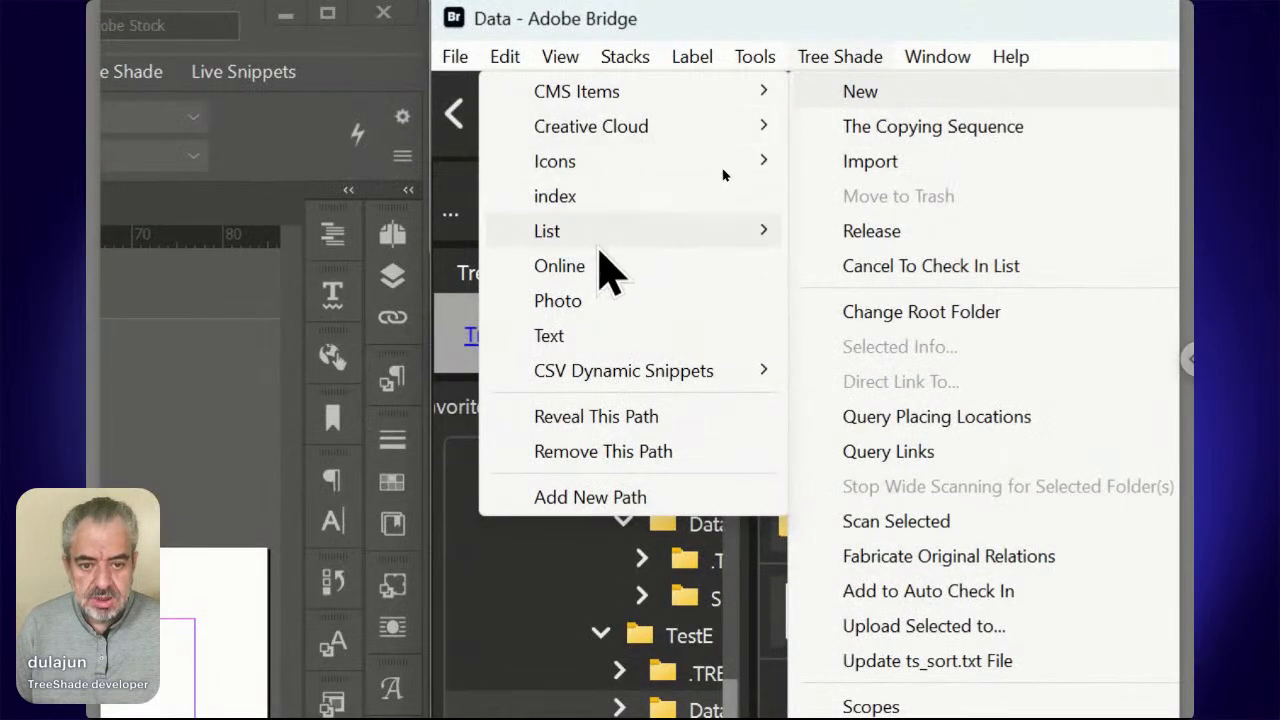
left_click(598, 345)
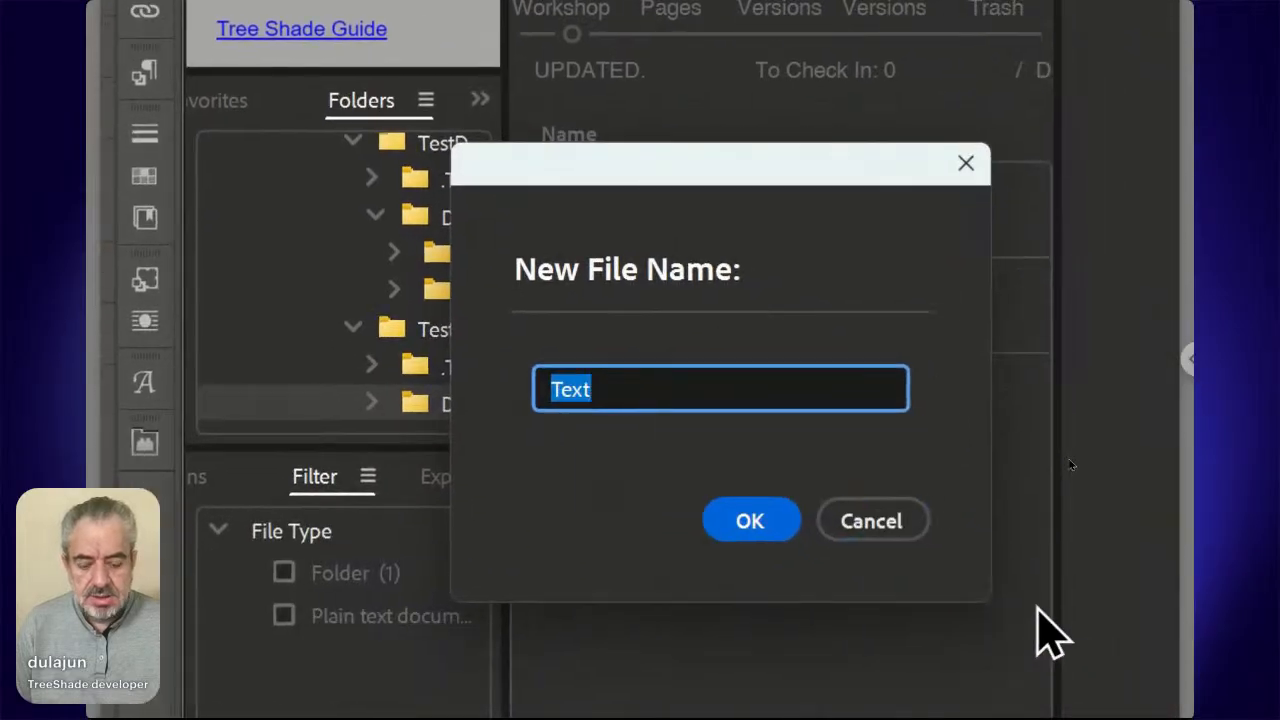
type("Name")
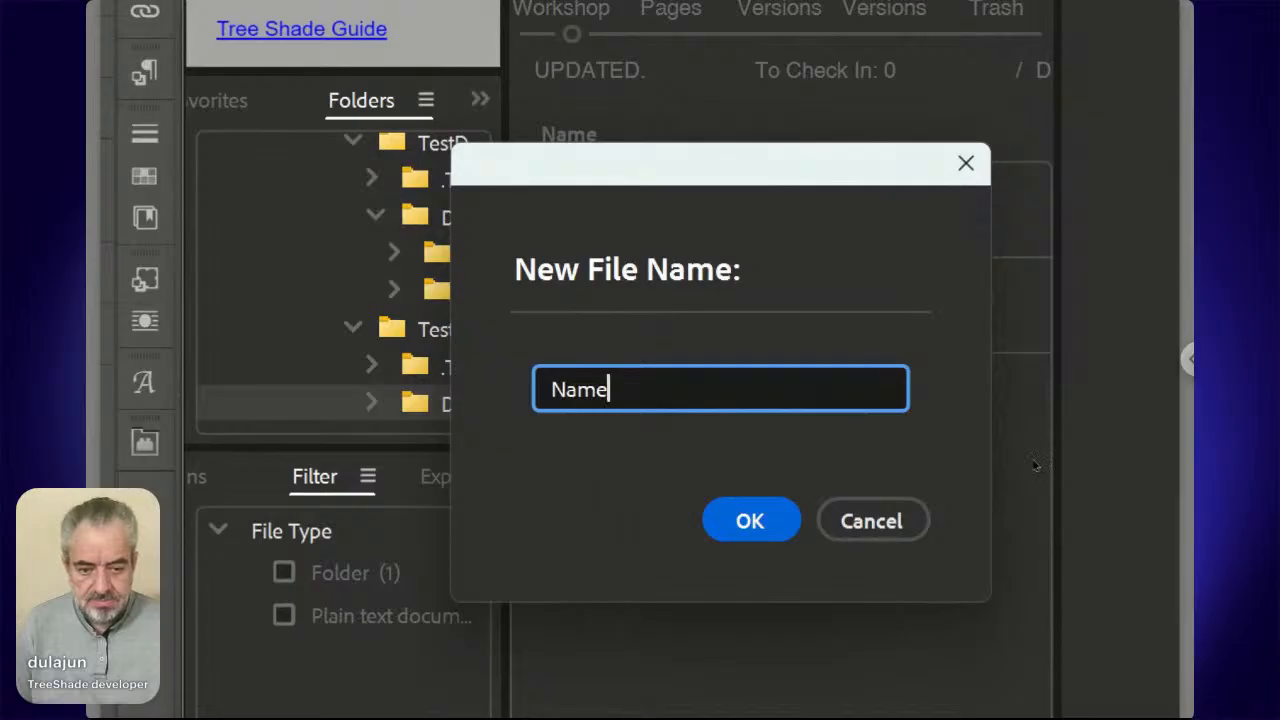
left_click(748, 521)
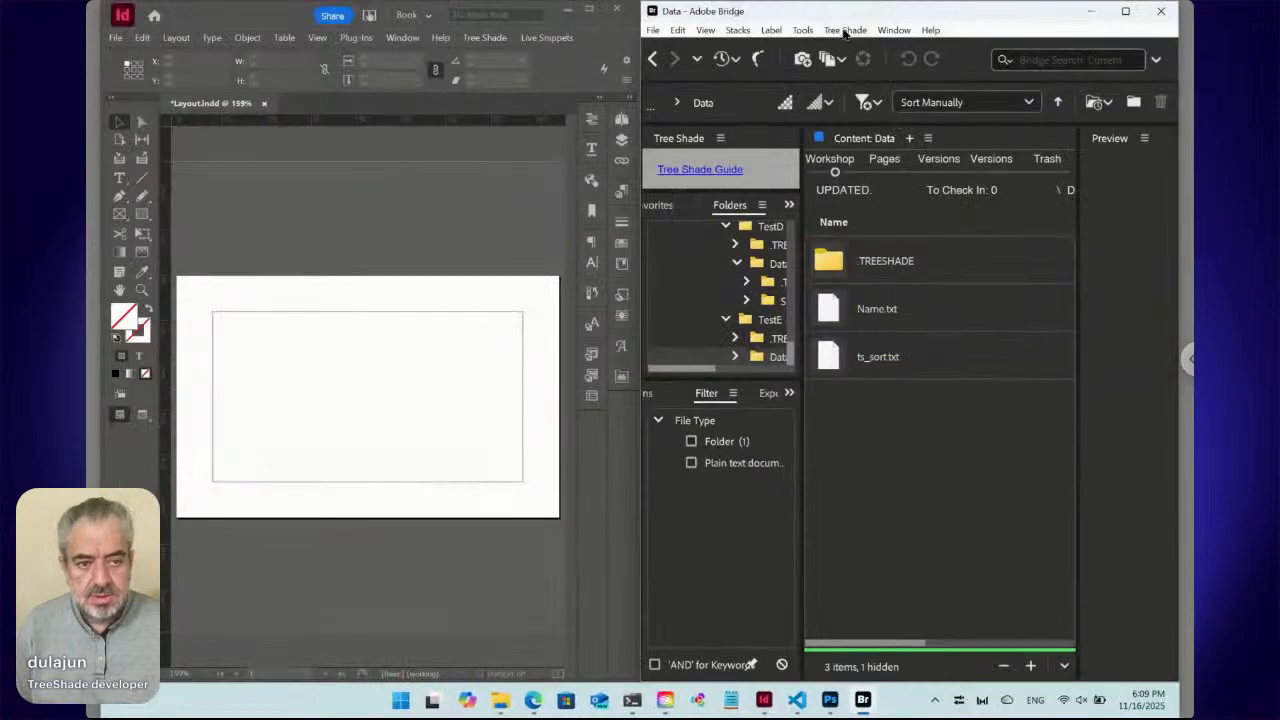
left_click(843, 31)
mouse_move(851, 50)
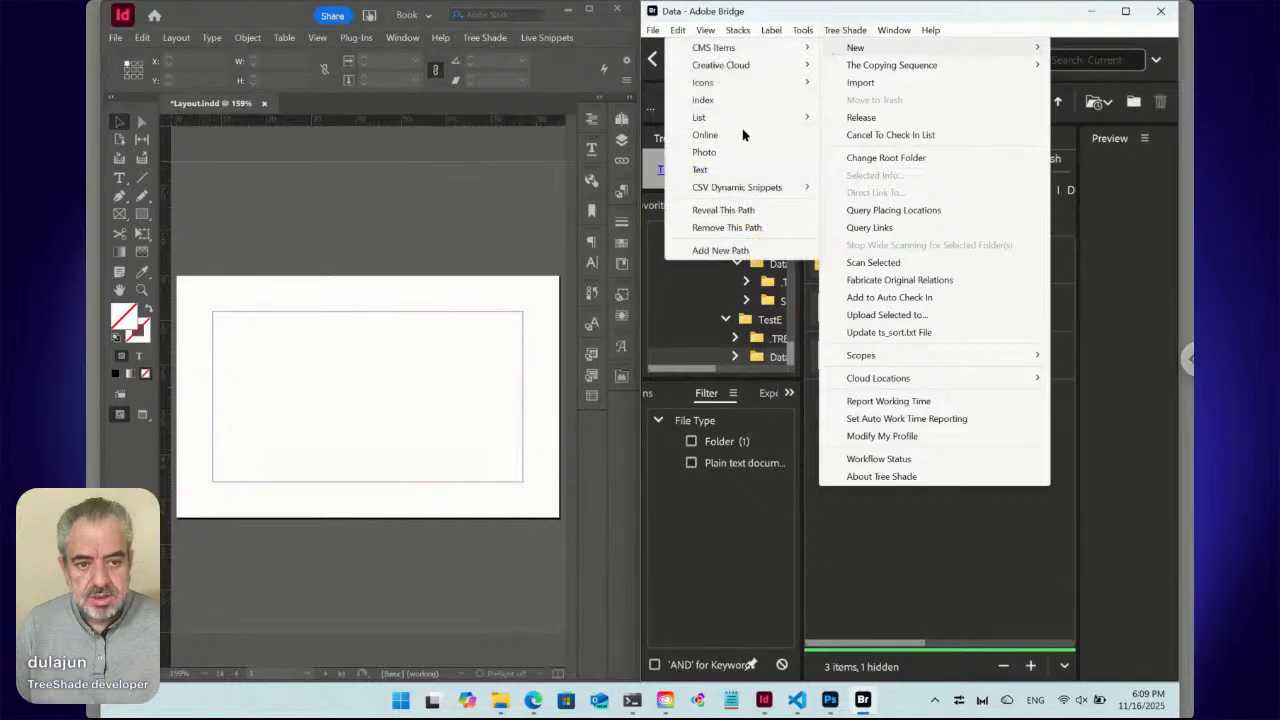
left_click(740, 172)
type("Positio")
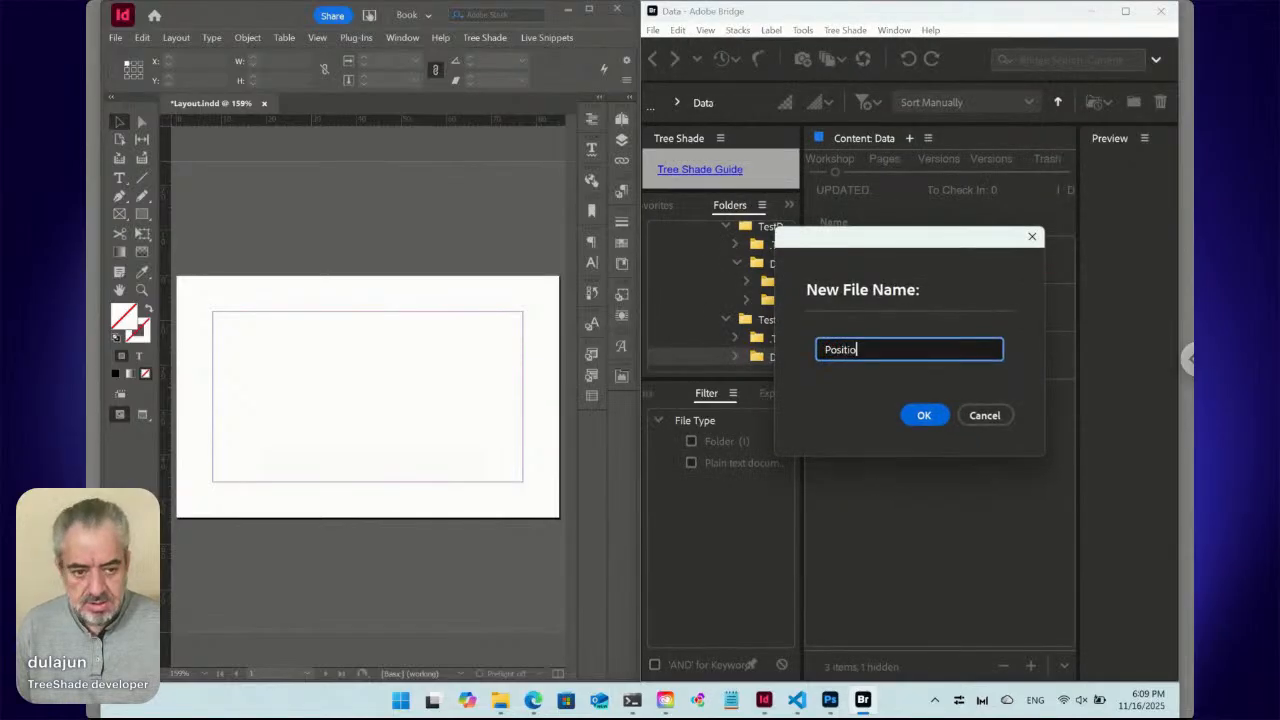
type("n")
key("Return")
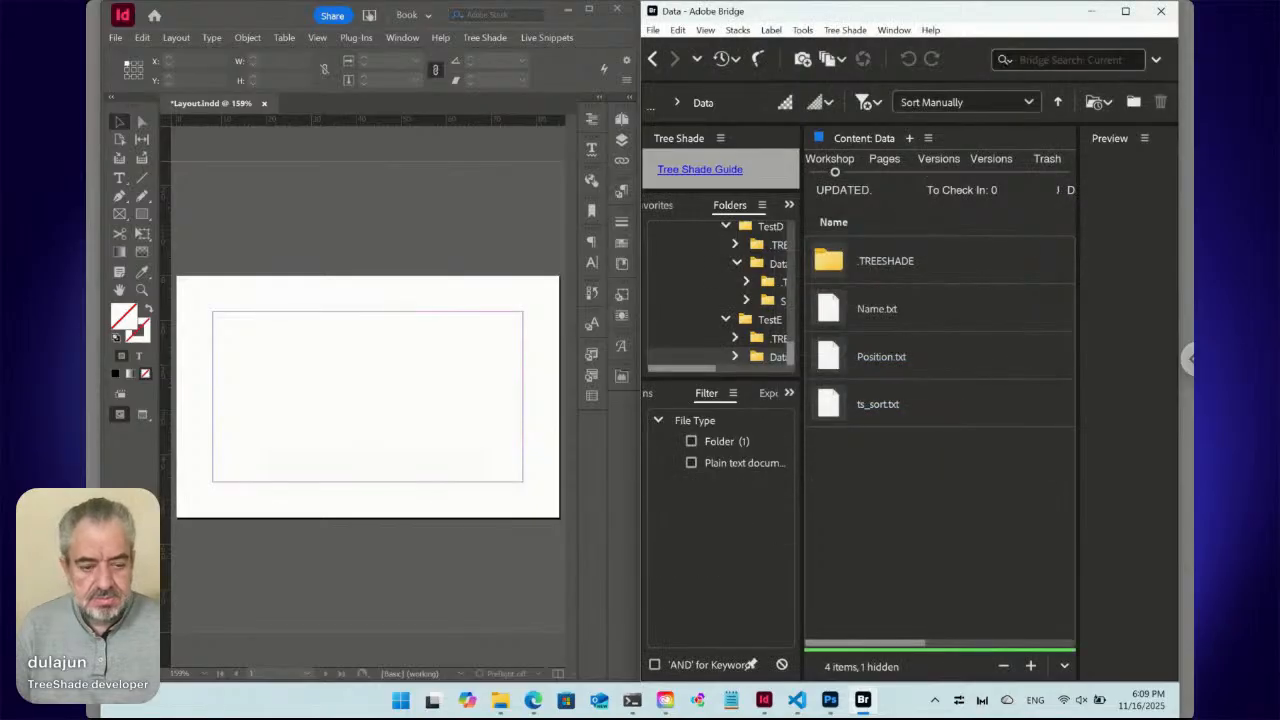
Create Mobile.txt and Email.txt text data files the same way.
left_click(845, 31)
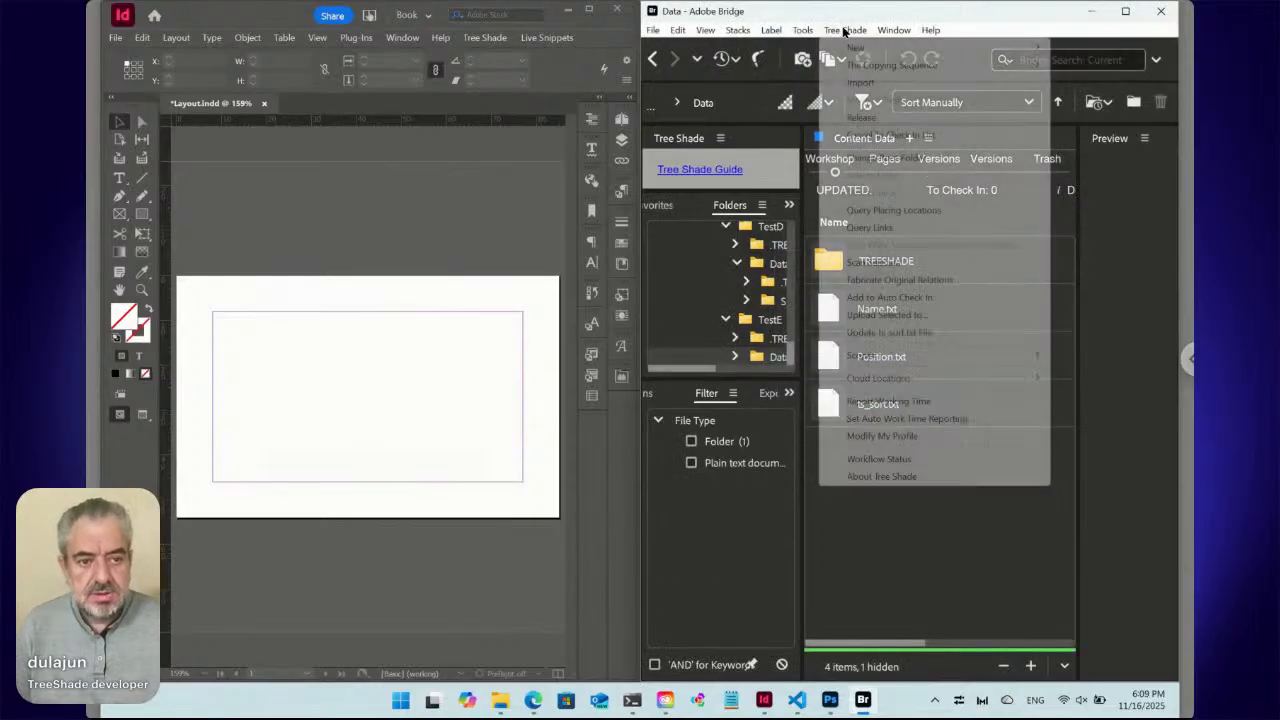
mouse_move(845, 47)
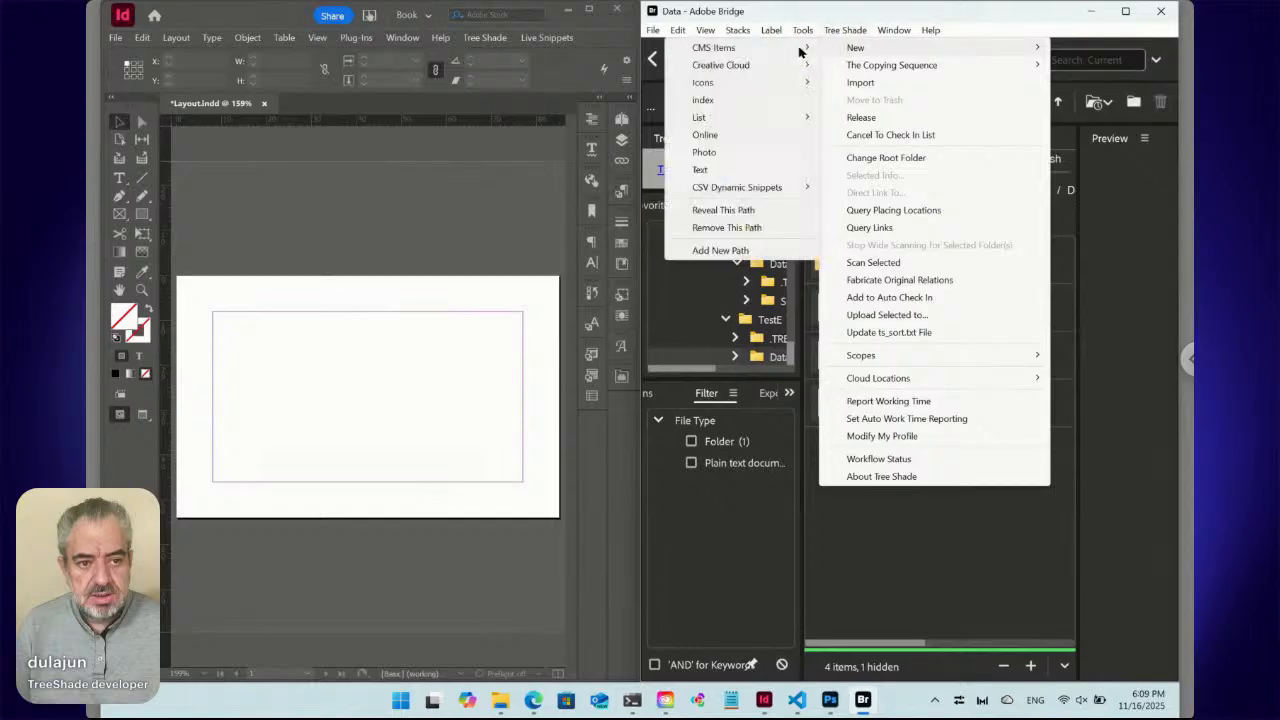
left_click(730, 170)
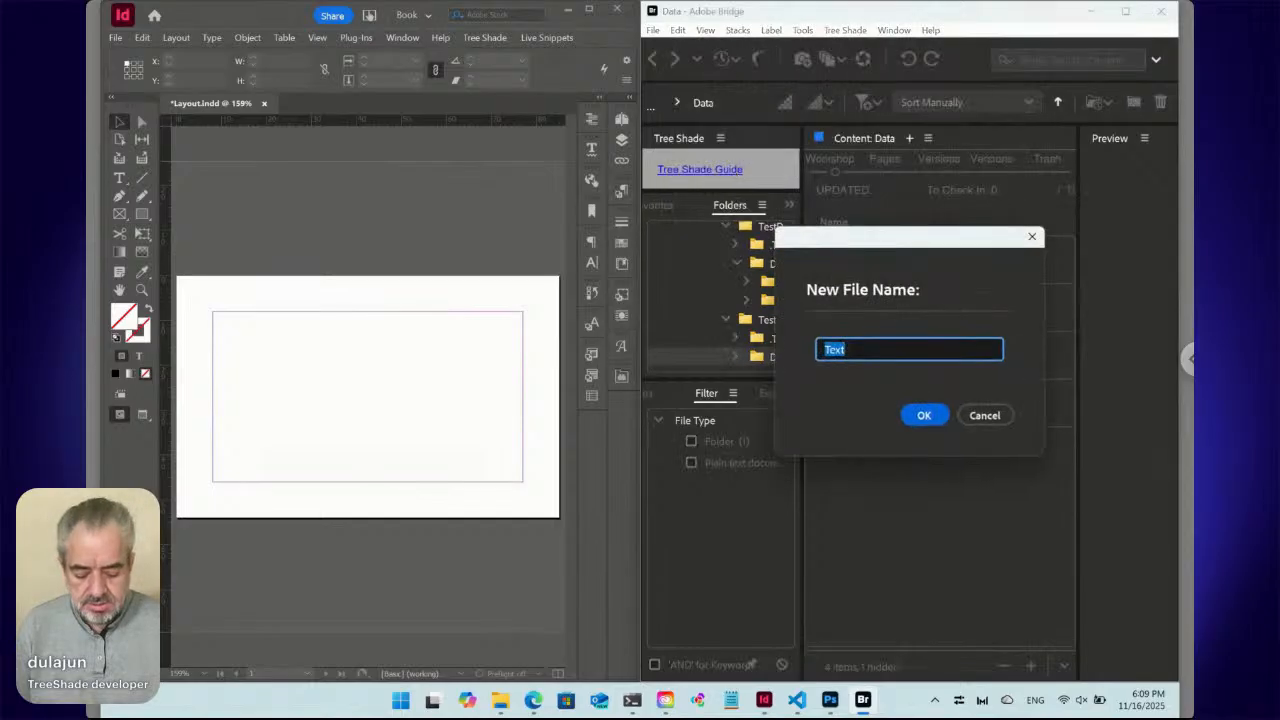
type("Mobile")
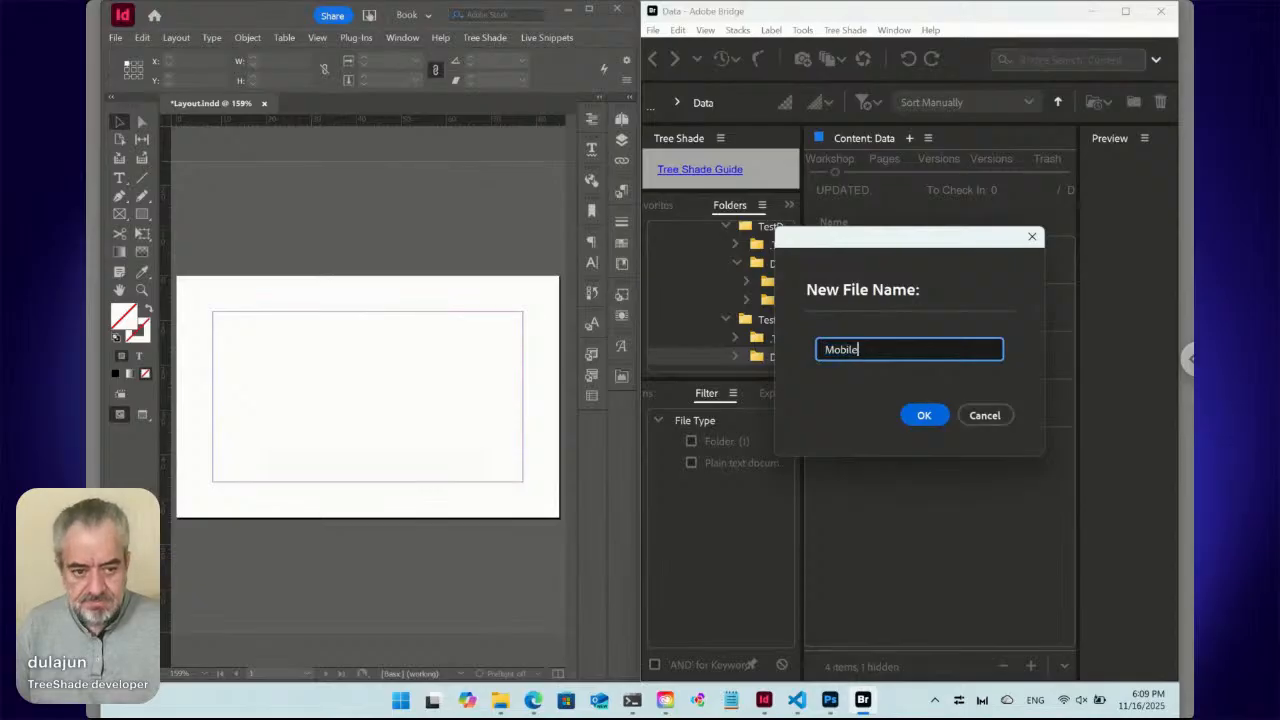
left_click(916, 412)
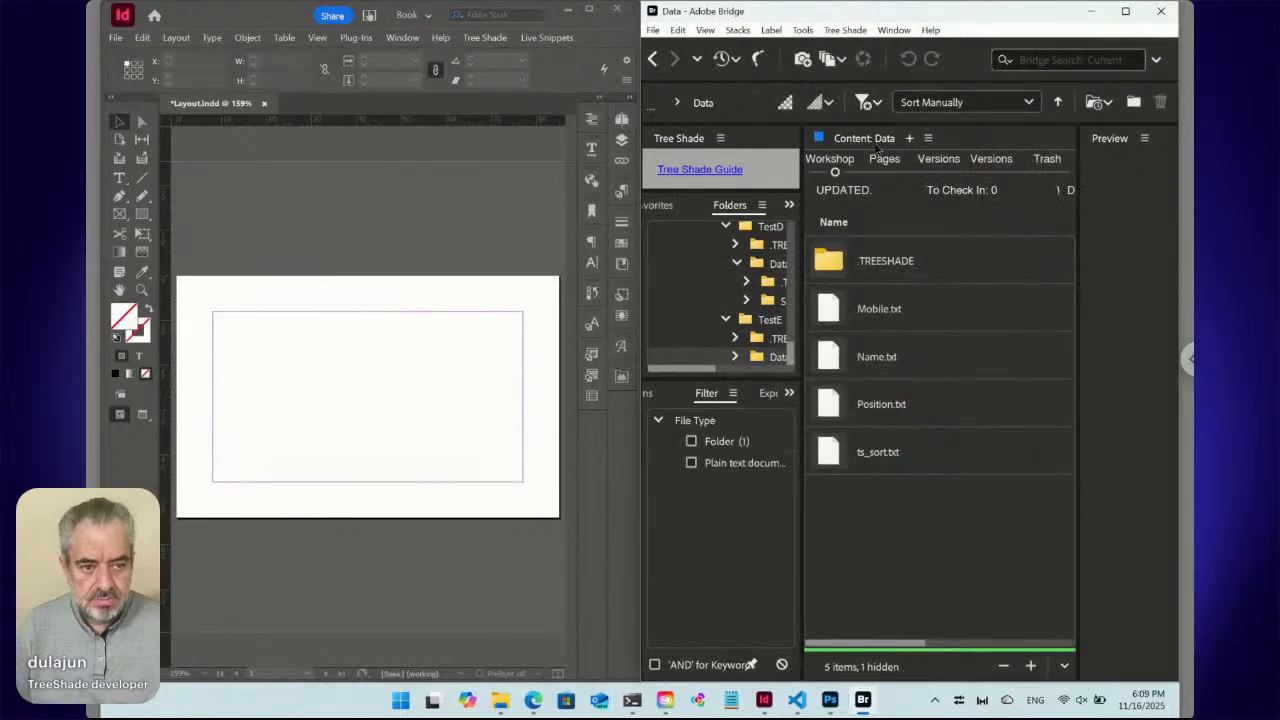
left_click(853, 30)
mouse_move(855, 50)
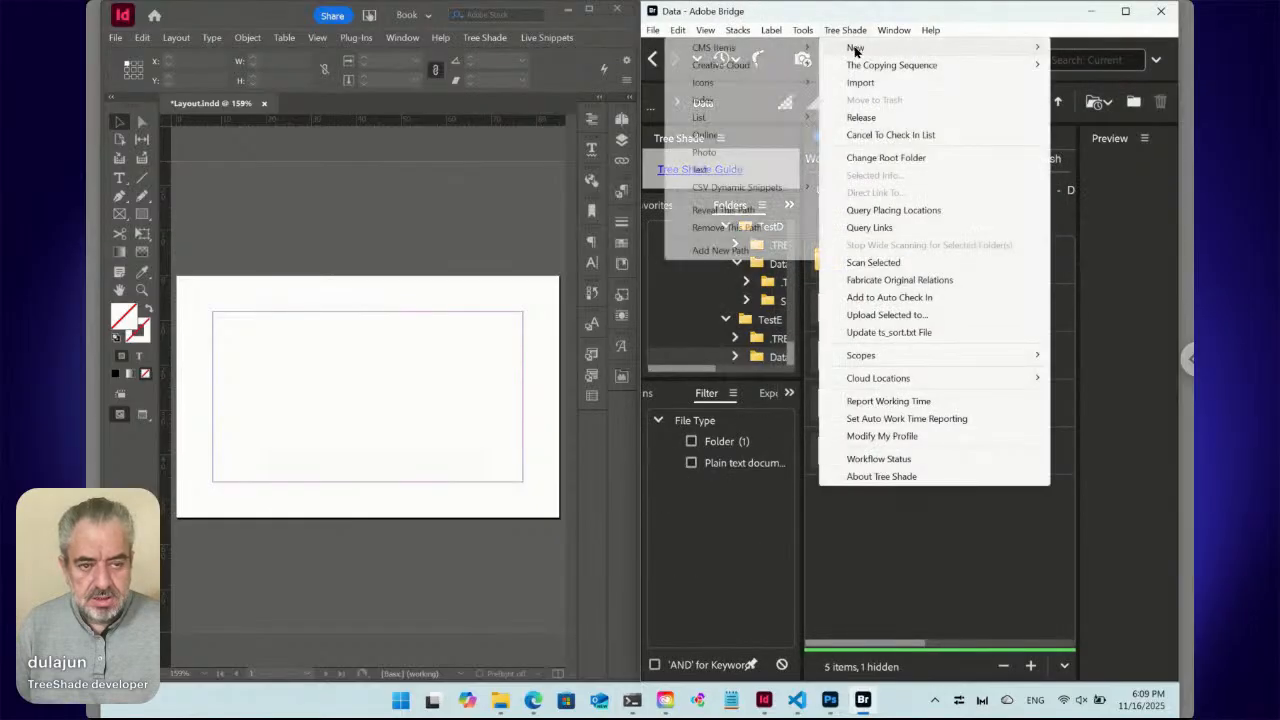
left_click(726, 172)
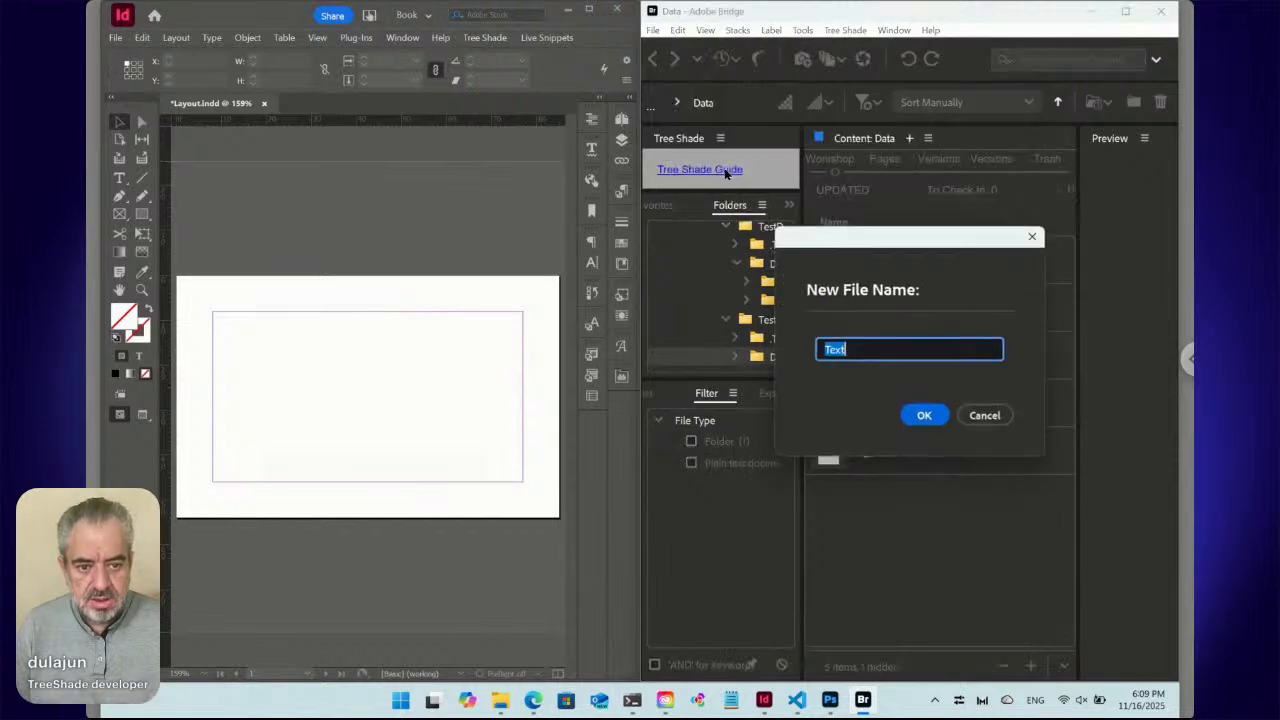
type("Email")
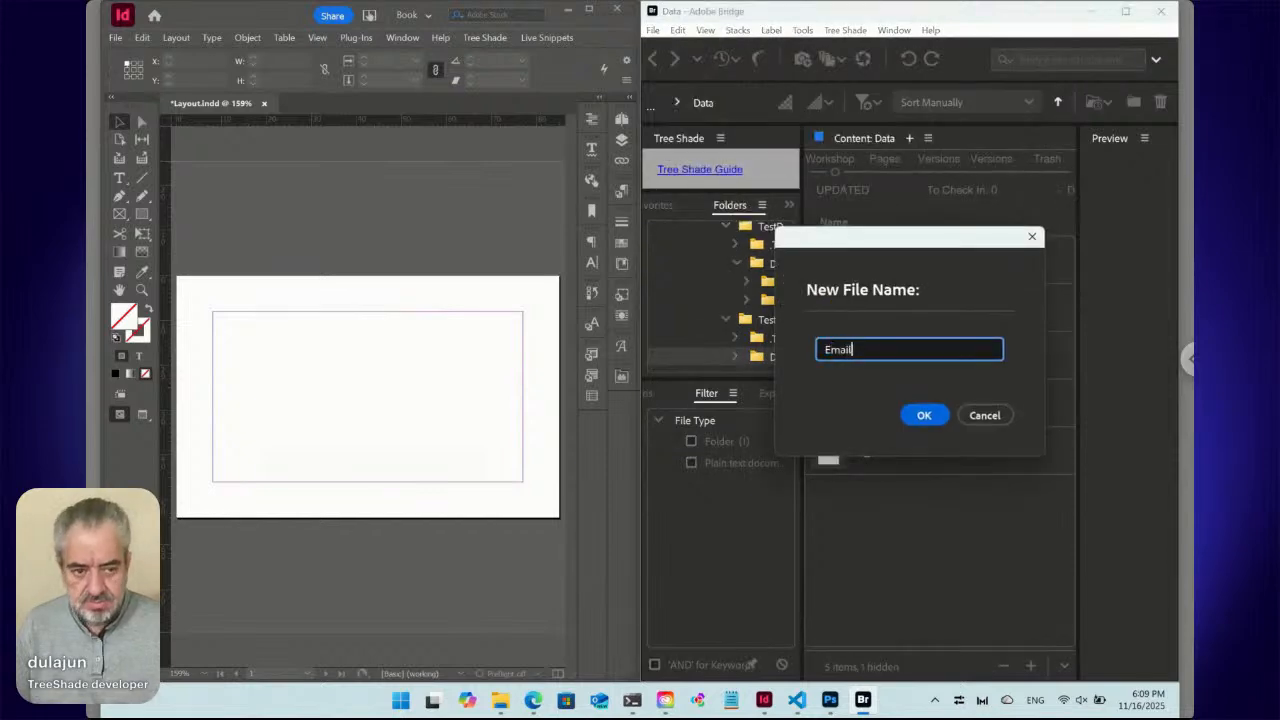
left_click(922, 414)
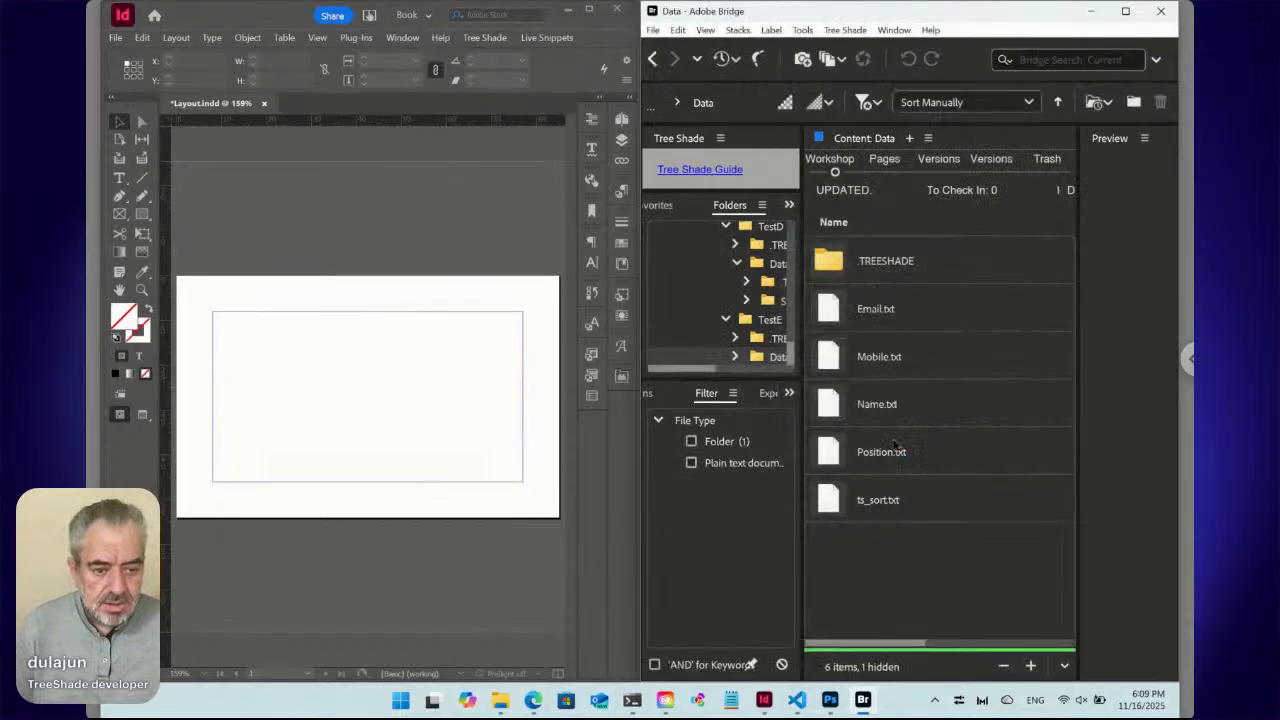
Drag Name.txt, Position.txt and Mobile.txt into order at the top of the file list.
left_click(834, 407)
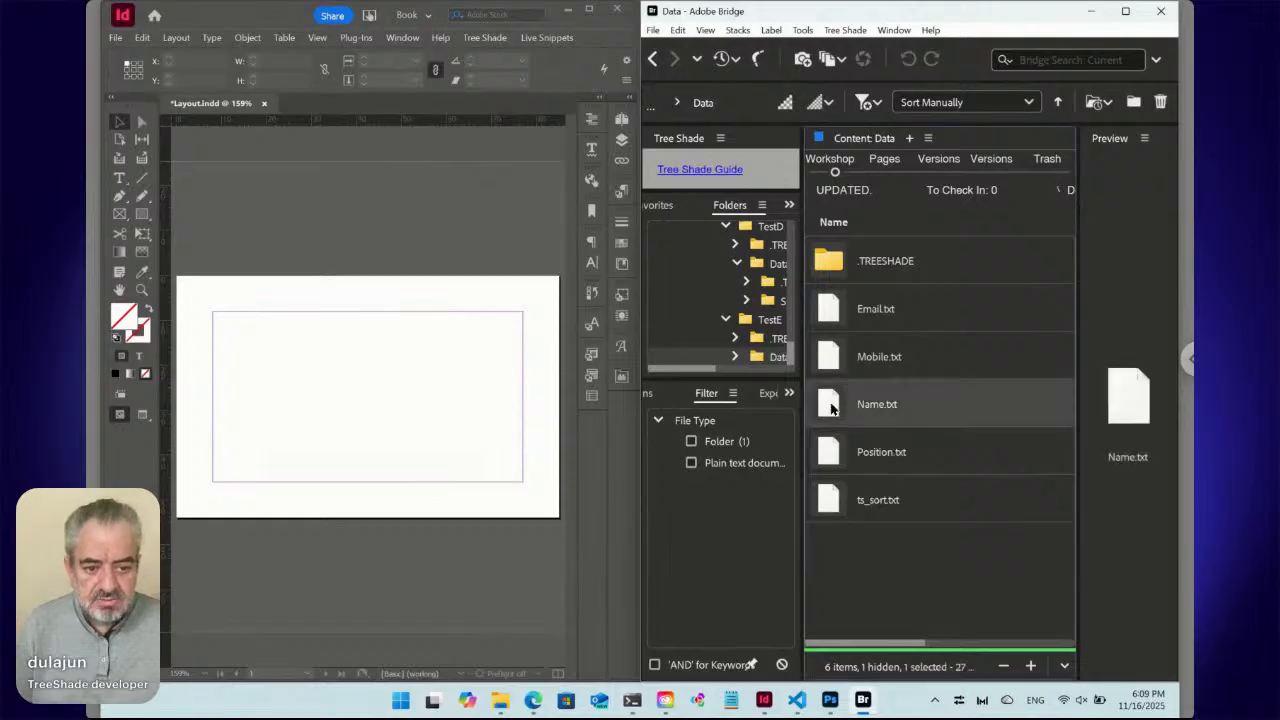
left_click_drag(834, 410, 851, 287)
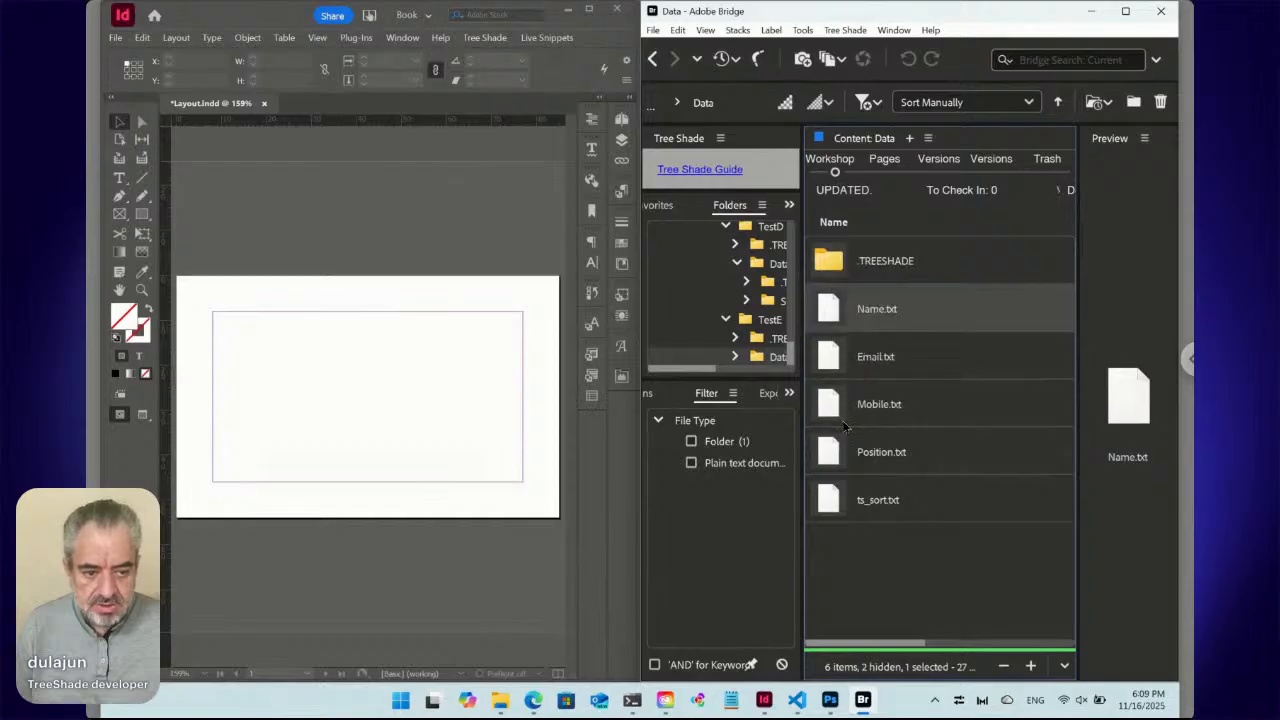
left_click_drag(833, 453, 846, 334)
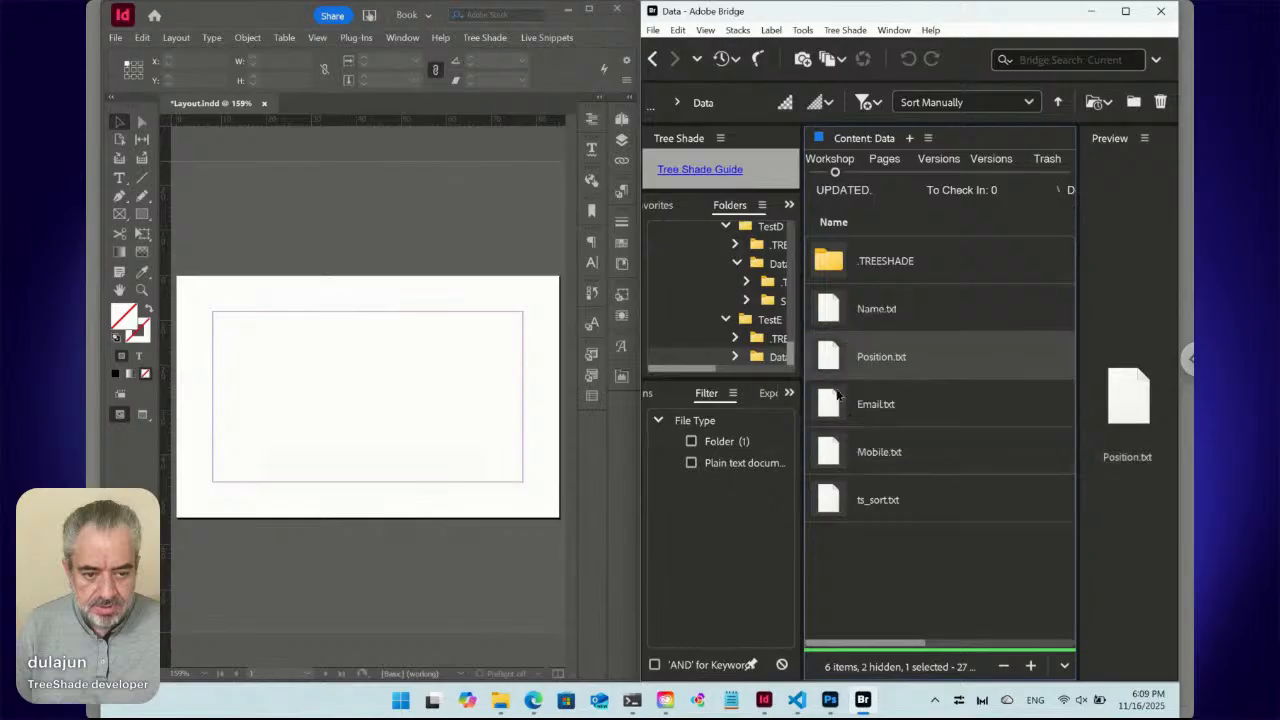
left_click_drag(841, 447, 853, 395)
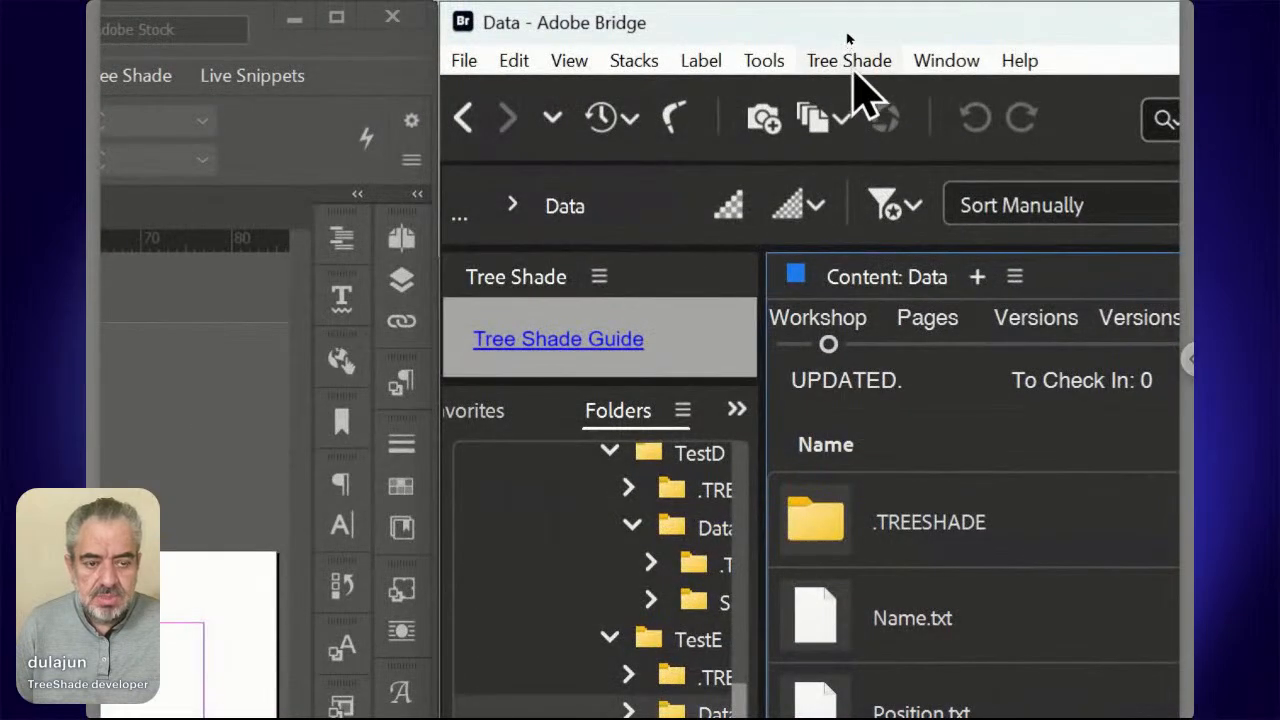
Save the current file order to ts_sort.txt and preview the updated file.
left_click(849, 62)
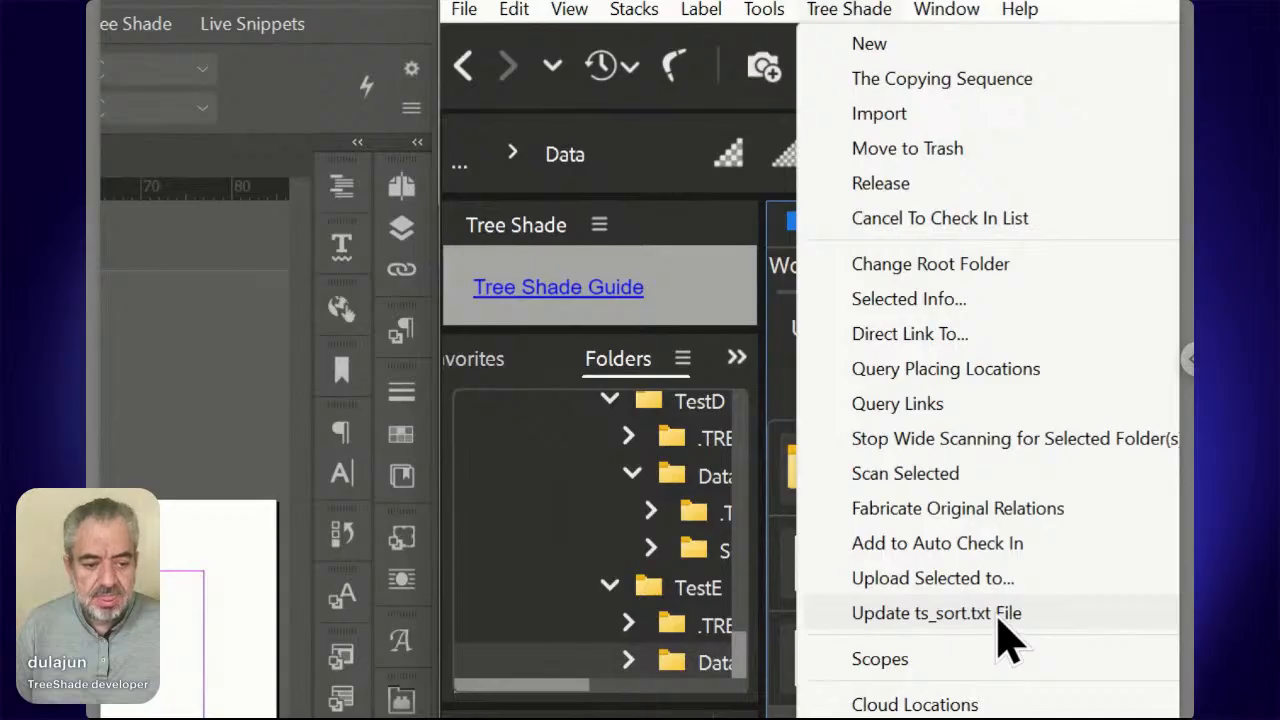
left_click(995, 615)
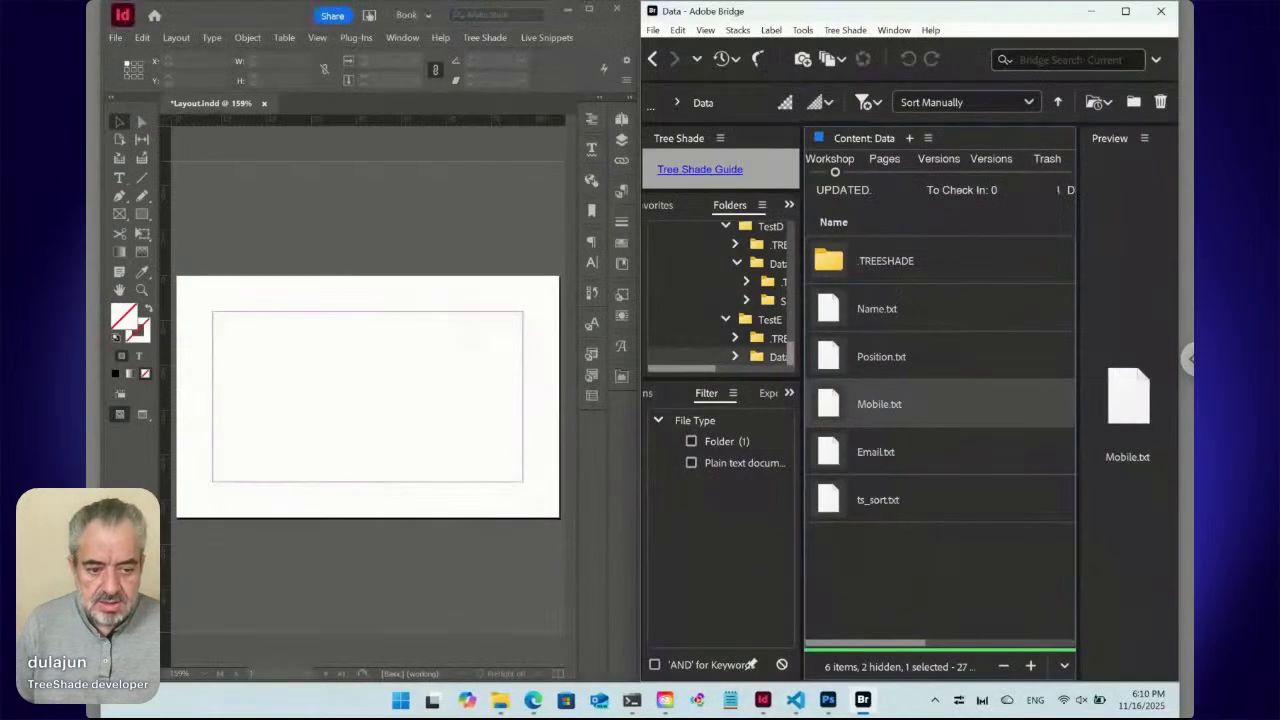
left_click(884, 508)
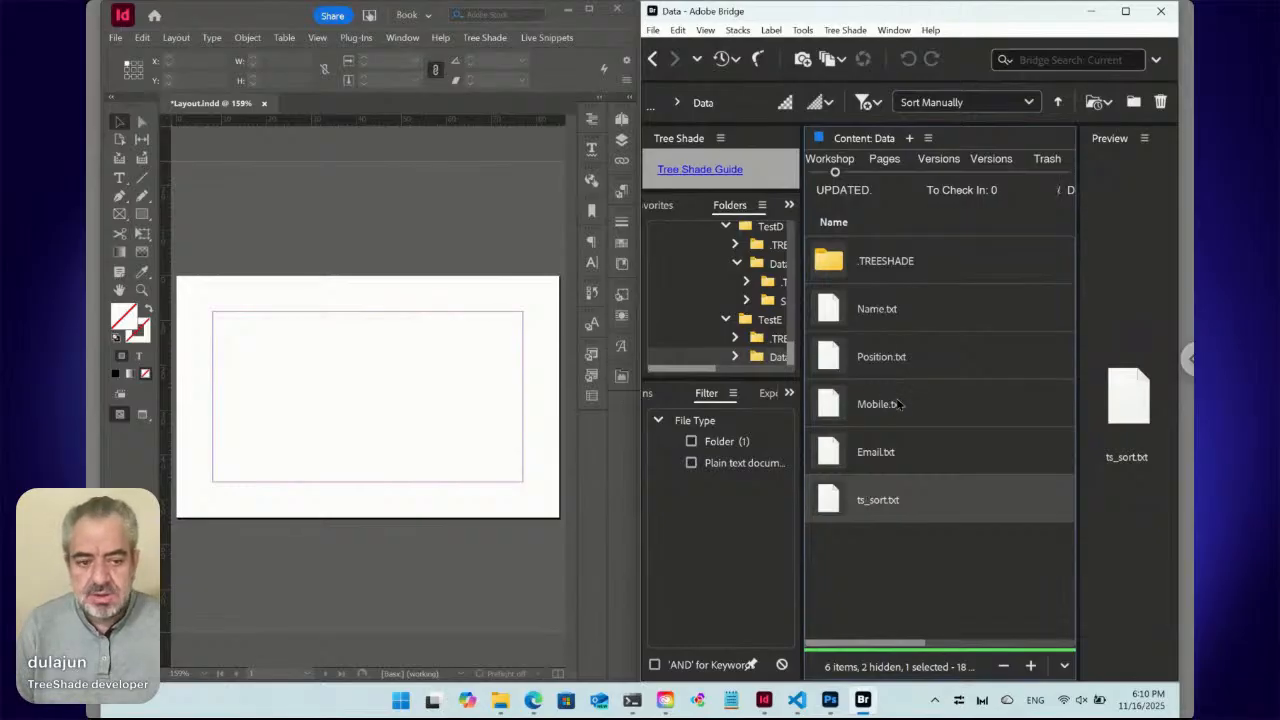
Reload the TestE page and check Data lists Name, Position, Mobile and Email fields.
left_click(533, 707)
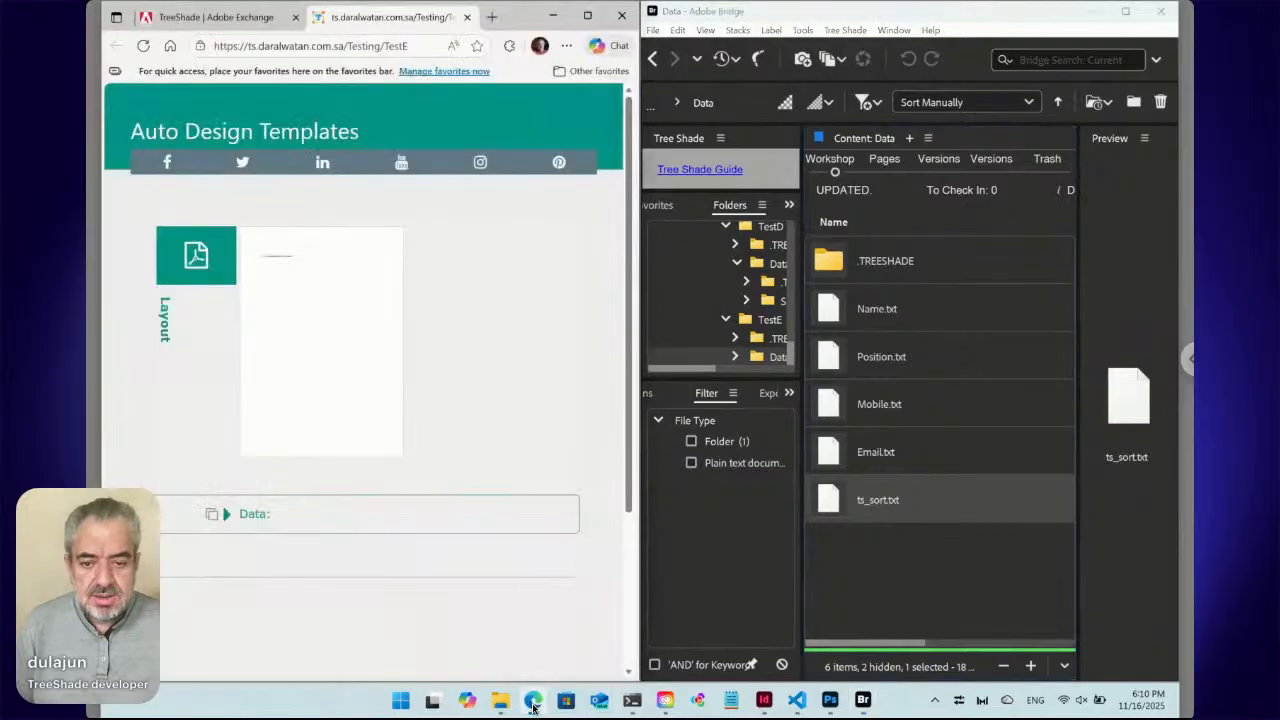
left_click(143, 47)
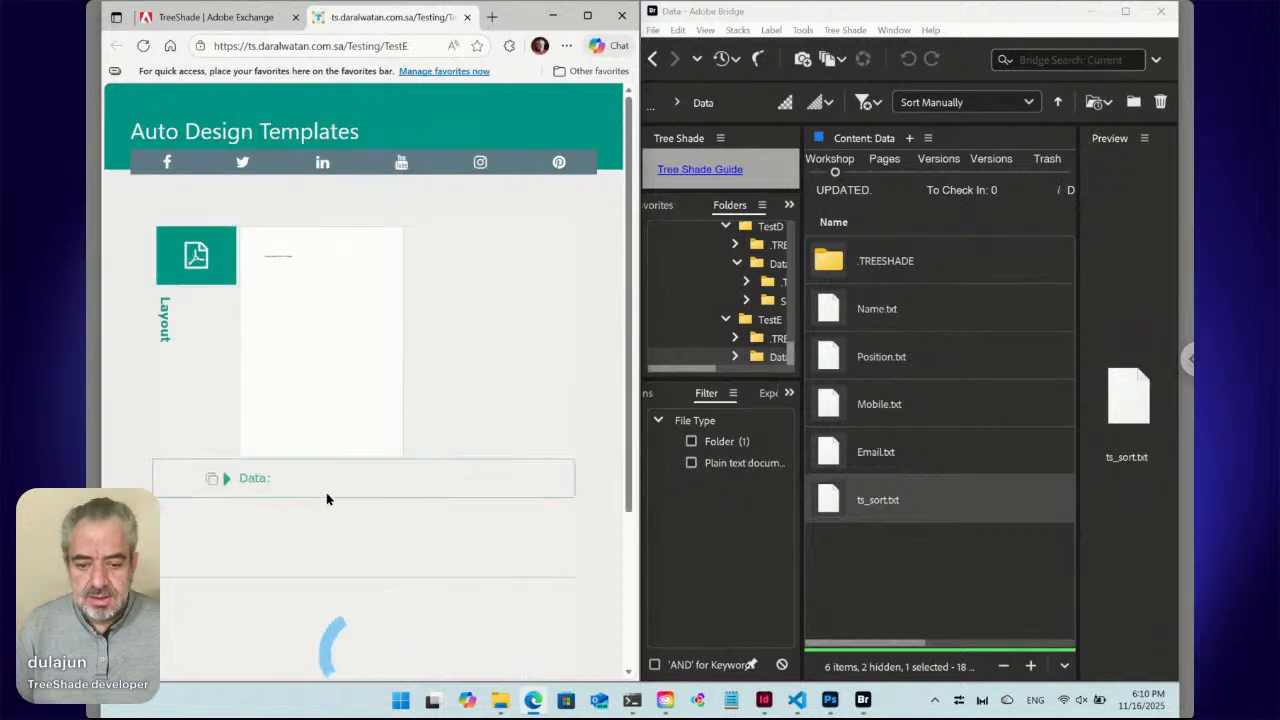
left_click(227, 515)
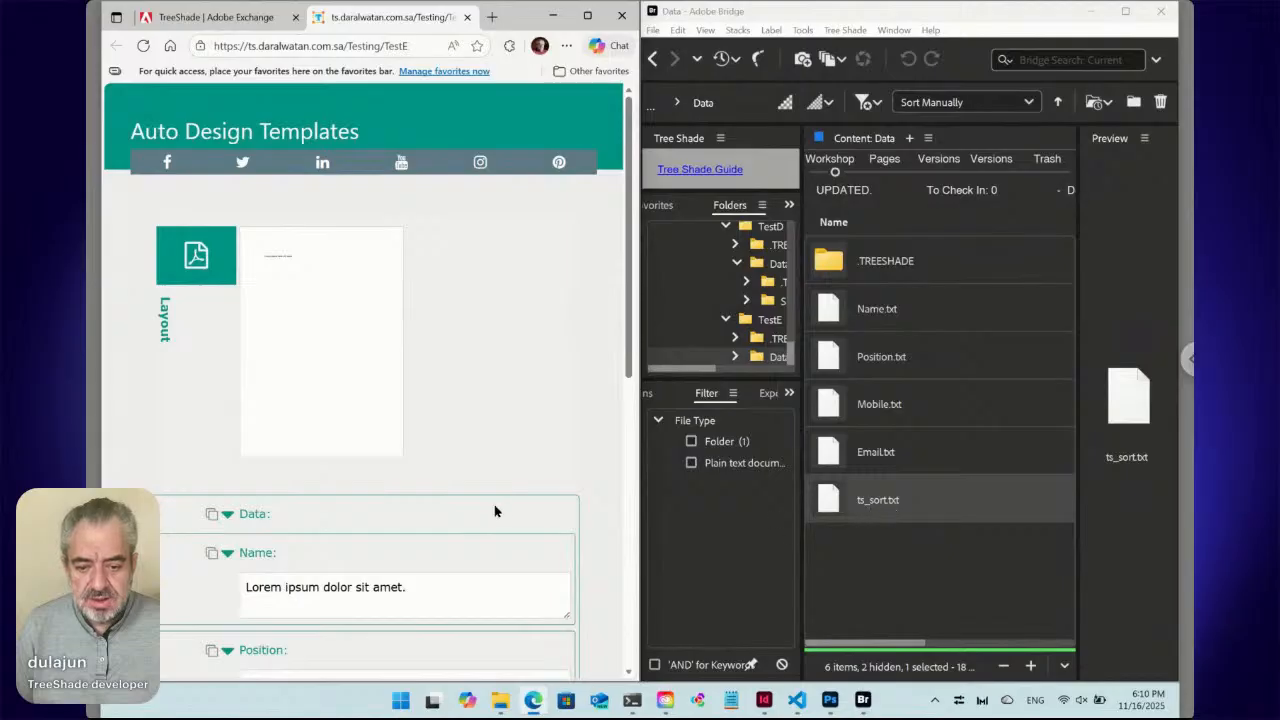
scroll(487, 512, "down", 1)
scroll(487, 513, "down", 3)
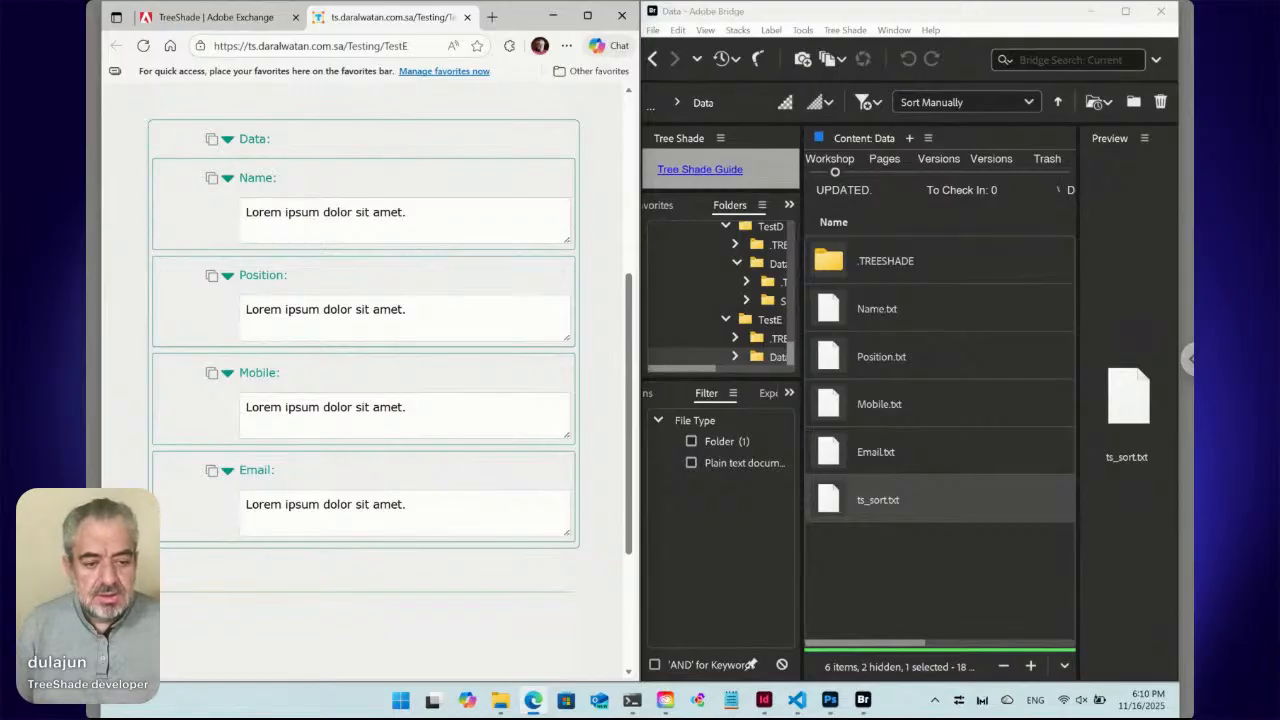
left_click(765, 701)
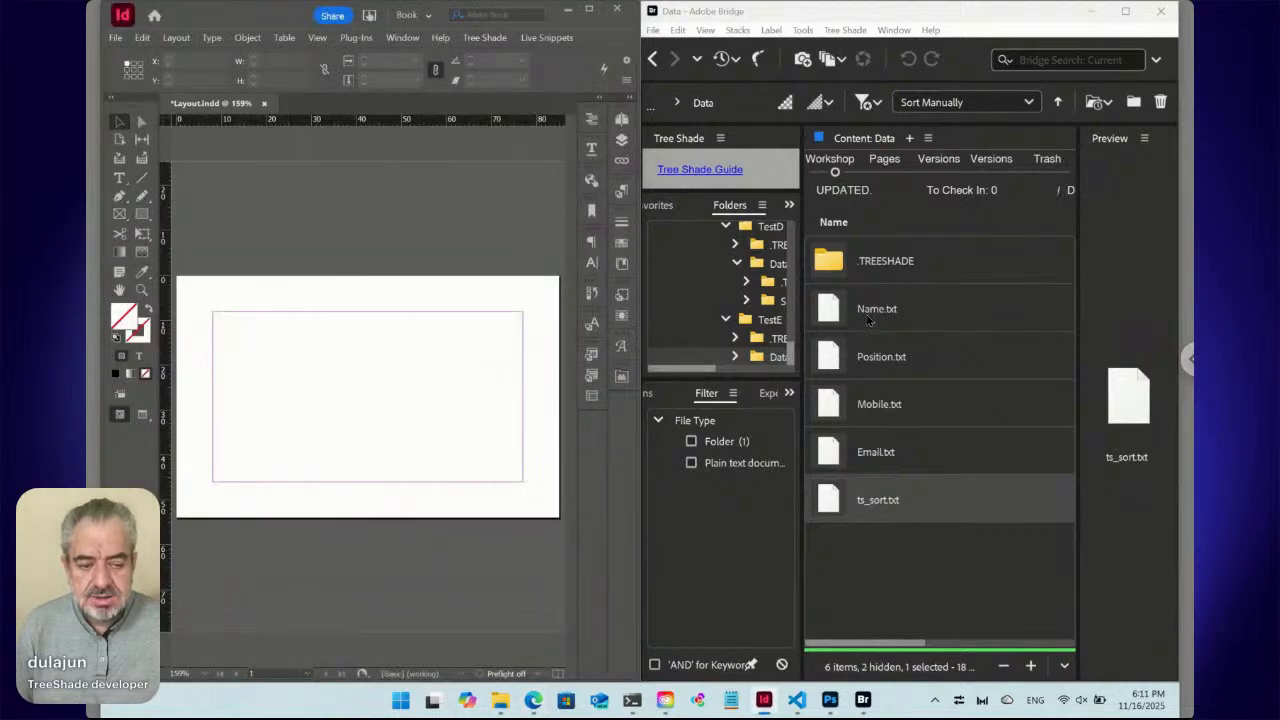
Draw an empty text frame from the top-left margin corner to the card's middle.
left_click(118, 178)
left_click_drag(215, 313, 523, 398)
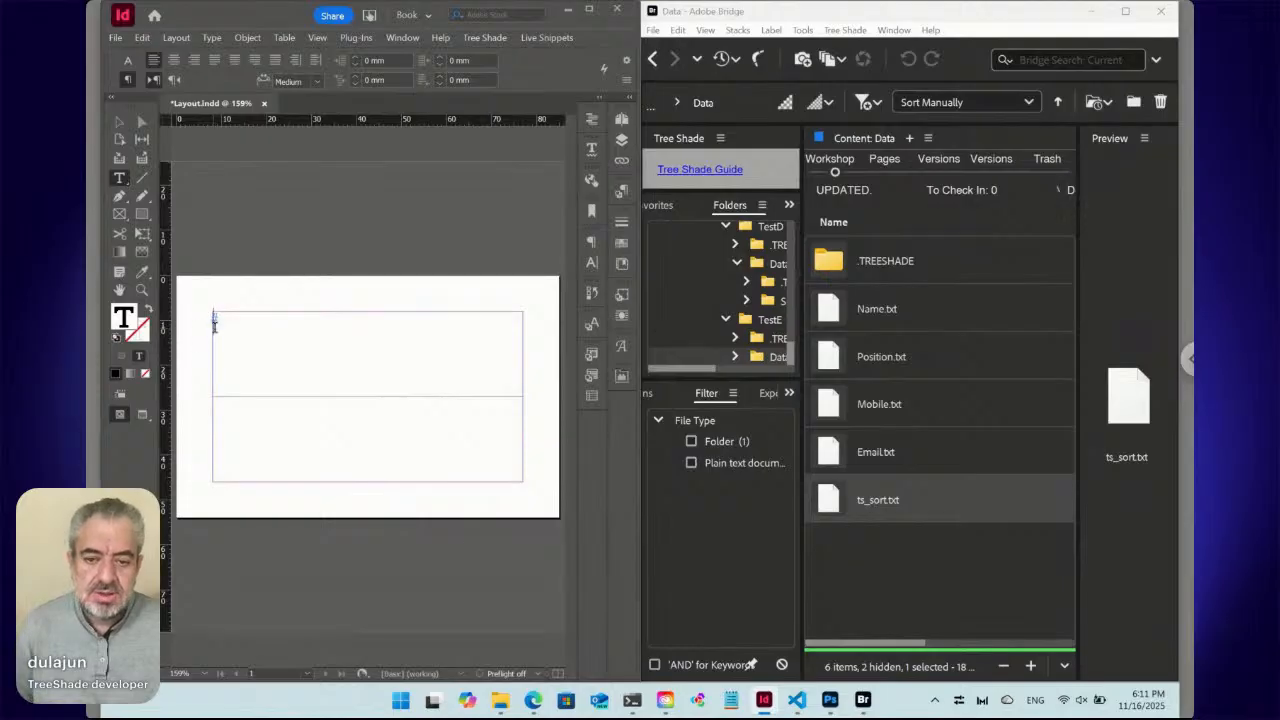
left_click(844, 318)
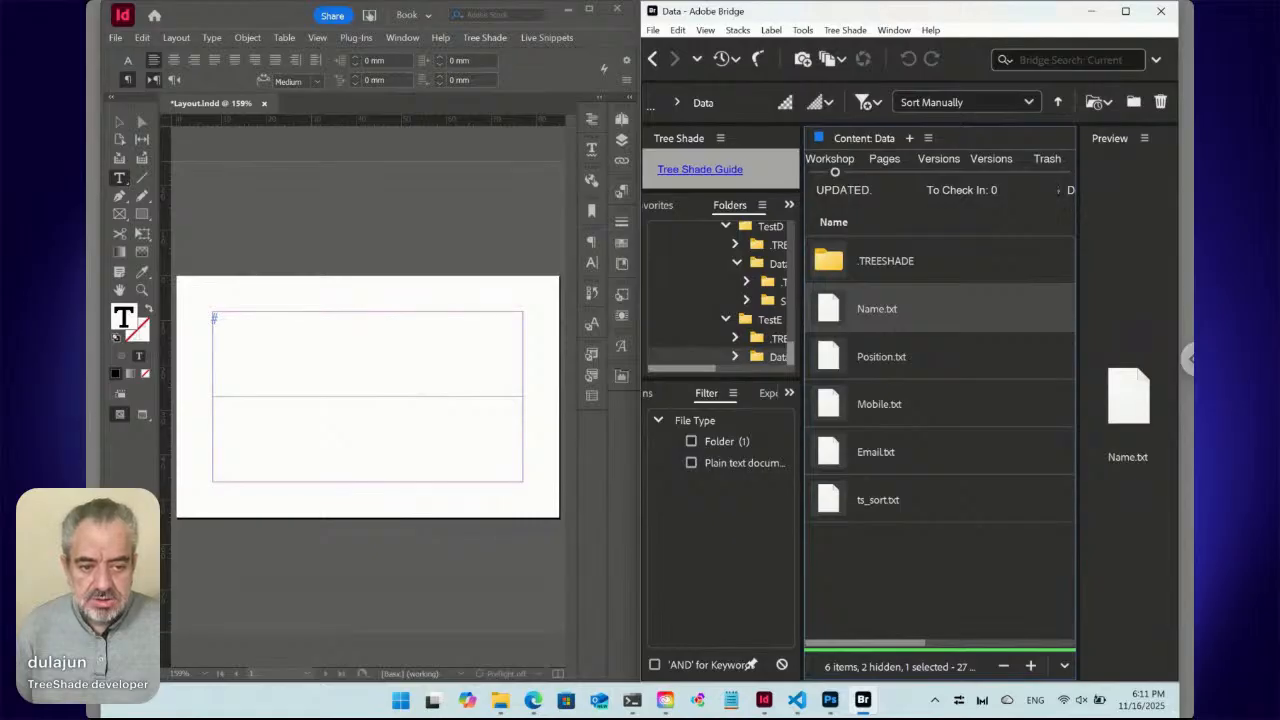
Place Name.txt and Position.txt from Bridge into the card's upper text frame.
right_click(832, 310)
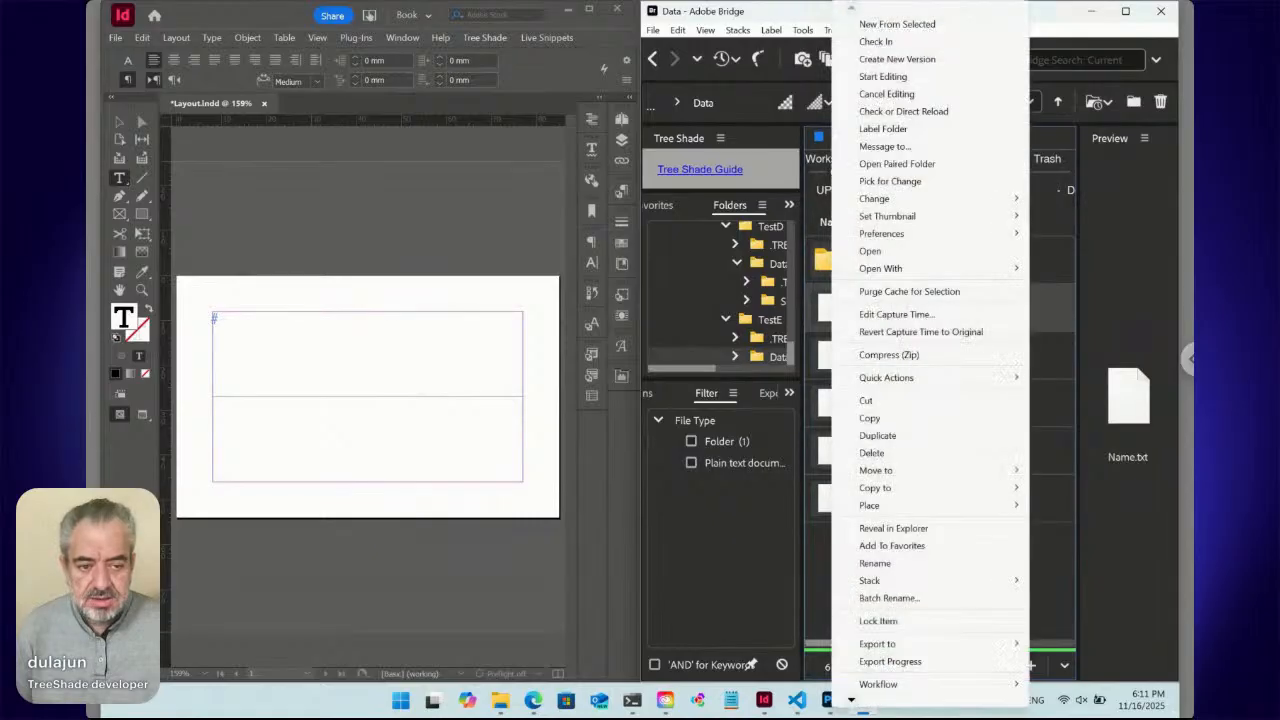
mouse_move(894, 506)
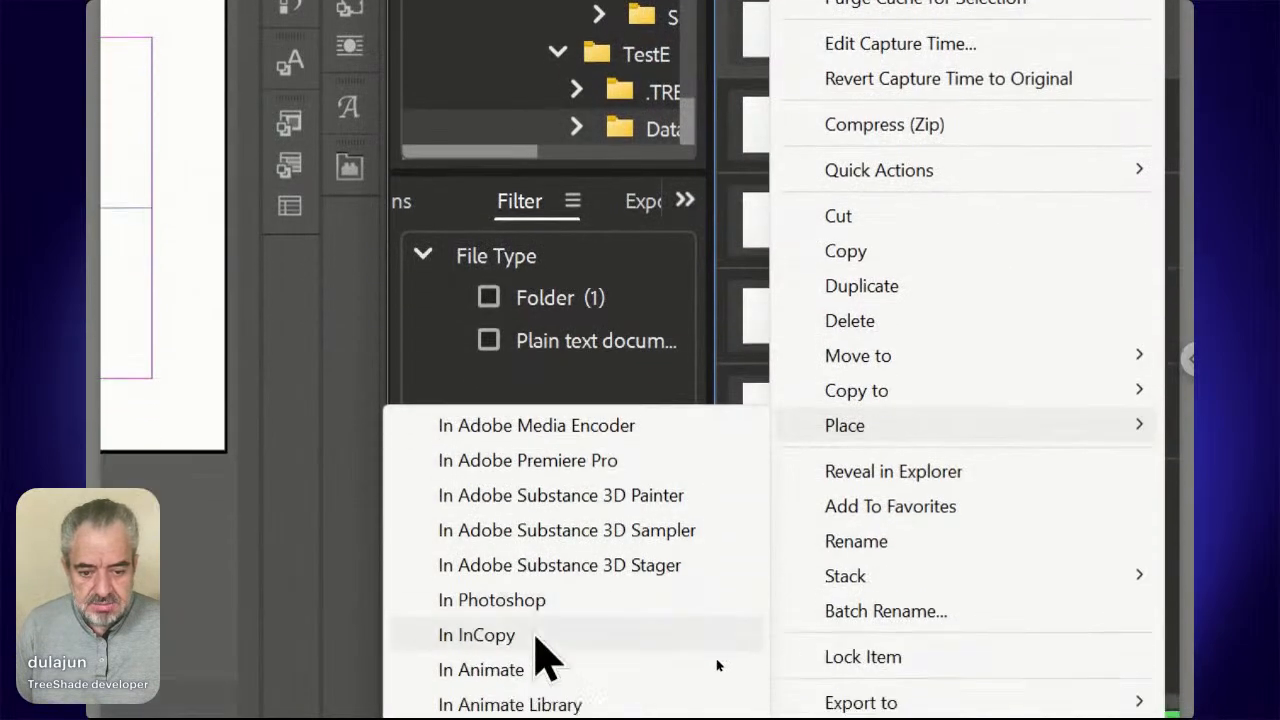
left_click(551, 686)
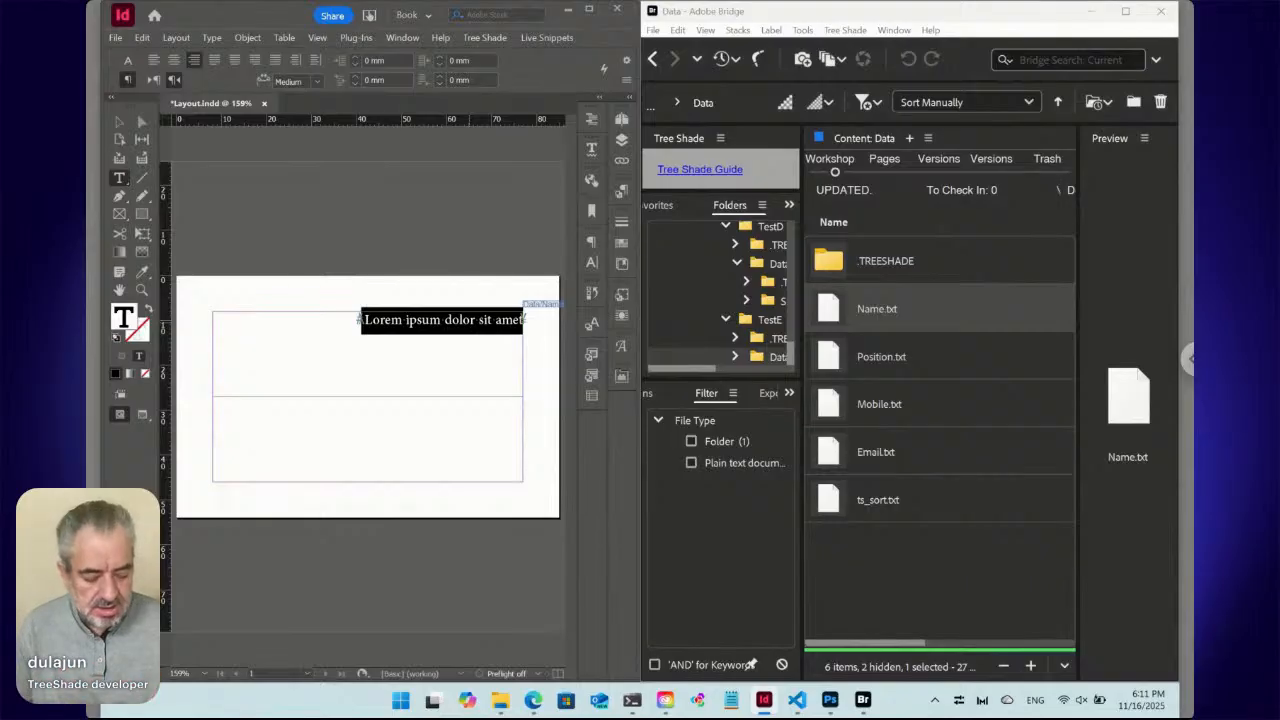
left_click(363, 322)
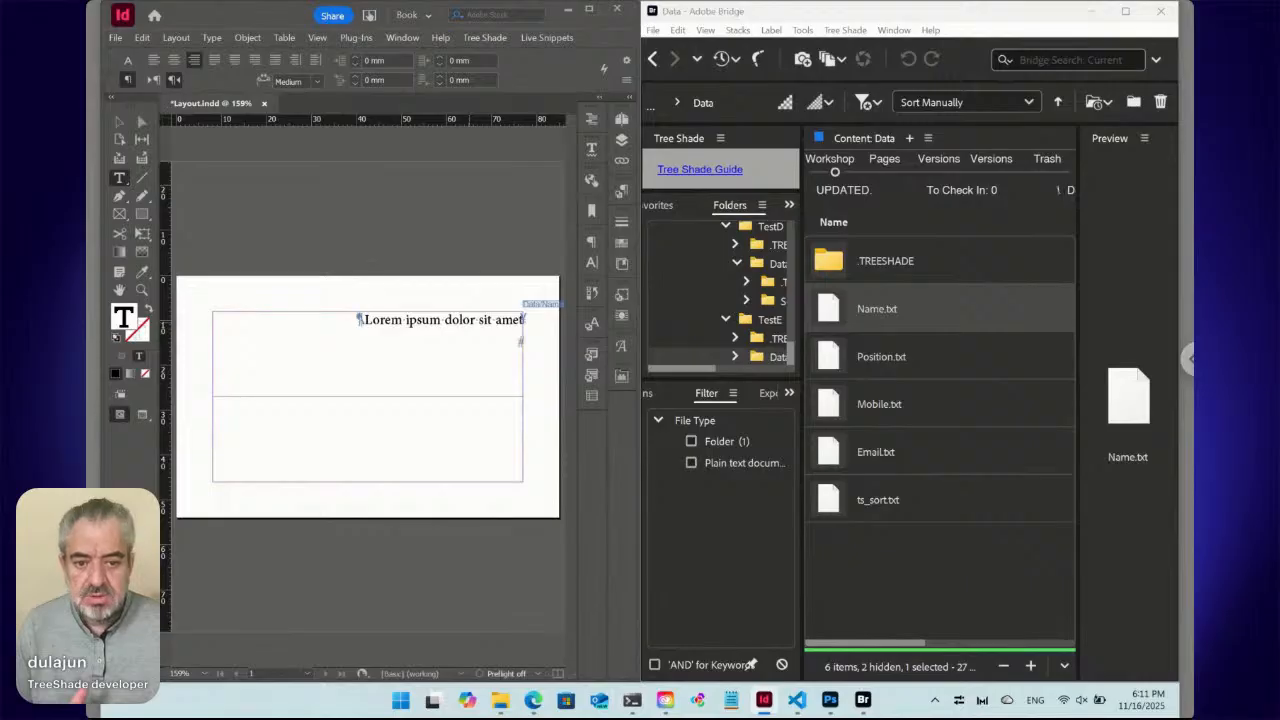
left_click(829, 359)
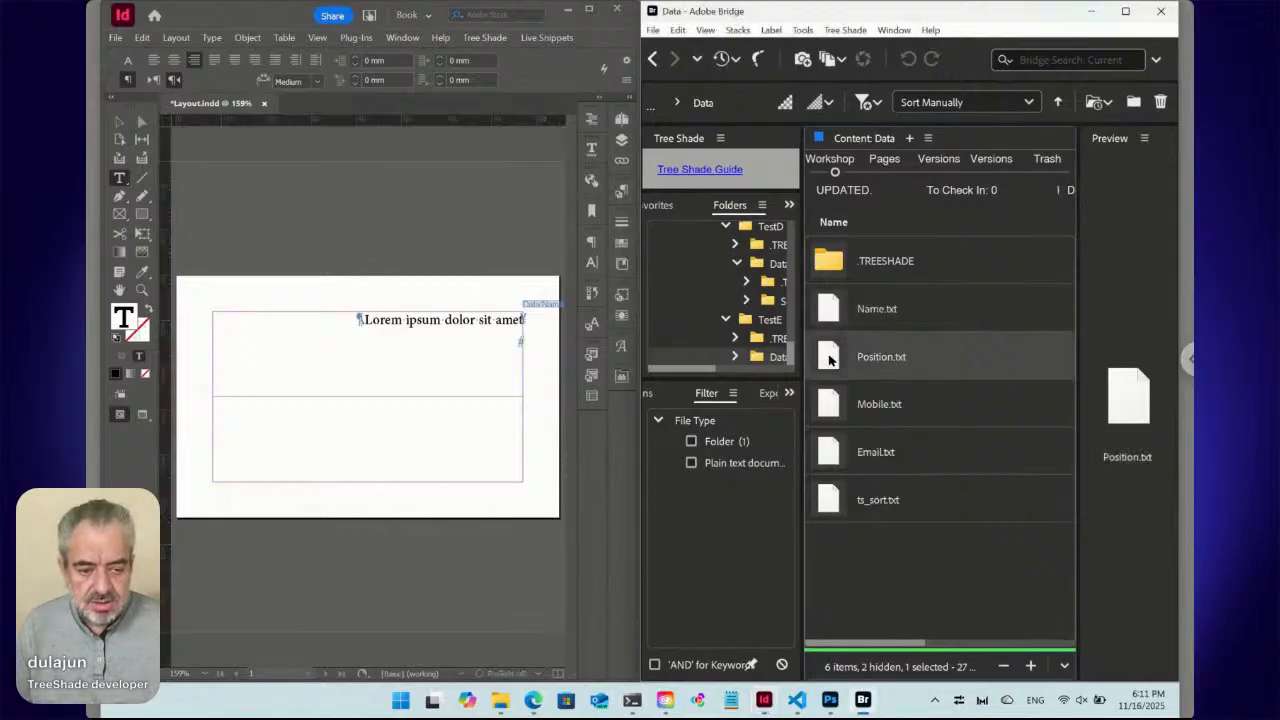
right_click(829, 359)
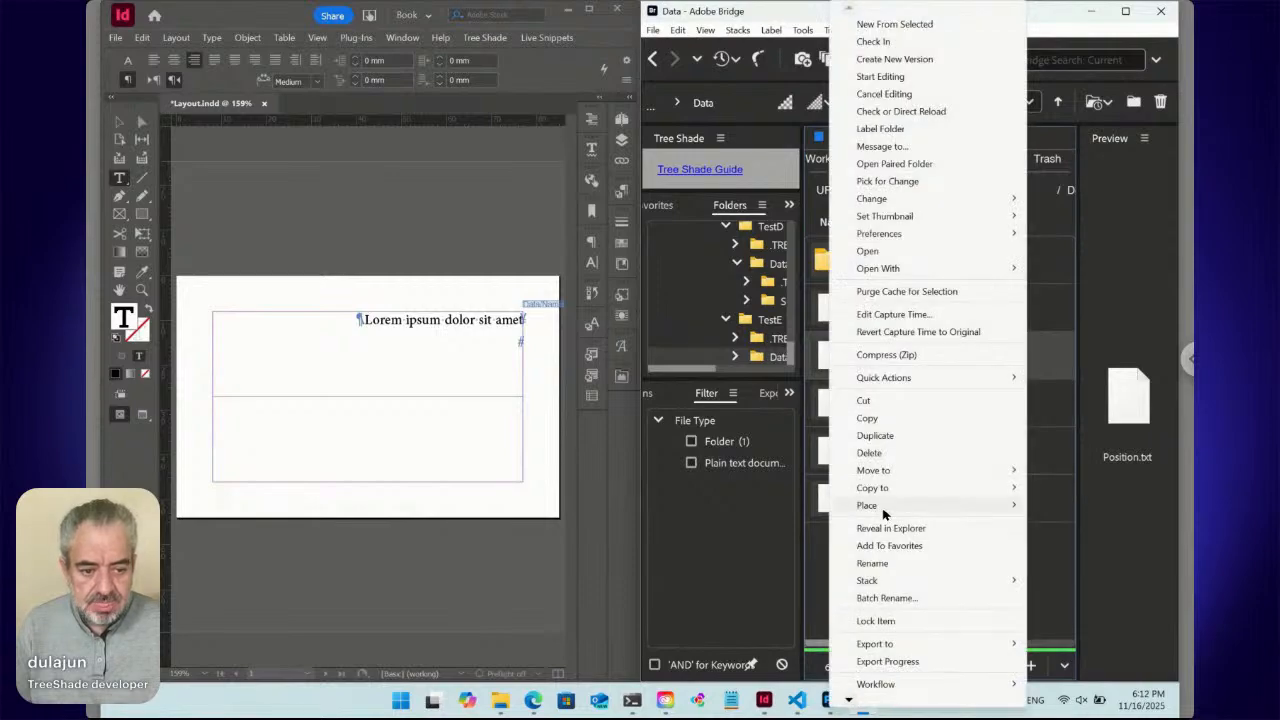
mouse_move(883, 513)
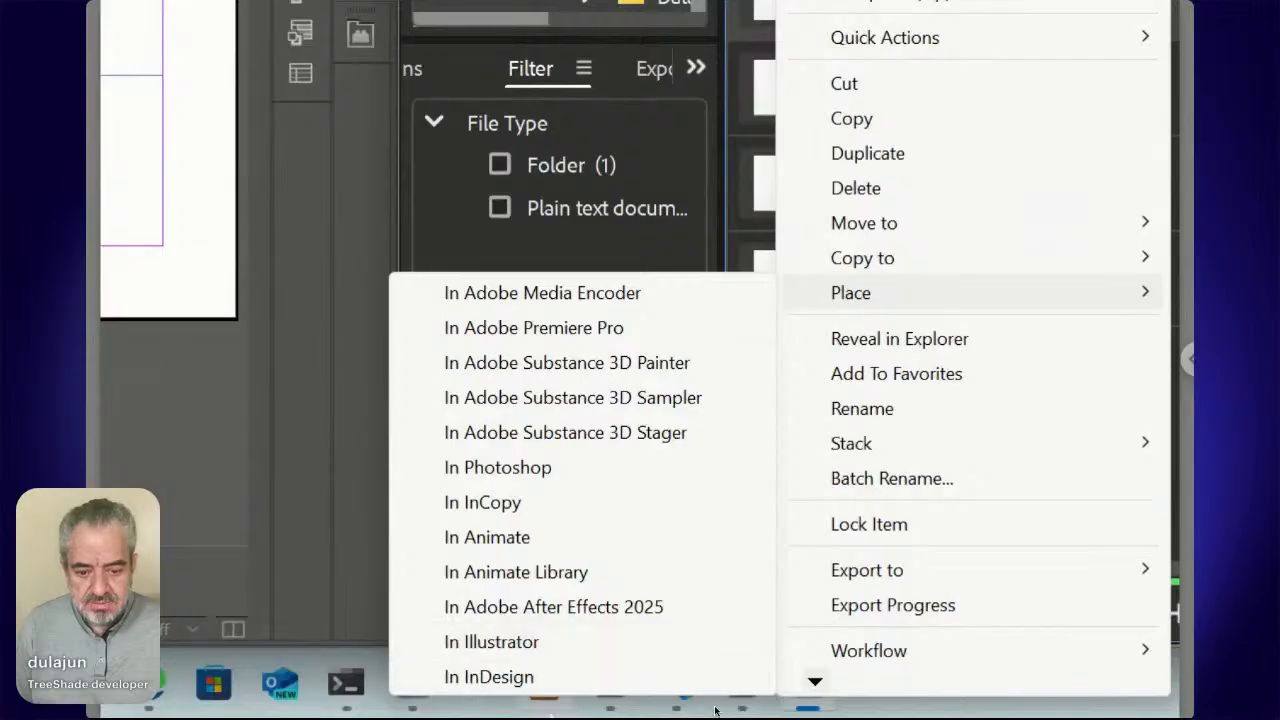
left_click(544, 678)
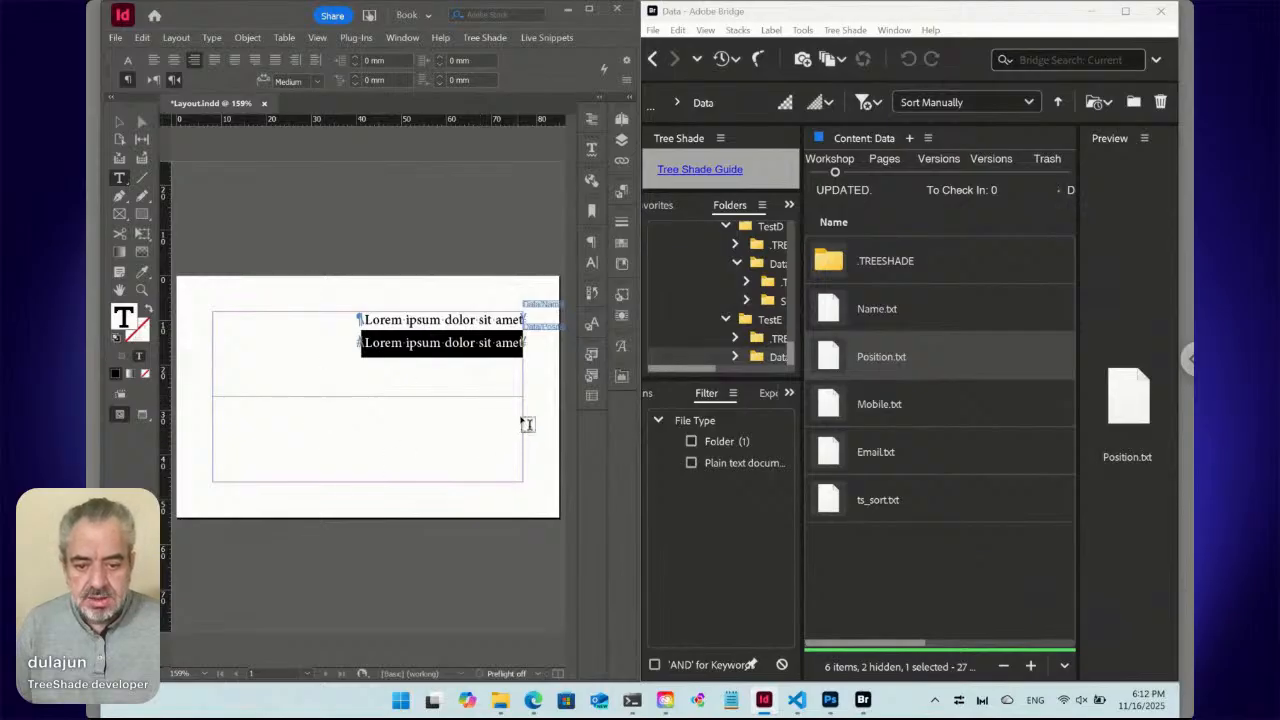
Draw a lower text frame and place Mobile.txt and Email.txt into it.
left_click_drag(518, 421, 213, 481)
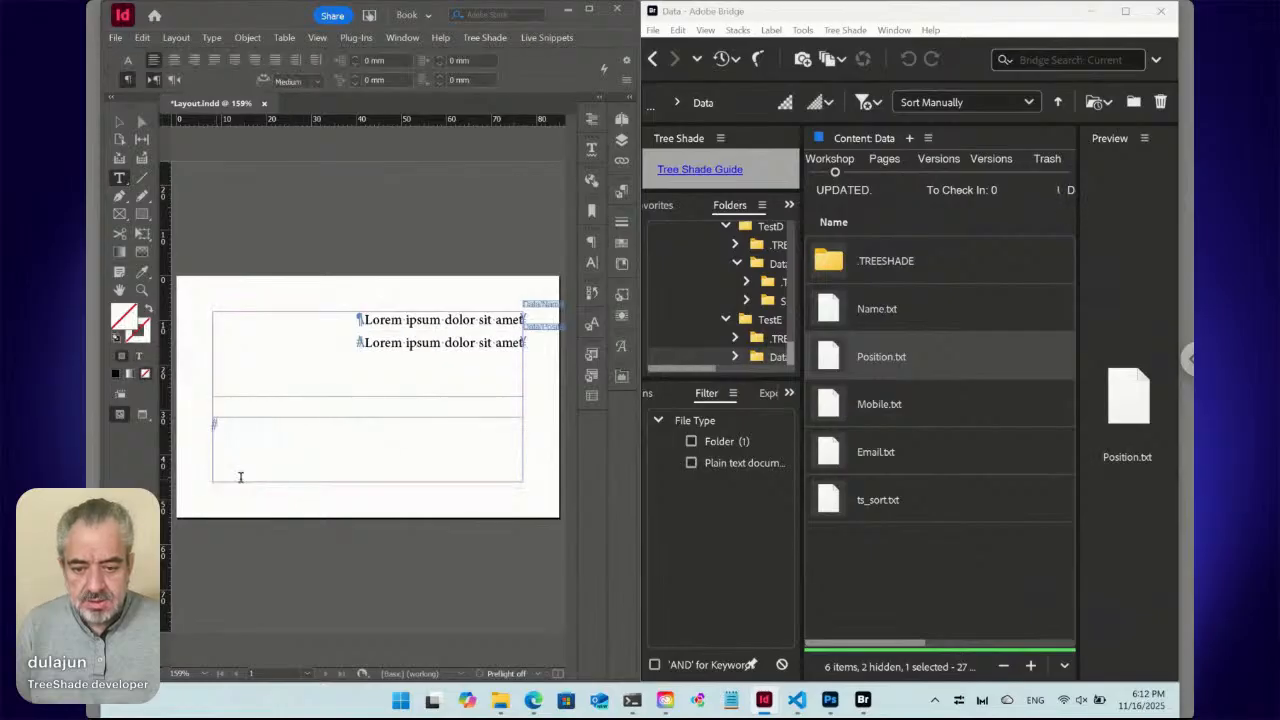
left_click(885, 409)
right_click(831, 408)
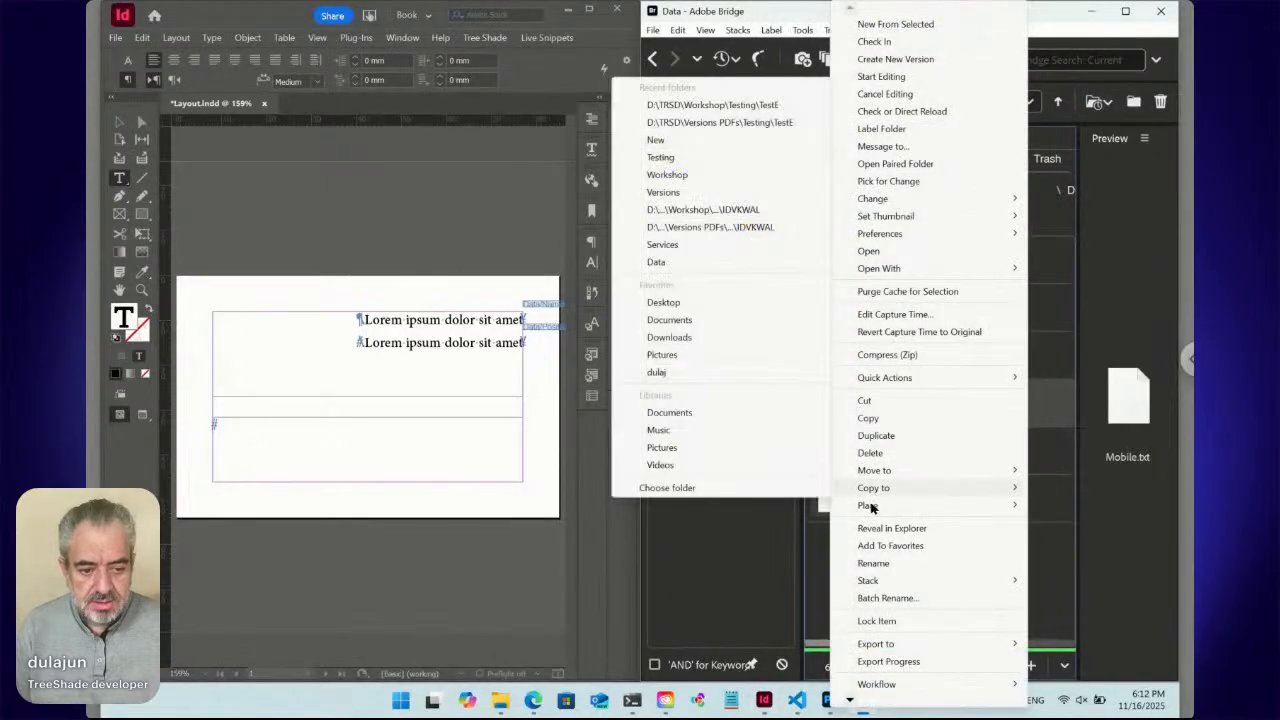
mouse_move(868, 506)
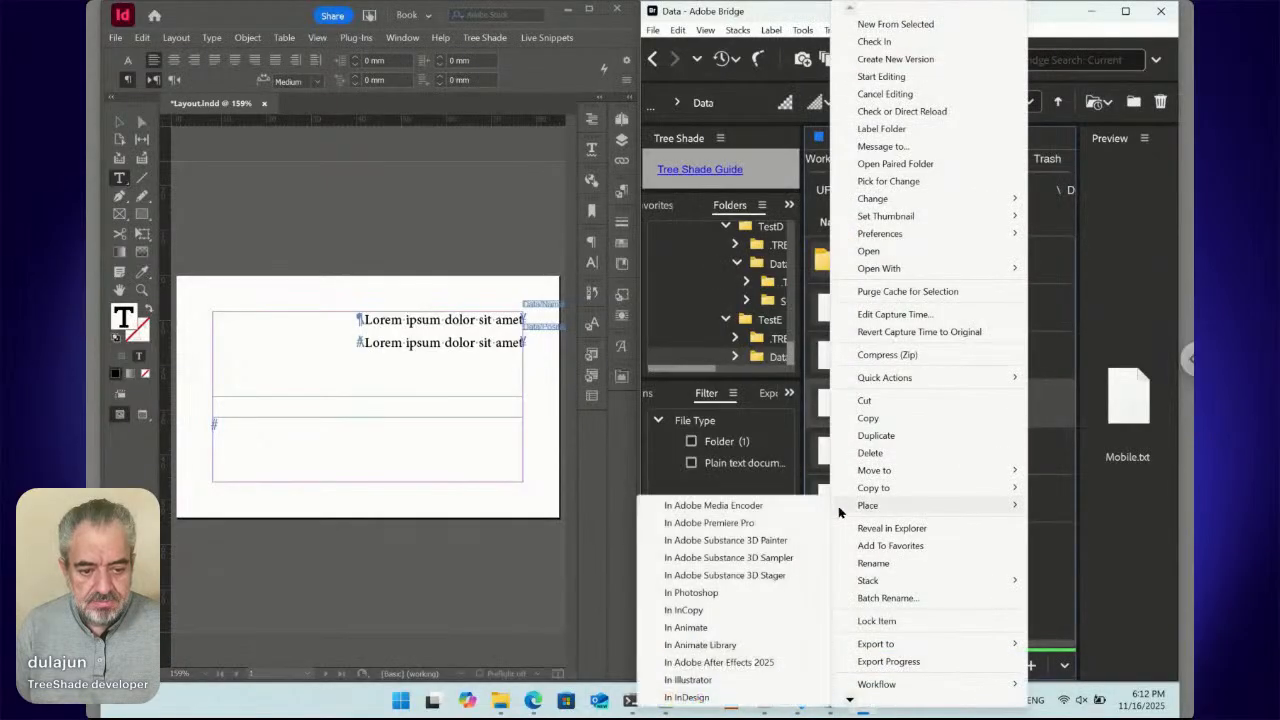
left_click(751, 697)
mouse_move(763, 699)
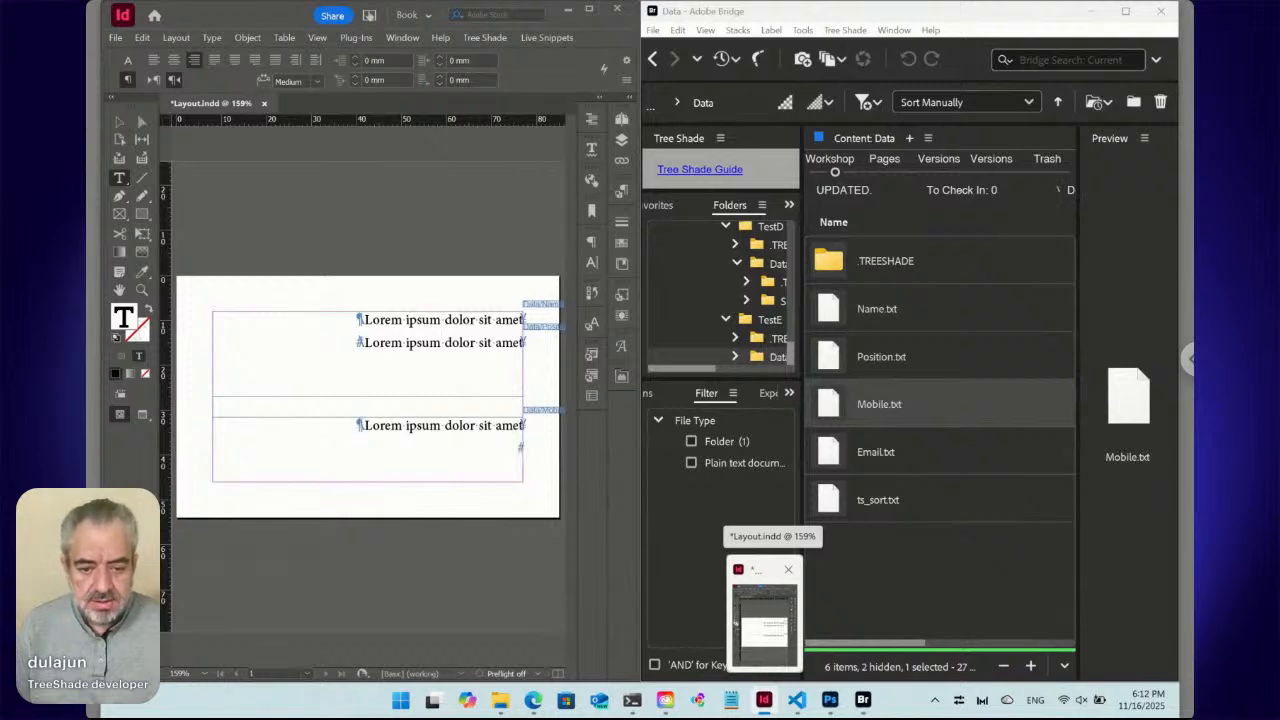
right_click(830, 457)
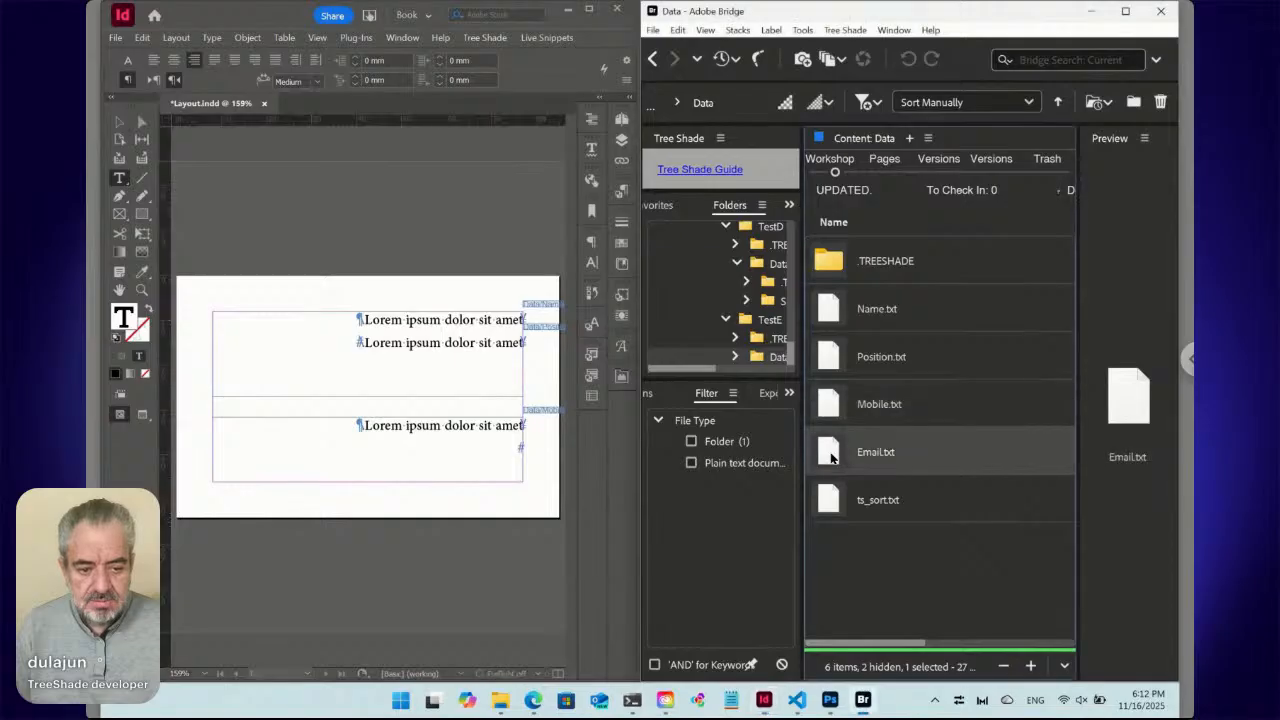
mouse_move(885, 506)
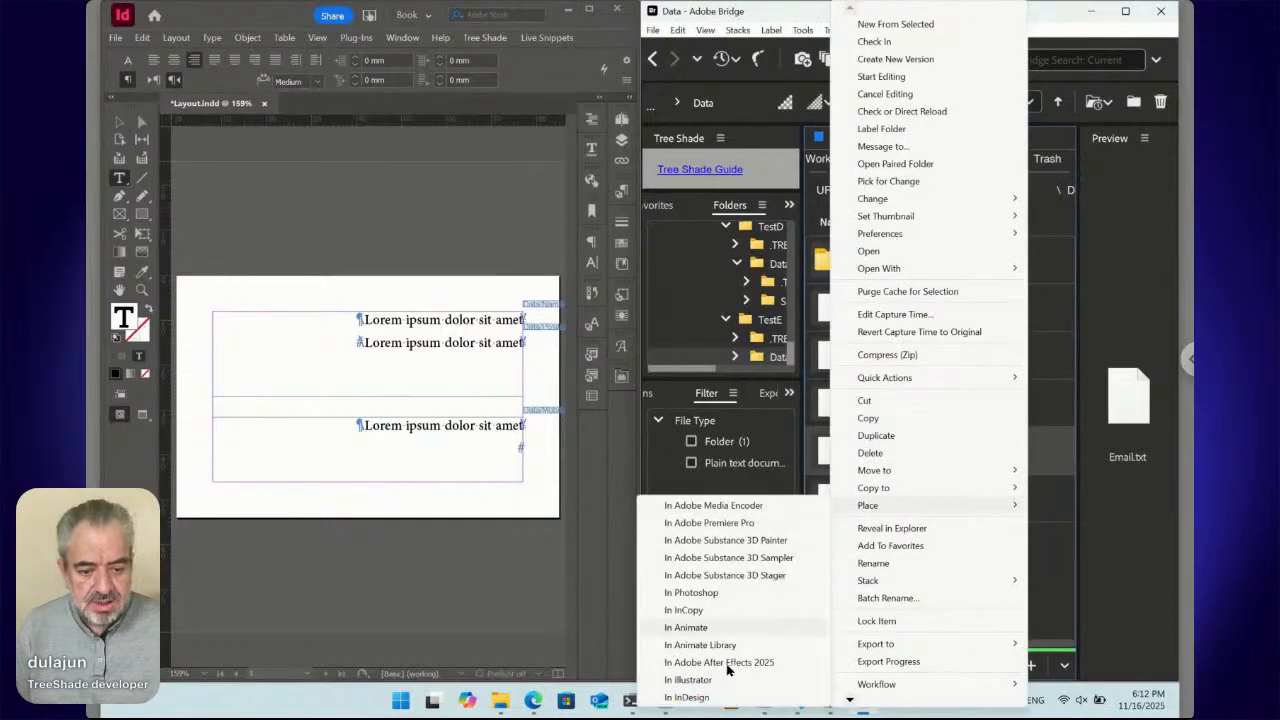
left_click(728, 699)
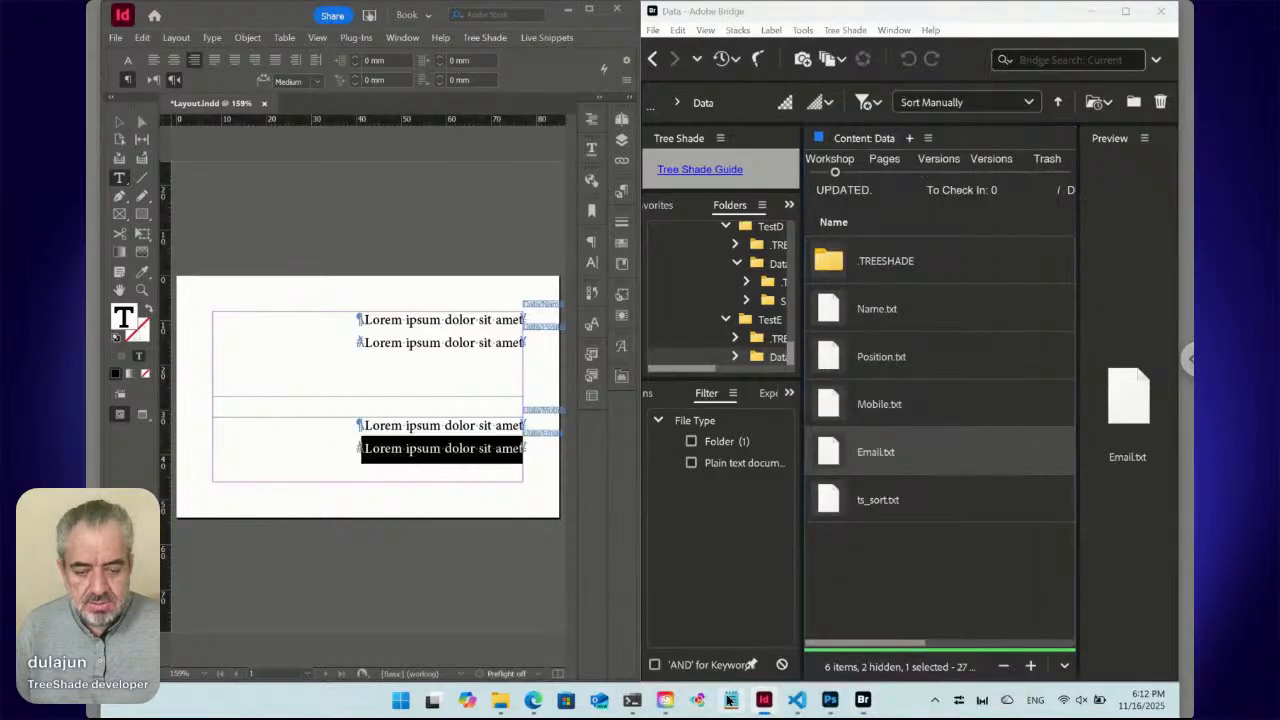
left_click(425, 320)
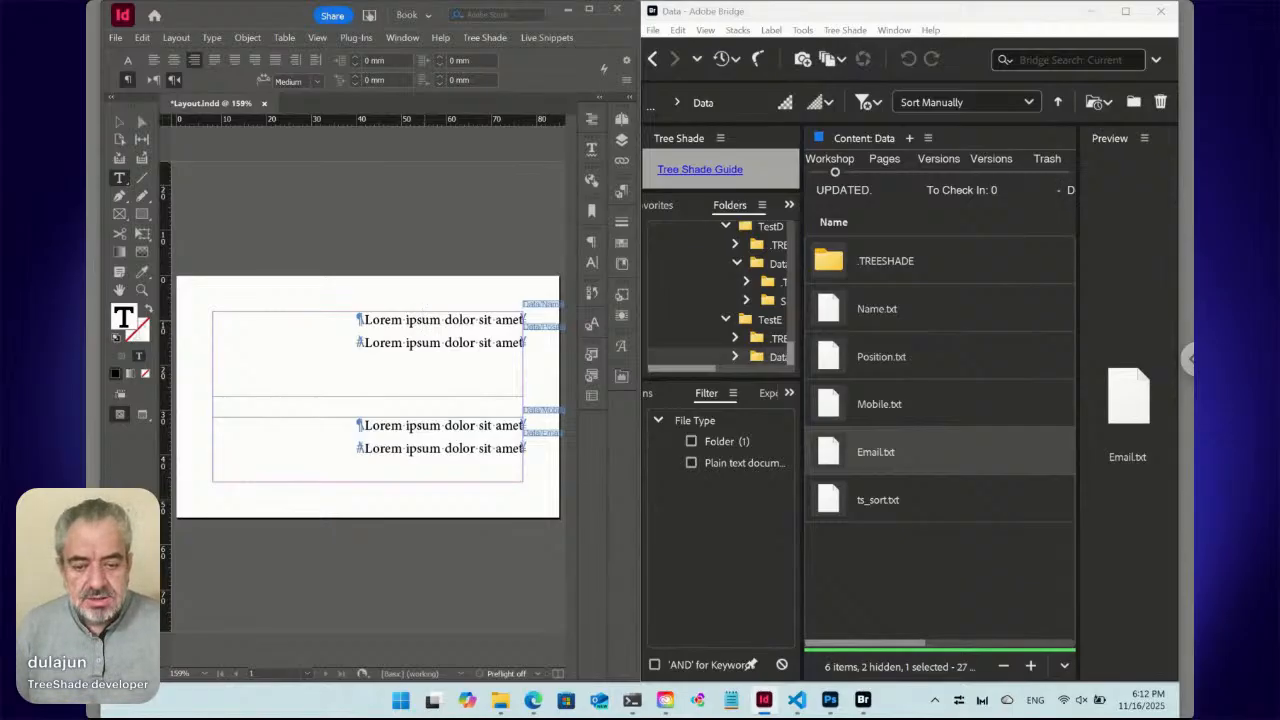
triple_click(437, 319)
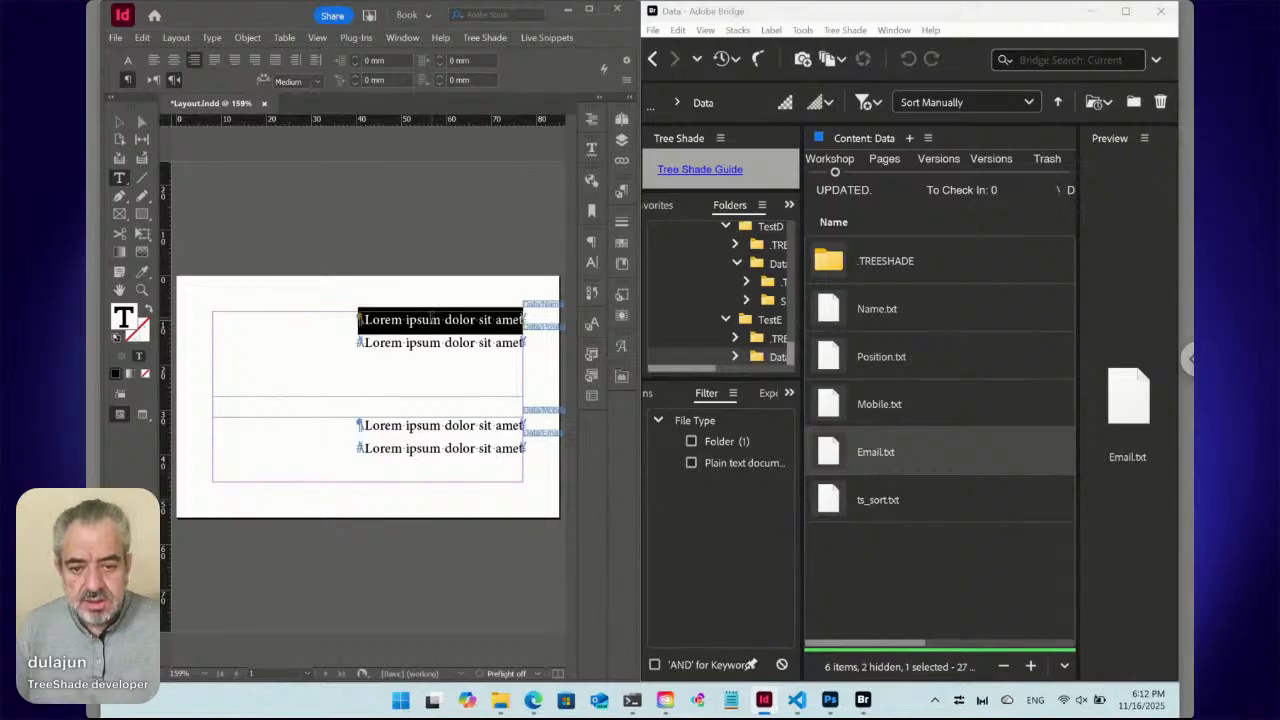
left_click(433, 318)
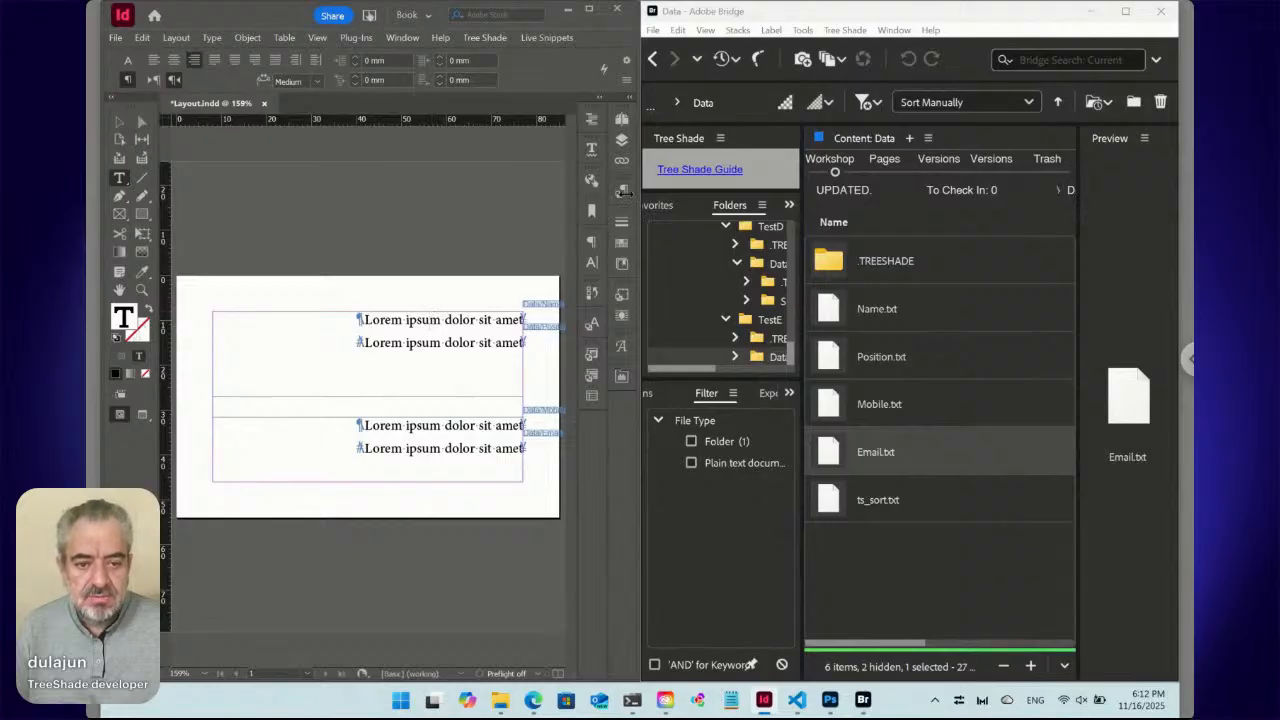
Create new paragraph styles named Name and Position from the Paragraph Styles panel menu.
left_click(621, 193)
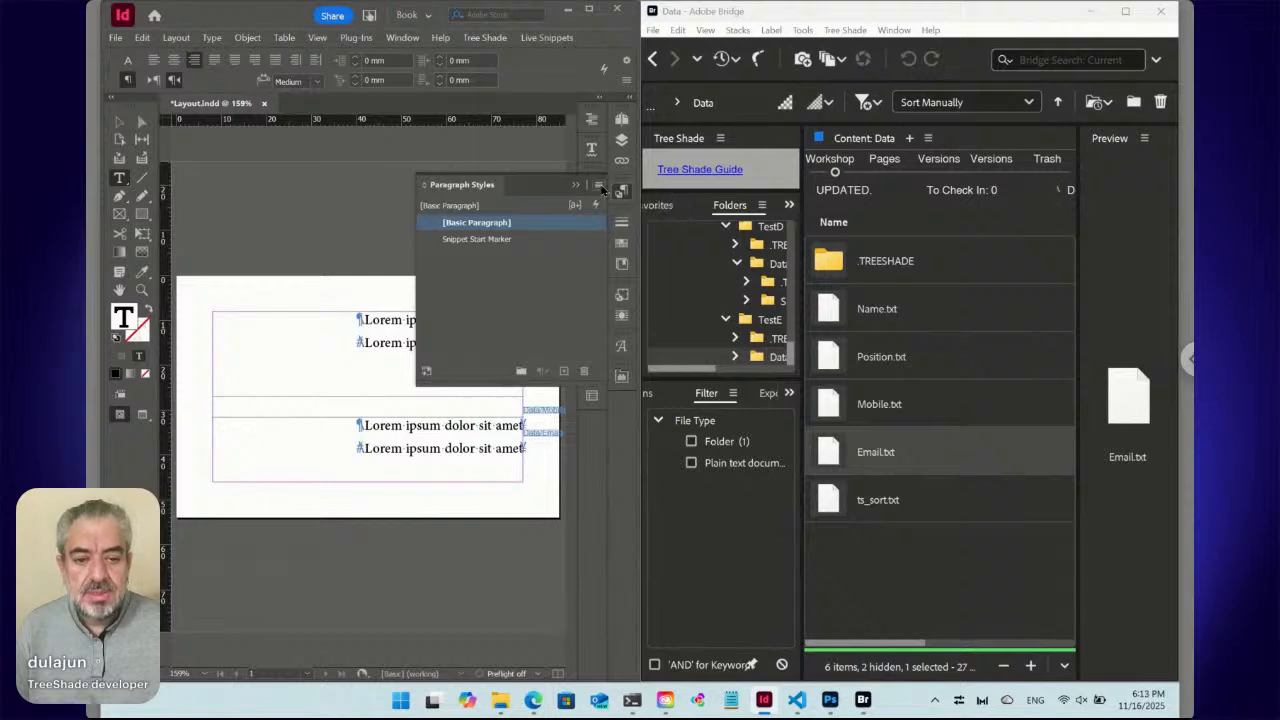
left_click(599, 186)
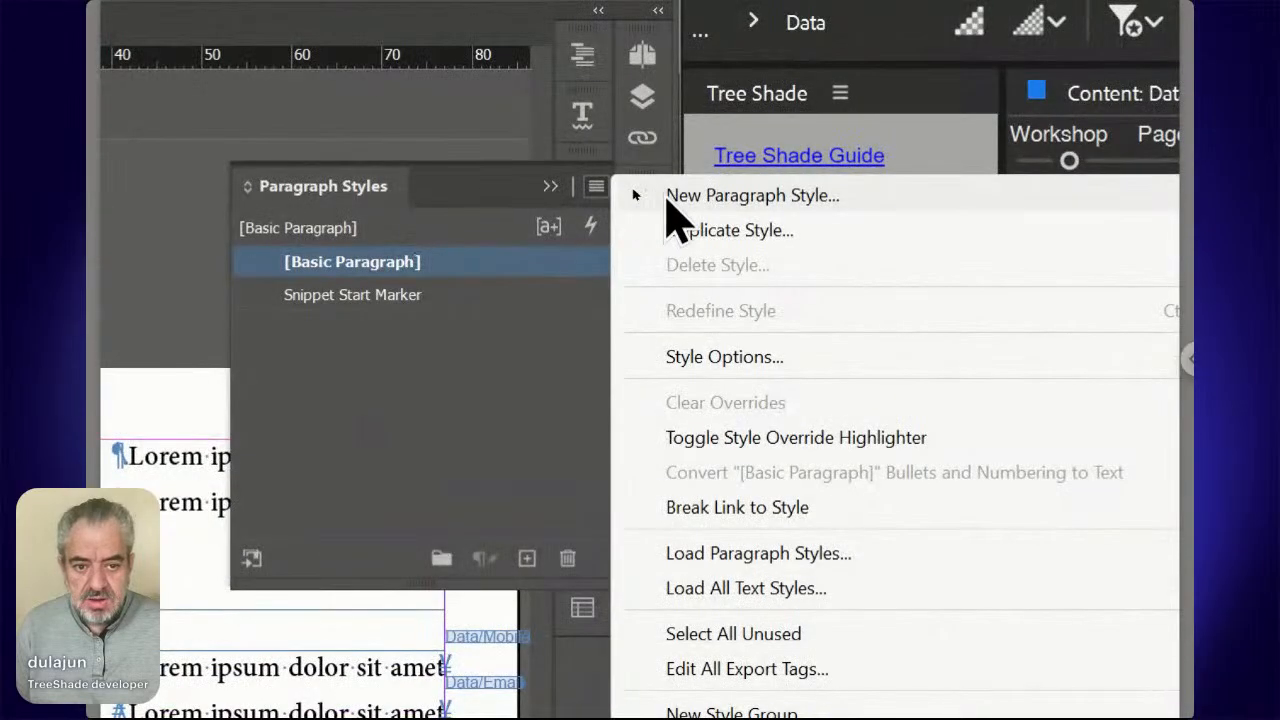
left_click(668, 197)
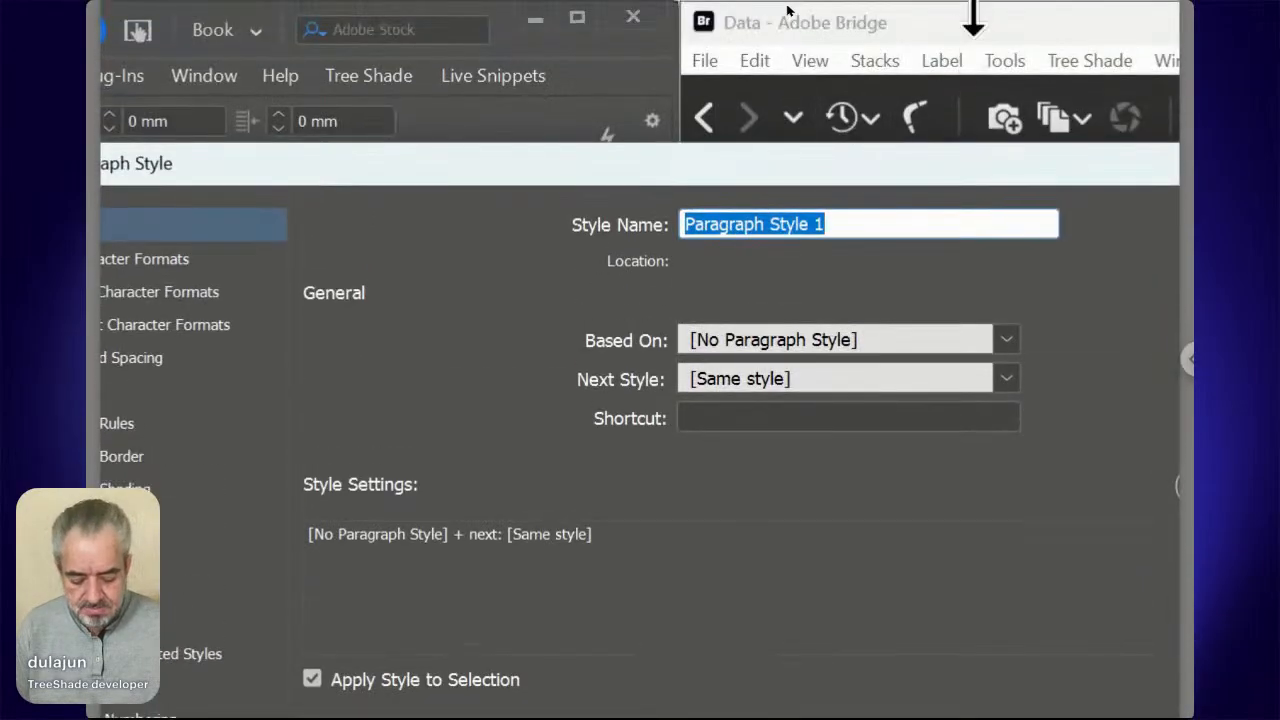
type("Name")
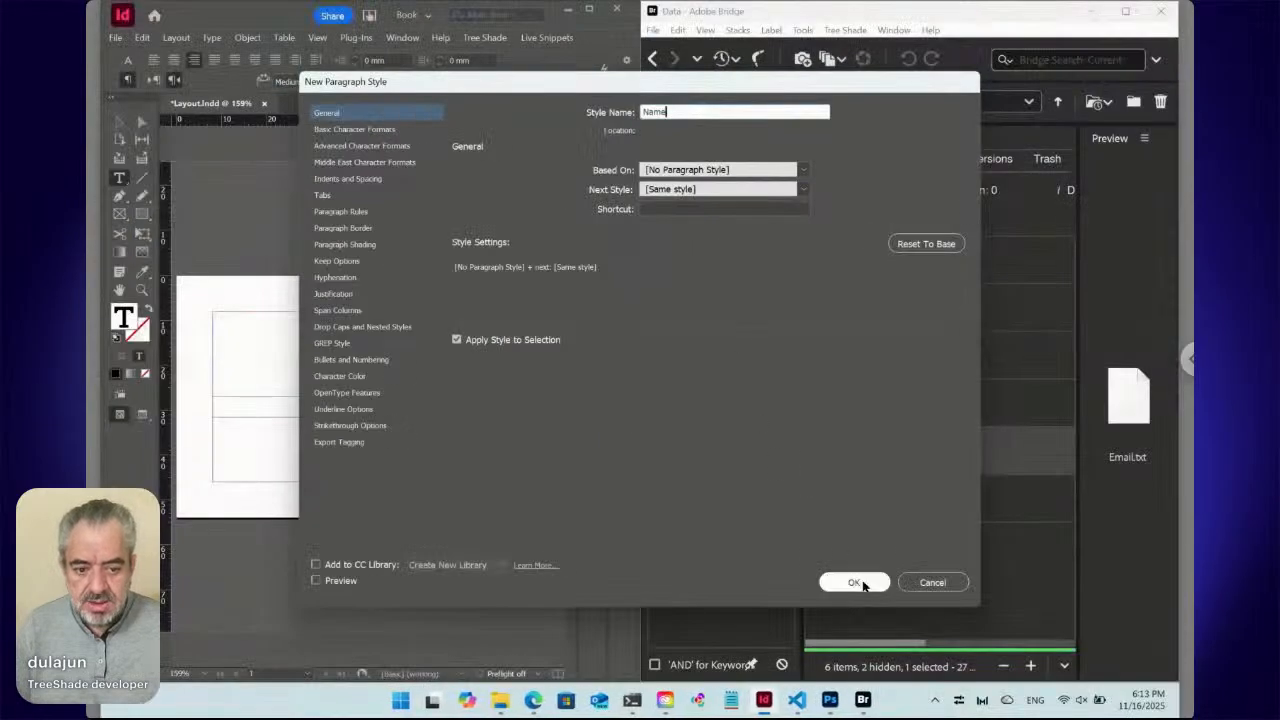
left_click(855, 583)
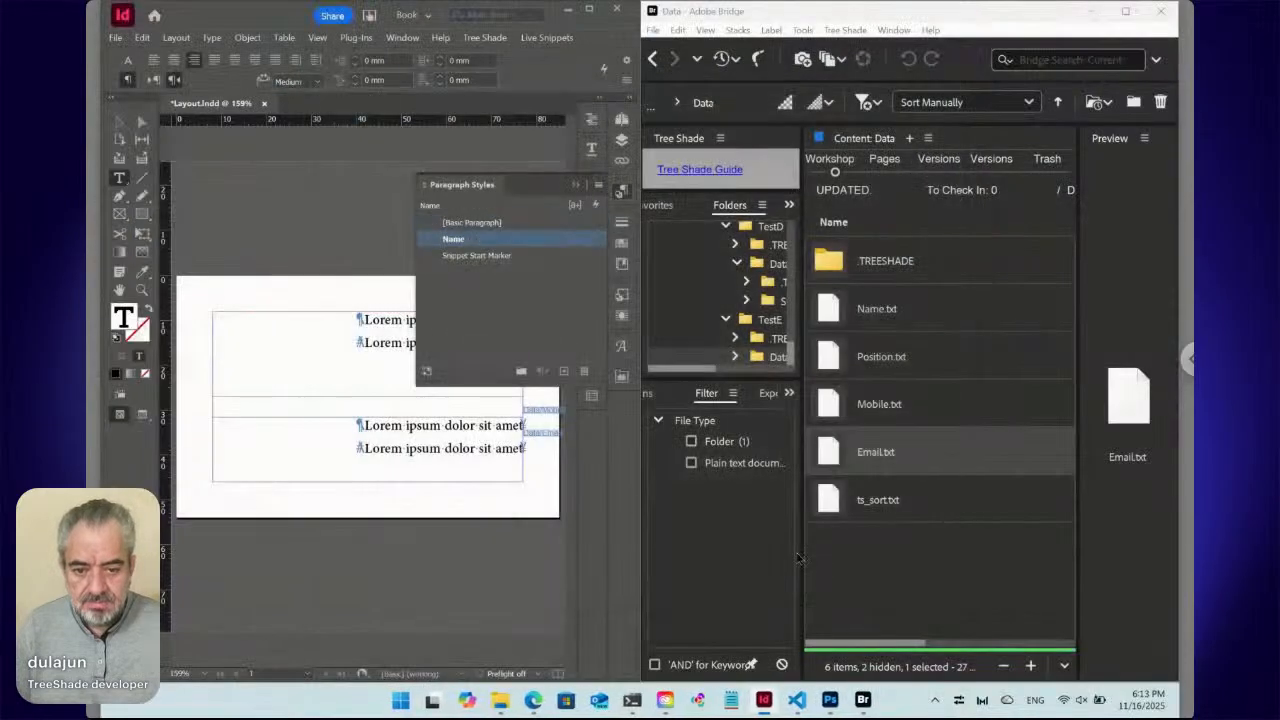
left_click(392, 342)
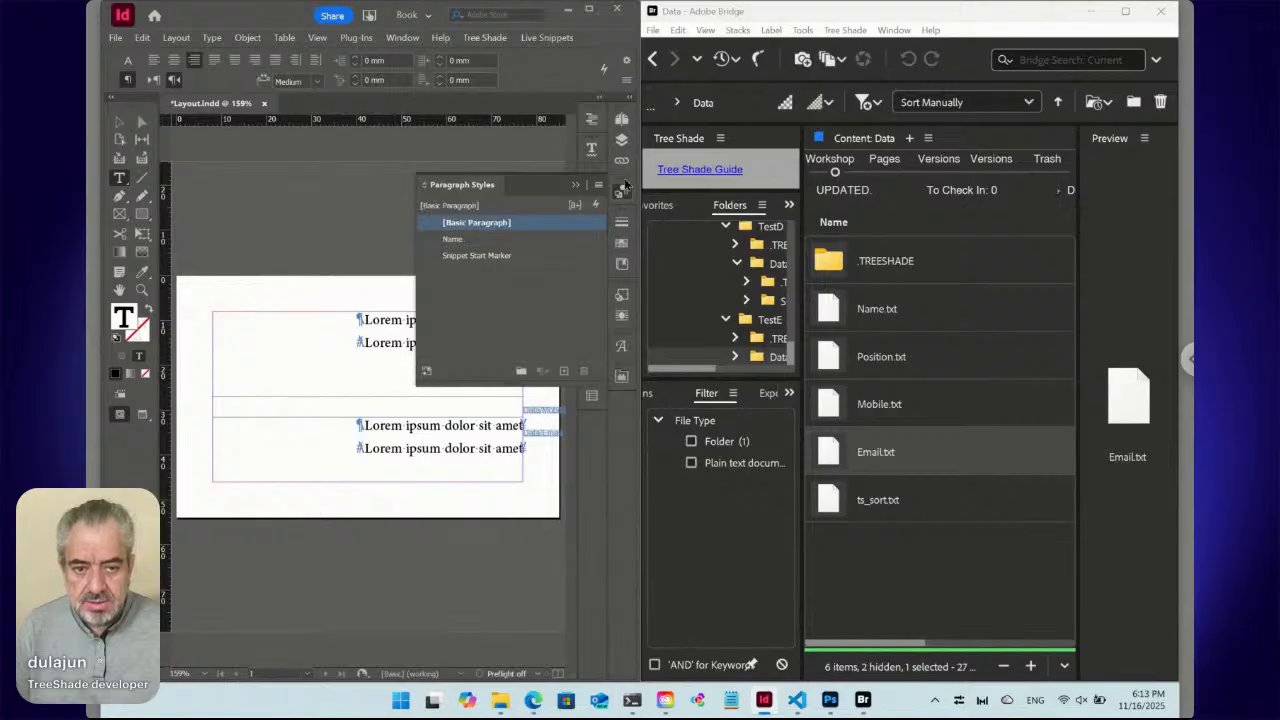
left_click(598, 186)
left_click(645, 190)
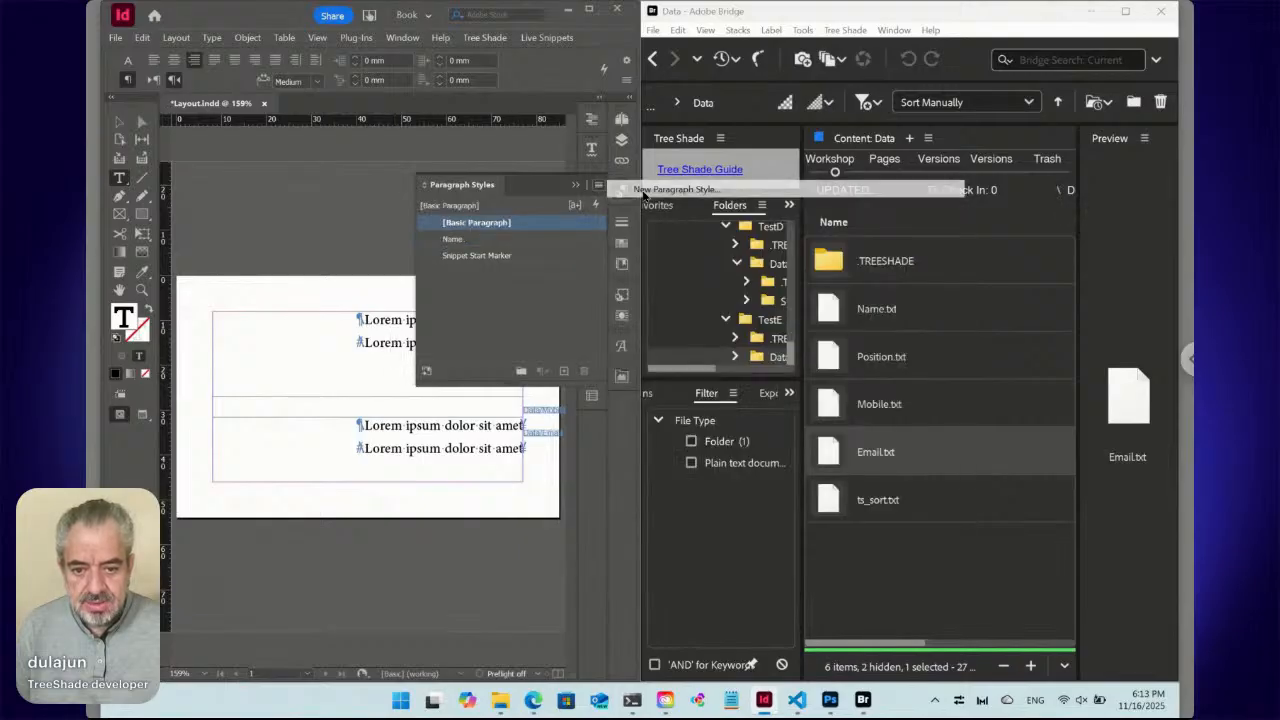
type("P")
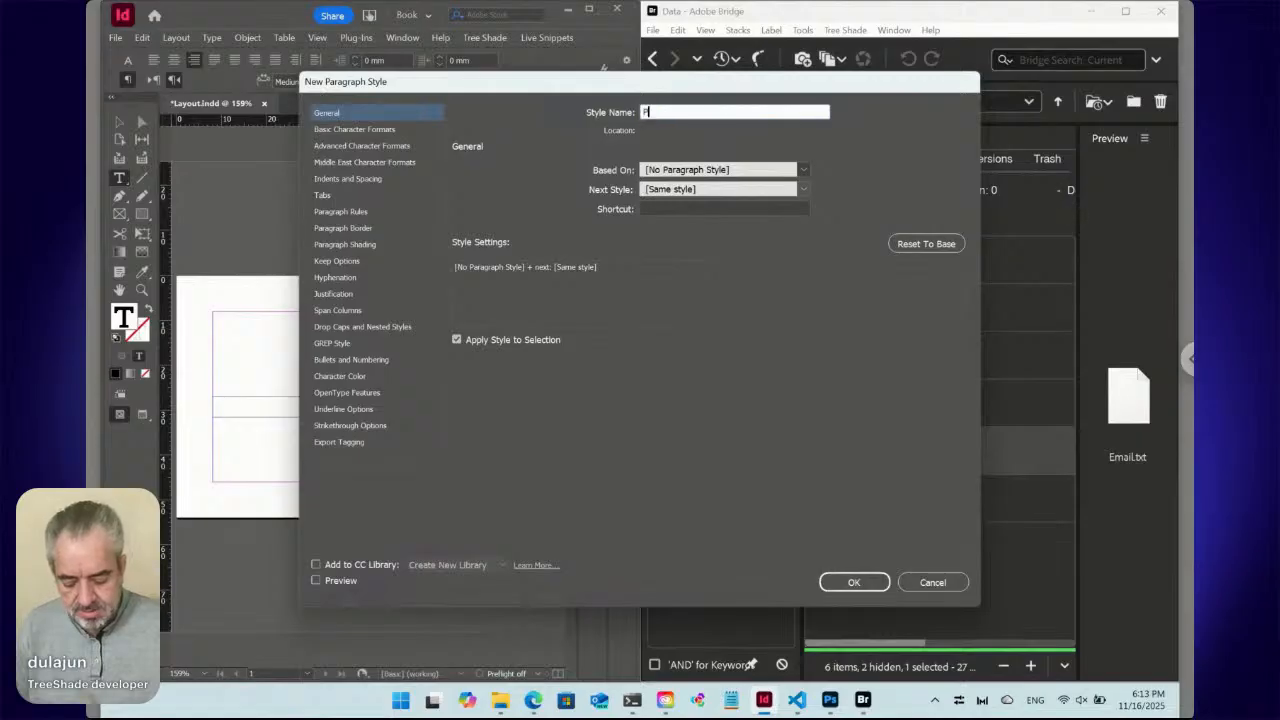
type("osition")
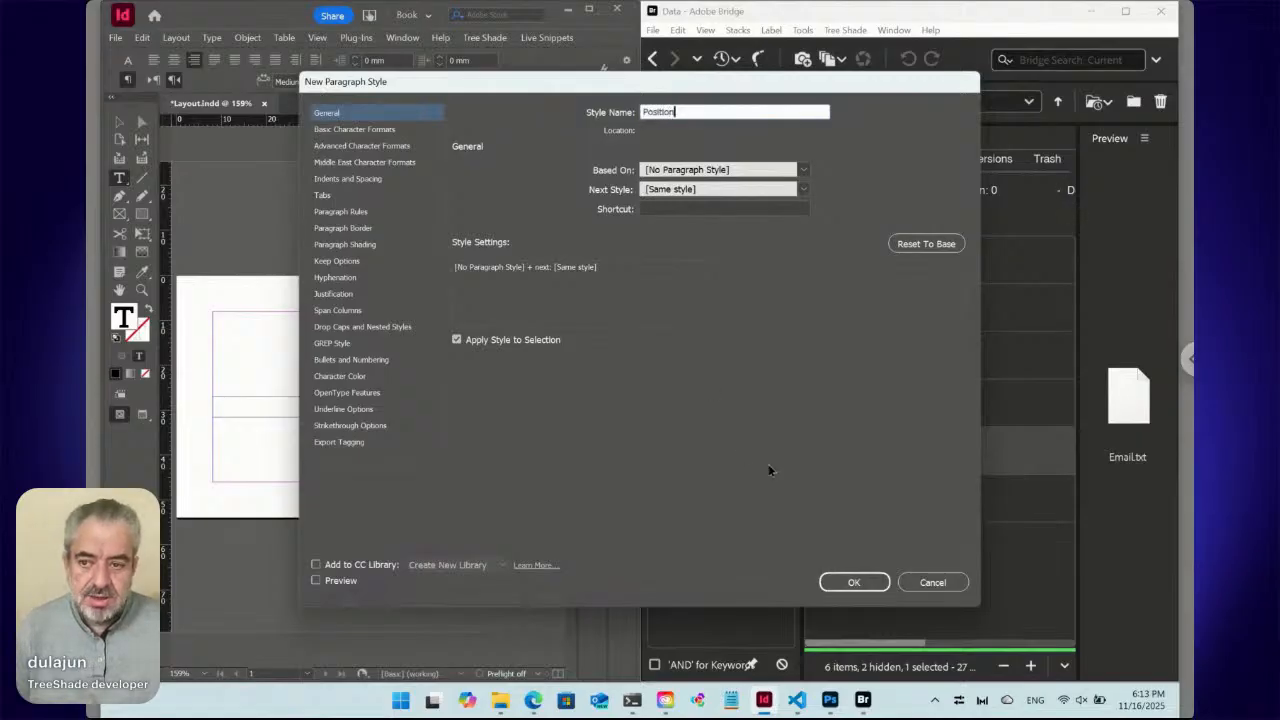
left_click(853, 584)
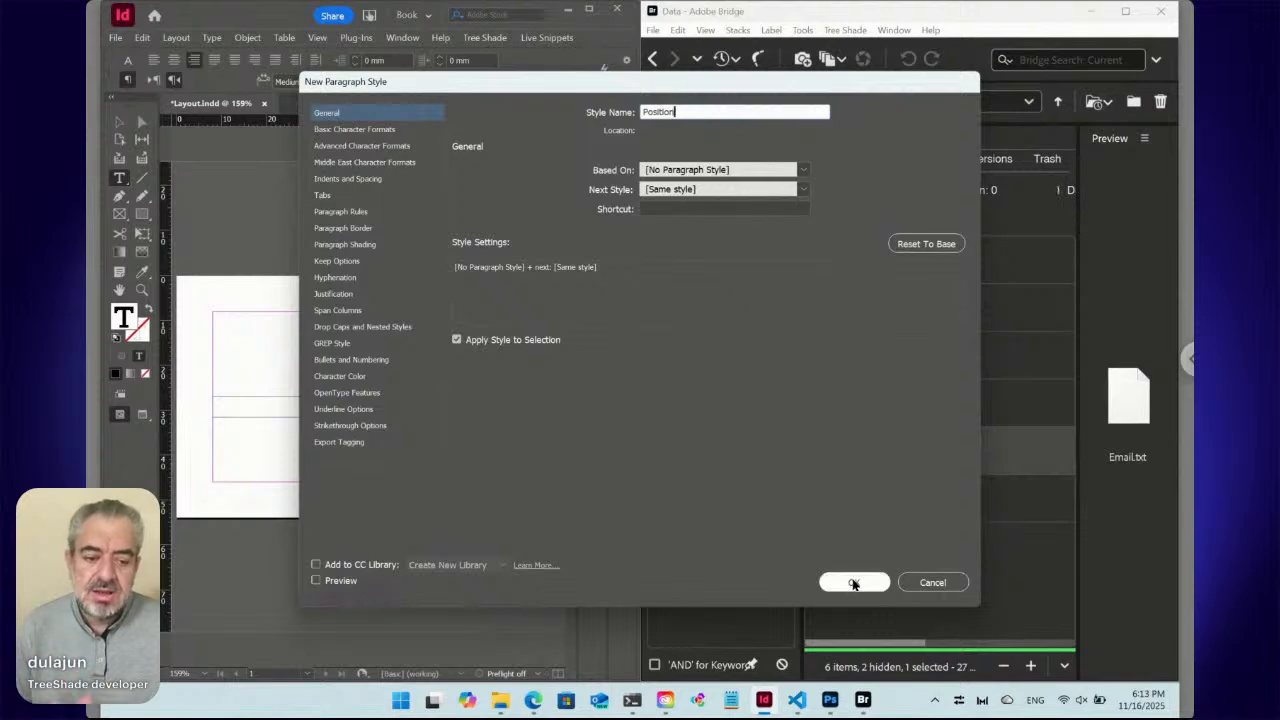
left_click(853, 584)
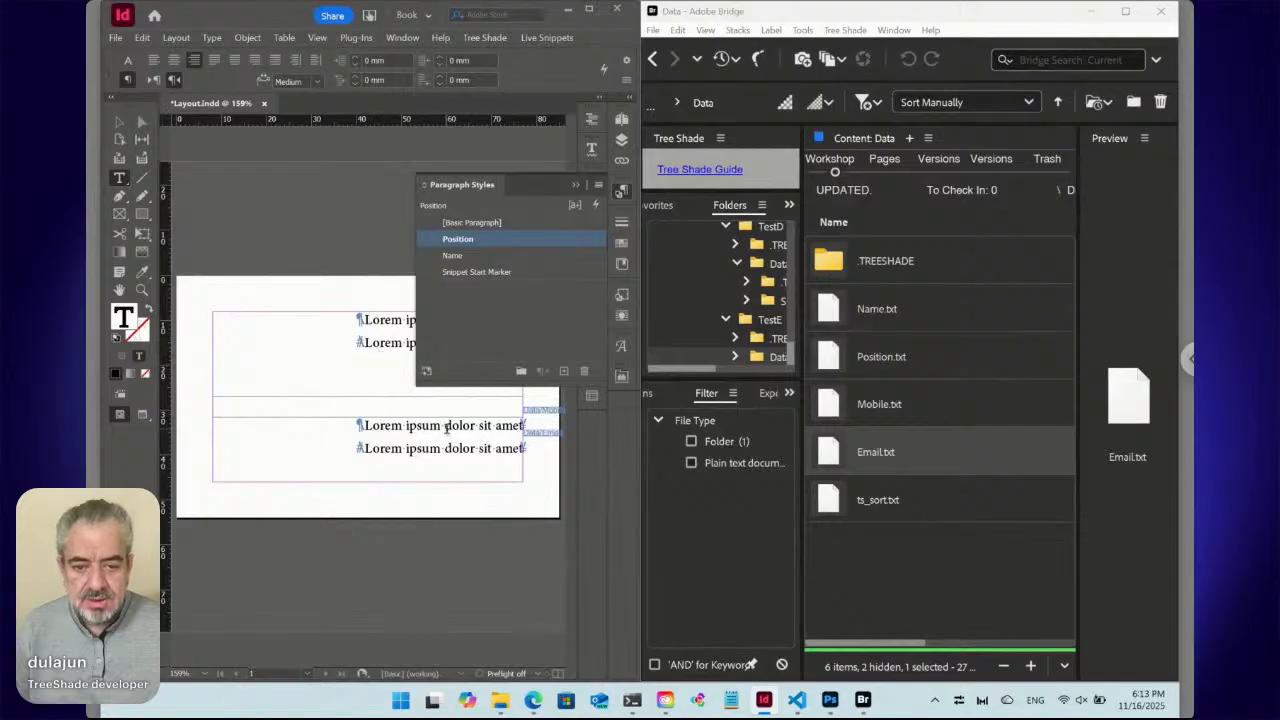
Create two more paragraph styles named Mobile and Email.
left_click(446, 425)
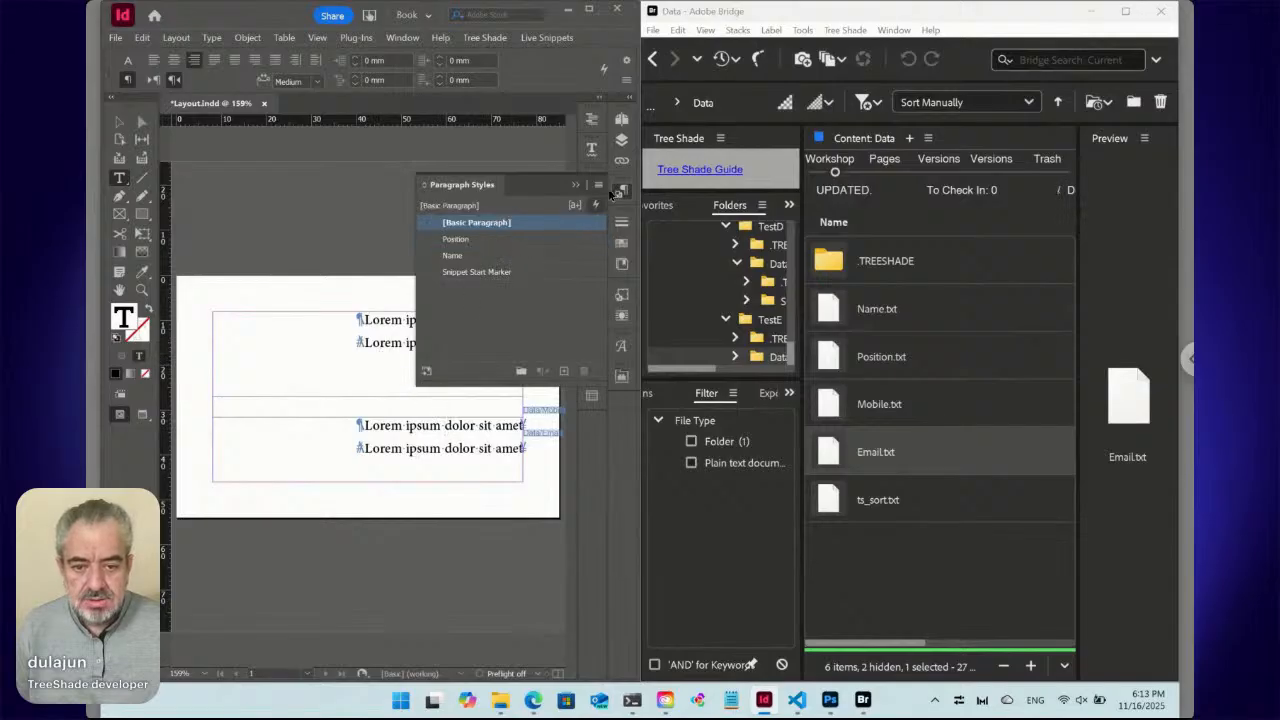
left_click(600, 188)
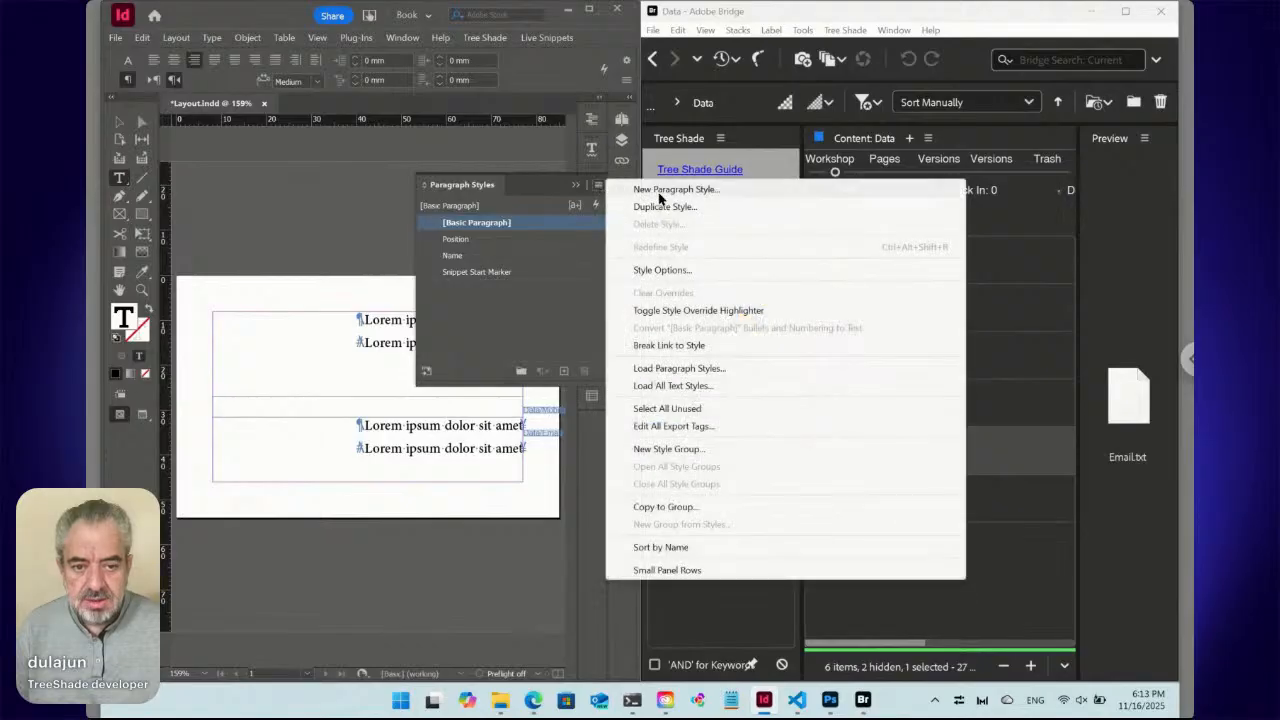
left_click(648, 190)
type("Mobile")
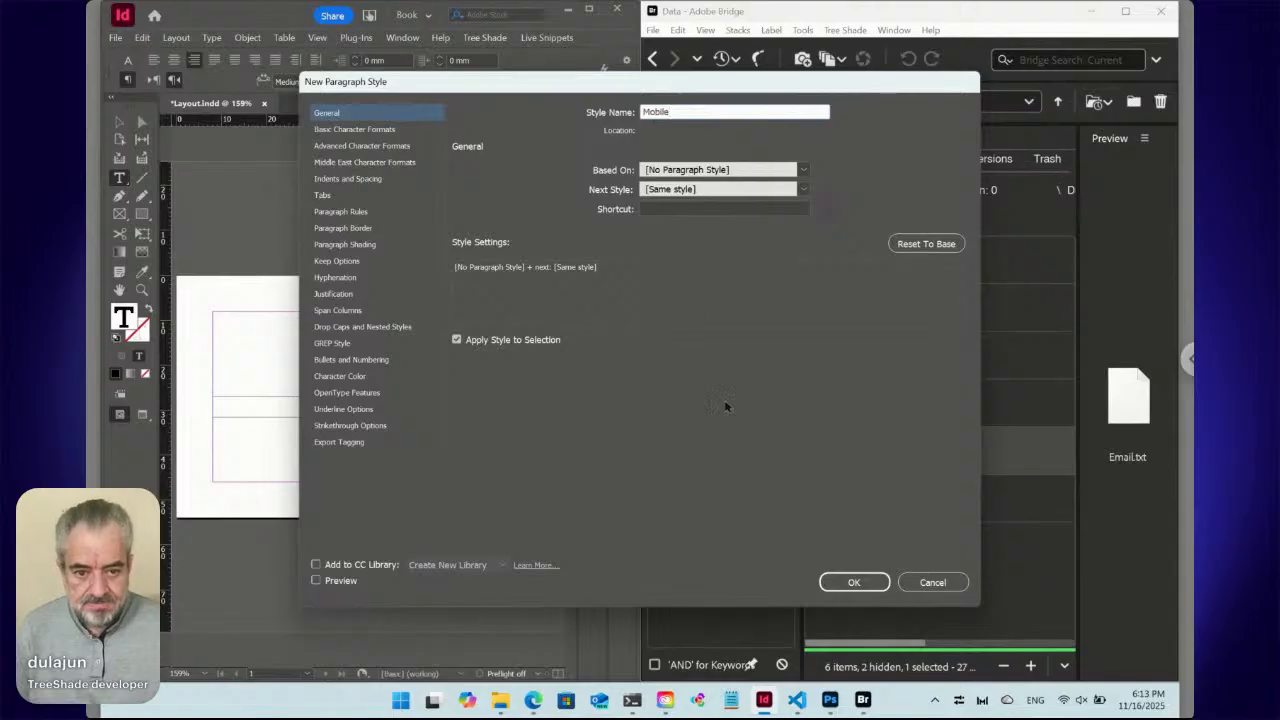
left_click(854, 582)
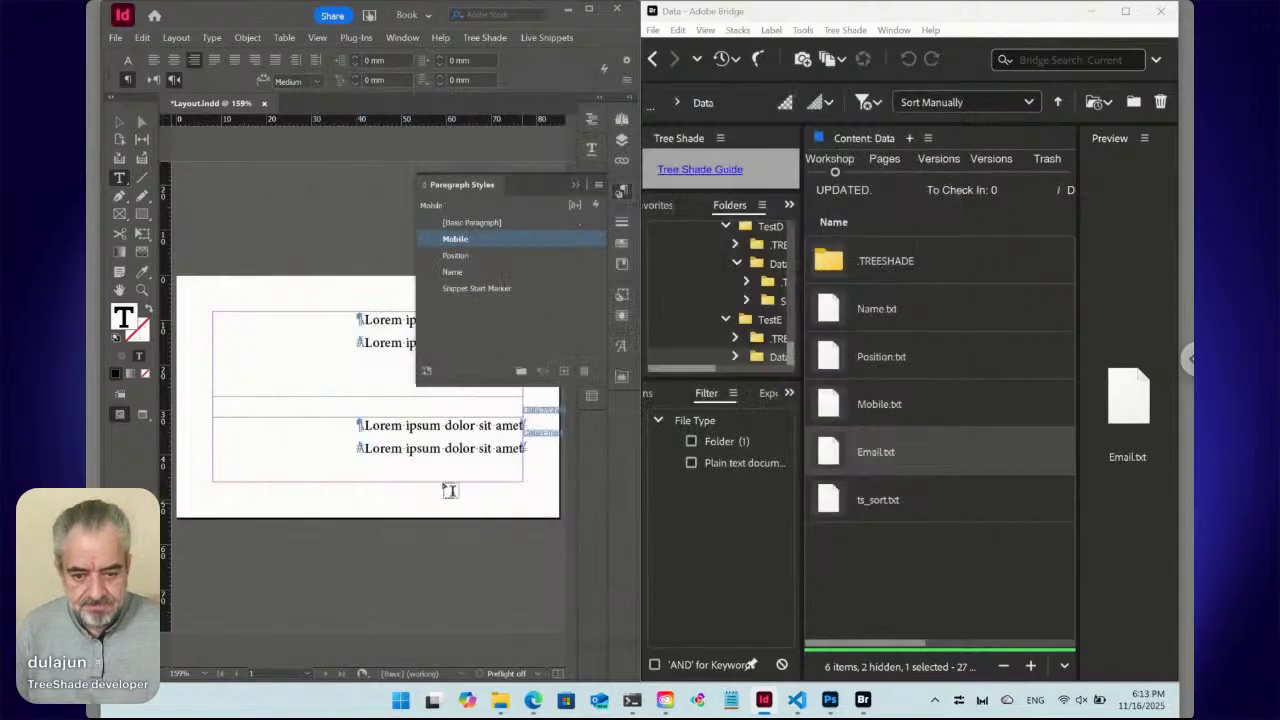
left_click(412, 450)
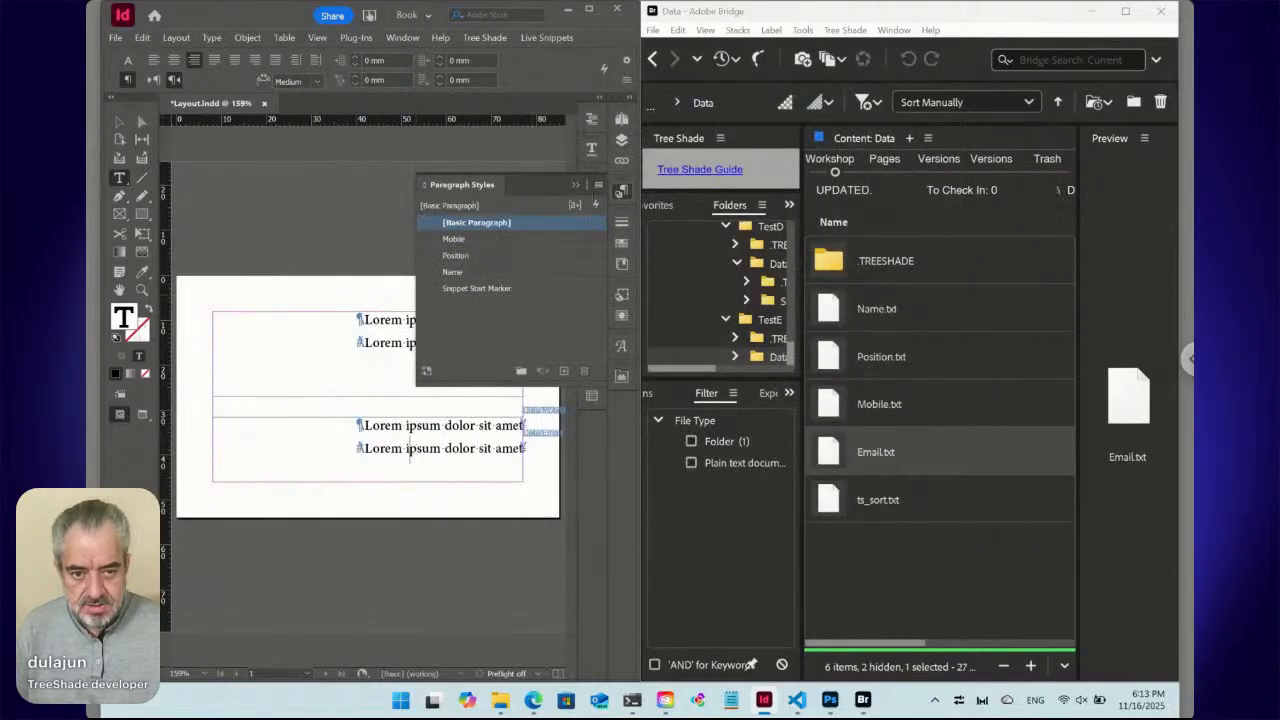
left_click(598, 184)
left_click(638, 190)
type("Email")
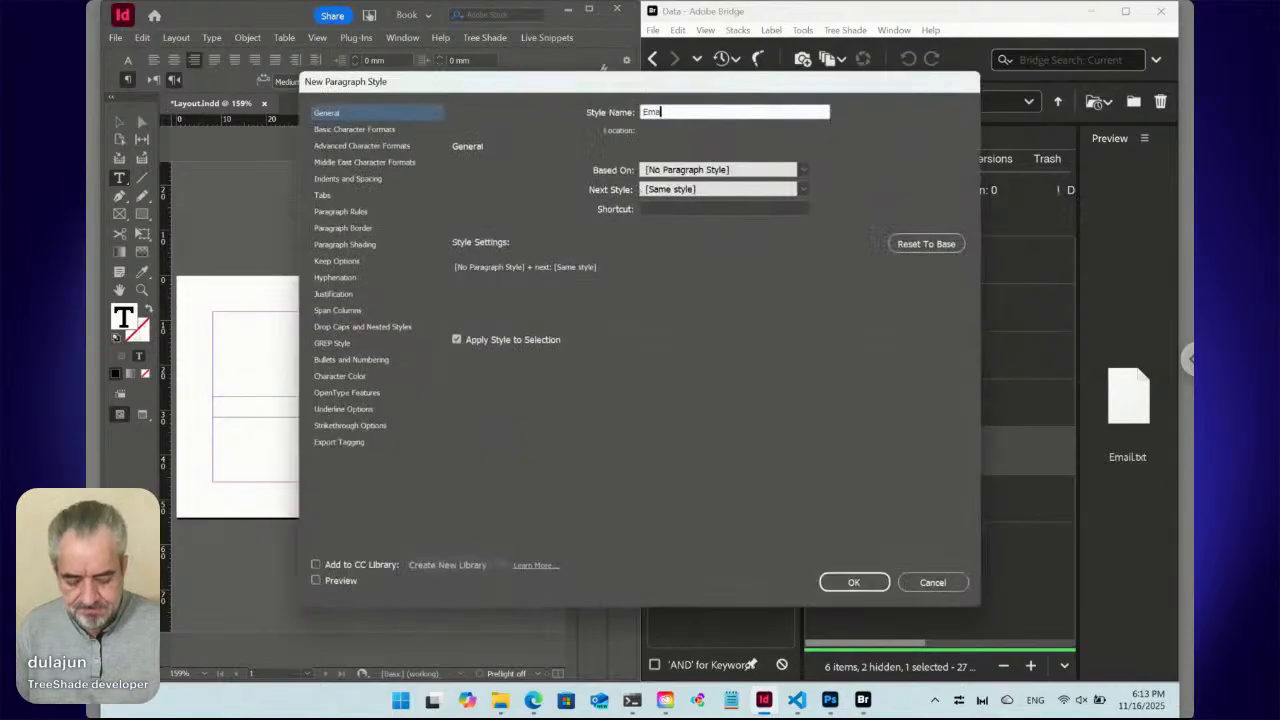
left_click(848, 582)
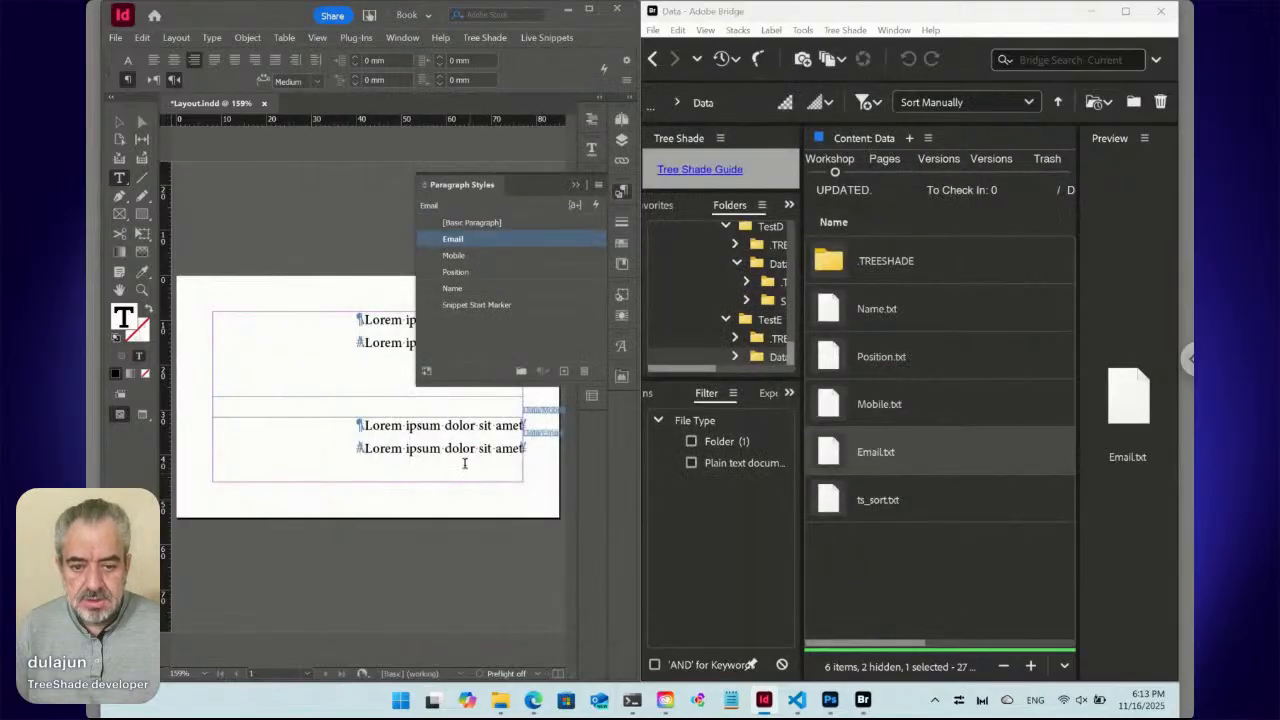
Format the name line as left-aligned Myriad Pro Bold 14 pt and redefine the Name style.
left_click(386, 320)
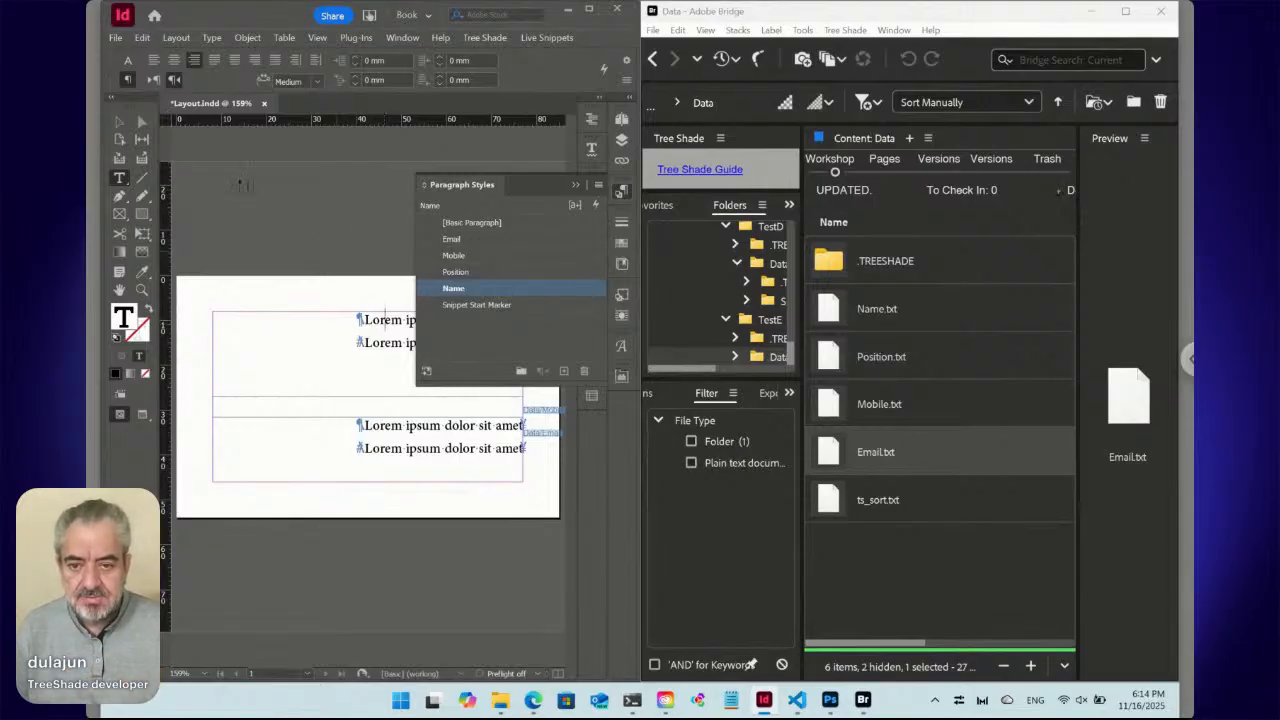
left_click(128, 61)
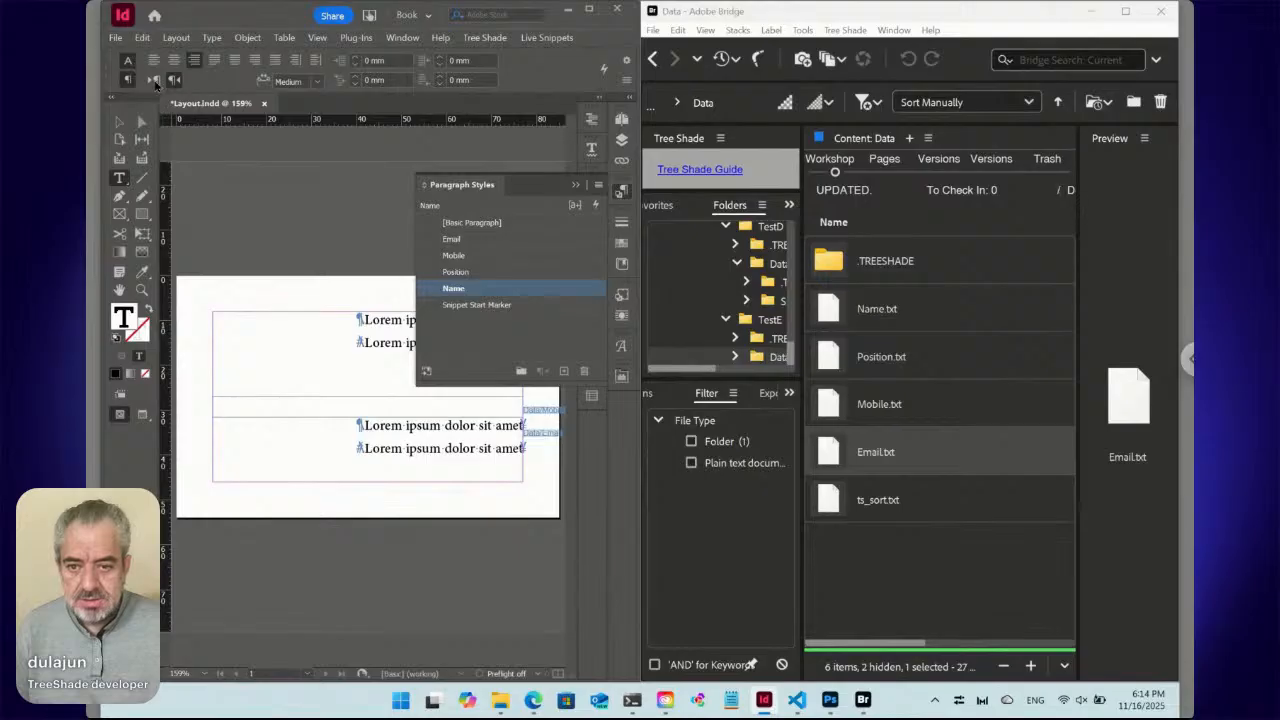
left_click(155, 82)
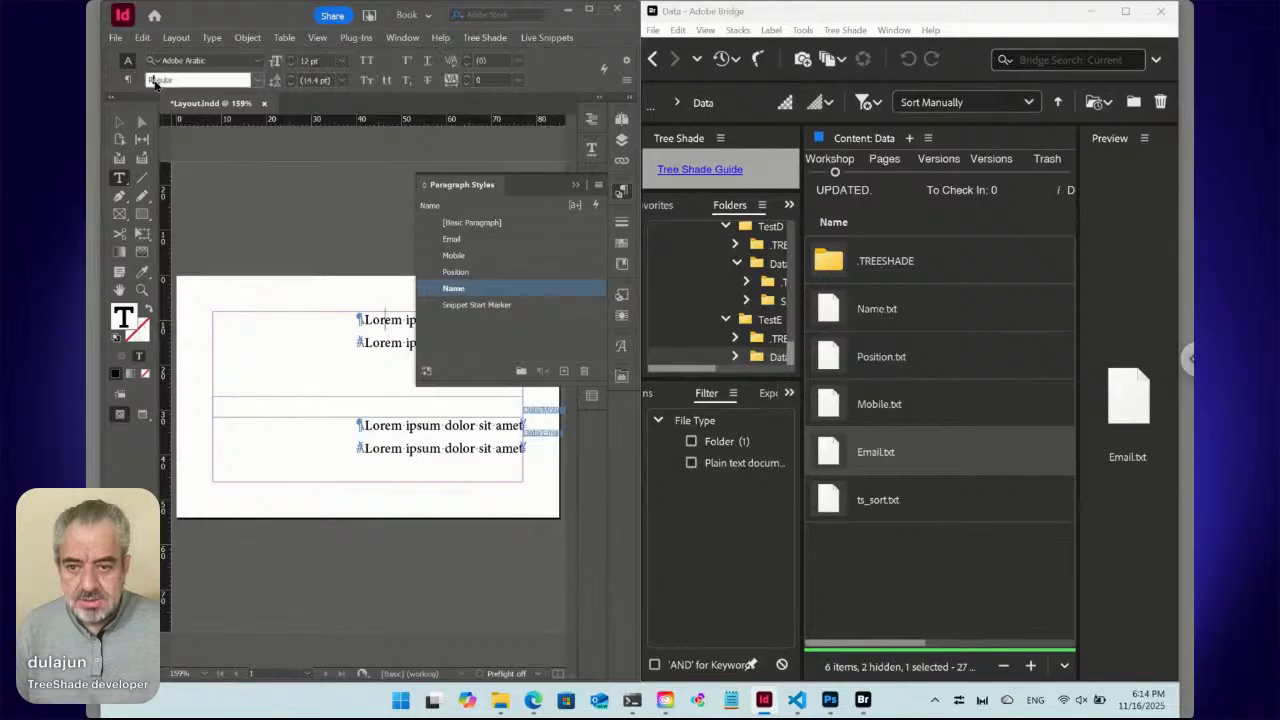
left_click(212, 61)
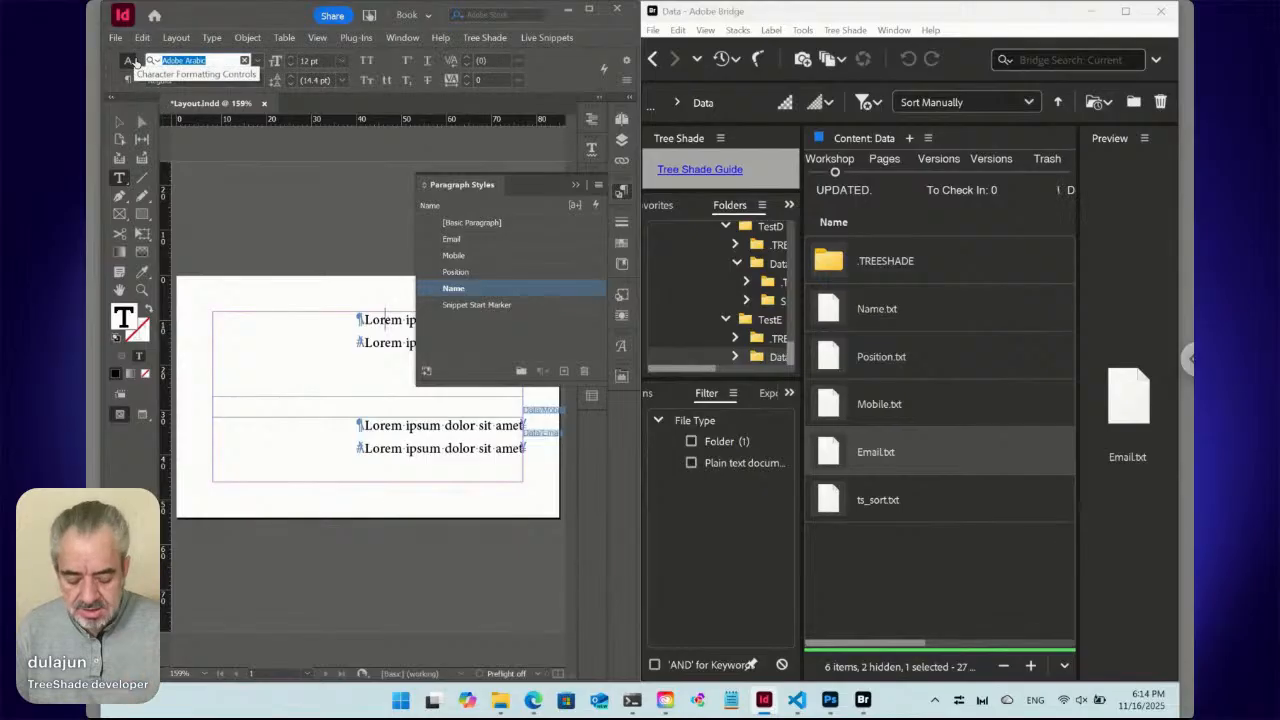
type("Myriad")
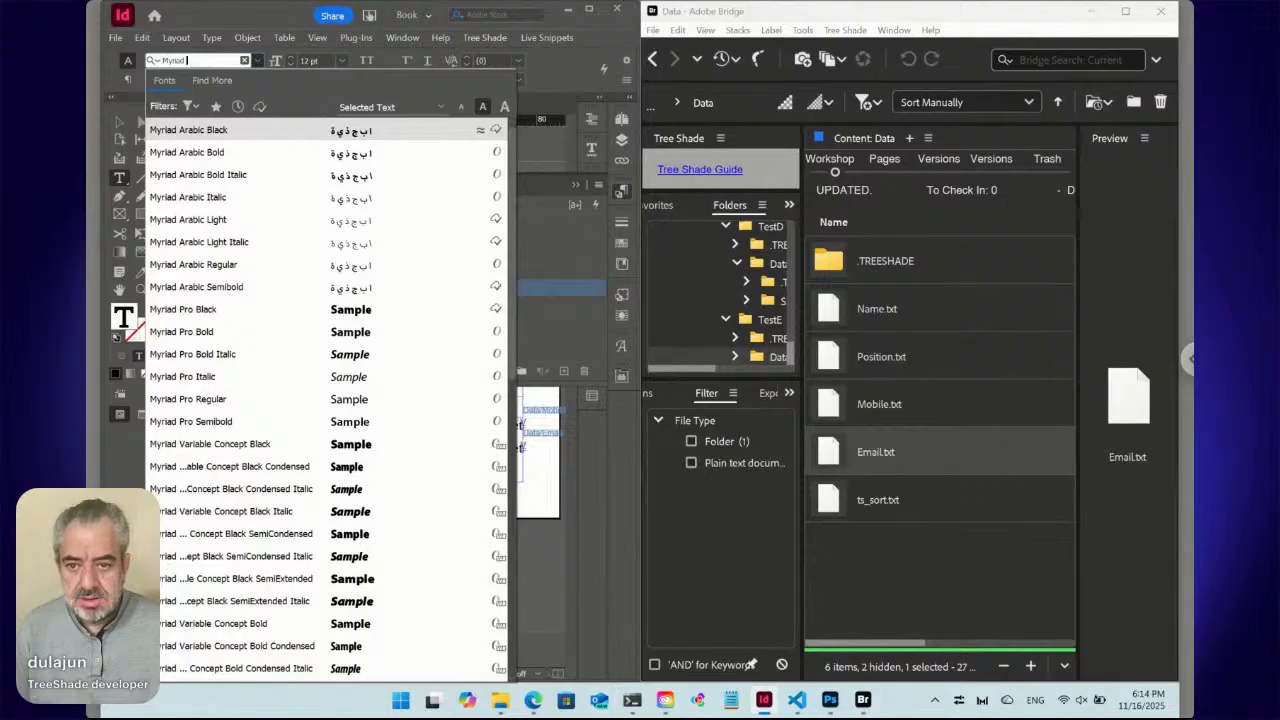
type("pro")
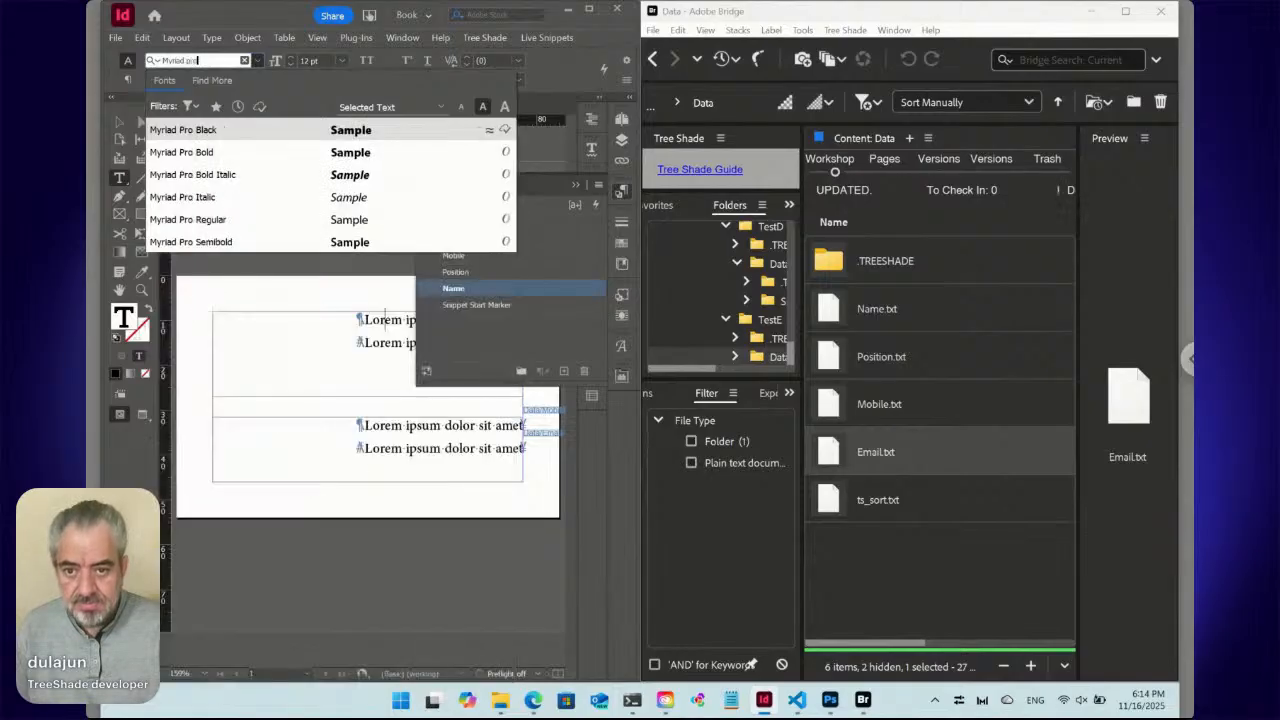
key("Return")
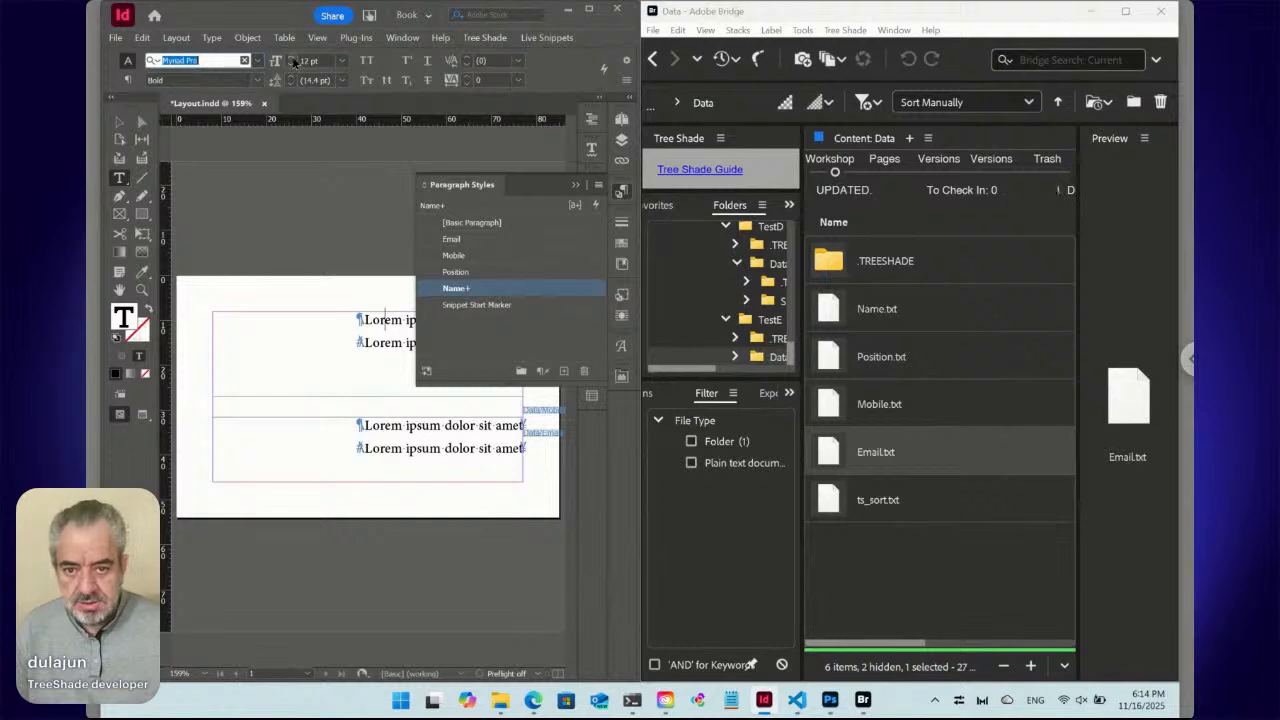
key("ctrl+alt+shift+r")
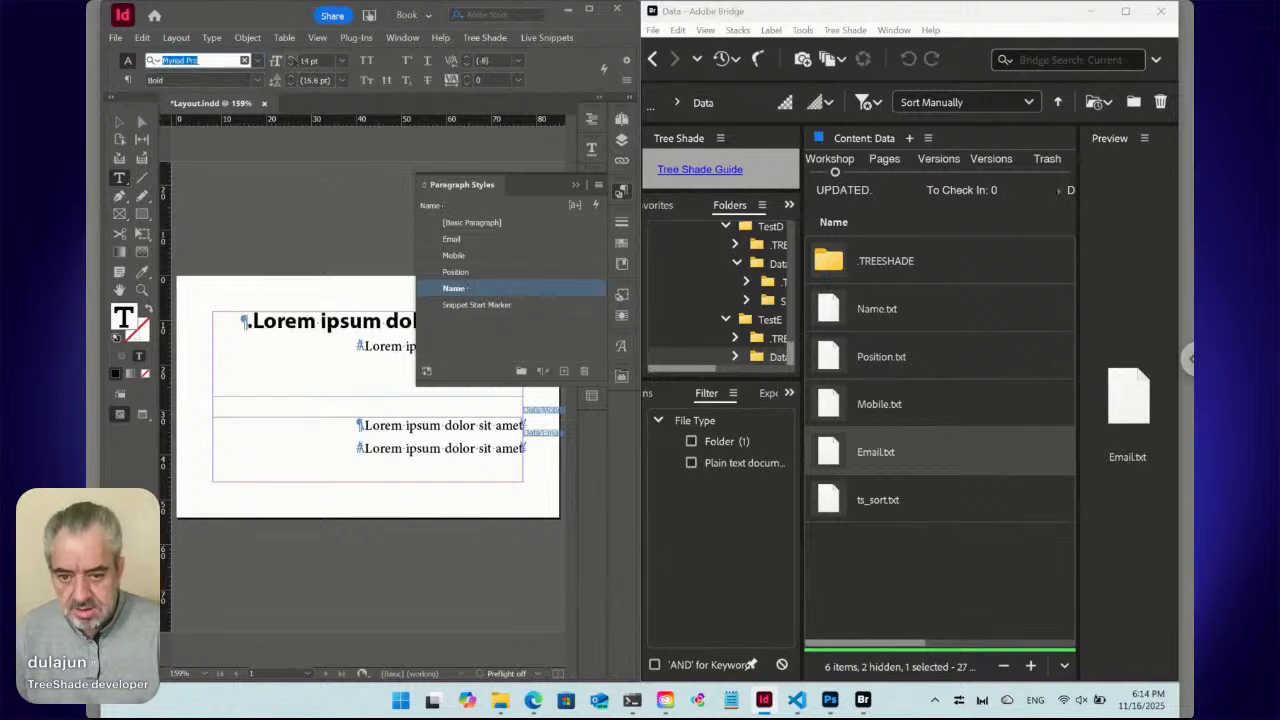
left_click(127, 80)
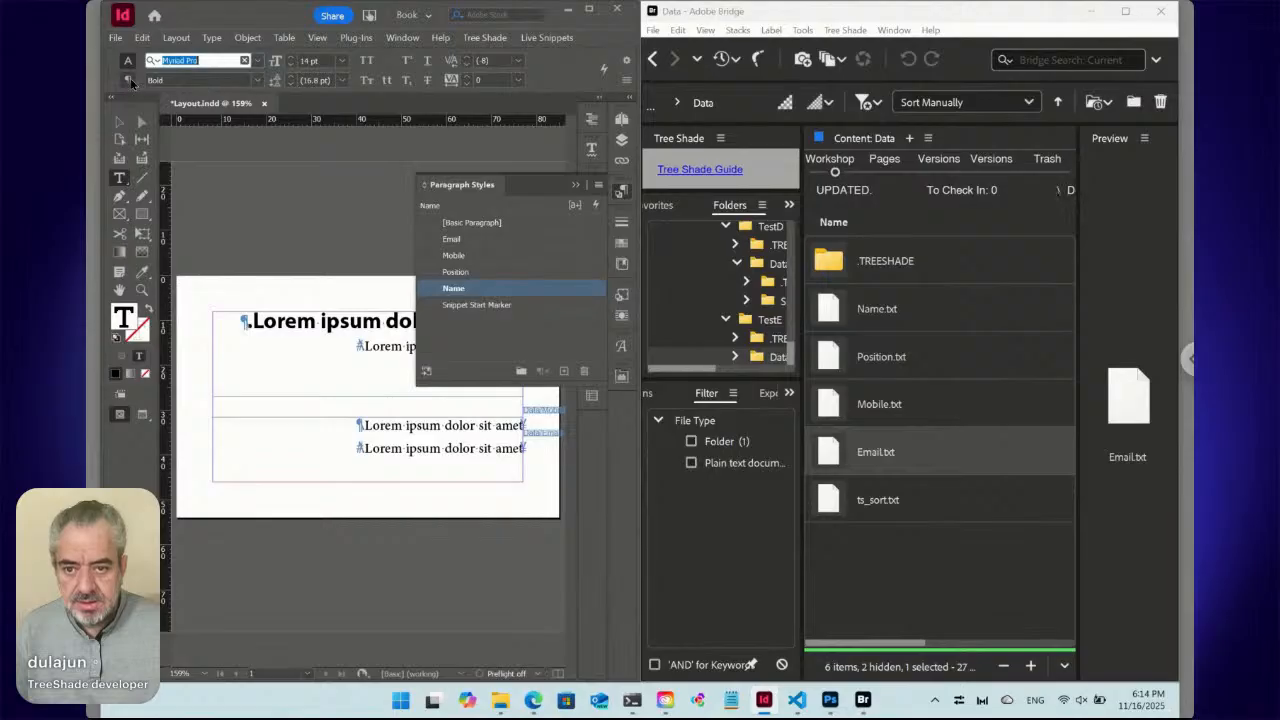
left_click(153, 85)
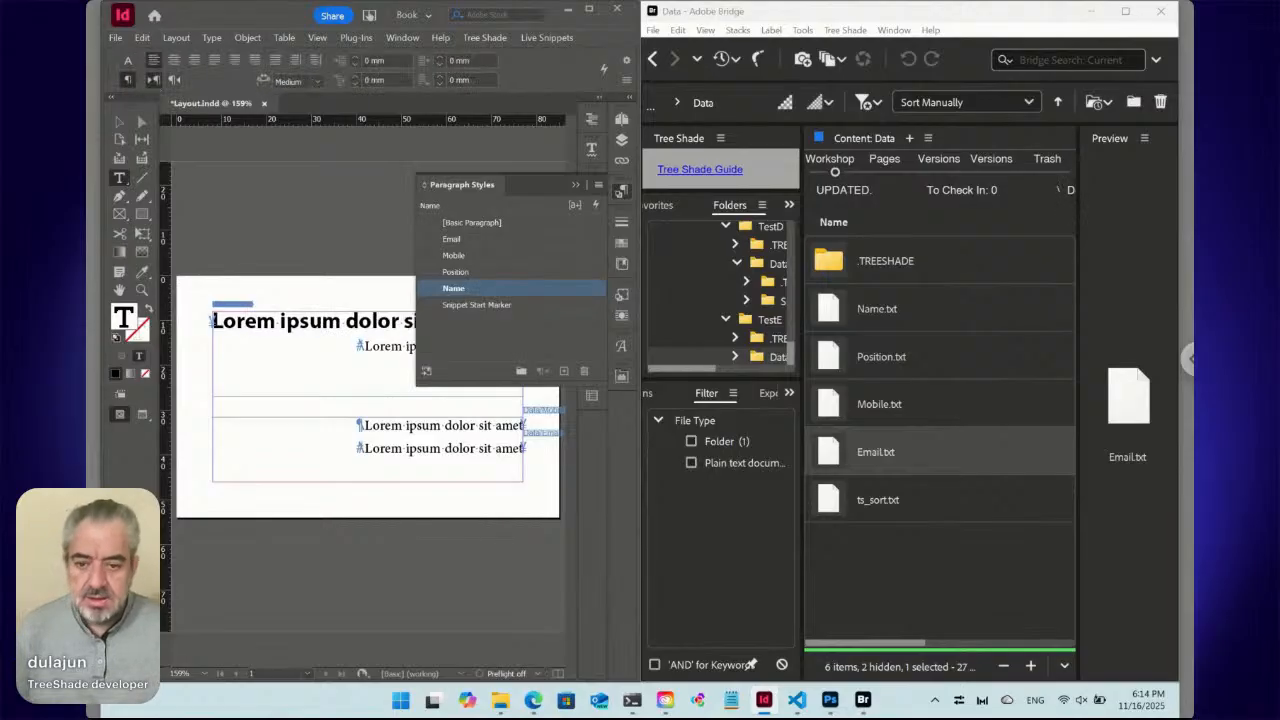
left_click(388, 345)
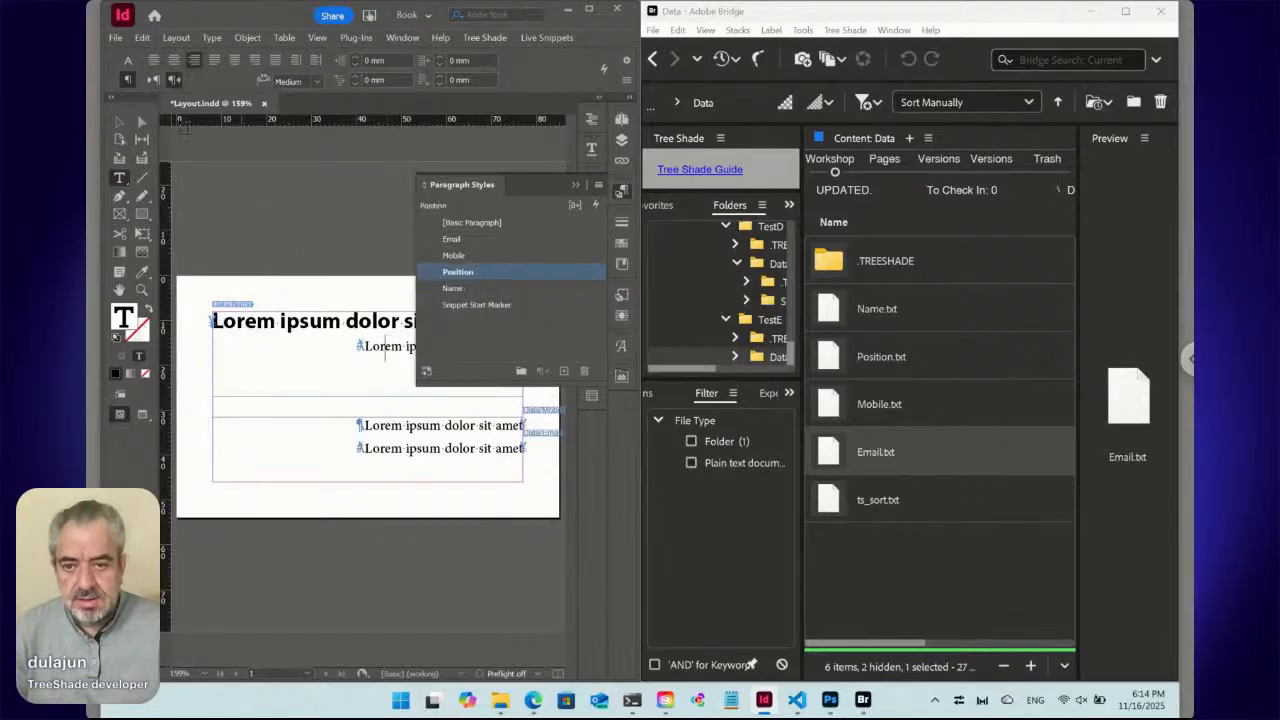
Make the position line left-to-right, left-aligned Myriad Pro Regular.
left_click(152, 80)
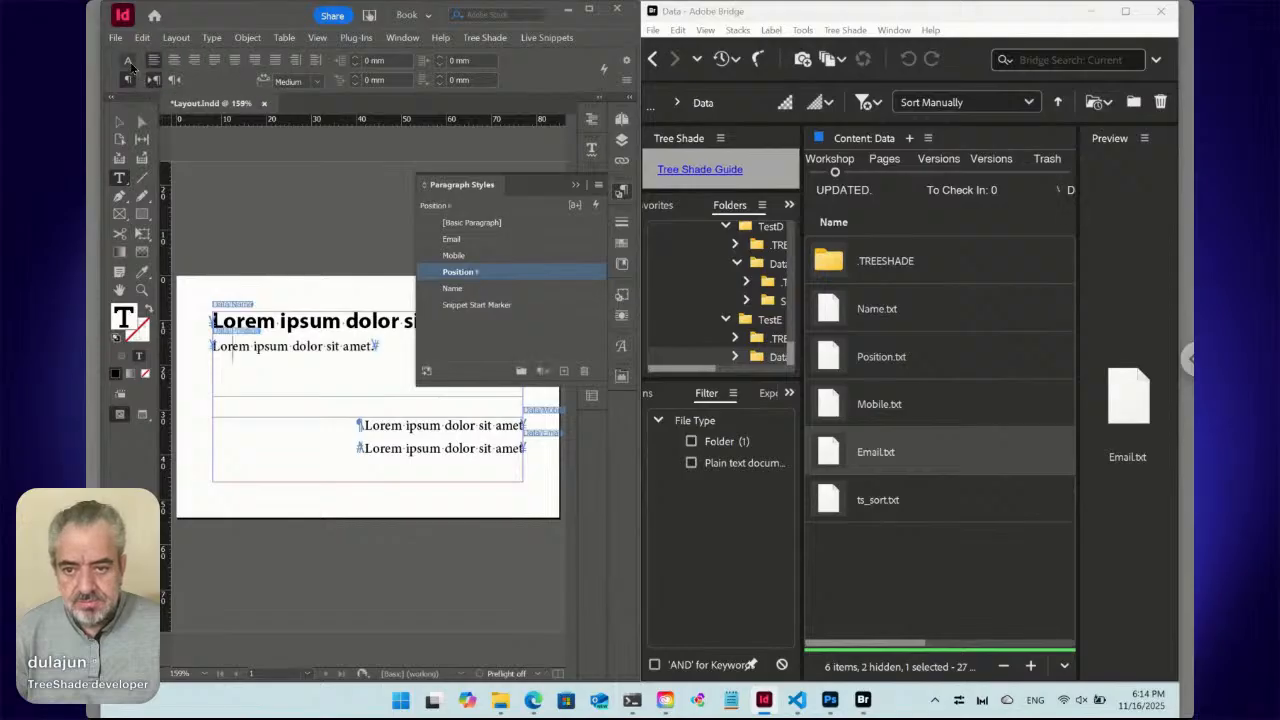
left_click(129, 61)
left_click(187, 62)
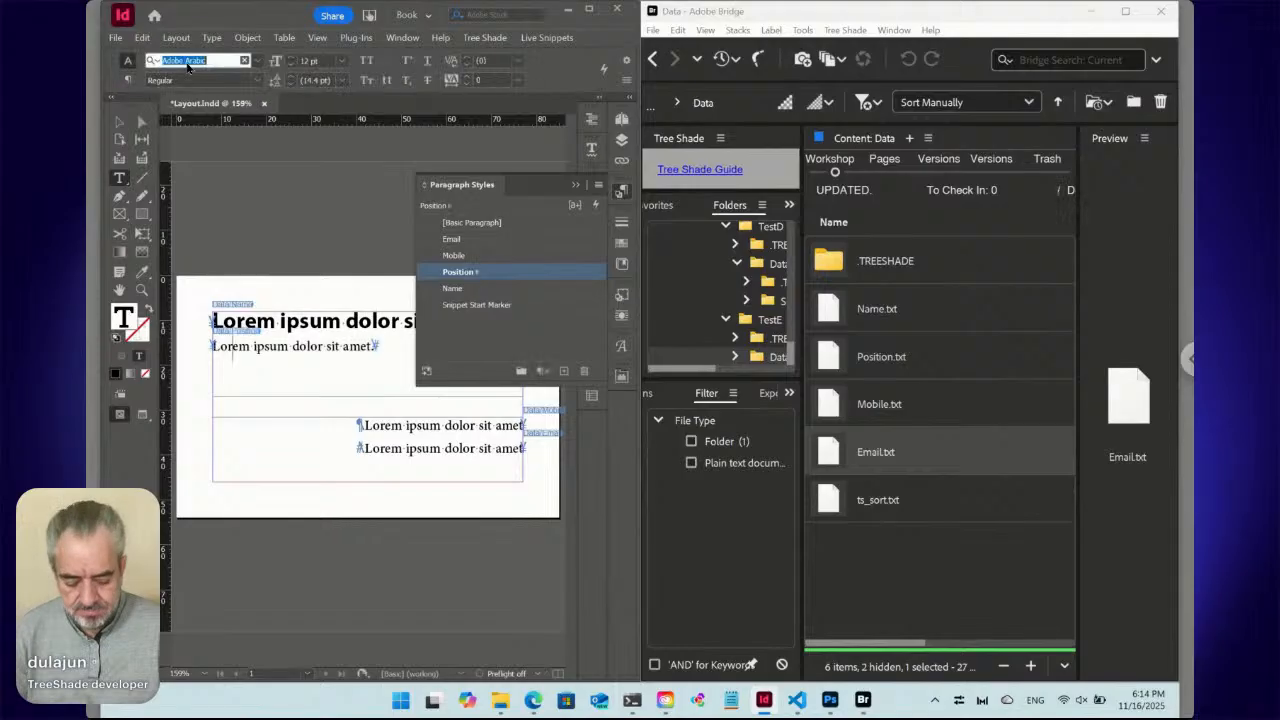
type("myriad pro")
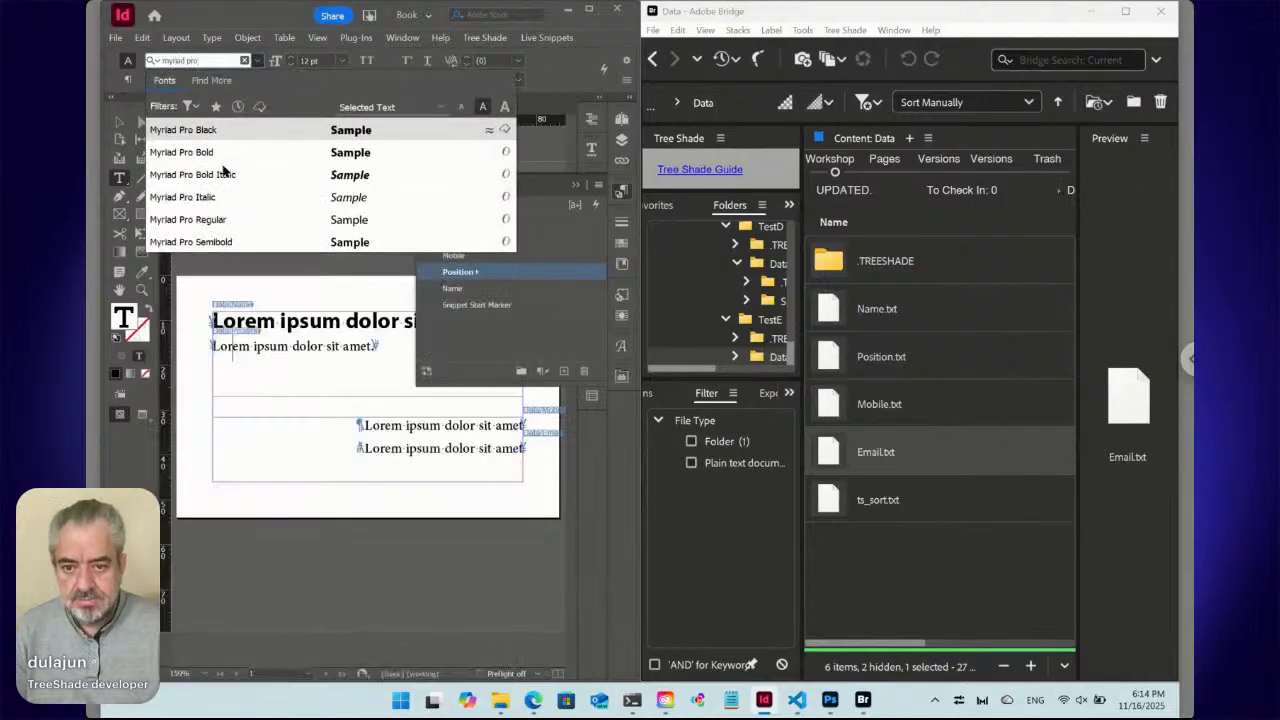
left_click(224, 152)
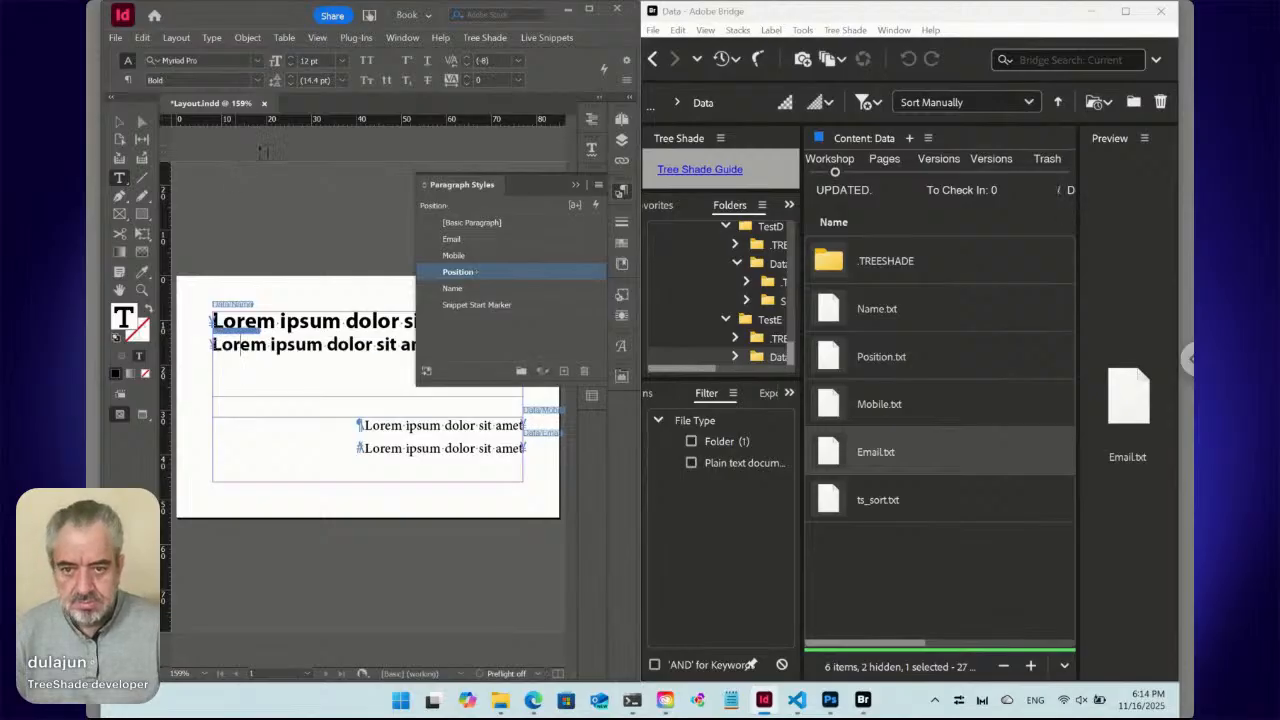
left_click(257, 81)
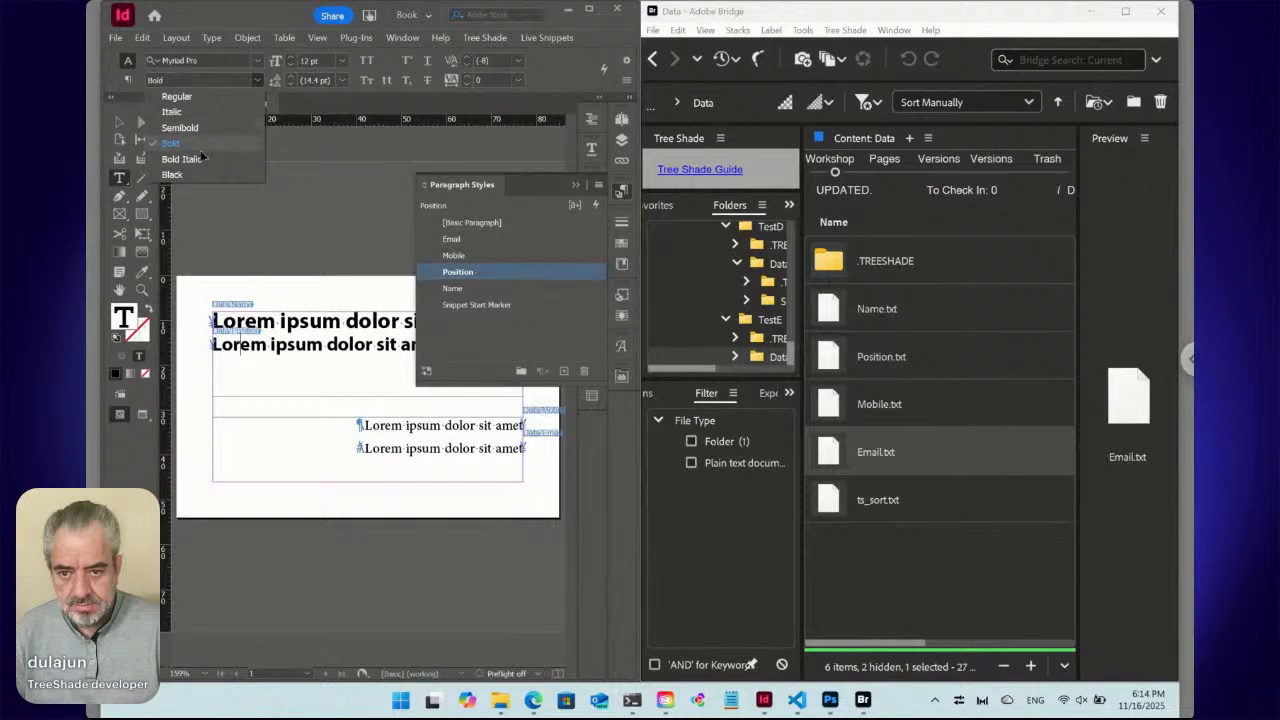
left_click(206, 102)
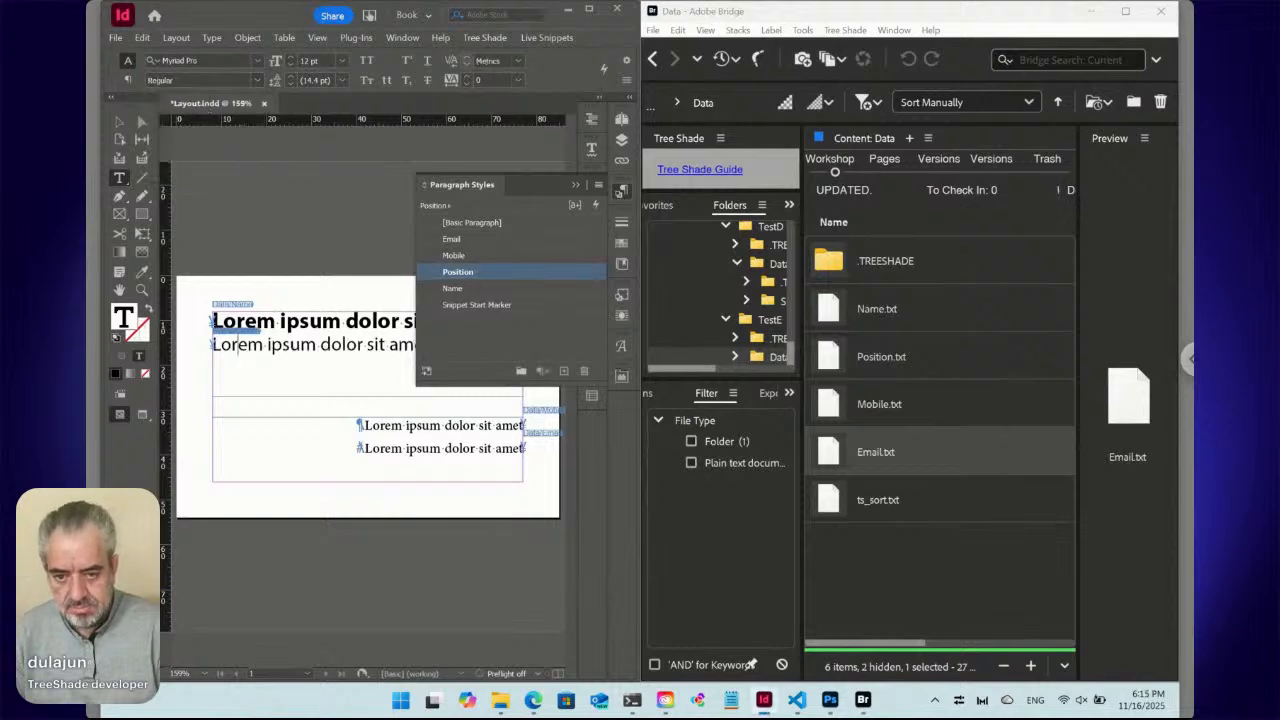
Start renaming the Mobile paragraph style, entering Contact as its new name.
left_click(403, 425)
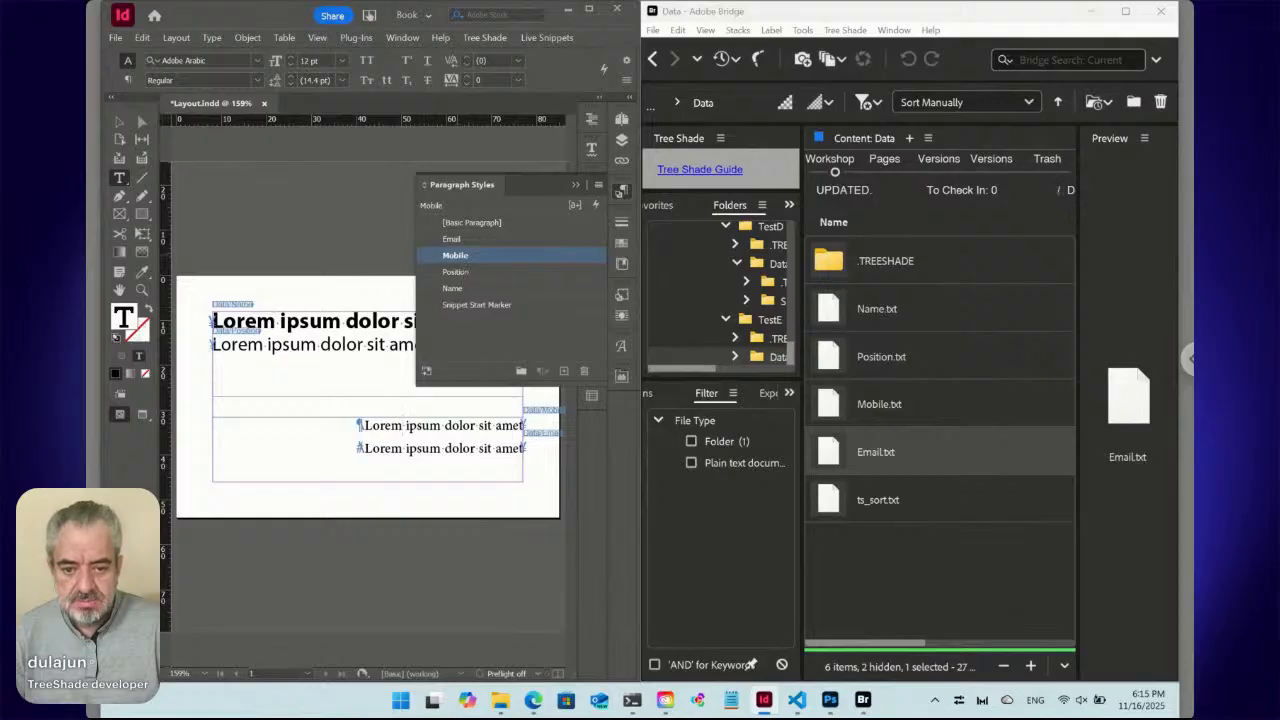
left_click(455, 255)
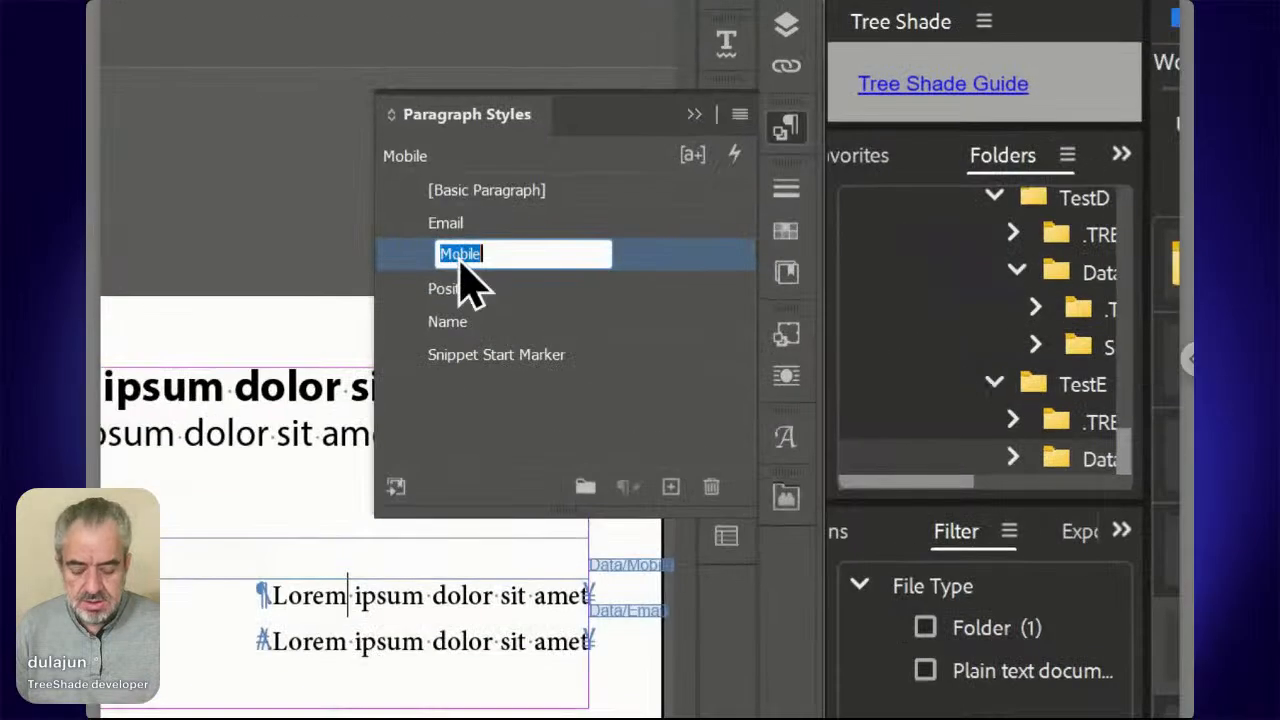
type("contact")
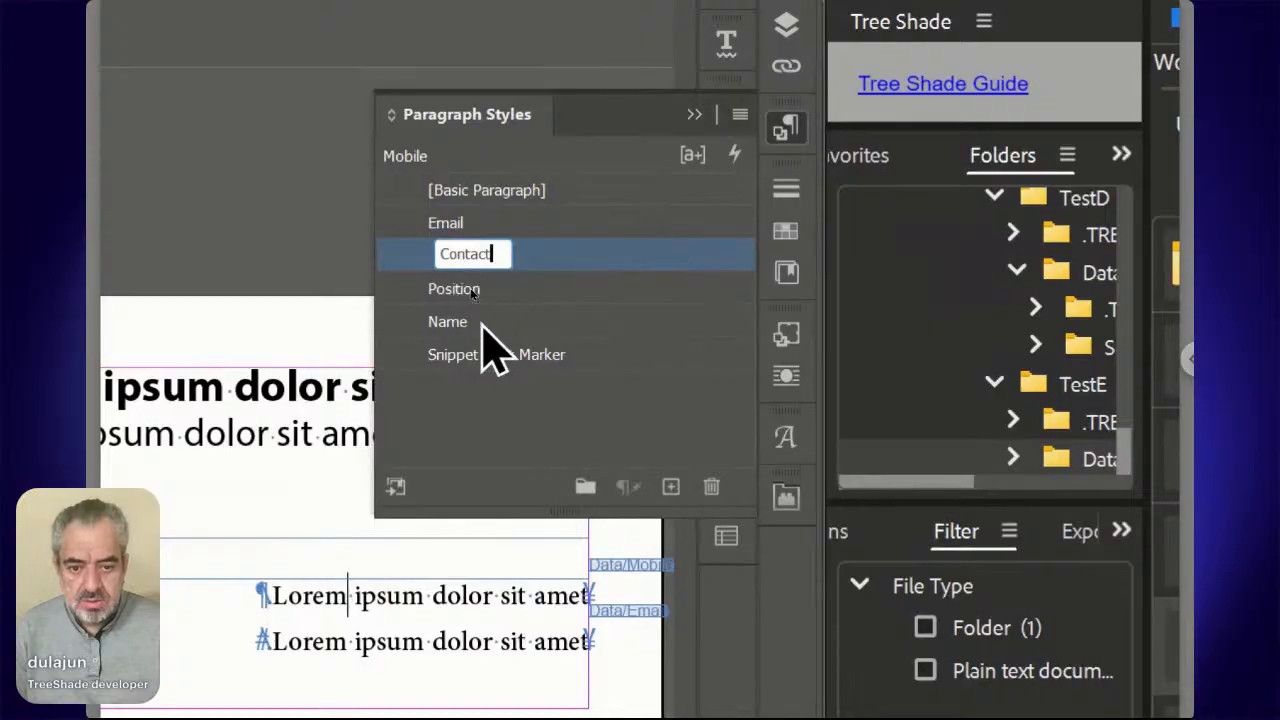
Commit the Contact name, then delete the Email style, replacing it with Contact.
key("Return")
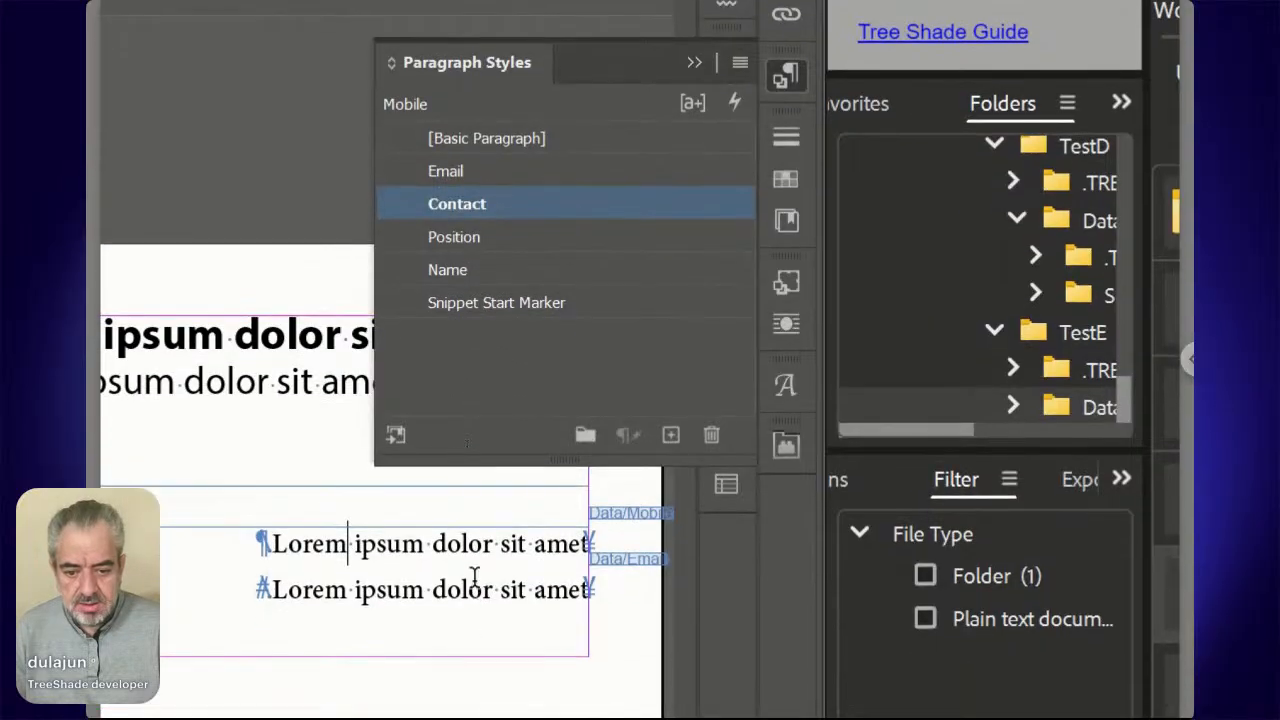
left_click(474, 582)
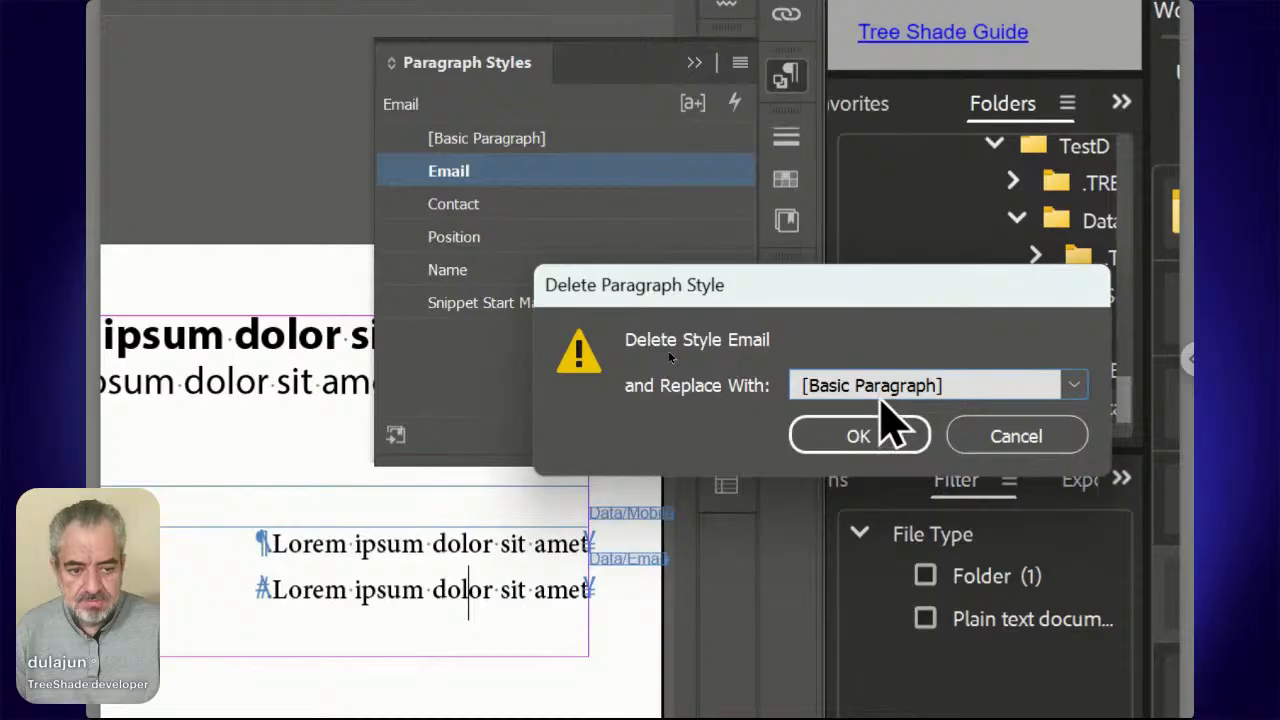
left_click(880, 393)
left_click(877, 480)
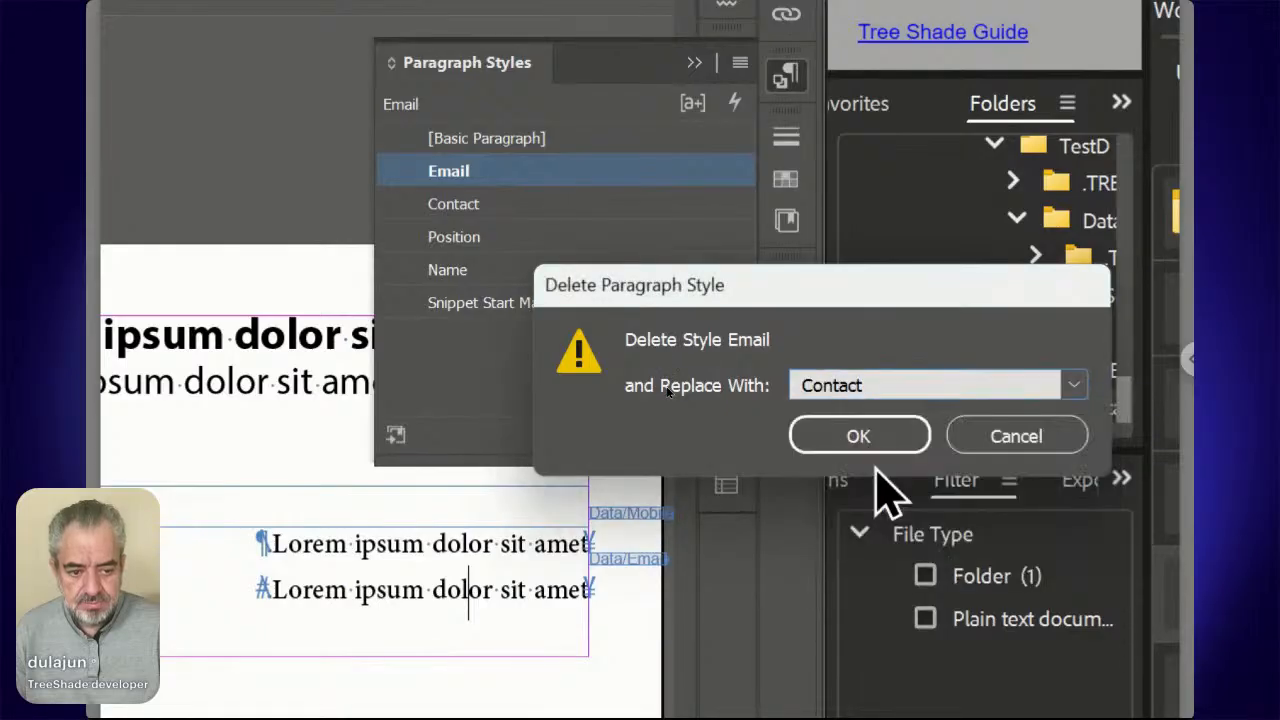
left_click(878, 447)
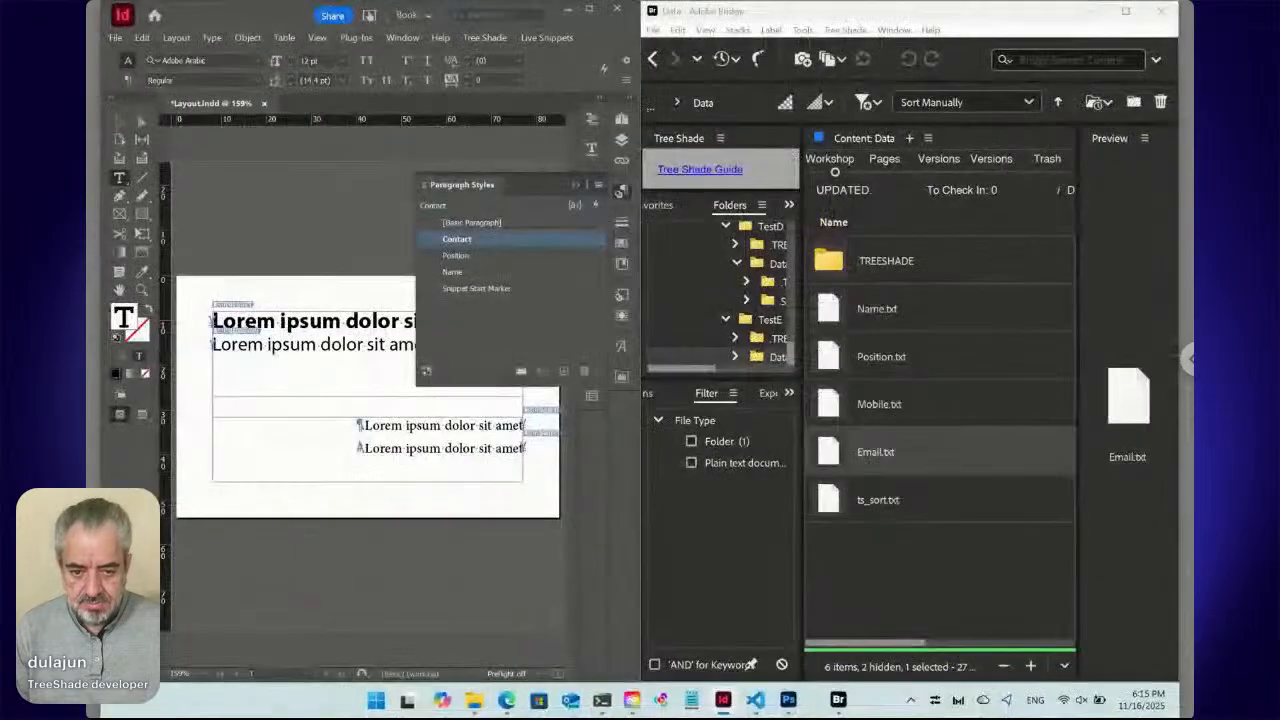
Make the email line left-to-right Myriad Pro Regular 10 pt and redefine the Contact style.
left_click(128, 80)
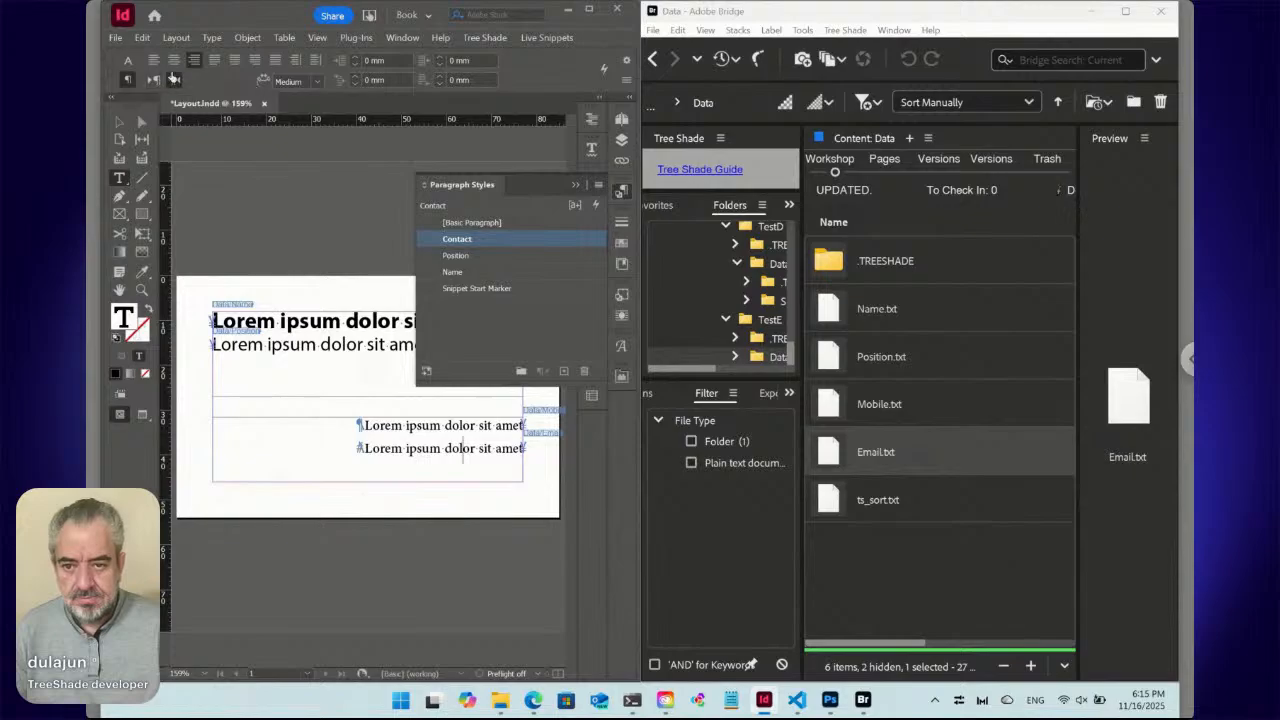
left_click(157, 83)
left_click(194, 62)
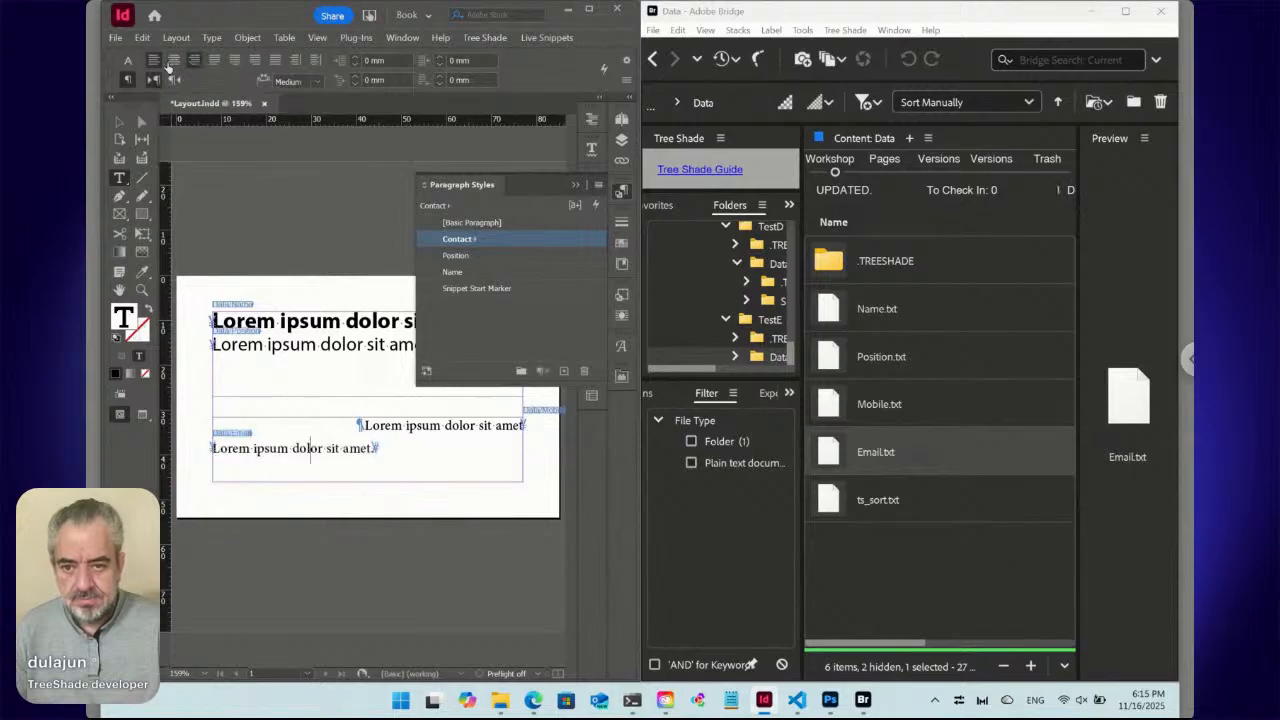
left_click(126, 62)
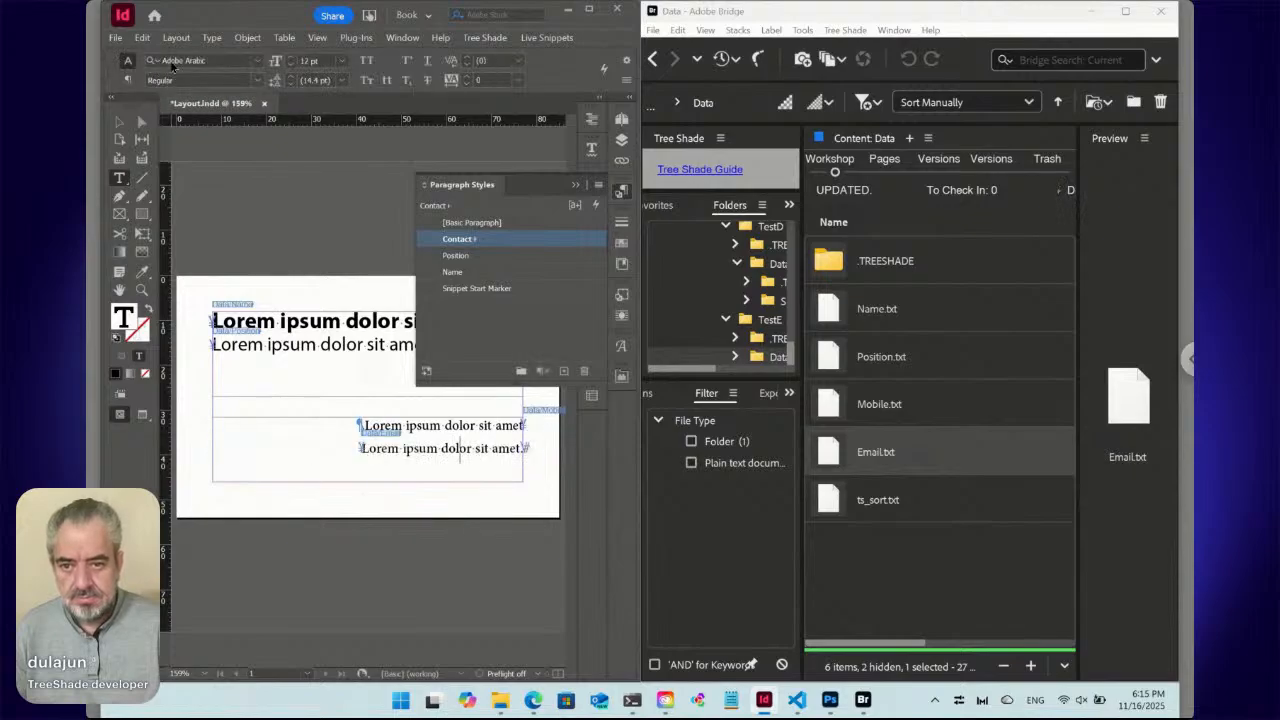
left_click(172, 63)
type("myr")
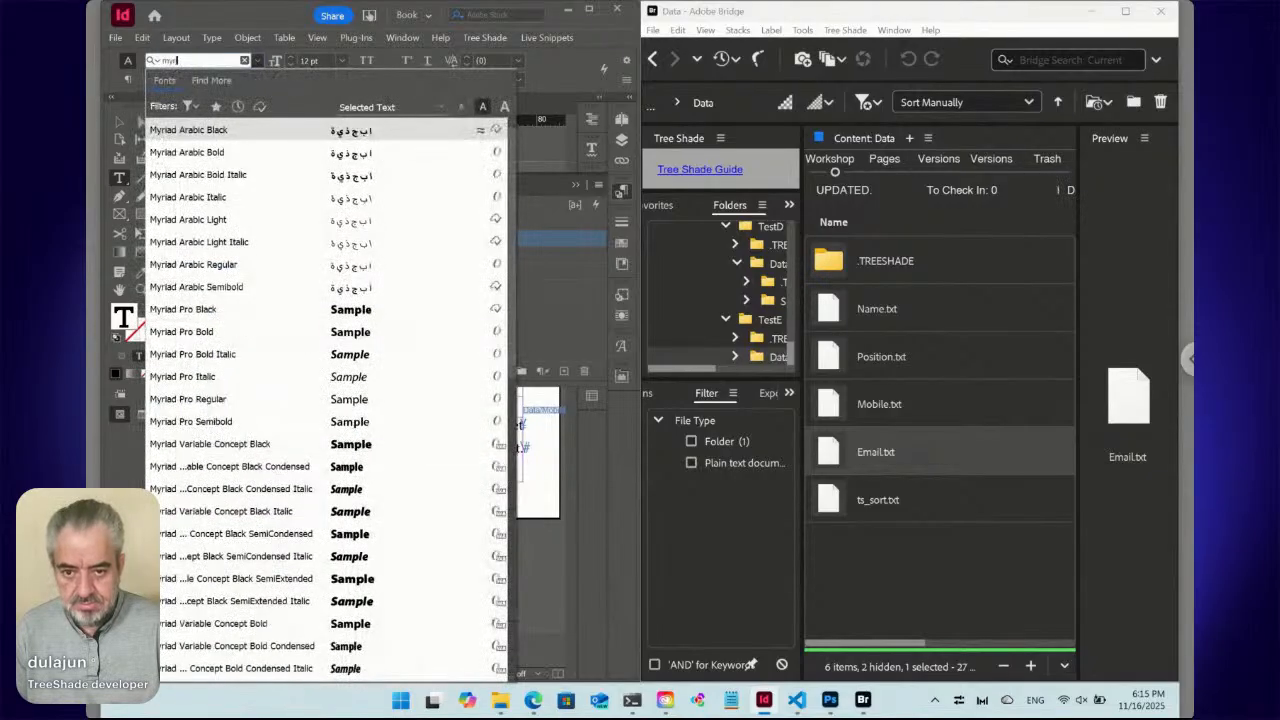
type("iad pro")
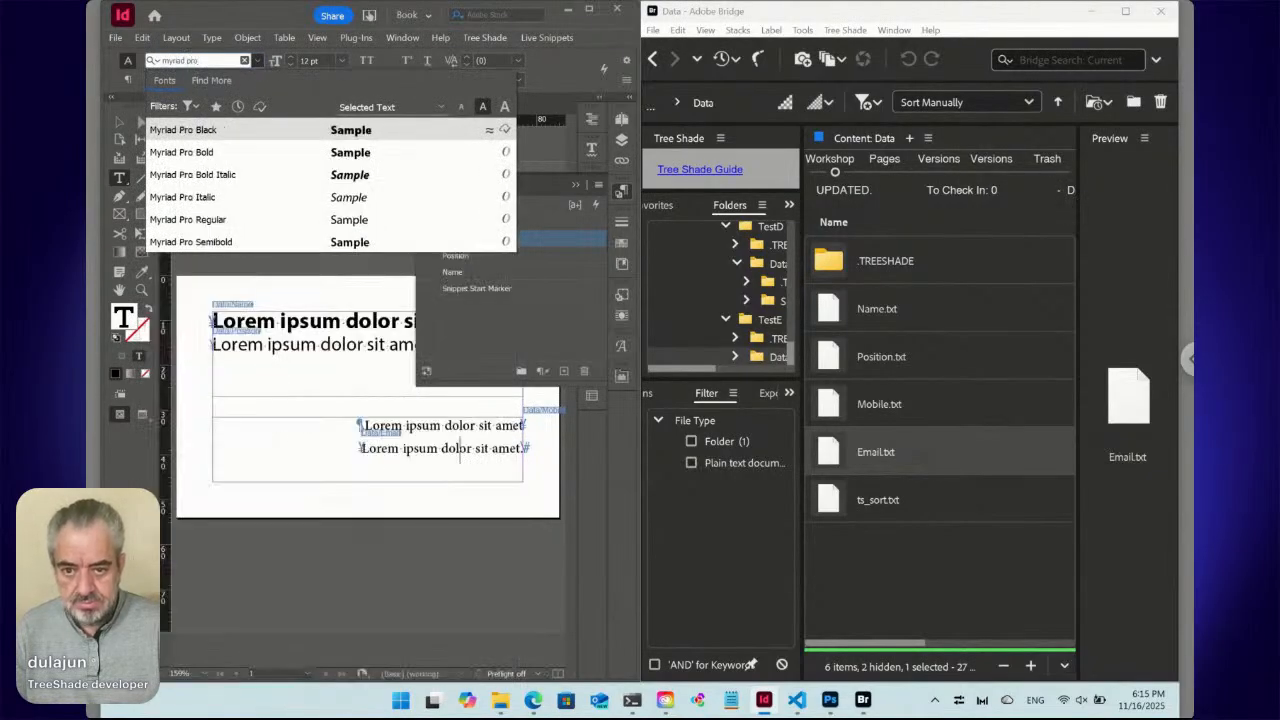
left_click(190, 219)
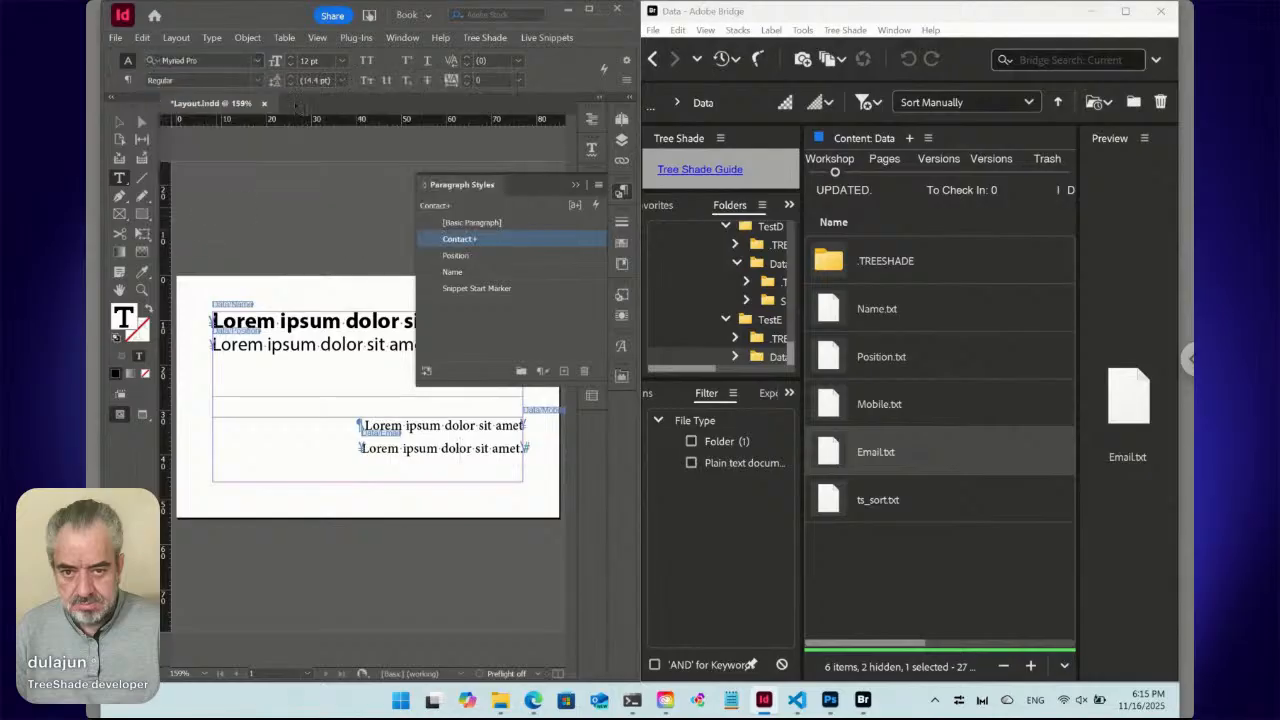
left_click(290, 67)
left_click(290, 67)
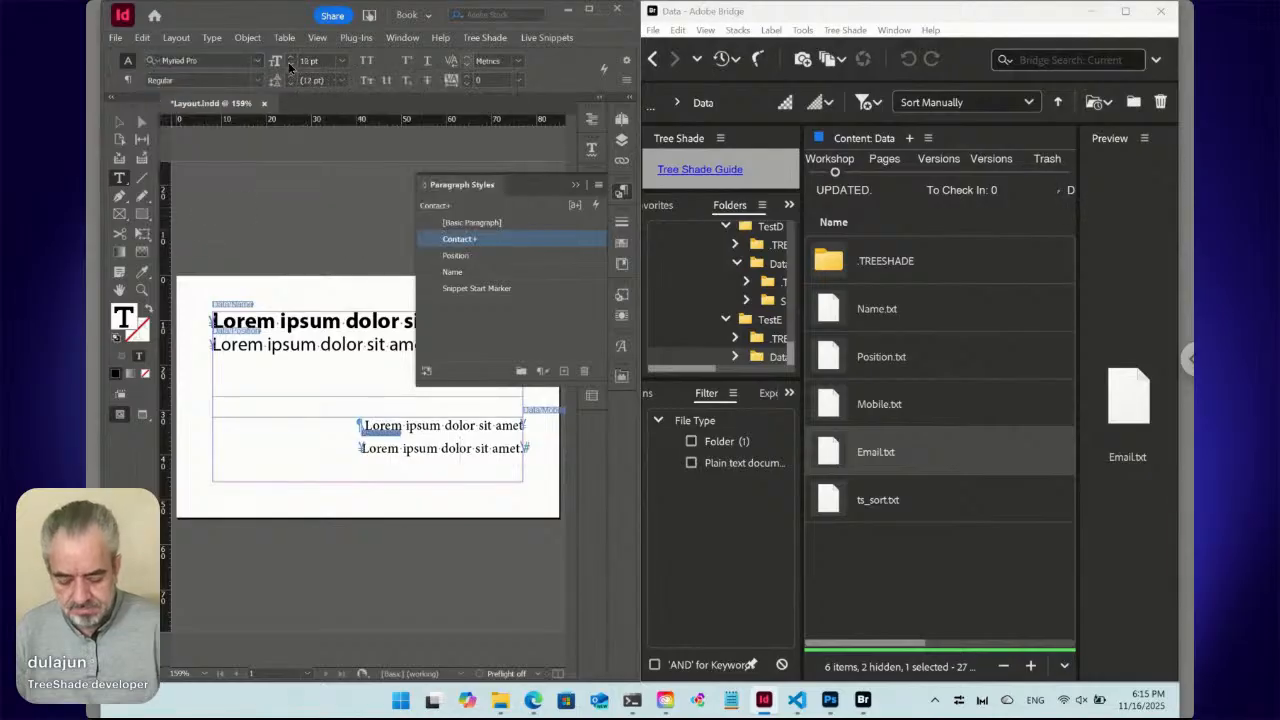
key("ctrl+alt+shift+r")
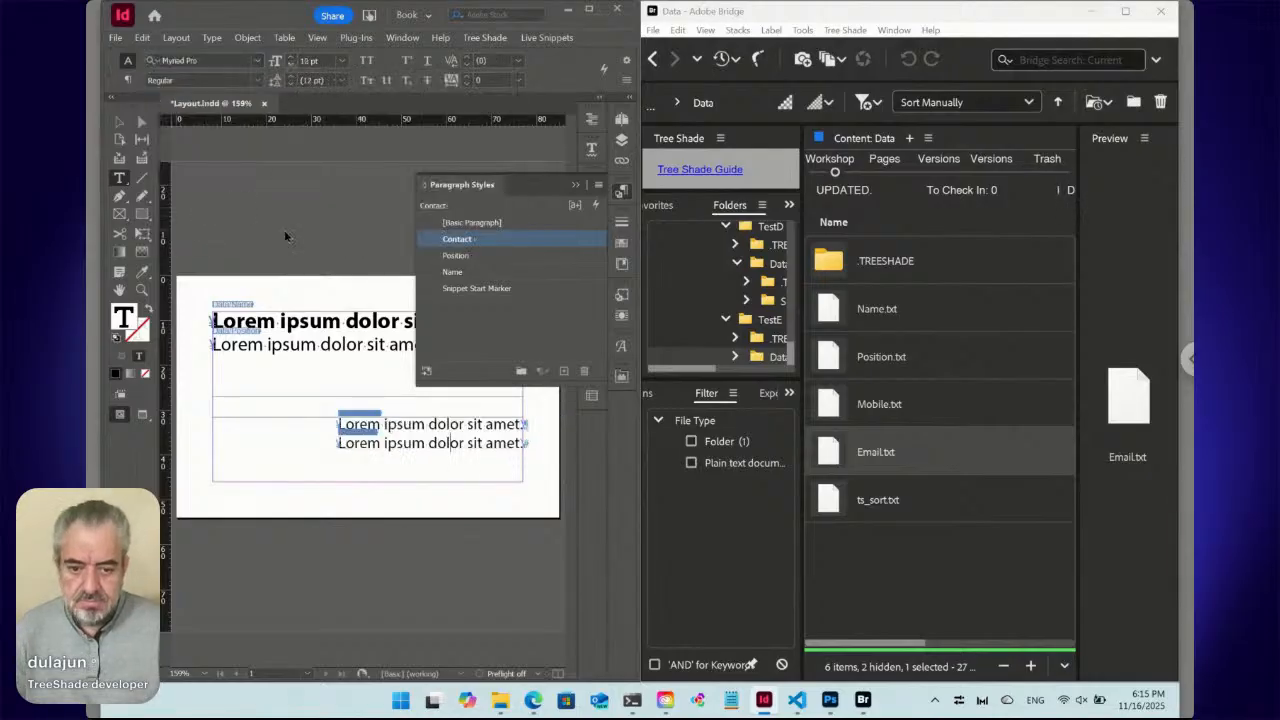
key("ctrl+b")
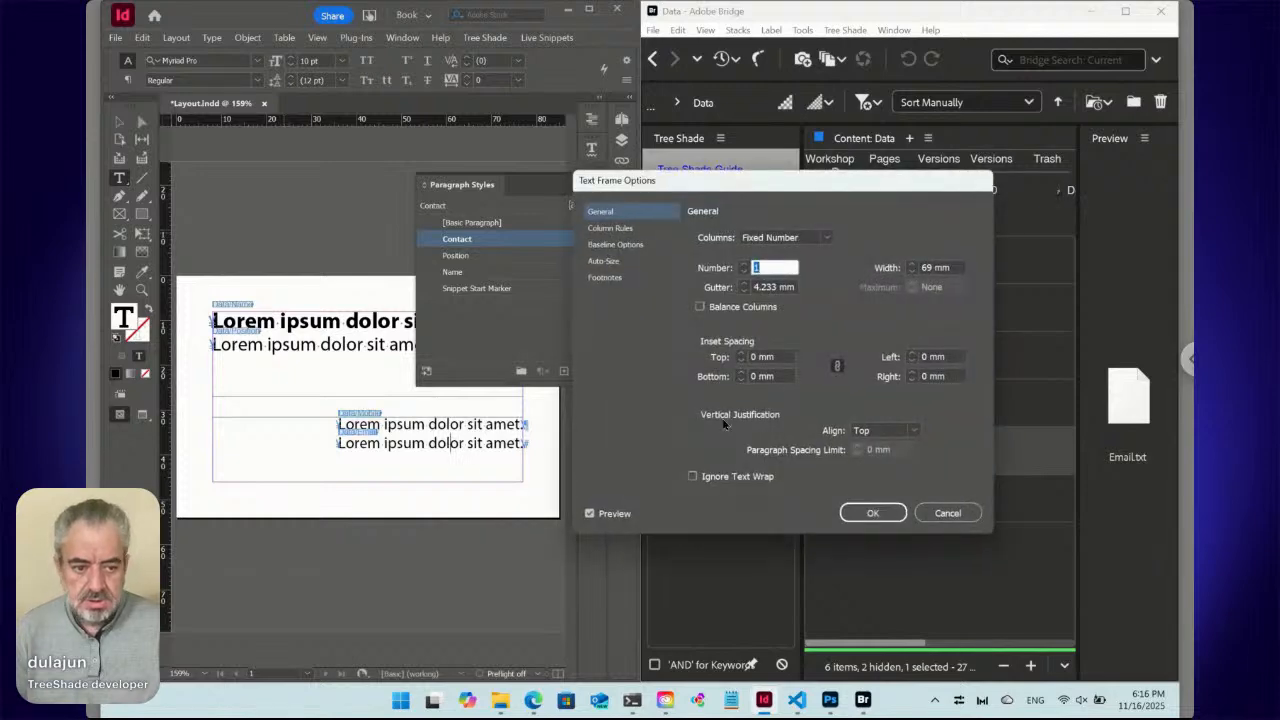
left_click(856, 431)
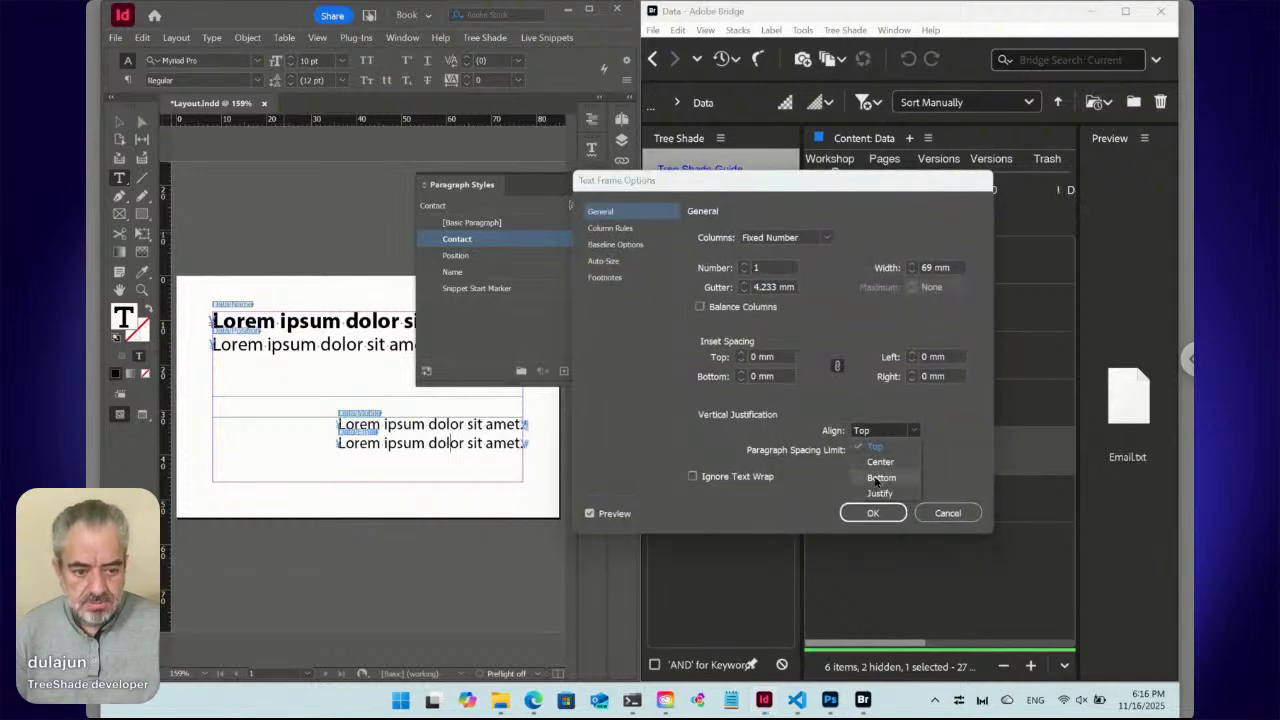
left_click(870, 480)
left_click(873, 512)
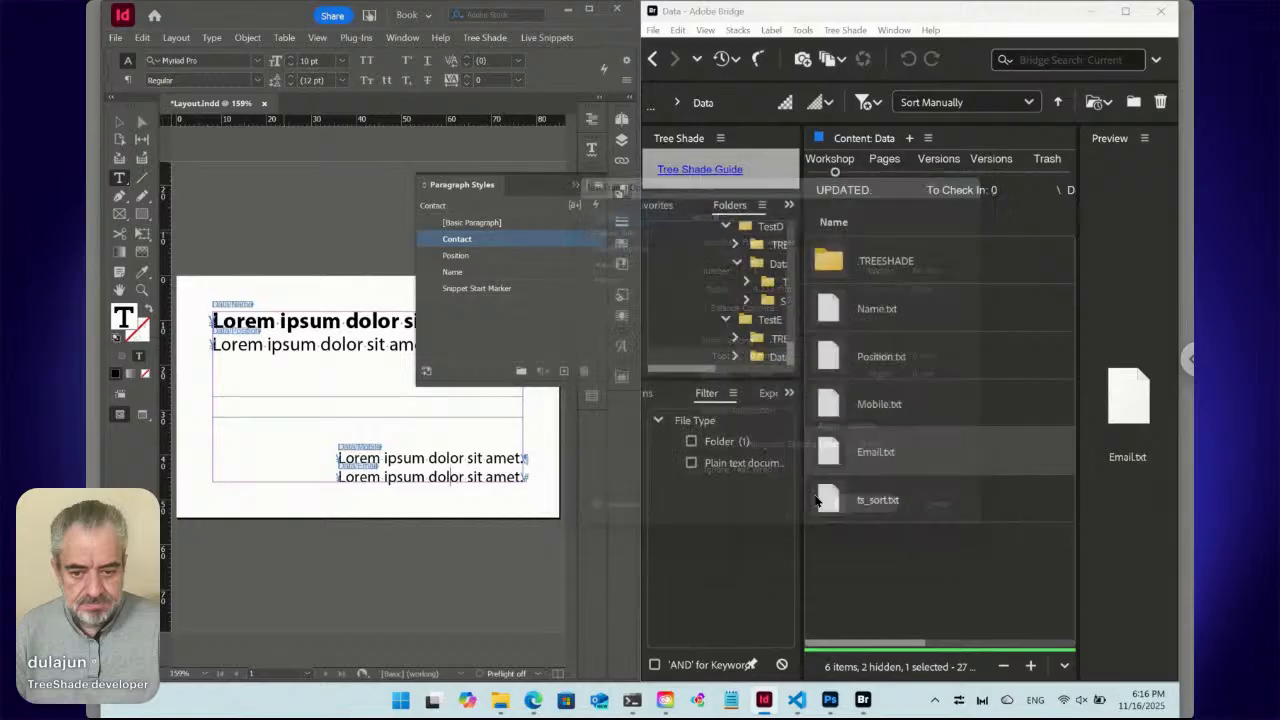
left_click(621, 191)
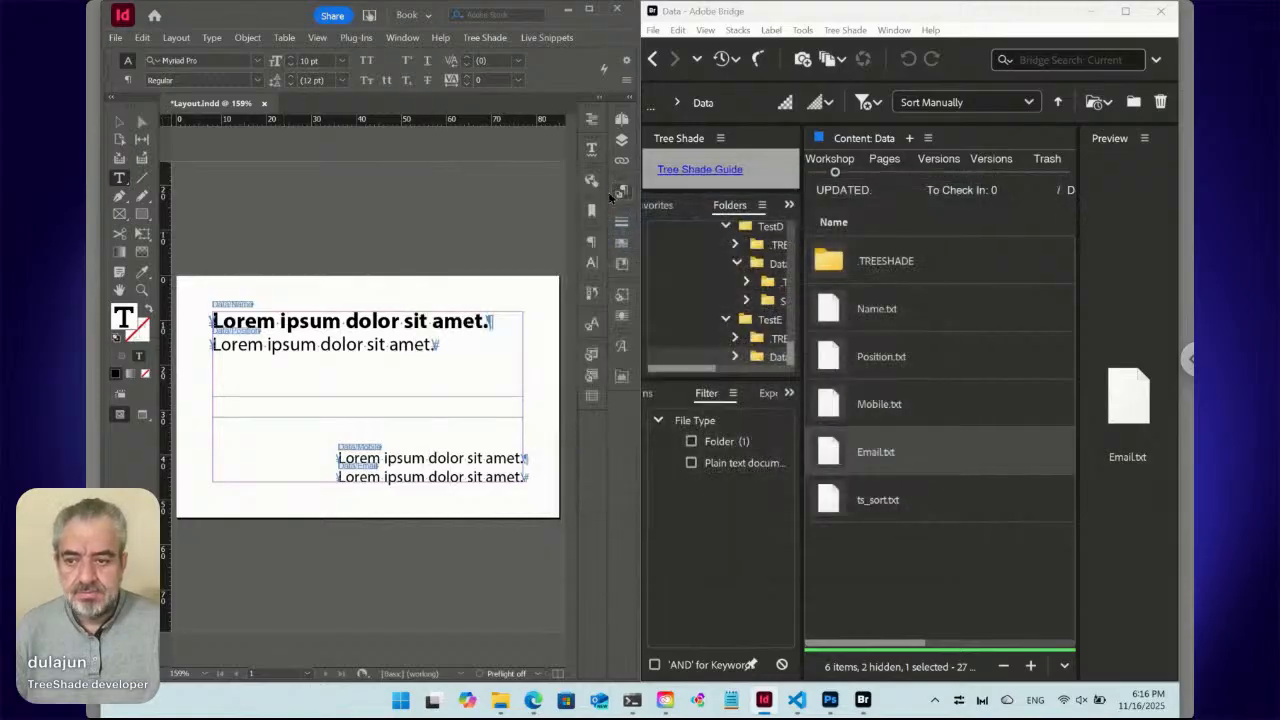
left_click(386, 320)
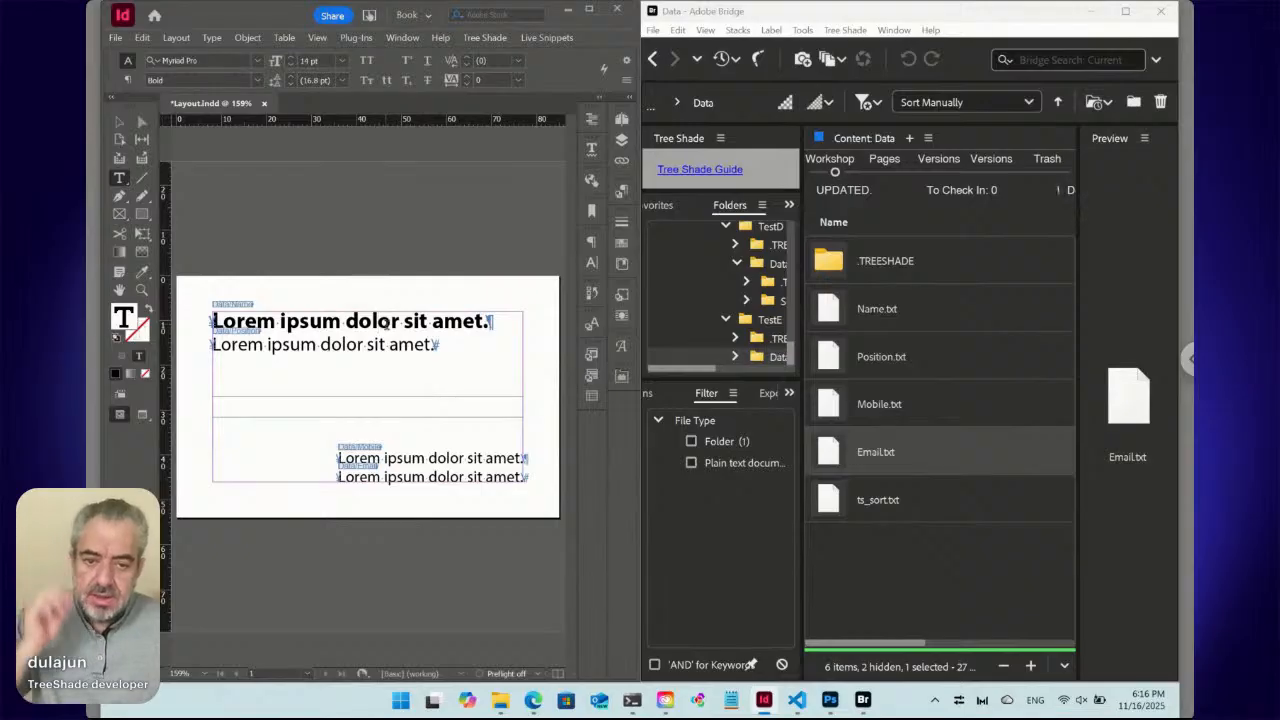
Select the linked name heading's content via Live Snippets and type 'First and Last Name' over it.
left_click(540, 38)
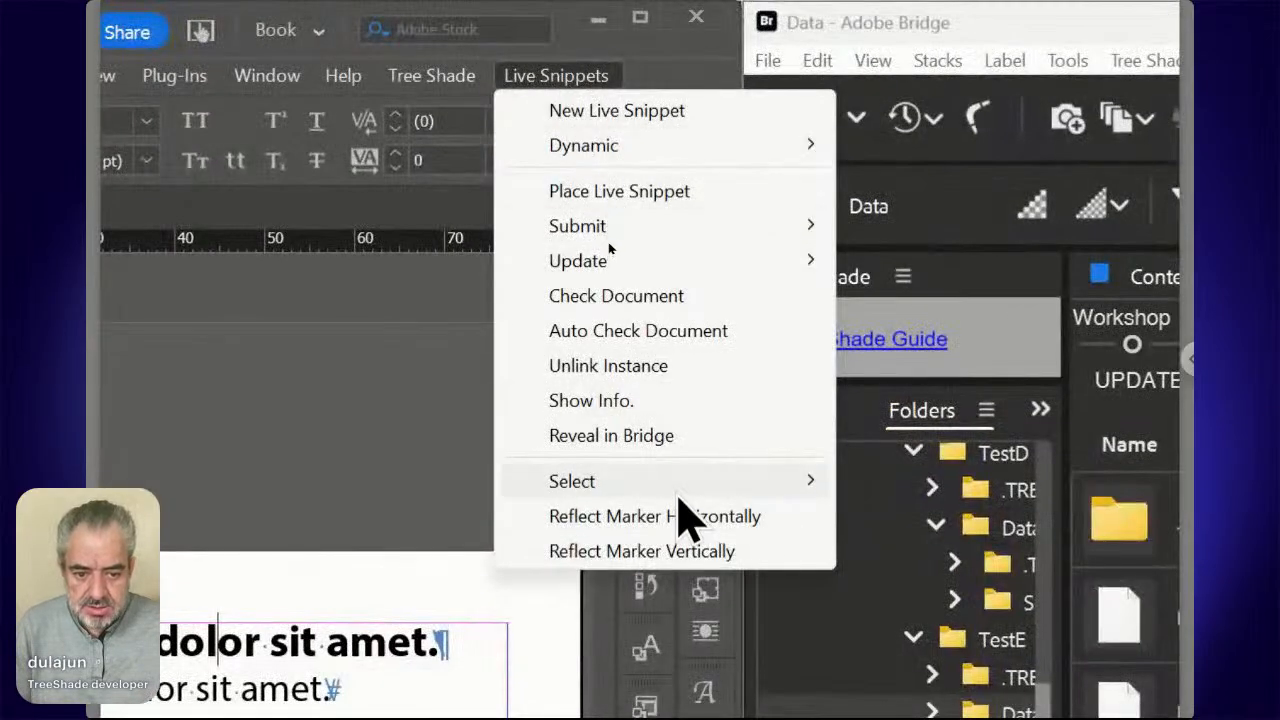
mouse_move(681, 493)
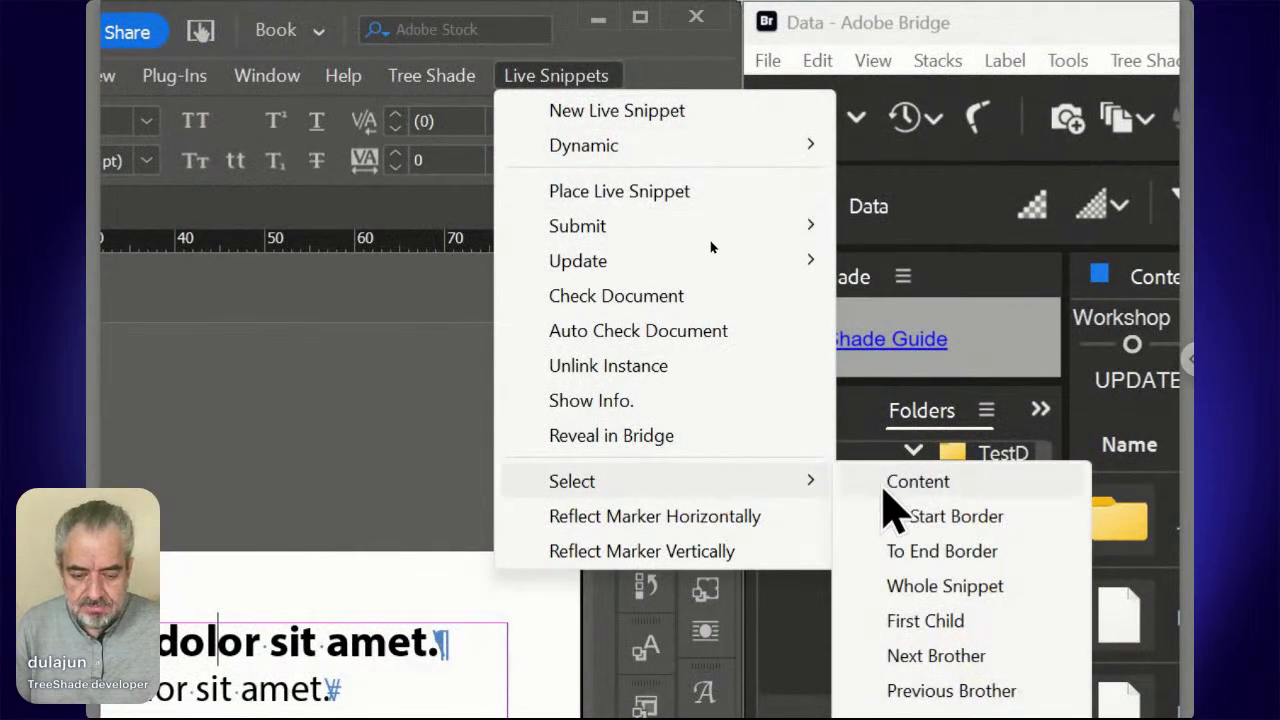
left_click(882, 487)
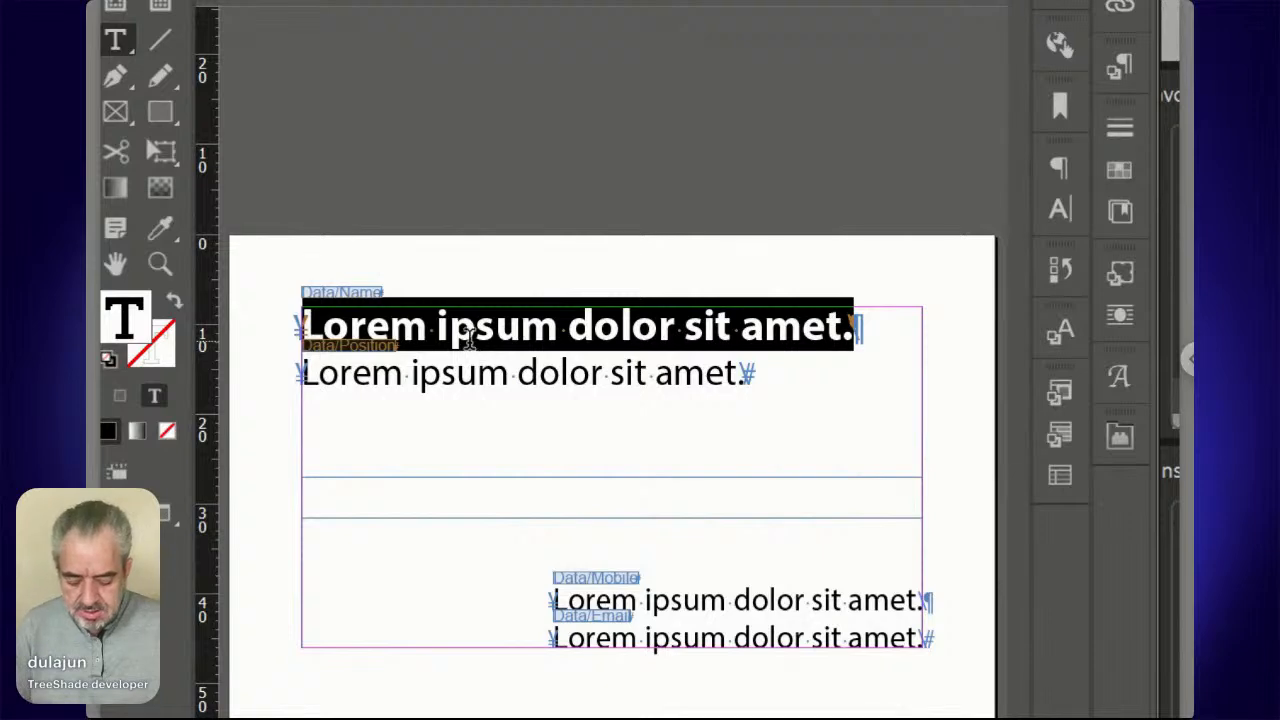
type("Fir")
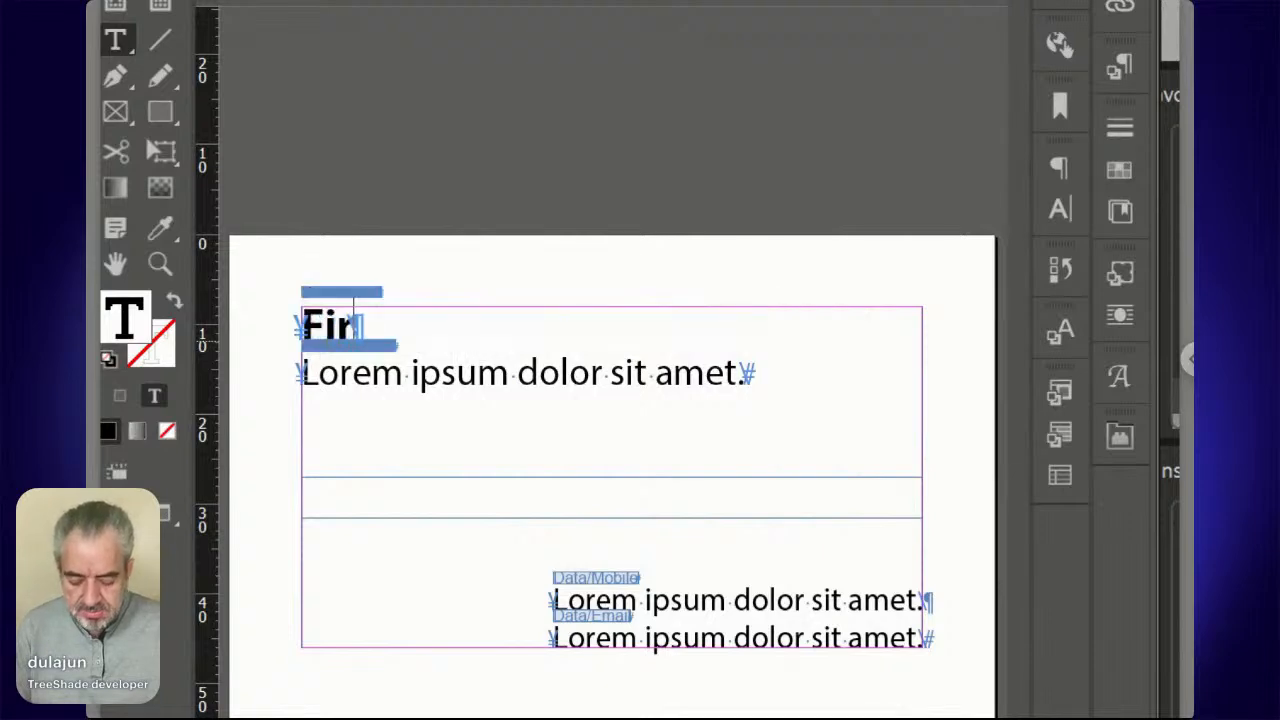
type("st and ")
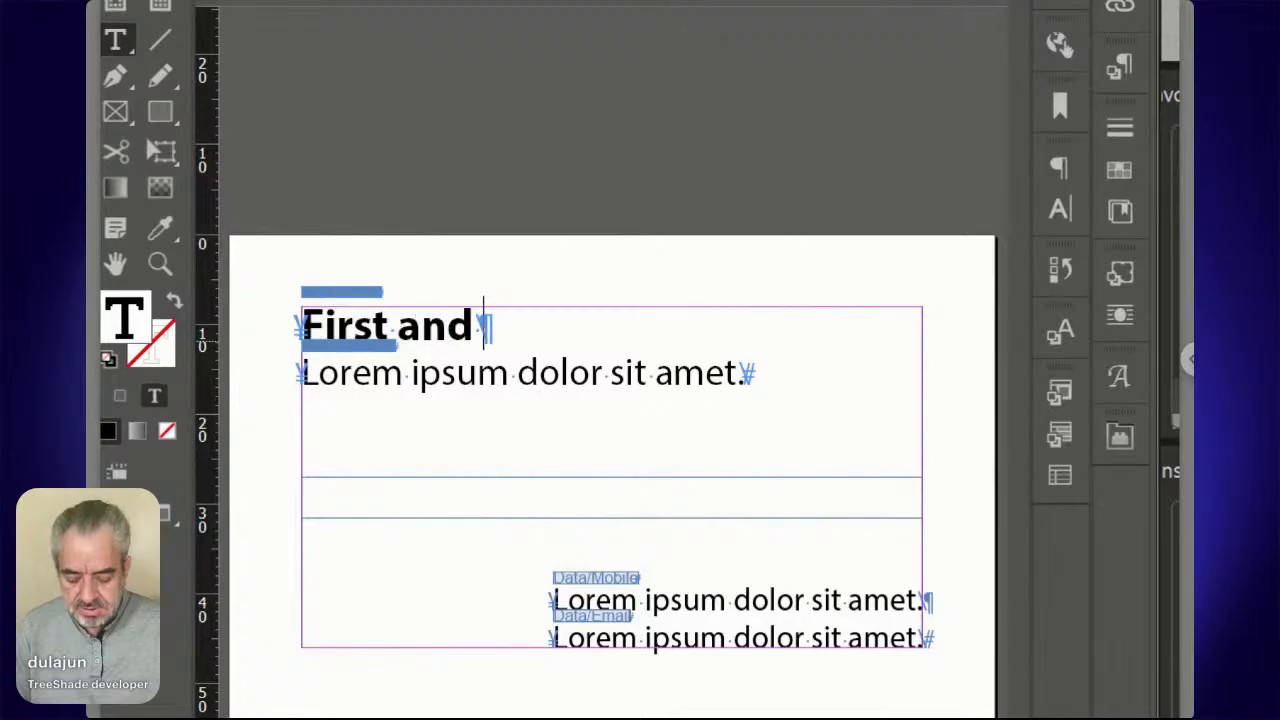
type("Last ")
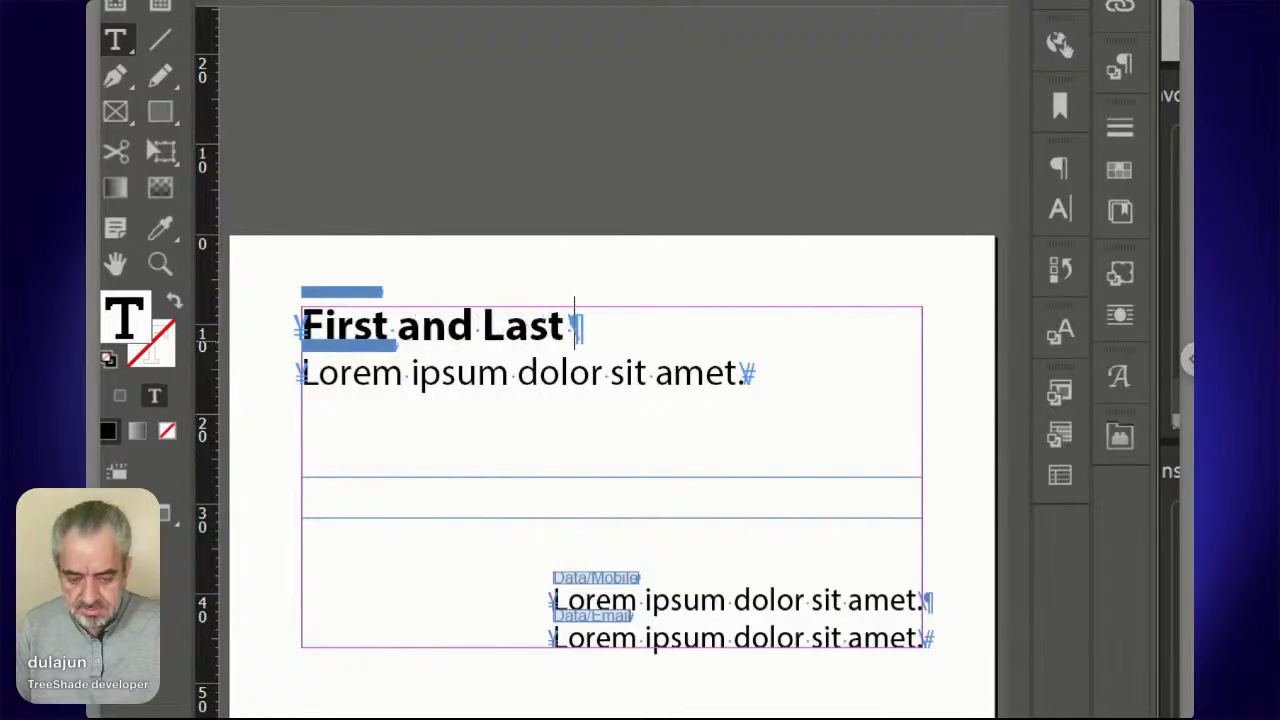
type("Name")
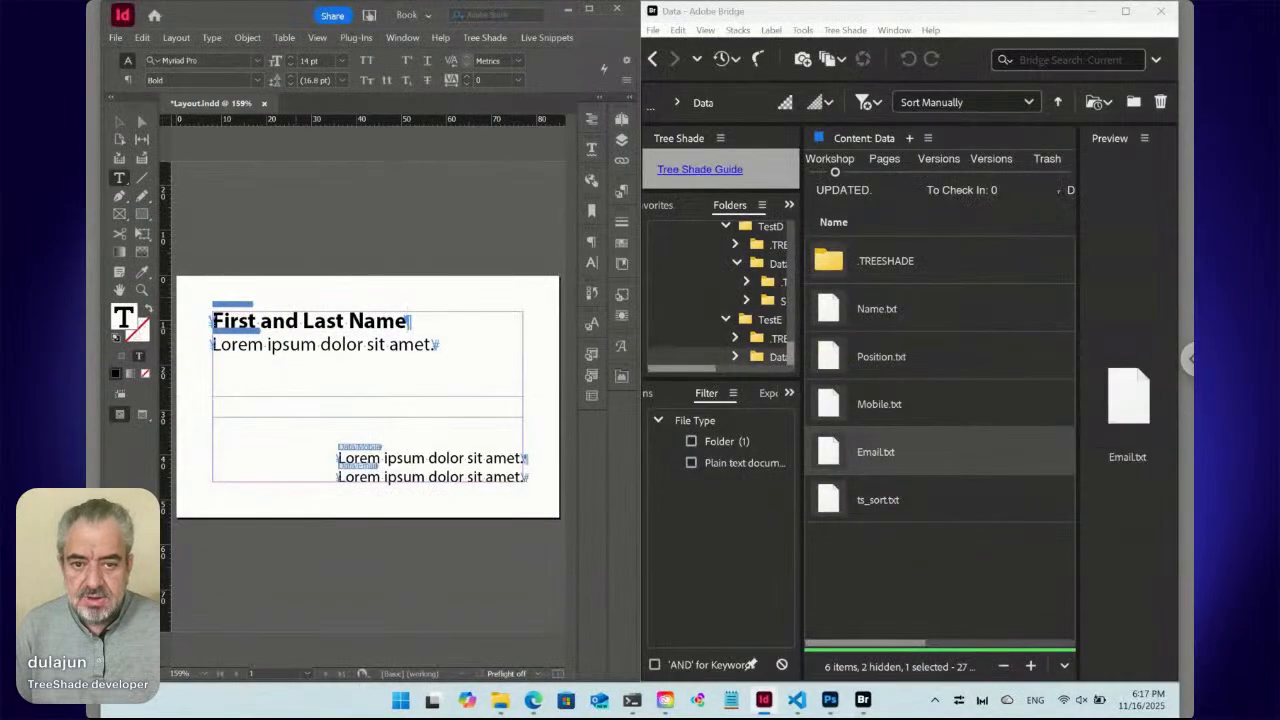
Submit the selected name snippet to TreeShade with Live Snippets > Submit > Selected.
left_click(566, 38)
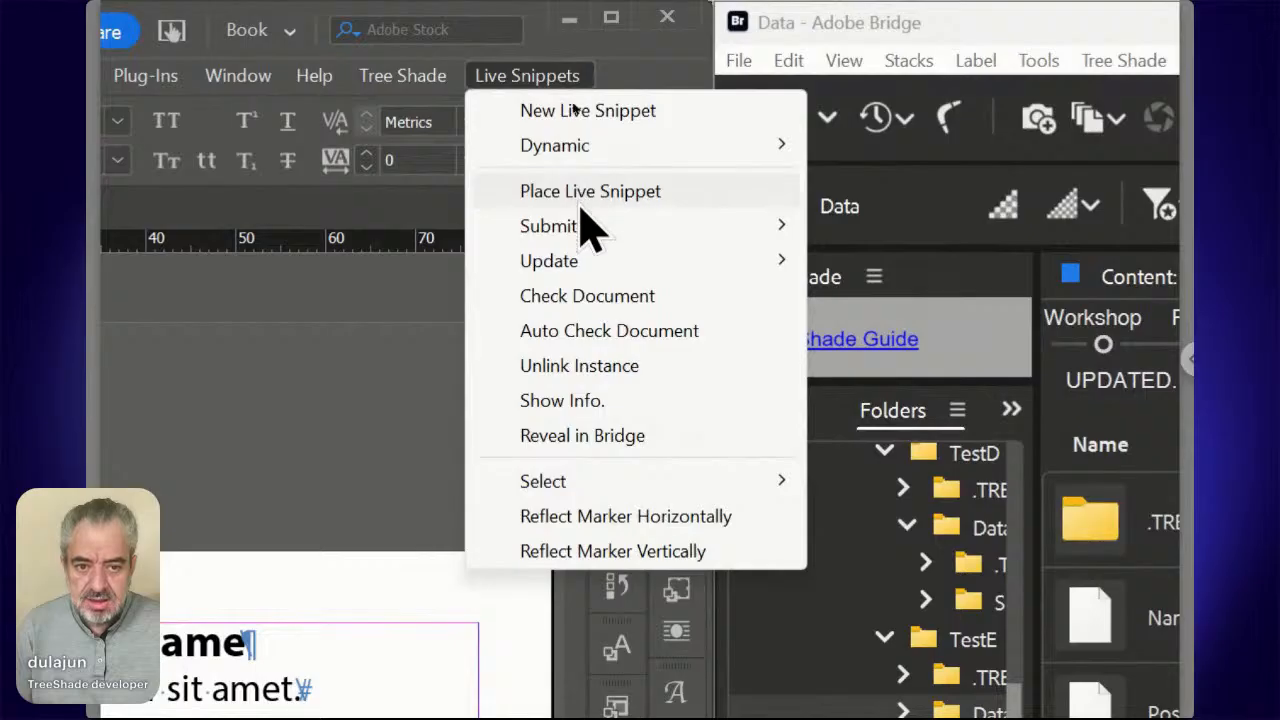
mouse_move(582, 238)
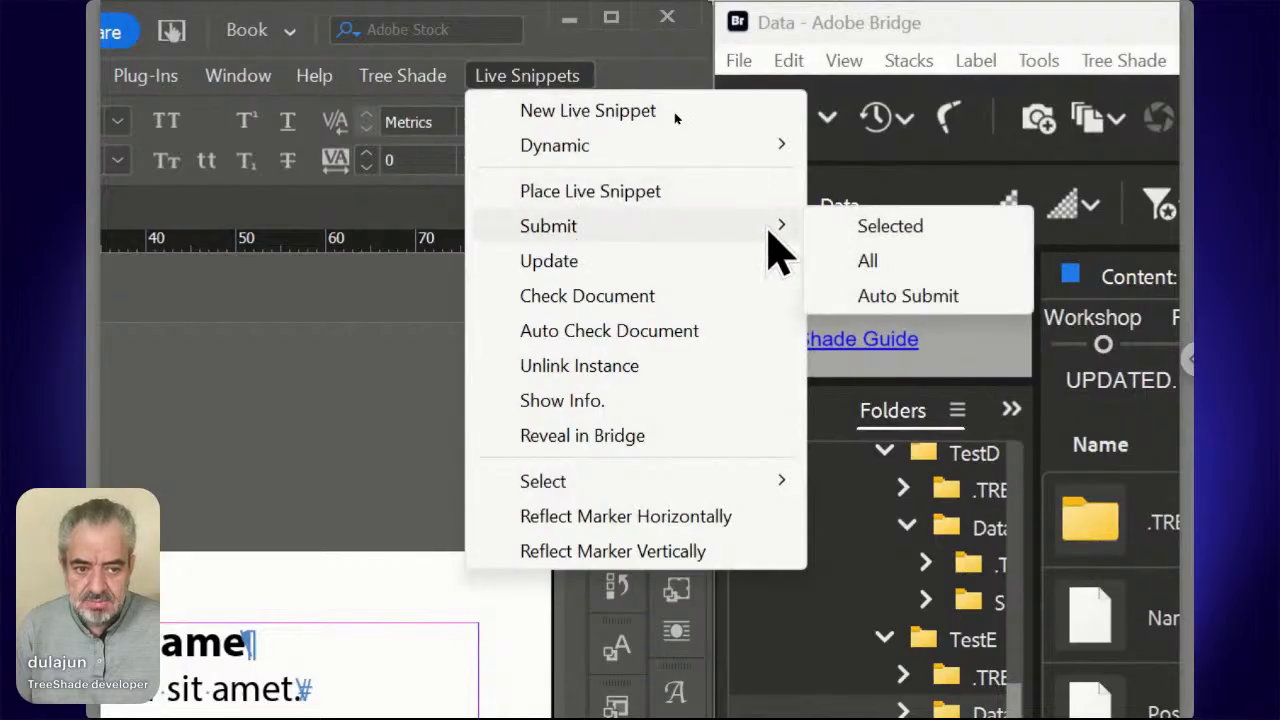
left_click(850, 228)
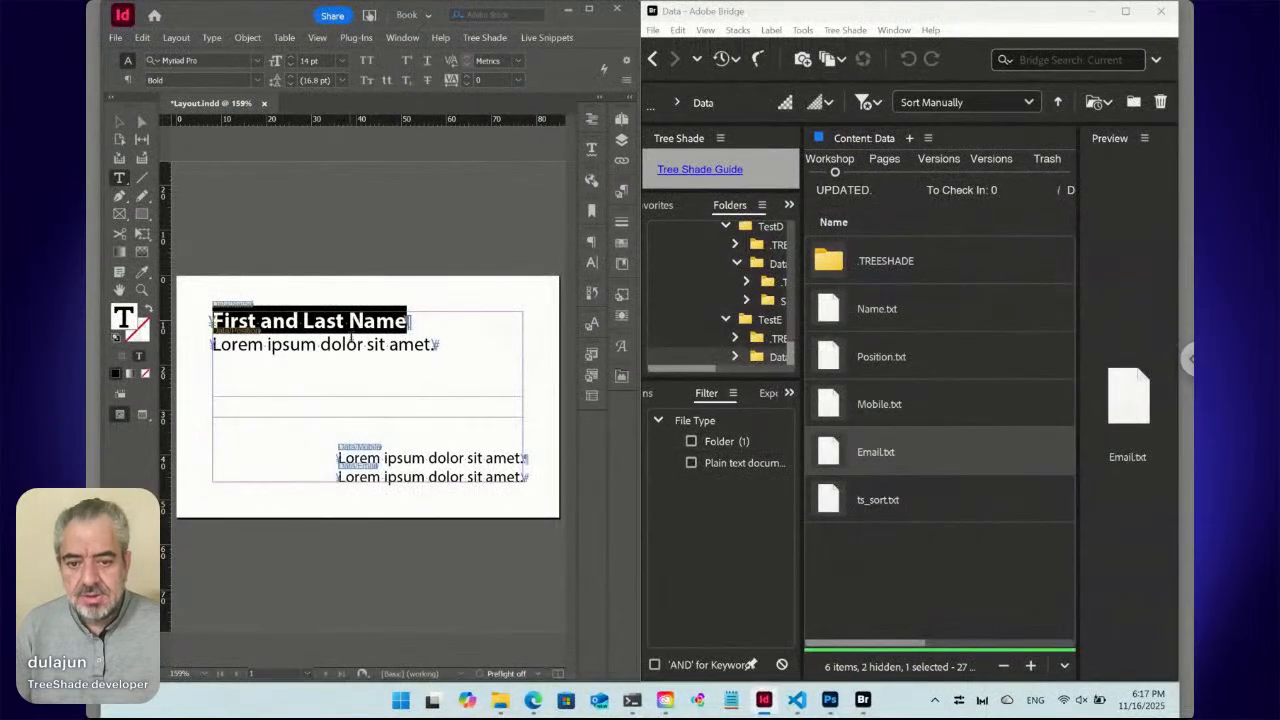
Select the content of the position line's live snippet.
left_click(348, 344)
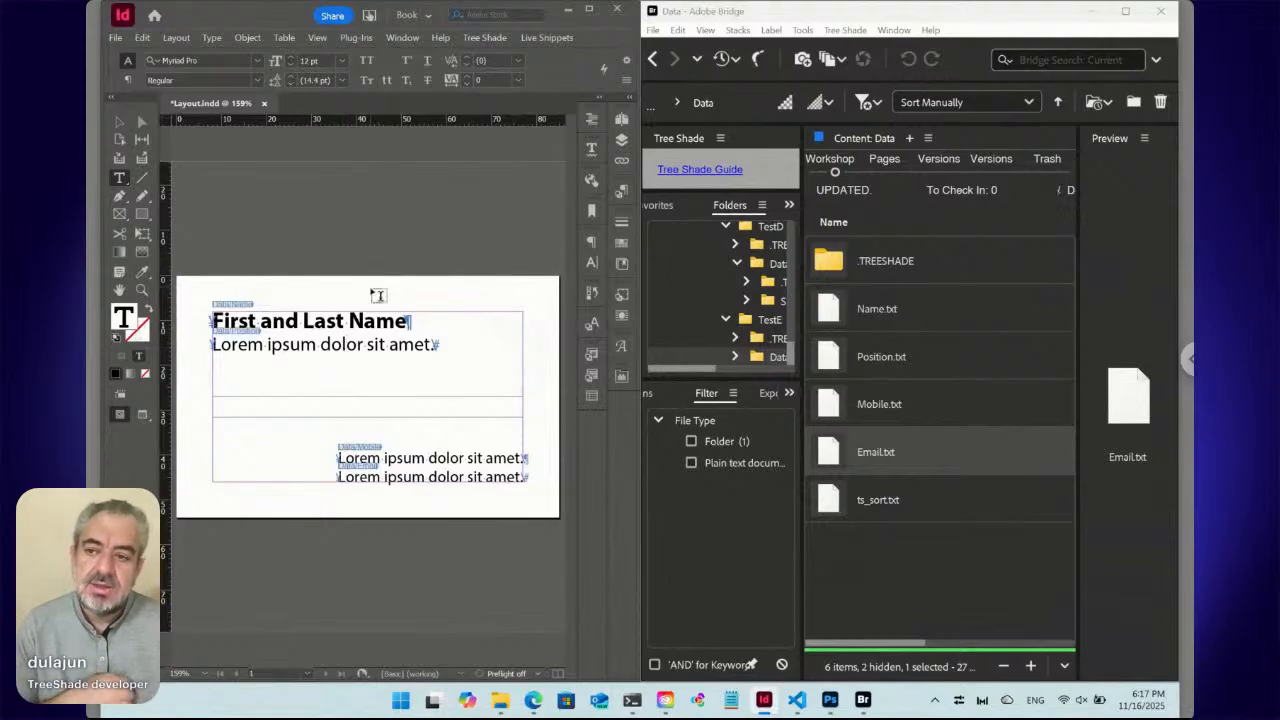
left_click(547, 38)
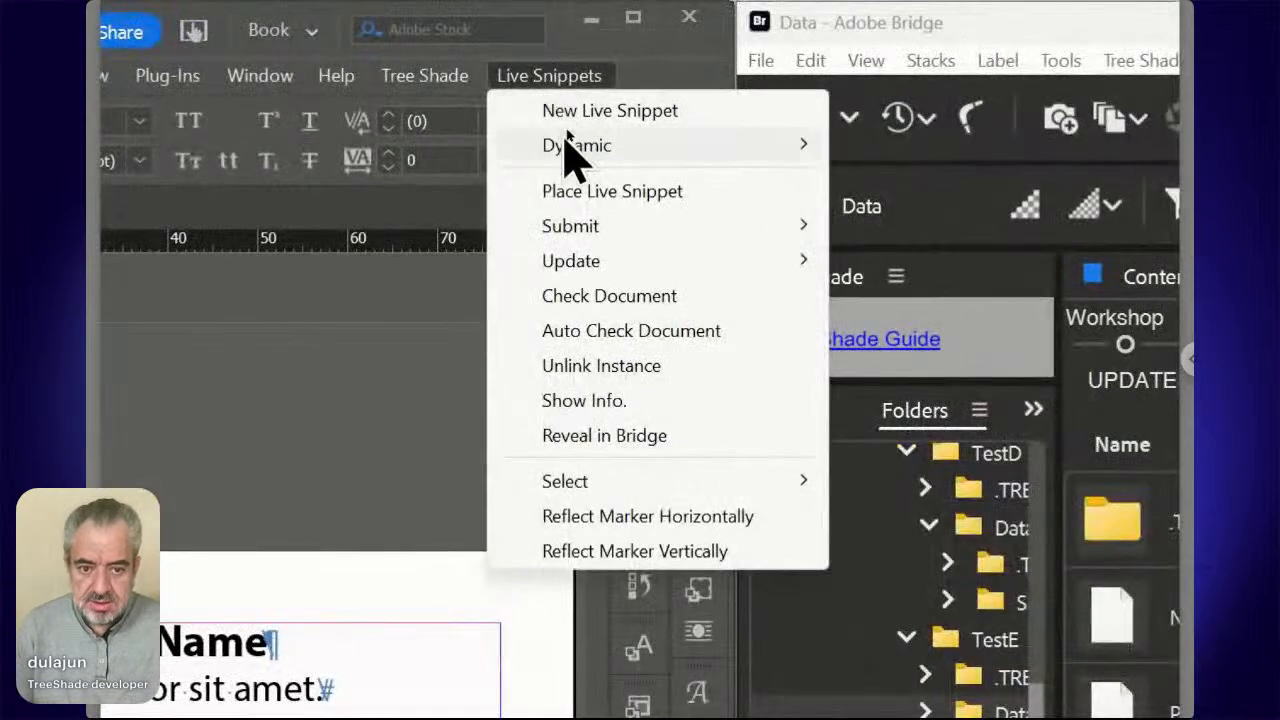
mouse_move(600, 482)
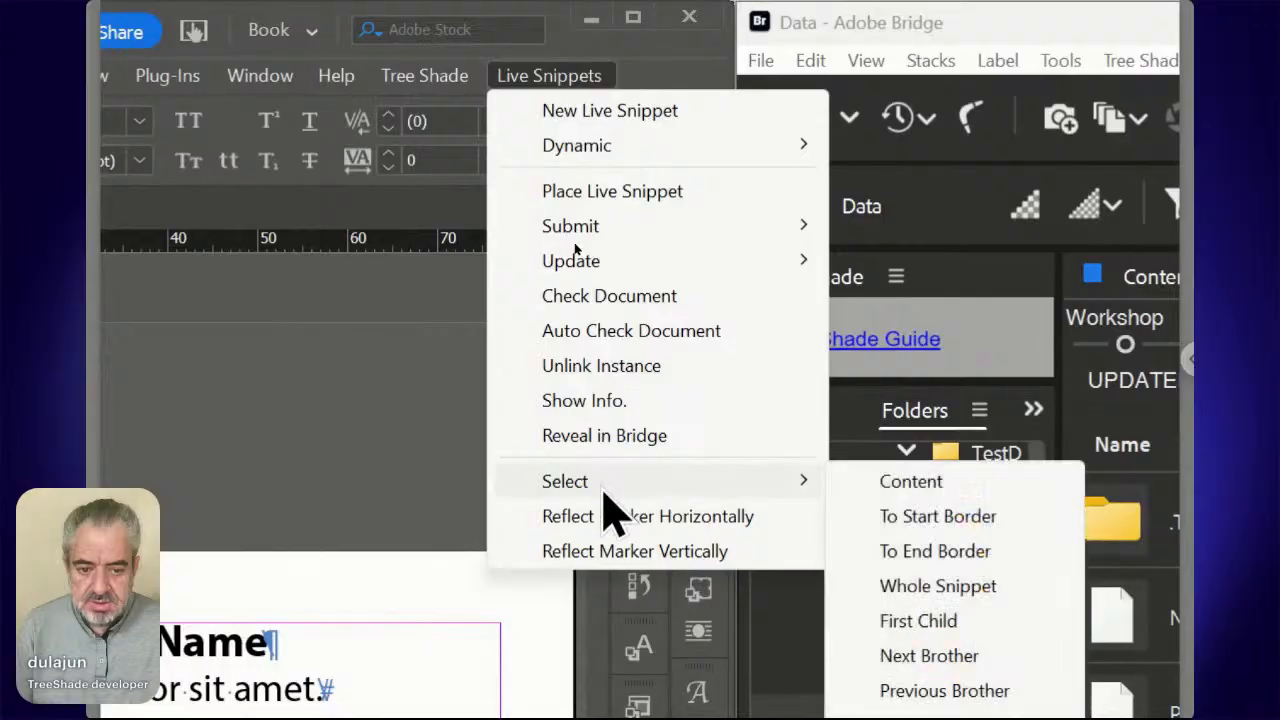
left_click(851, 488)
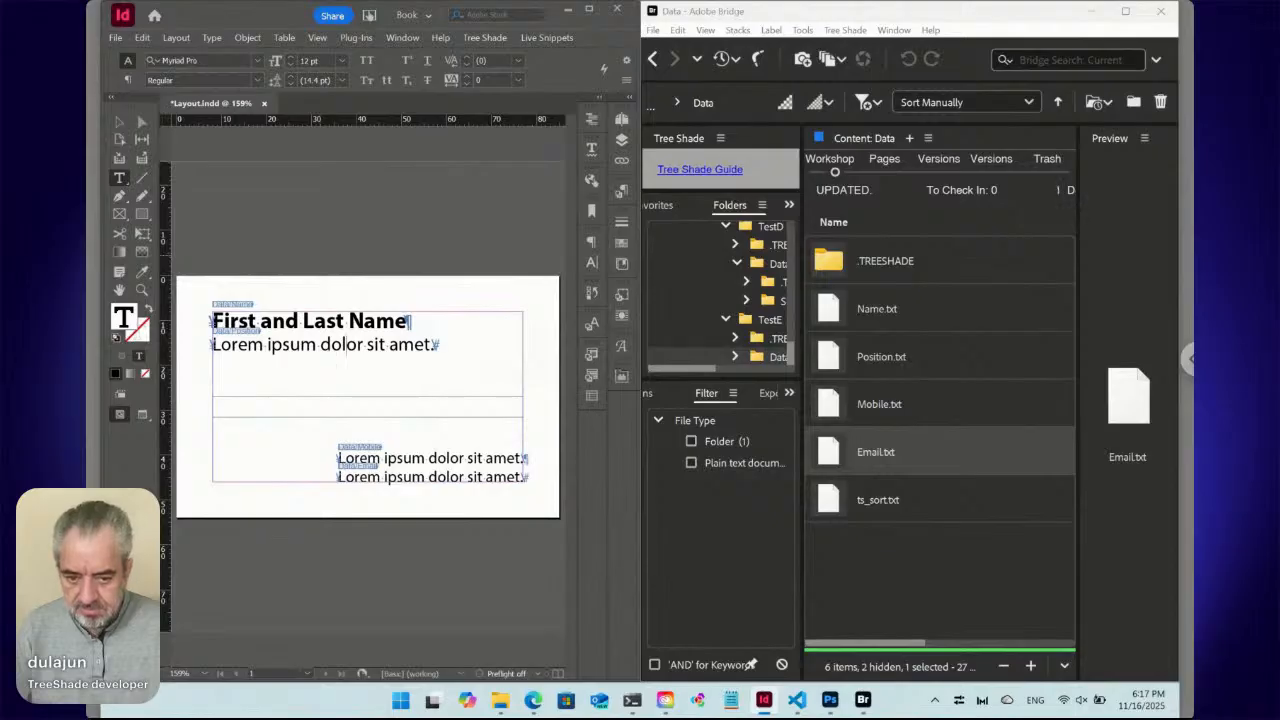
Try centre and left alignment on the position line, leaving it left-aligned and its text unchanged.
key("ctrl+shift+c")
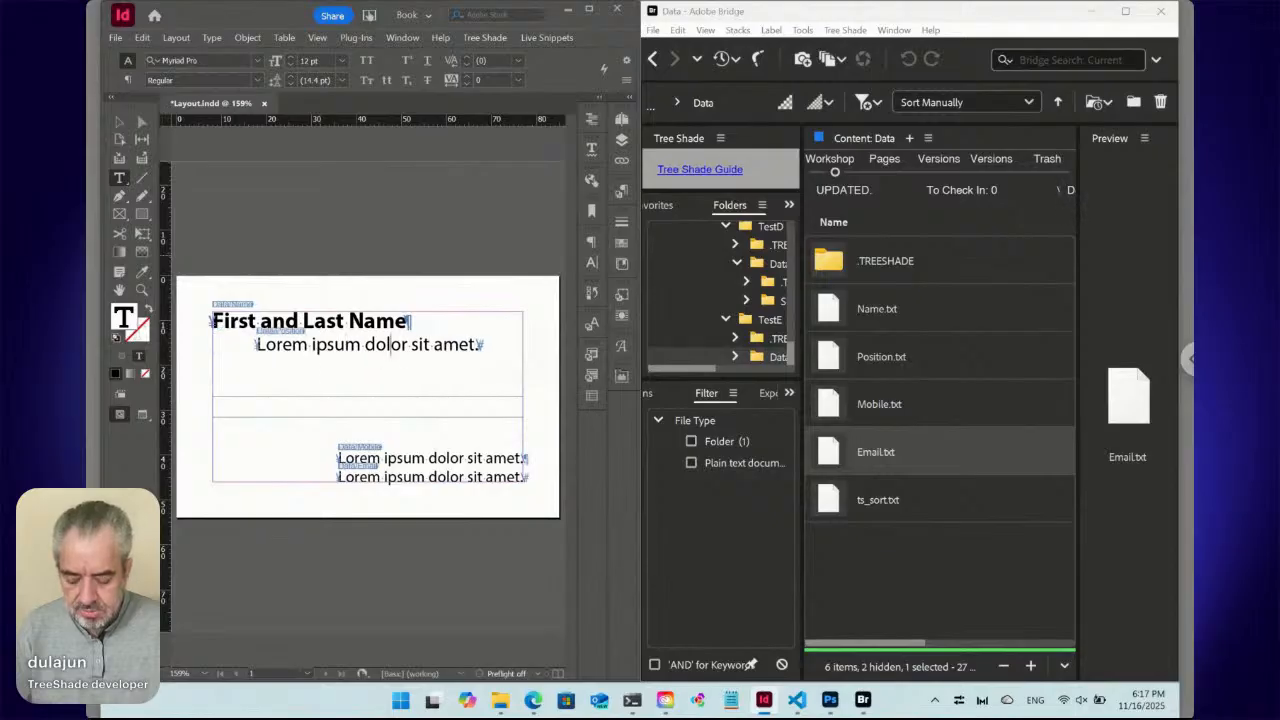
key("ctrl+shift+l")
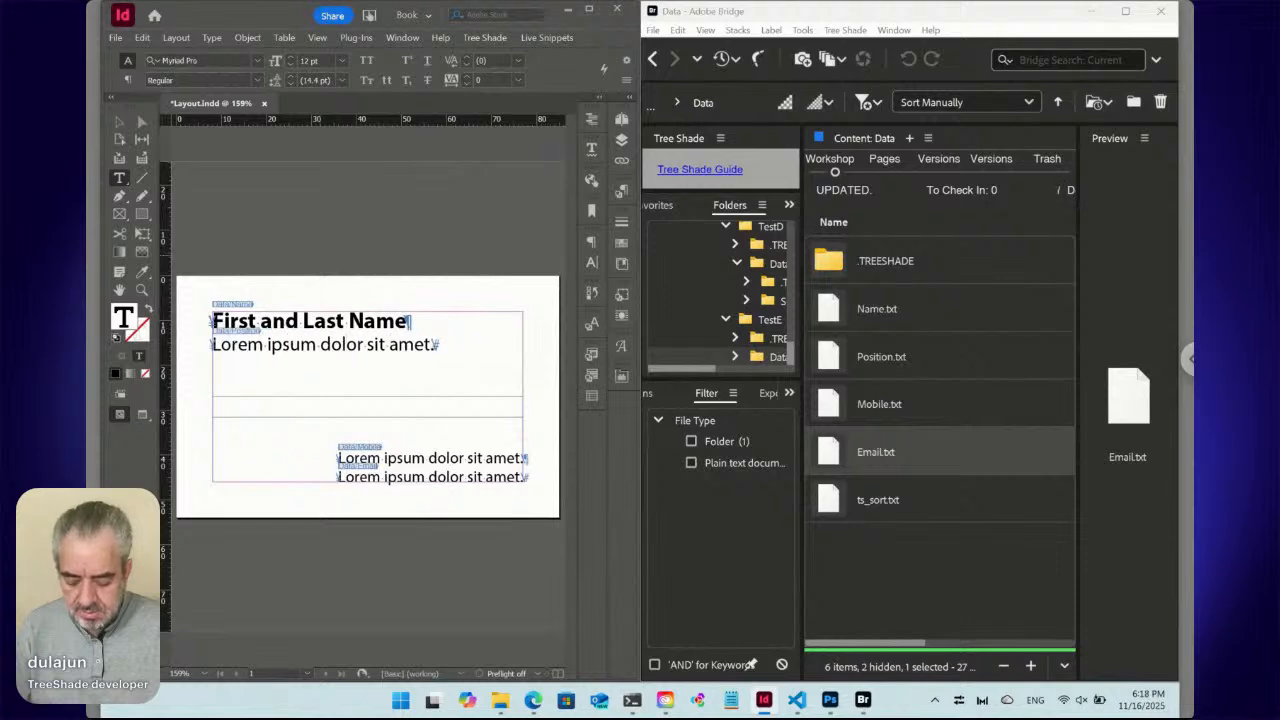
type("C")
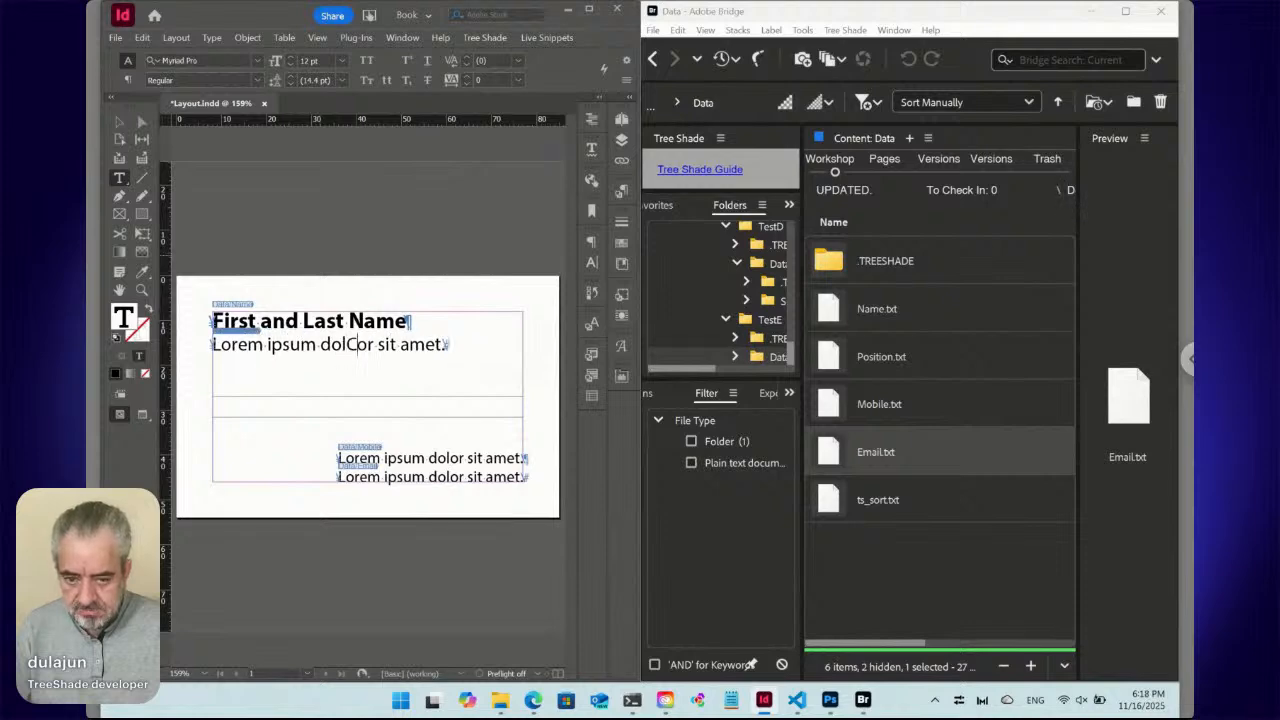
key("BackSpace")
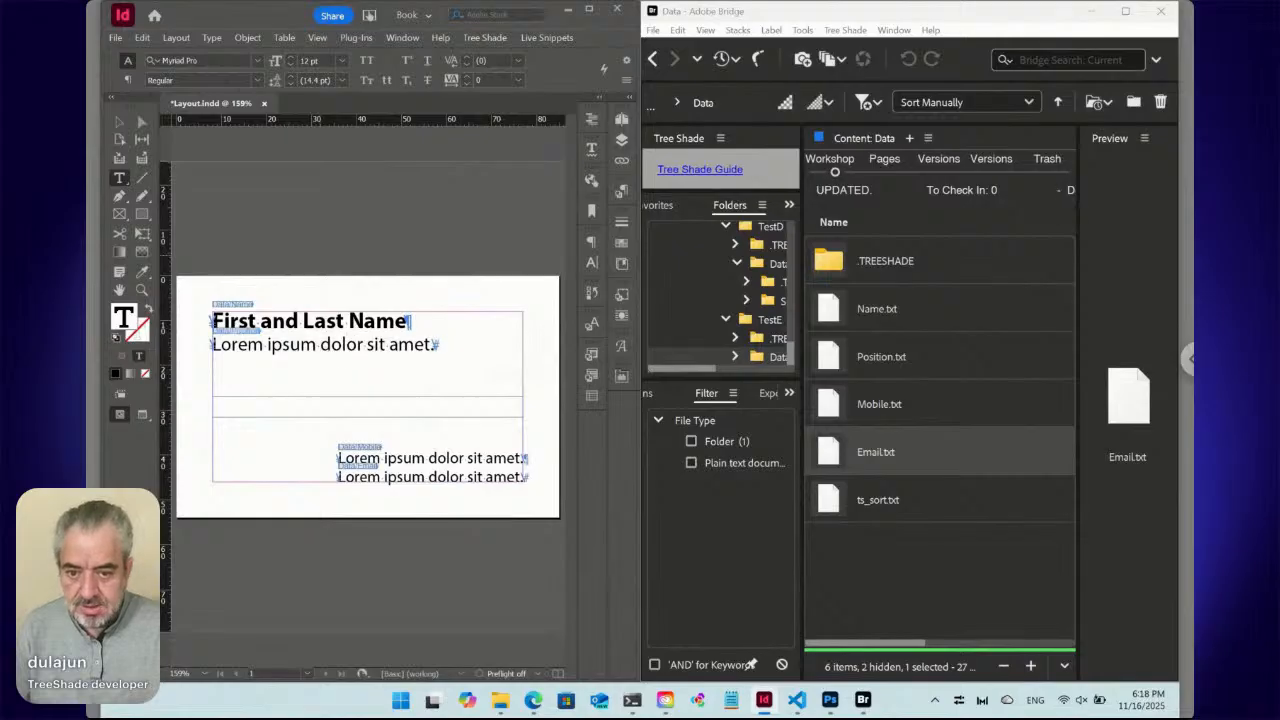
left_click(142, 38)
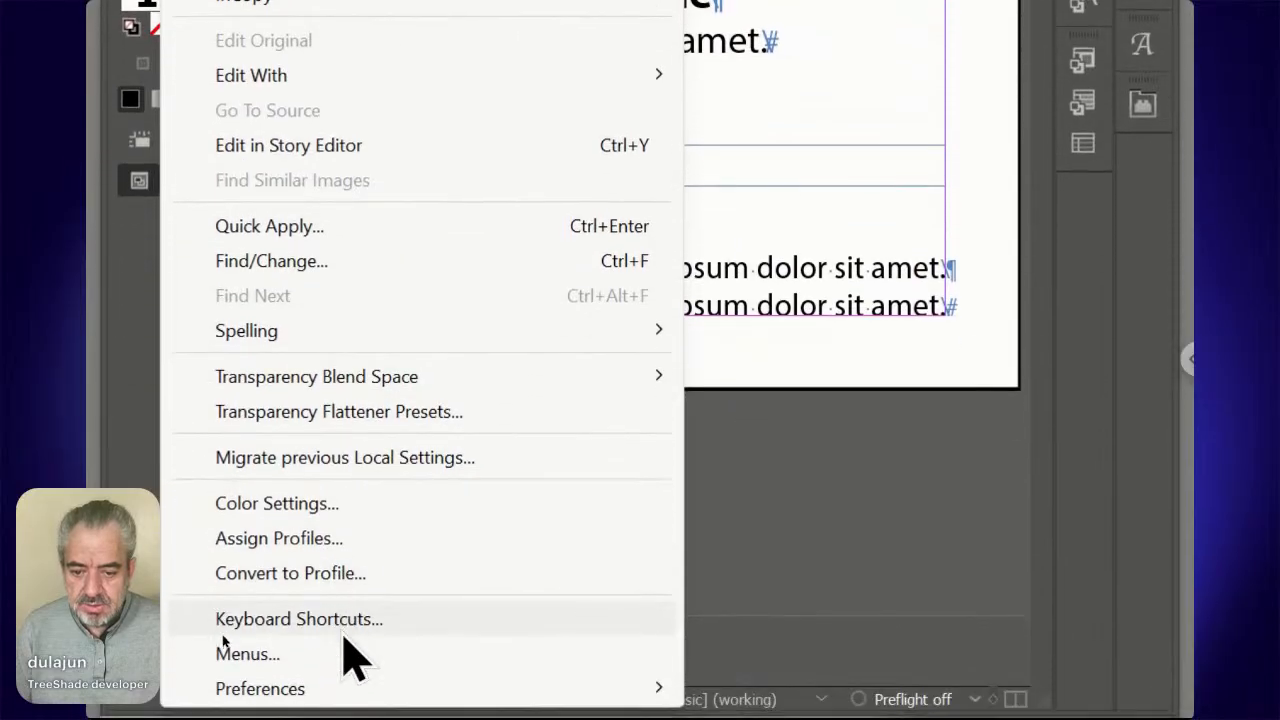
In Keyboard Shortcuts, show the Scripts area and pick the Tree Shade Content command.
left_click(345, 620)
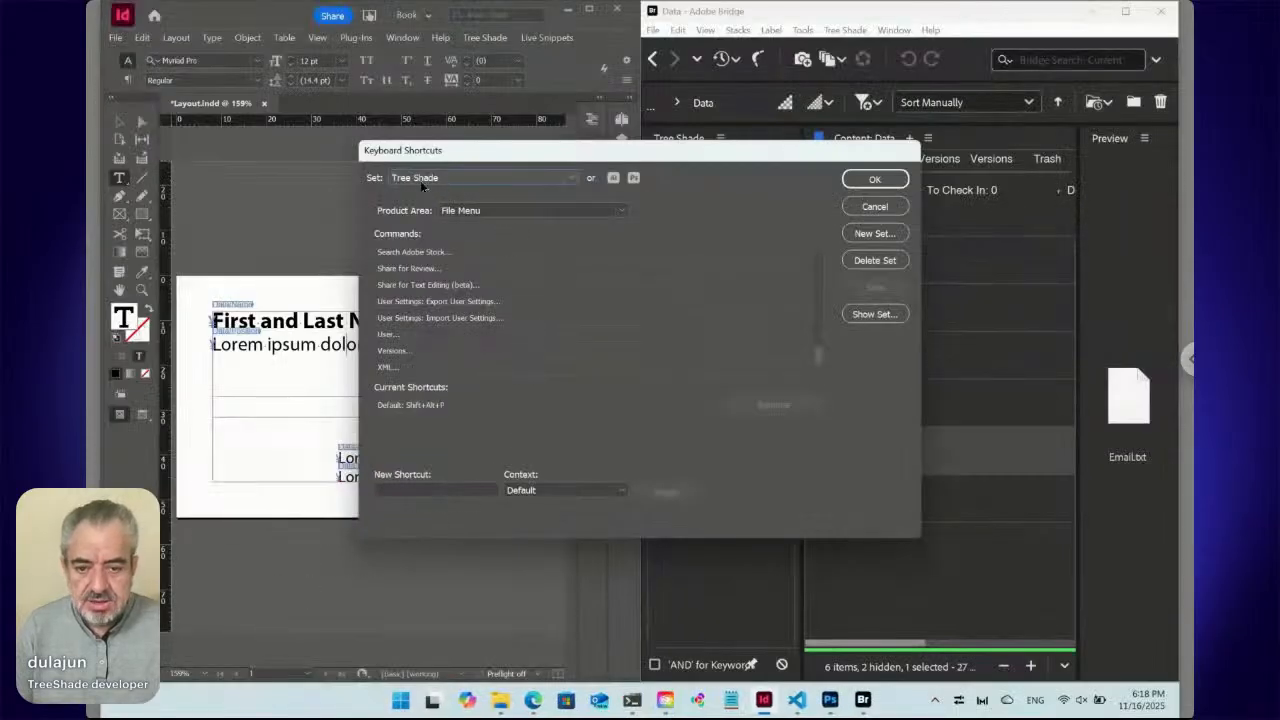
left_click(476, 212)
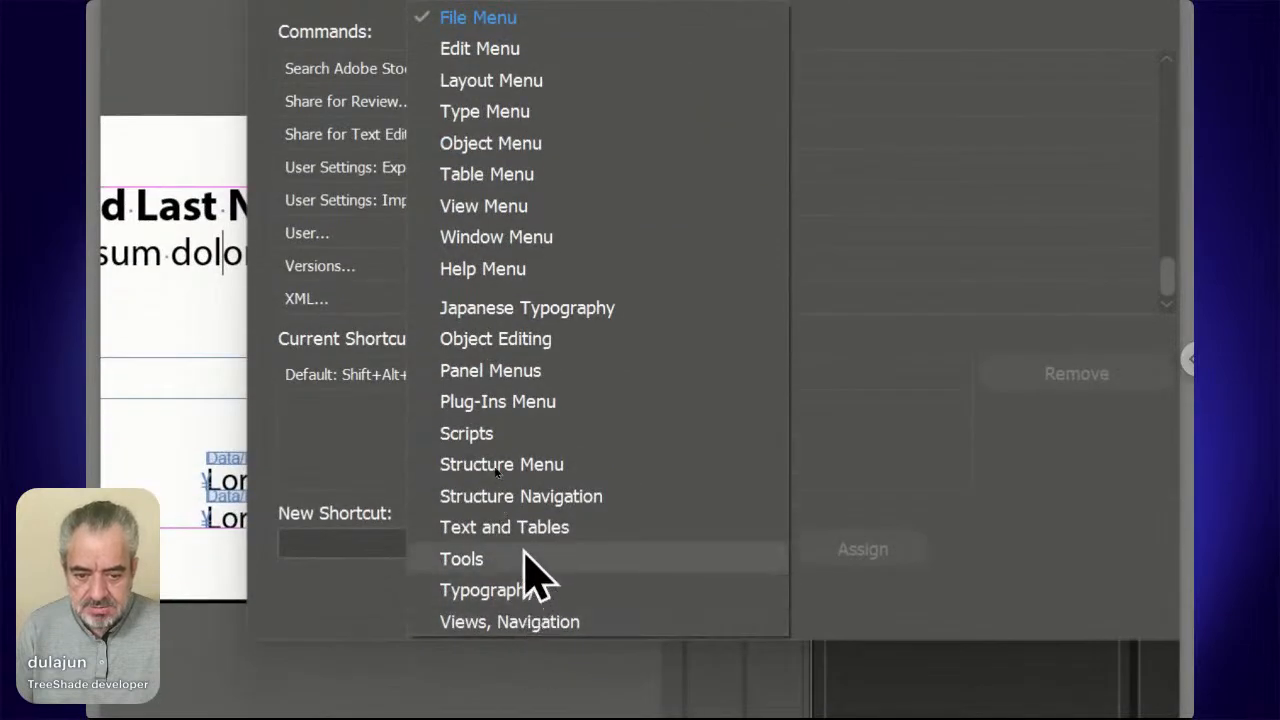
left_click(466, 433)
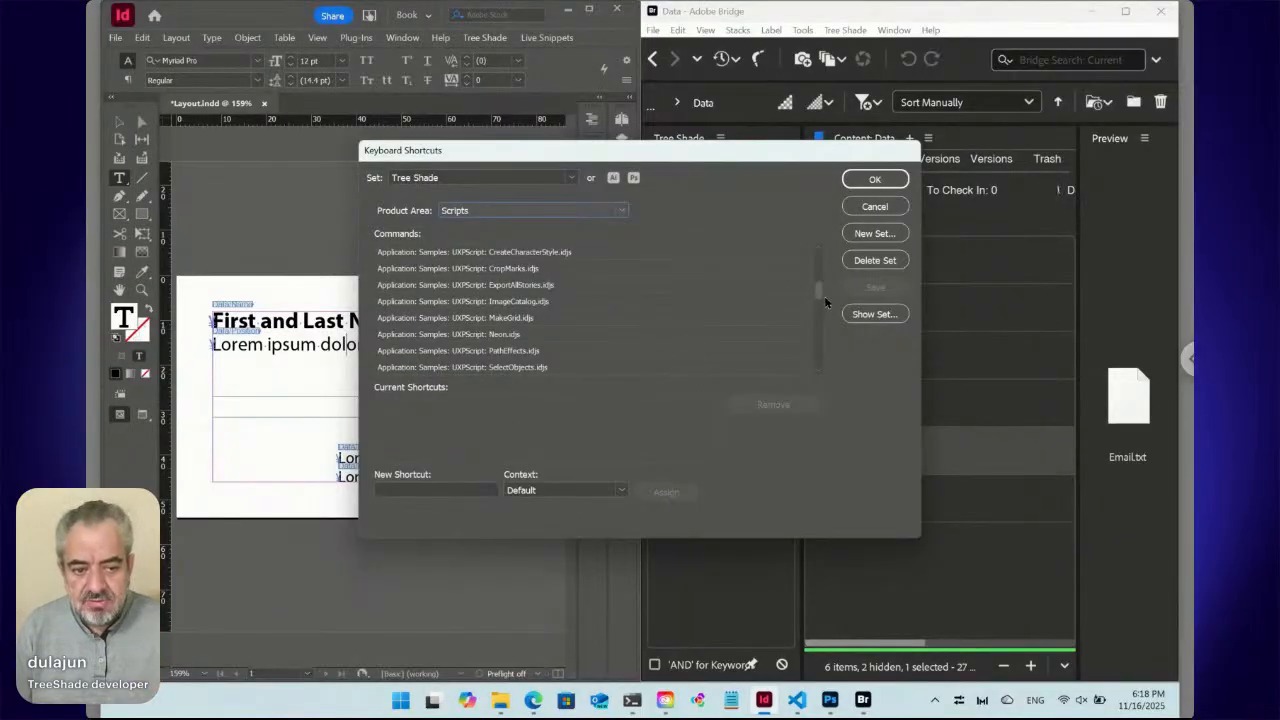
scroll(818, 300, "down", 6)
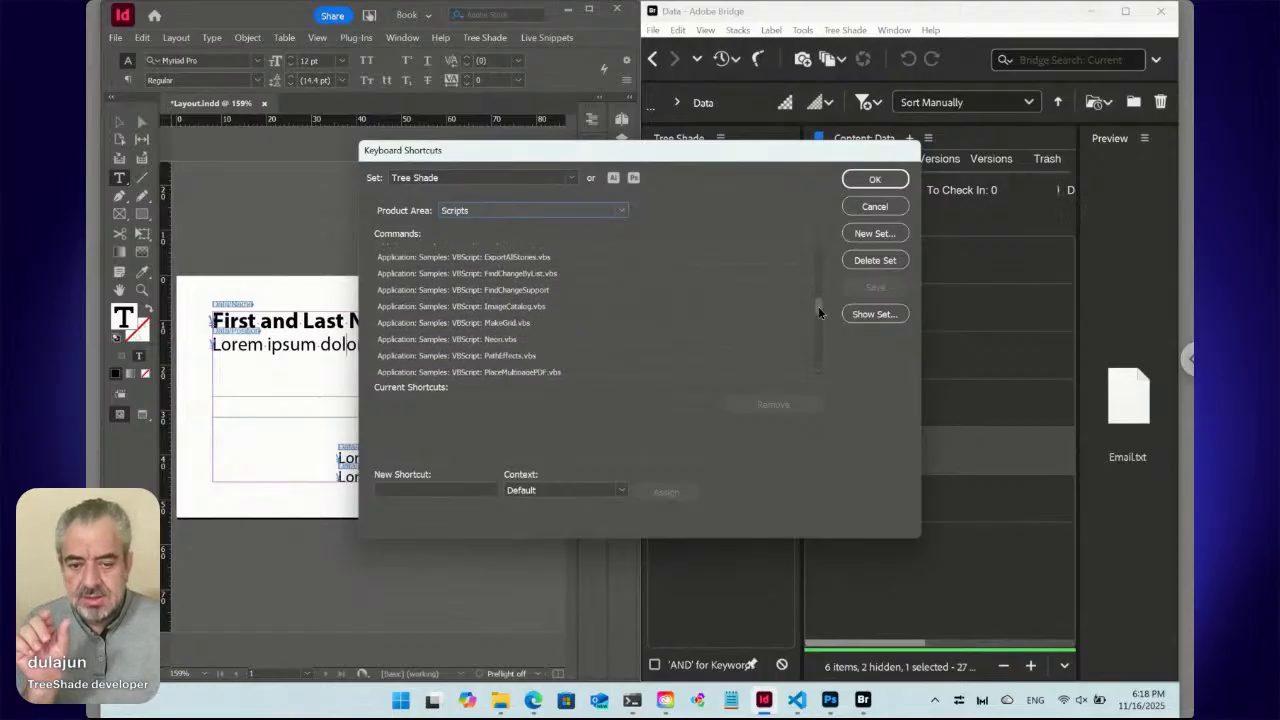
scroll(818, 322, "down", 5)
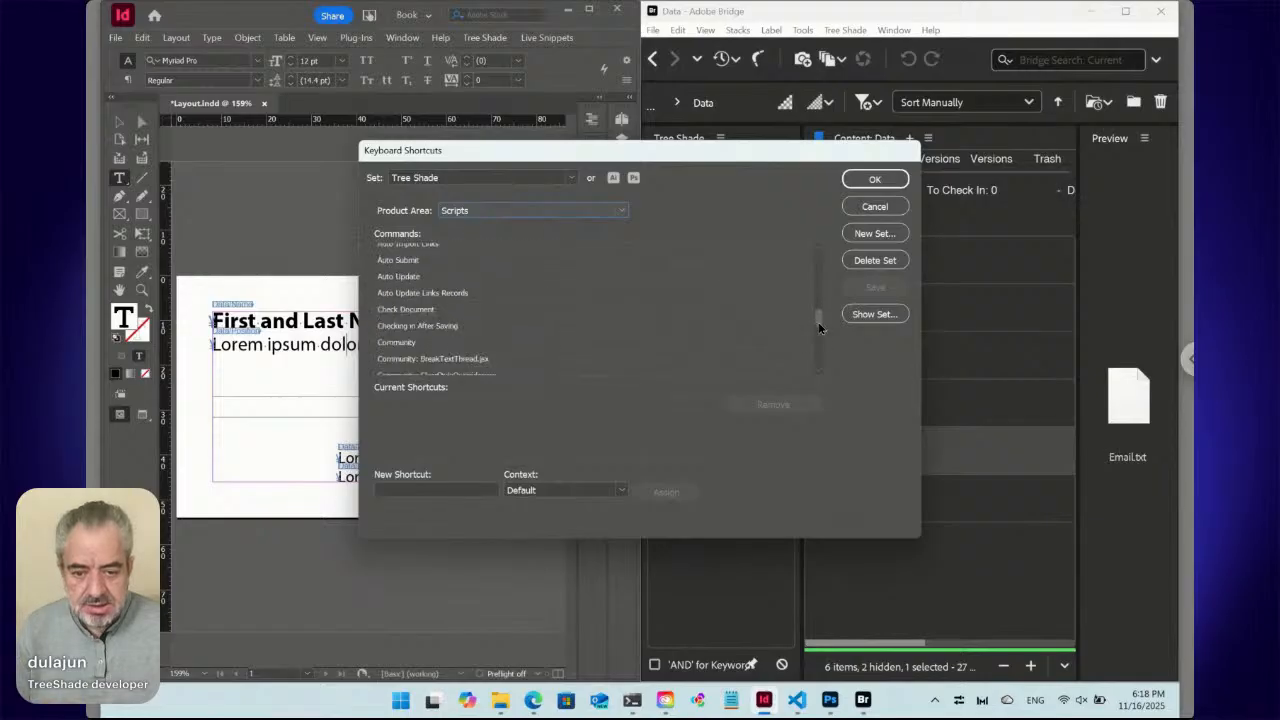
scroll(818, 325, "down", 4)
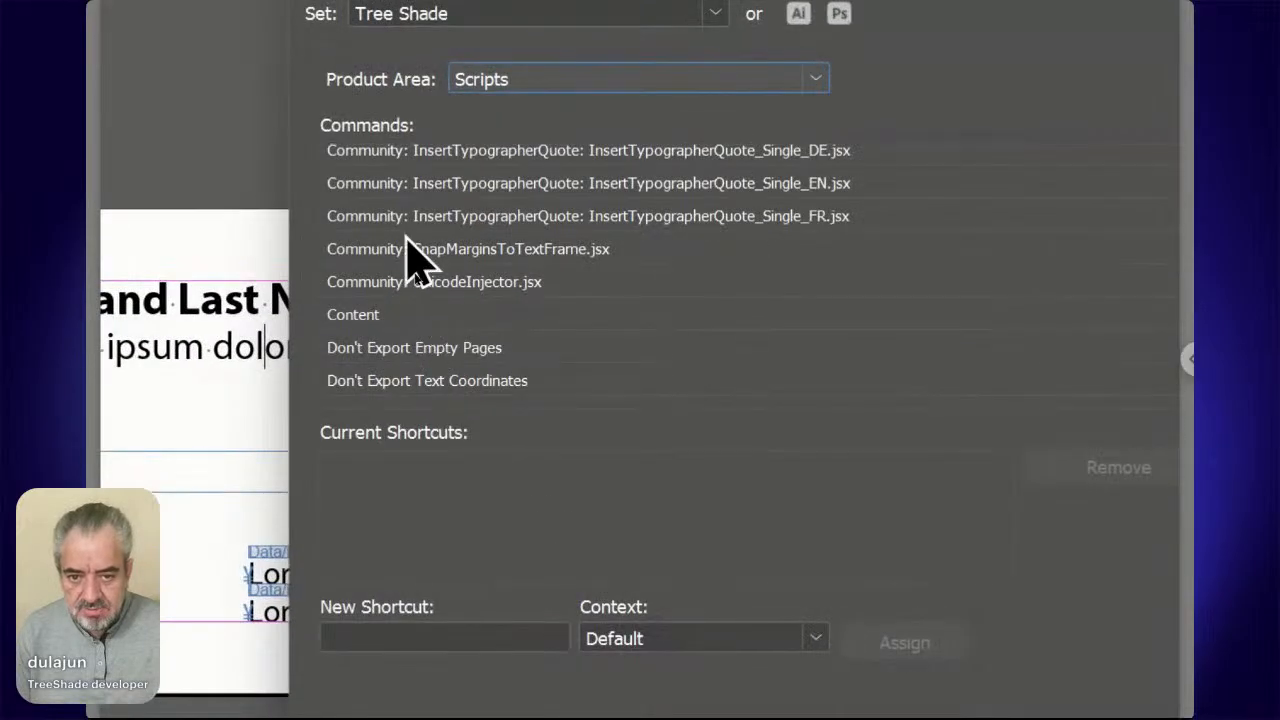
left_click(400, 314)
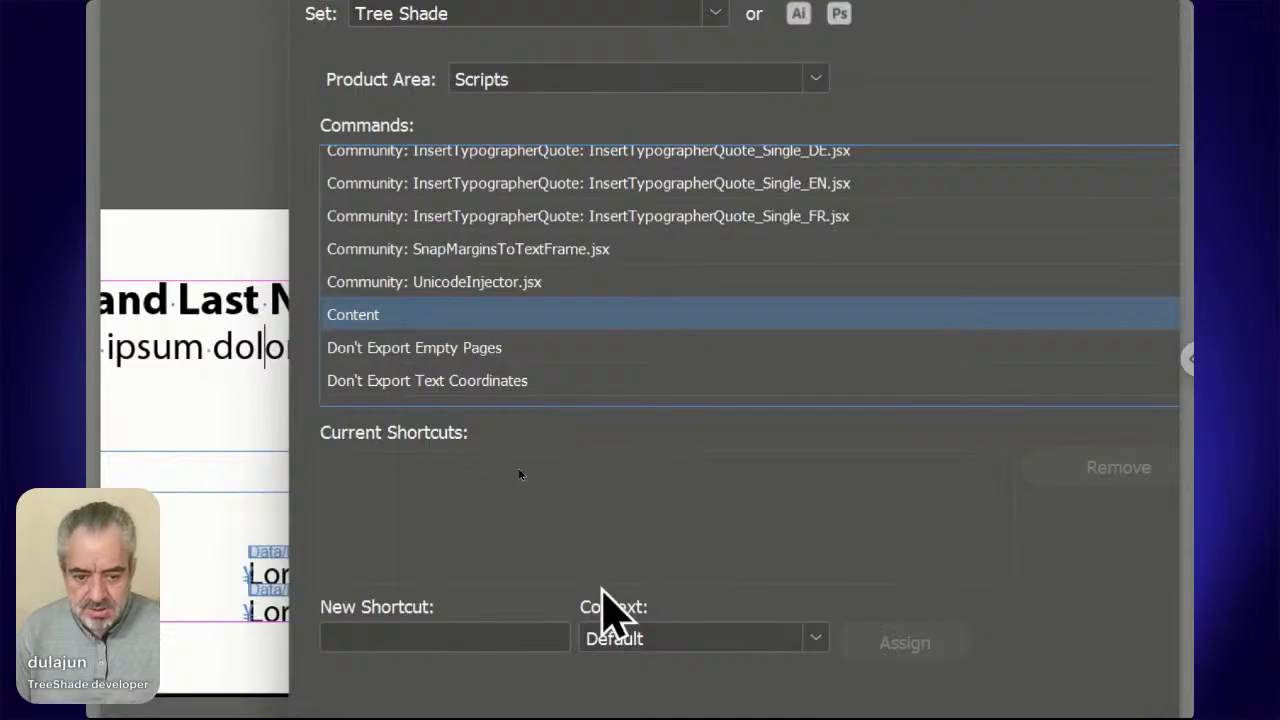
Assign Shift+Alt+C to Content in the Text context and confirm the shortcut settings.
left_click(630, 640)
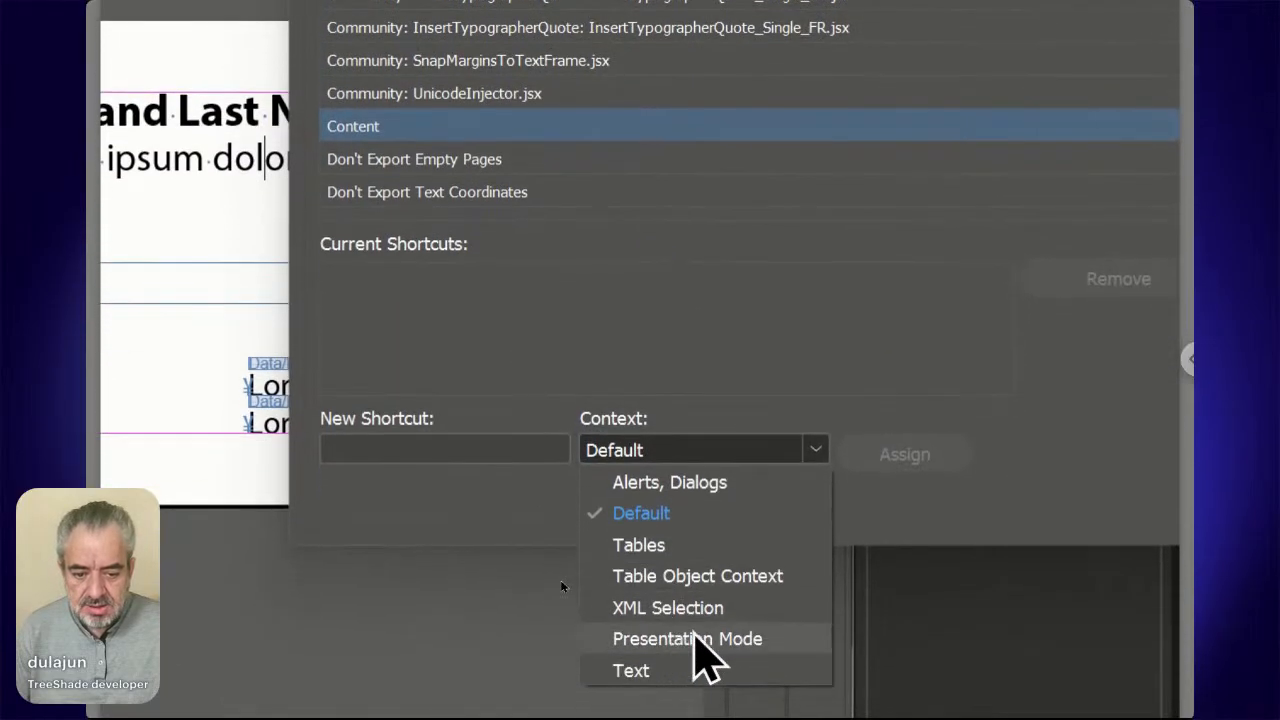
left_click(688, 670)
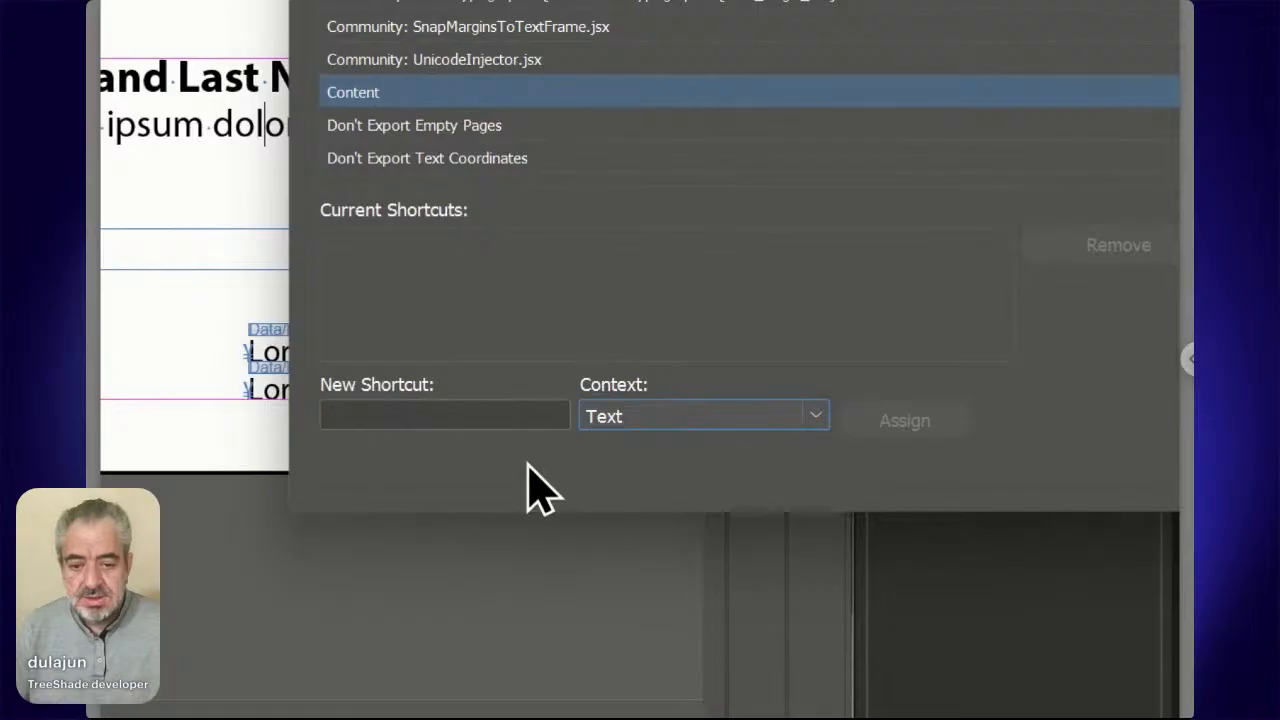
left_click(493, 415)
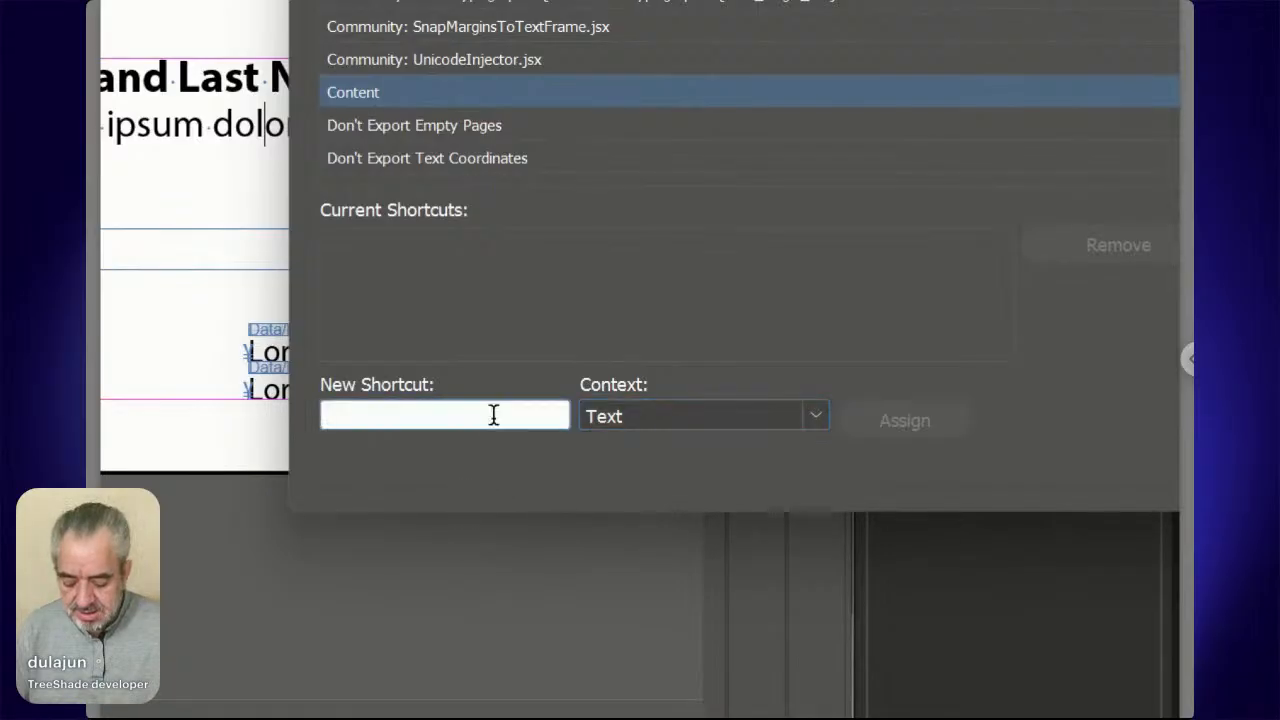
key("shift+alt+c")
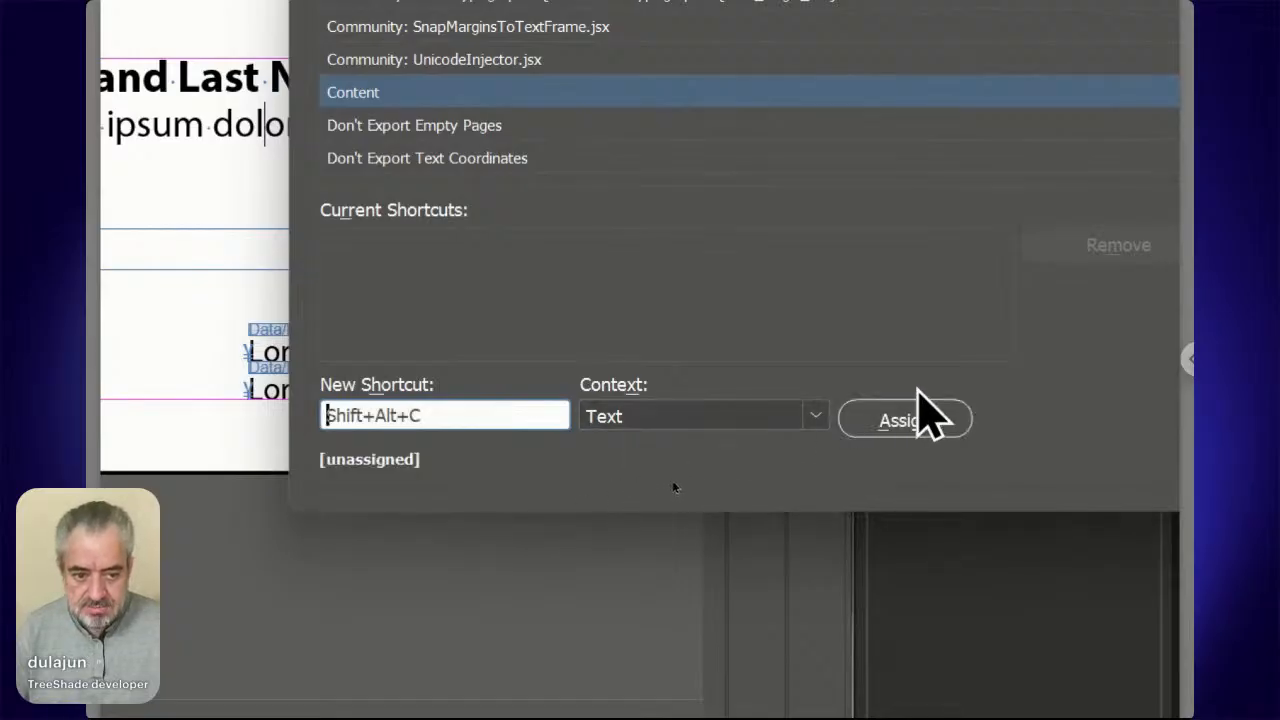
left_click(913, 416)
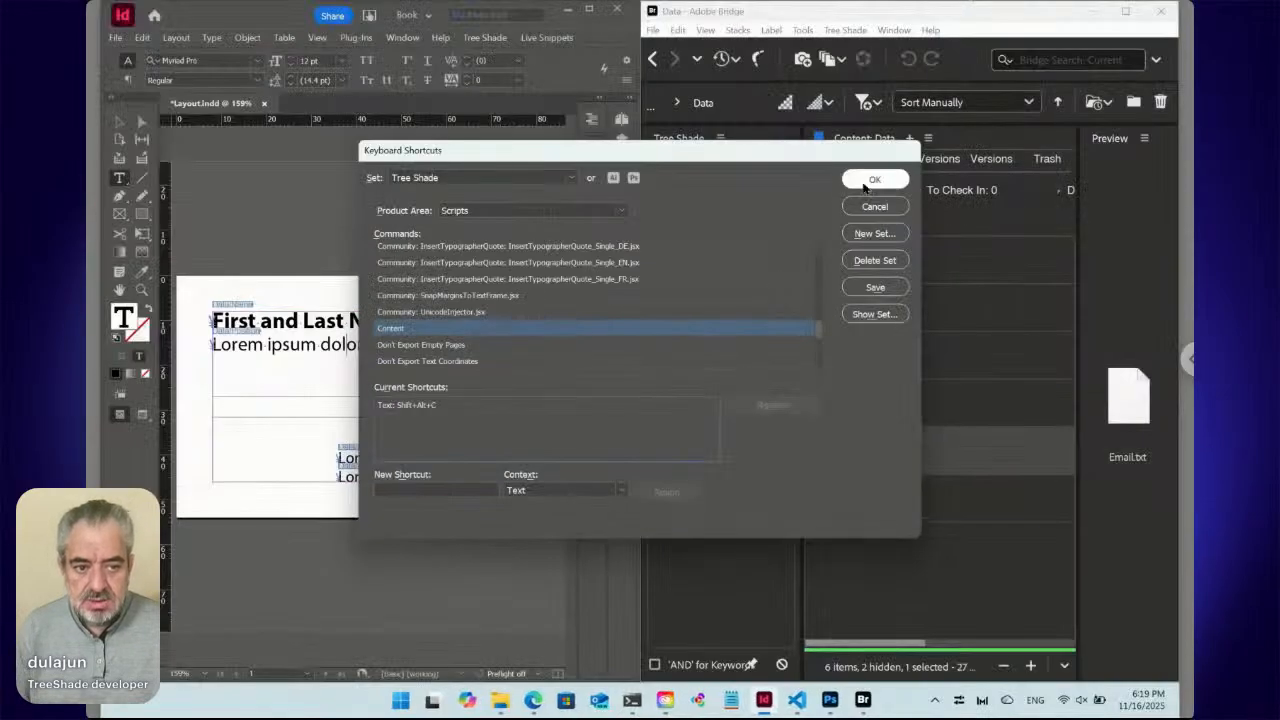
left_click(866, 186)
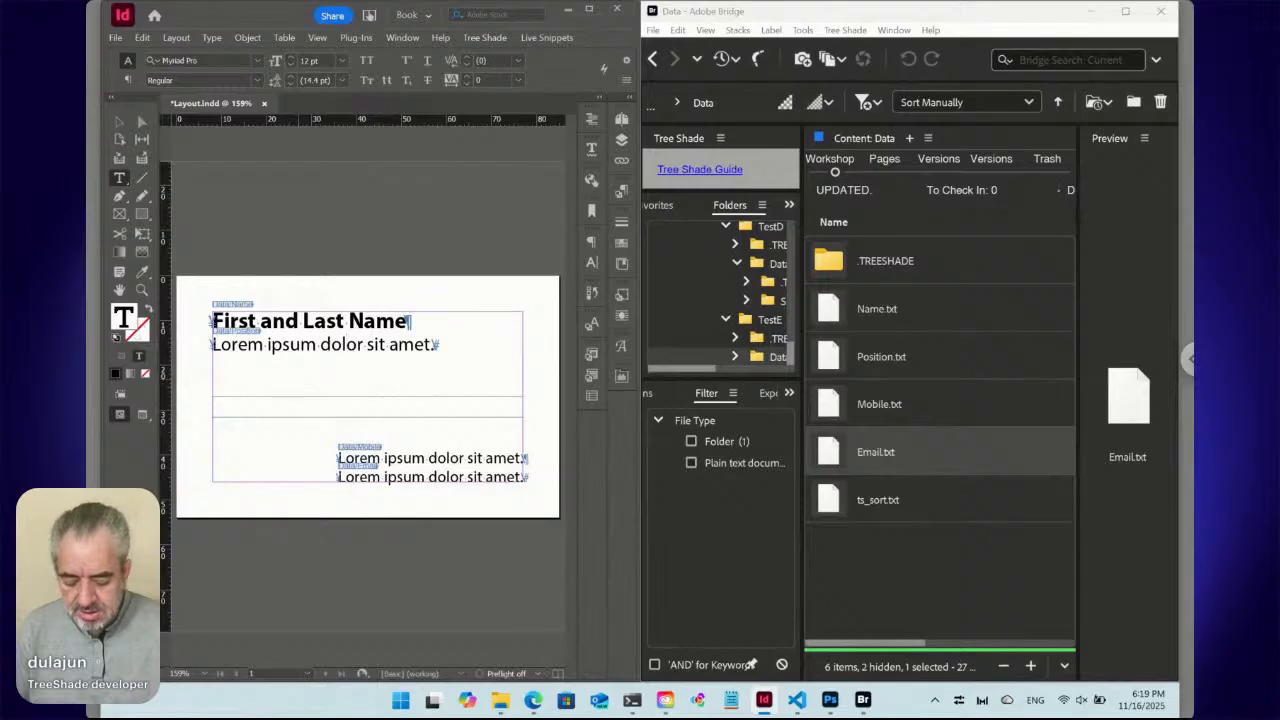
Replace the position line's Lorem ipsum placeholder with 'Job Position'.
triple_click(346, 345)
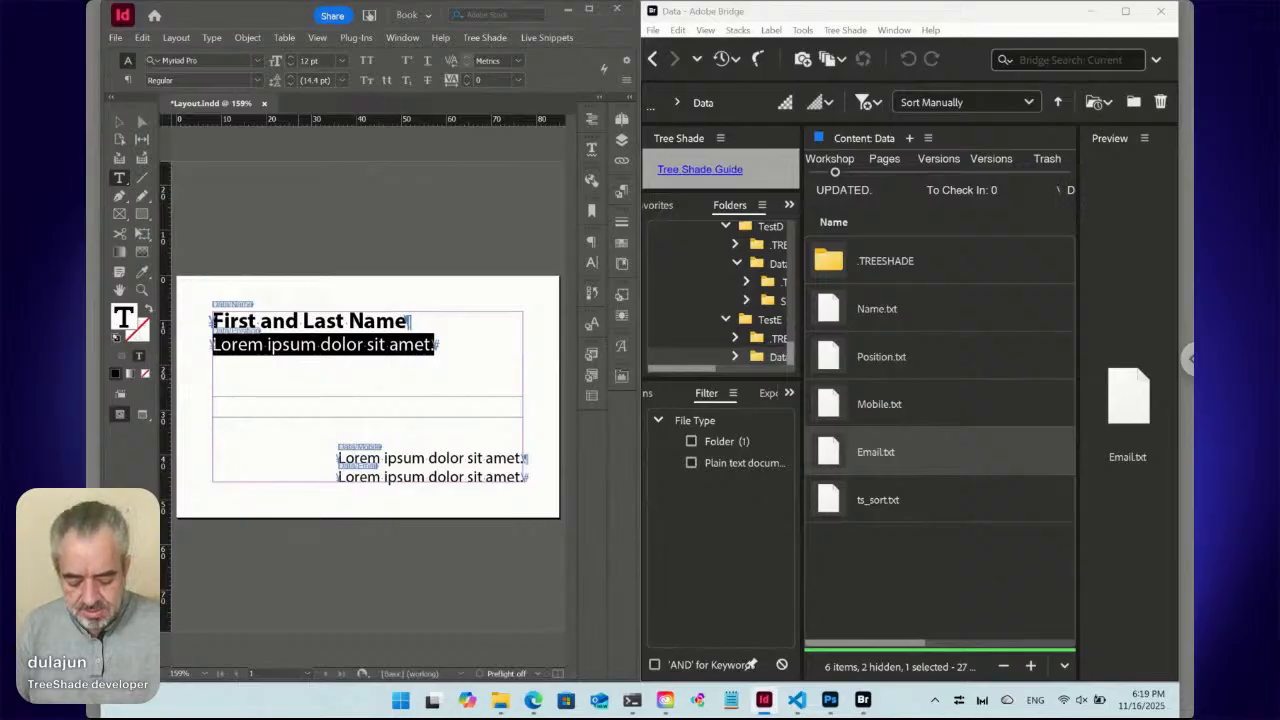
type("Job")
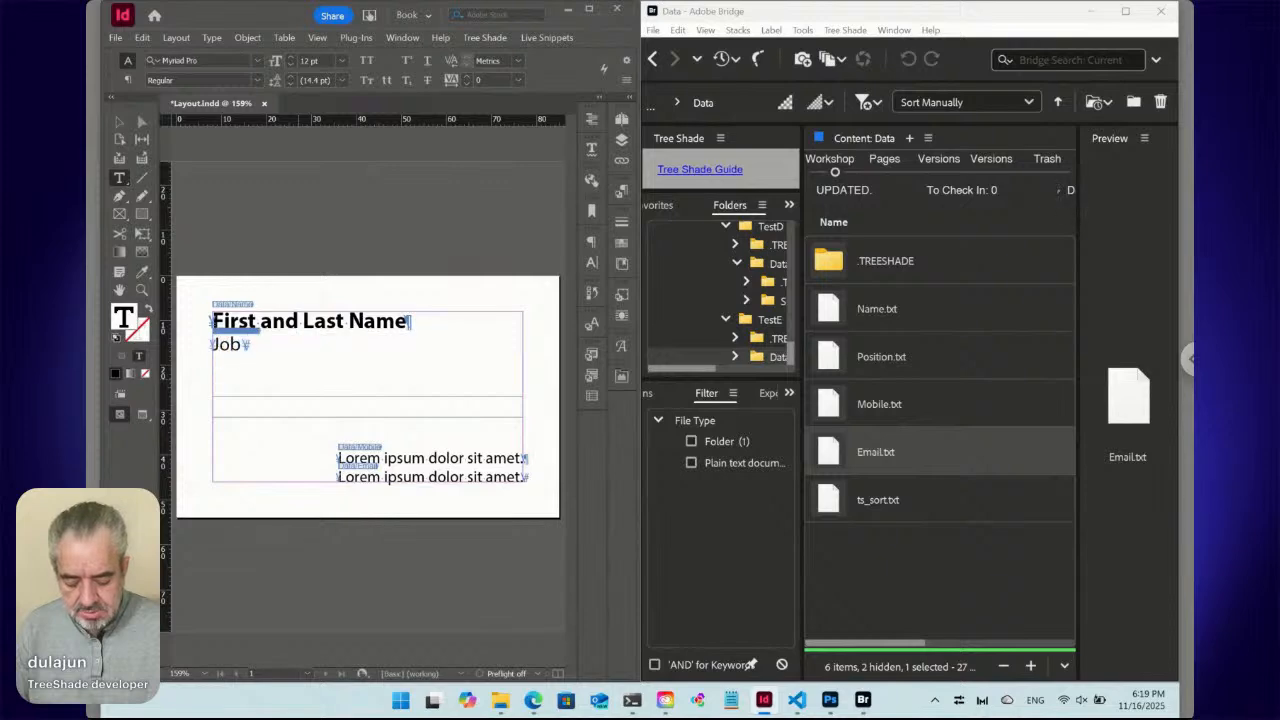
type(" Position")
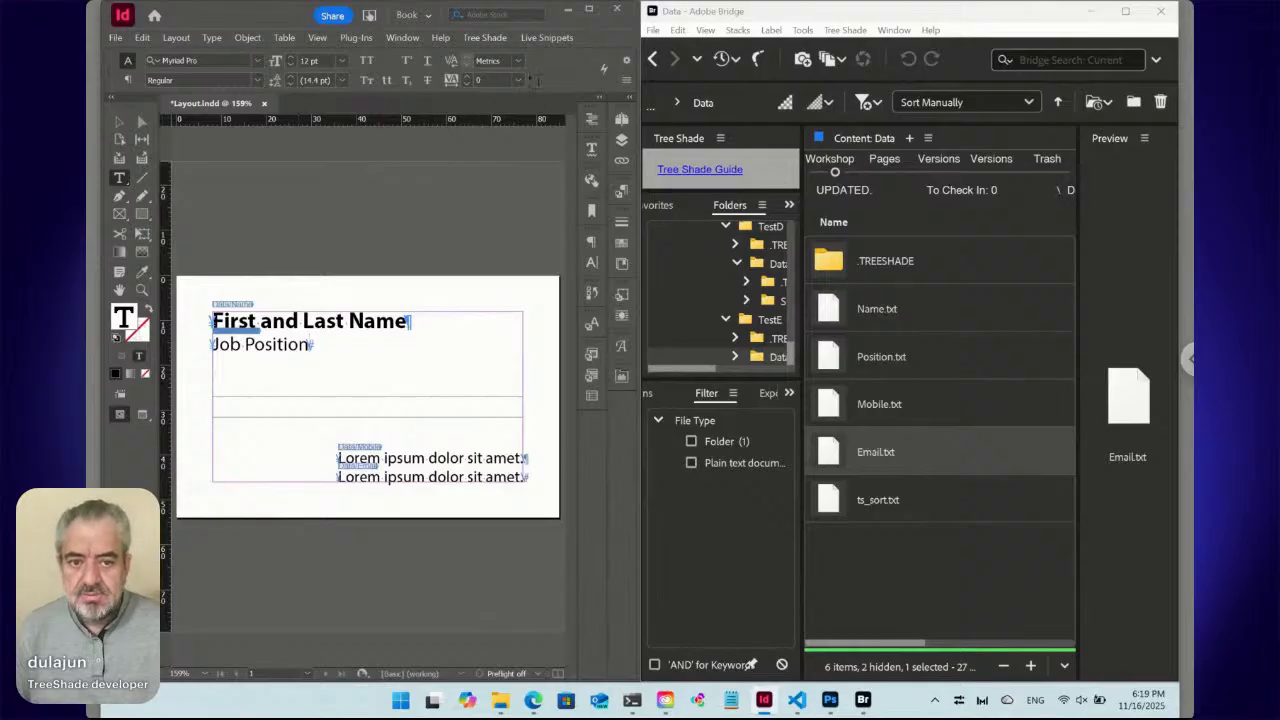
Submit only the selected Job Position snippet via Live Snippets > Submit > Selected.
left_click(546, 38)
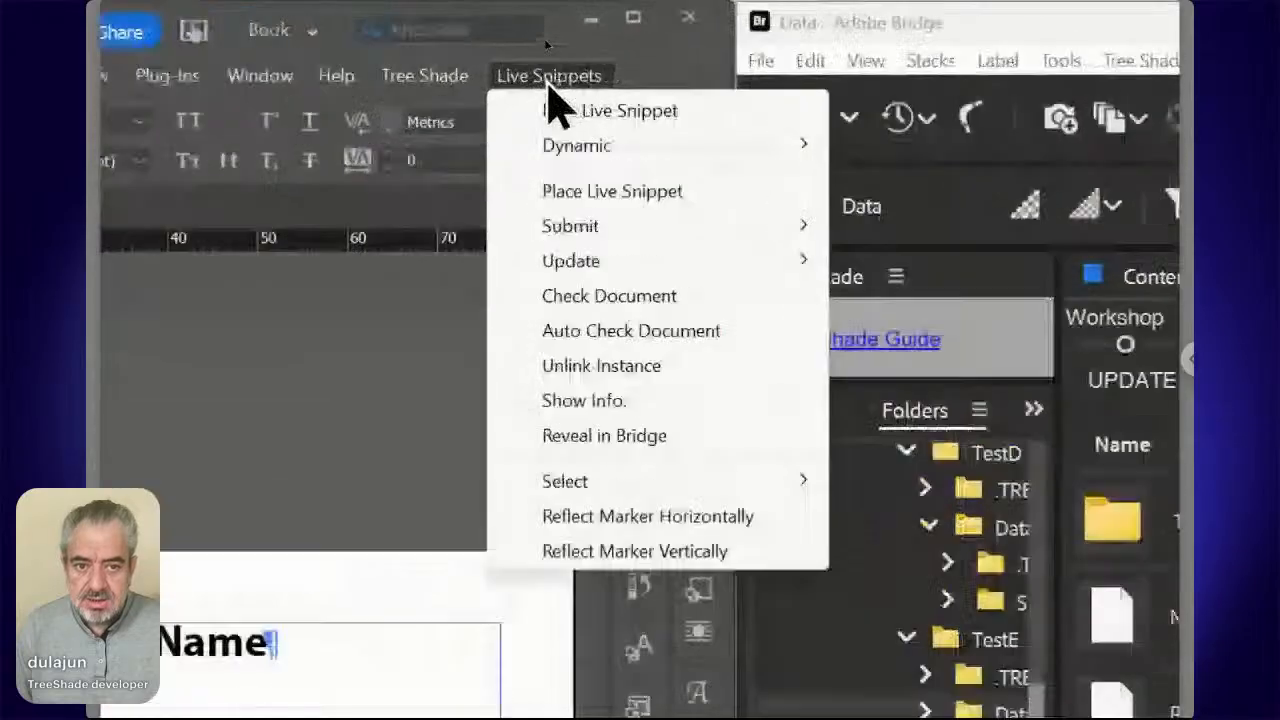
mouse_move(573, 222)
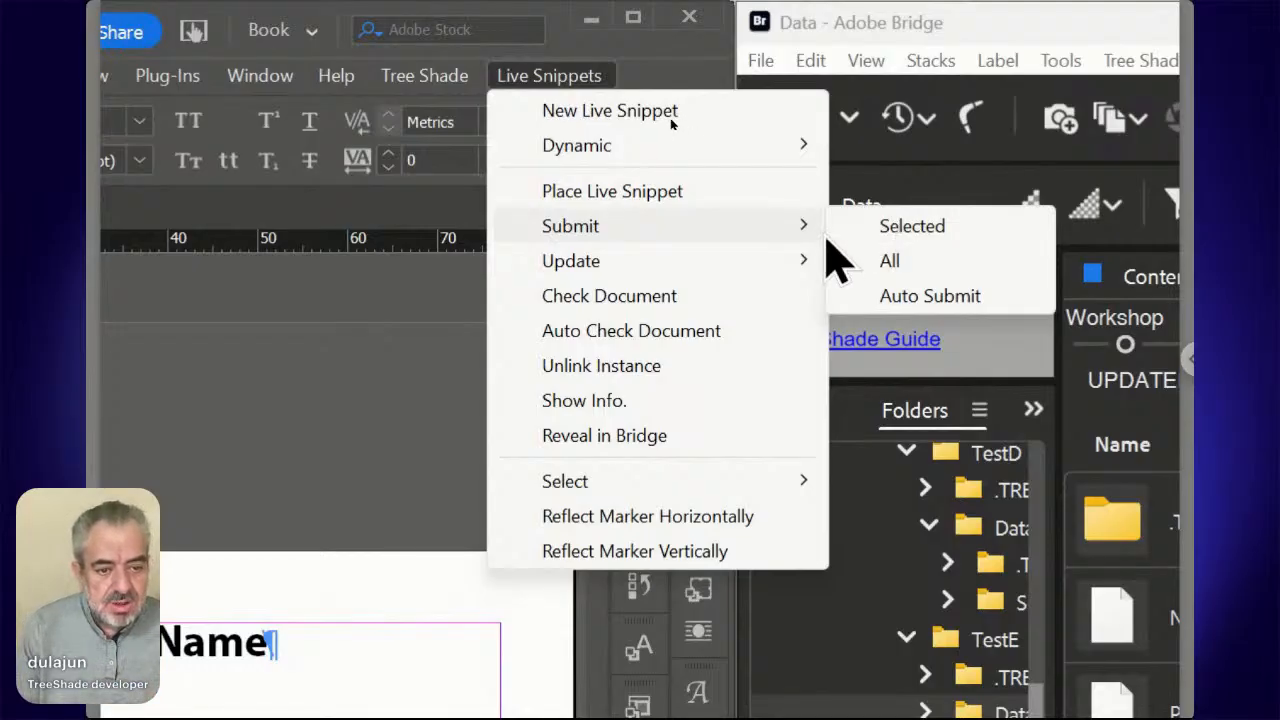
mouse_move(796, 264)
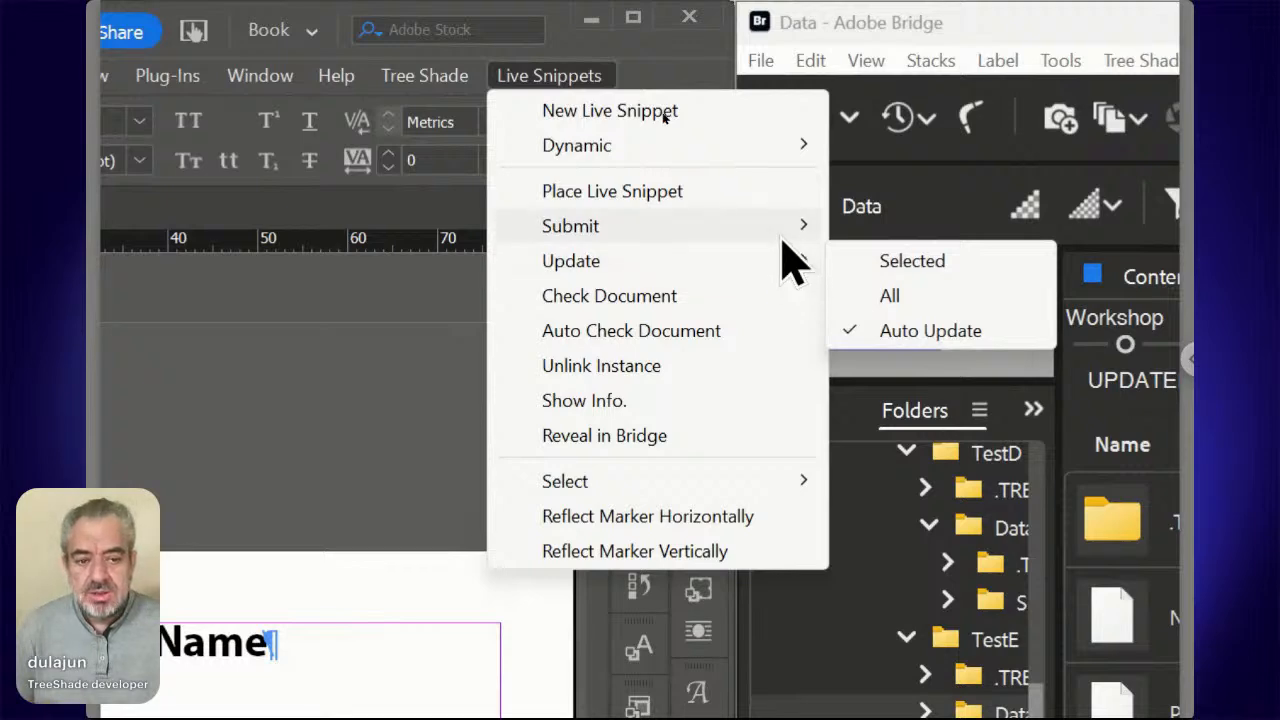
mouse_move(782, 235)
left_click(866, 230)
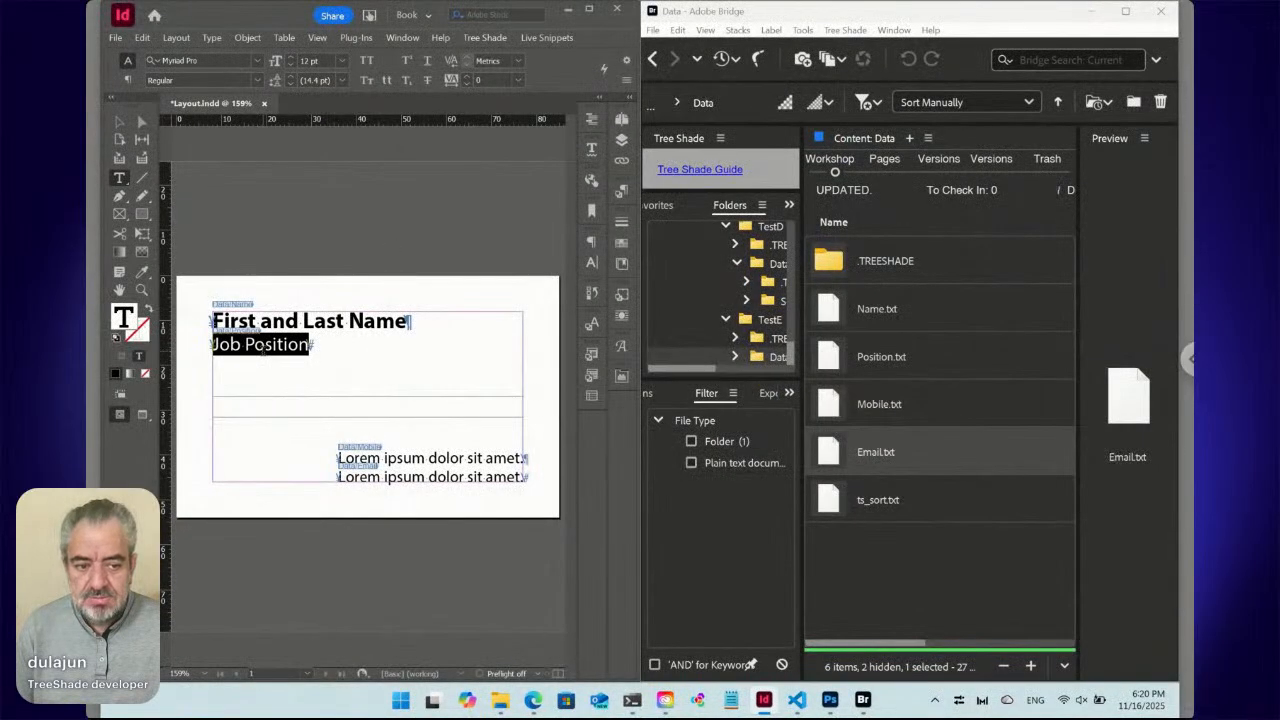
Select the first contact line and type 'M:' followed by the mobile number.
left_click(416, 457)
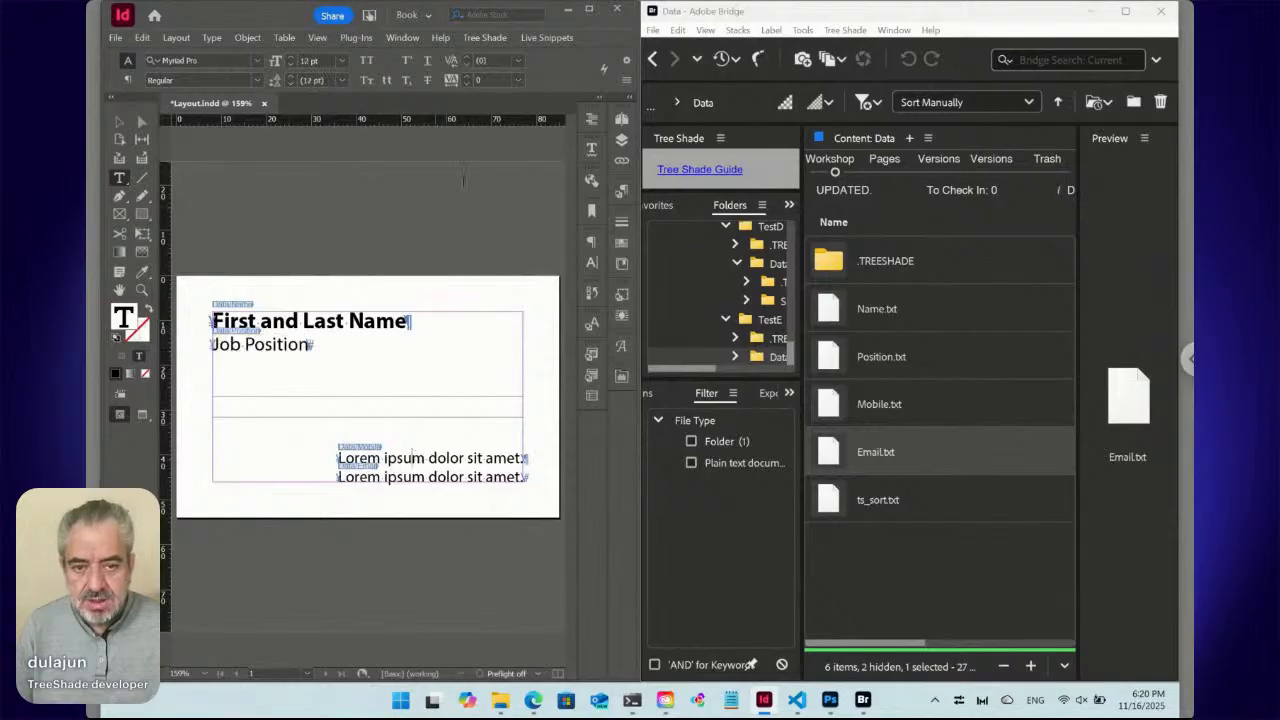
key("ctrl+a")
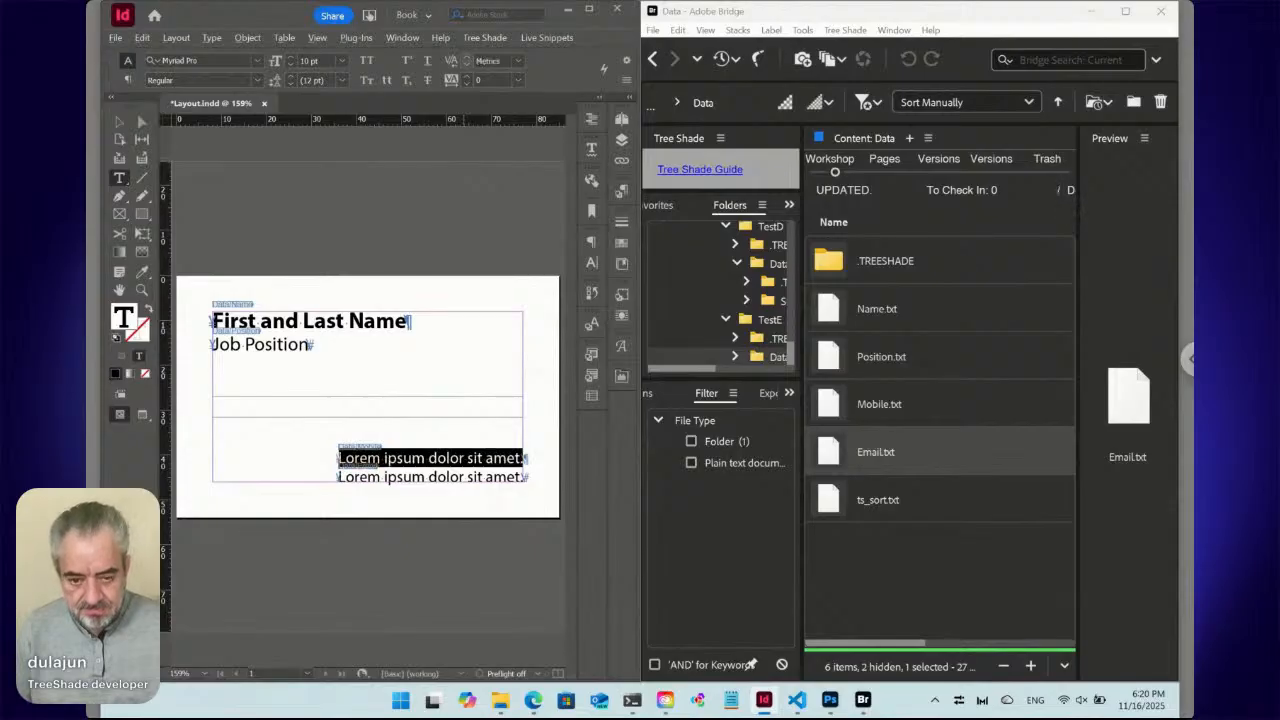
type("+")
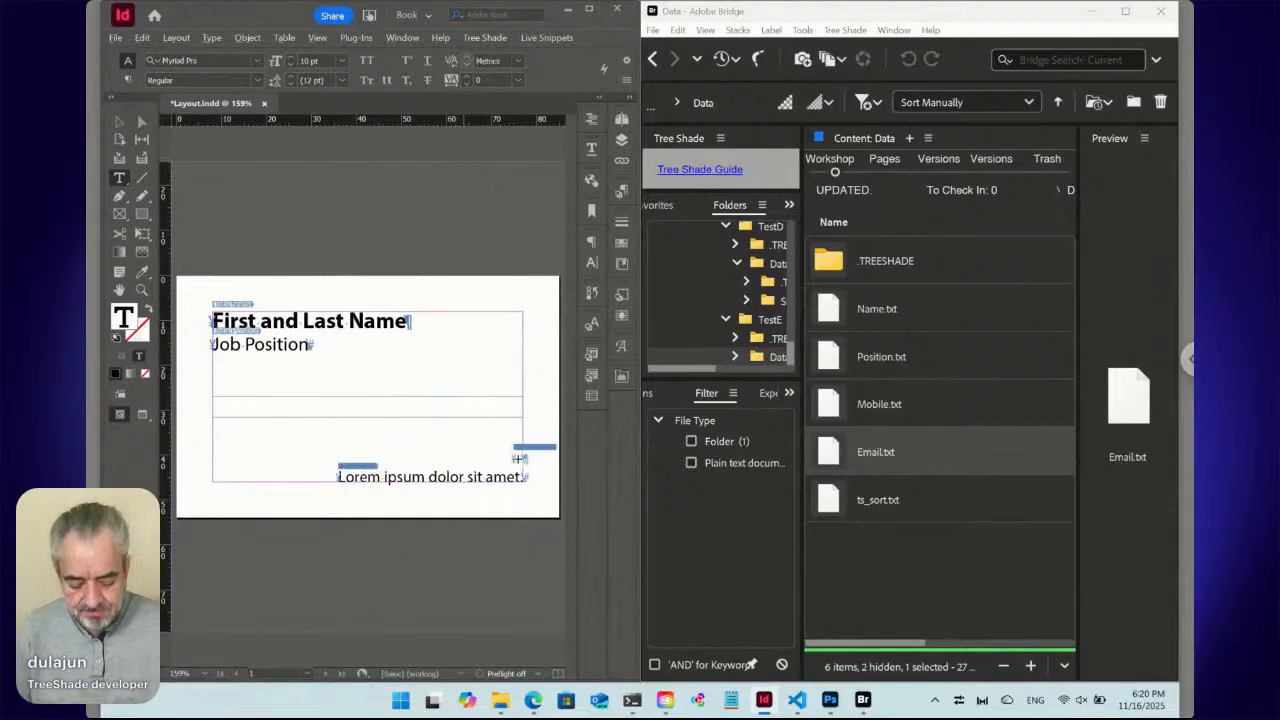
key("BackSpace")
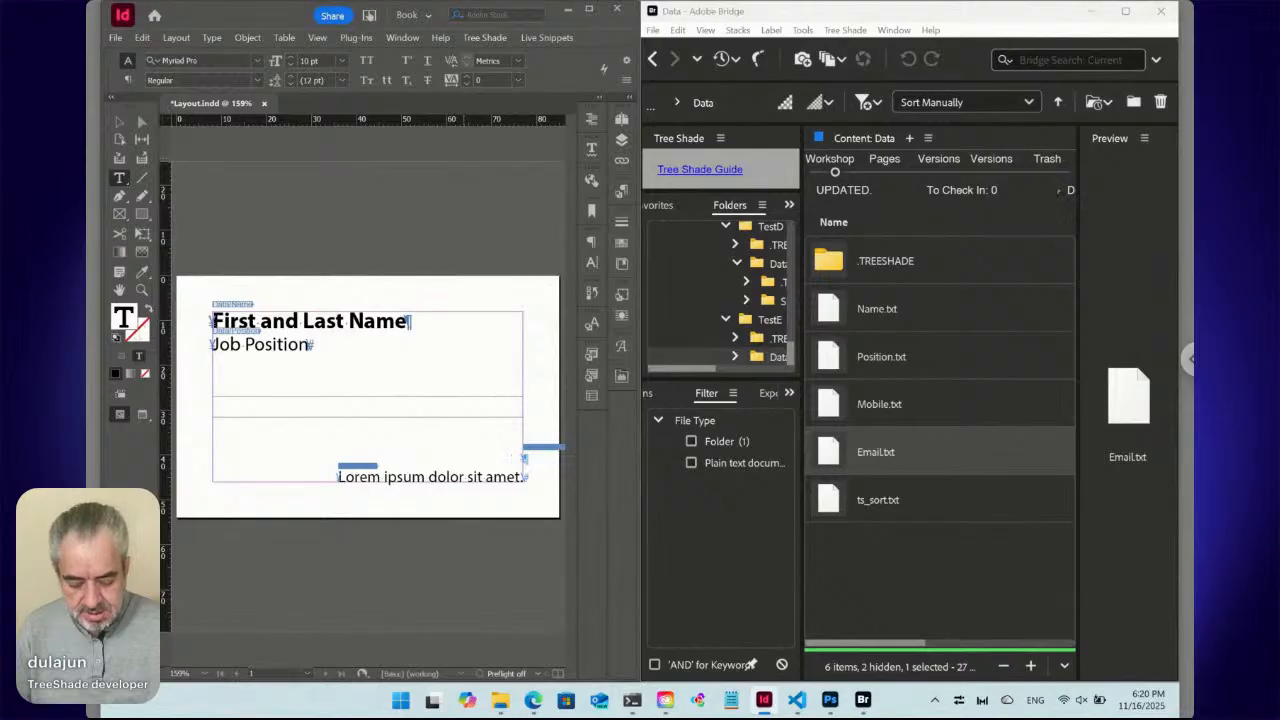
type("M:")
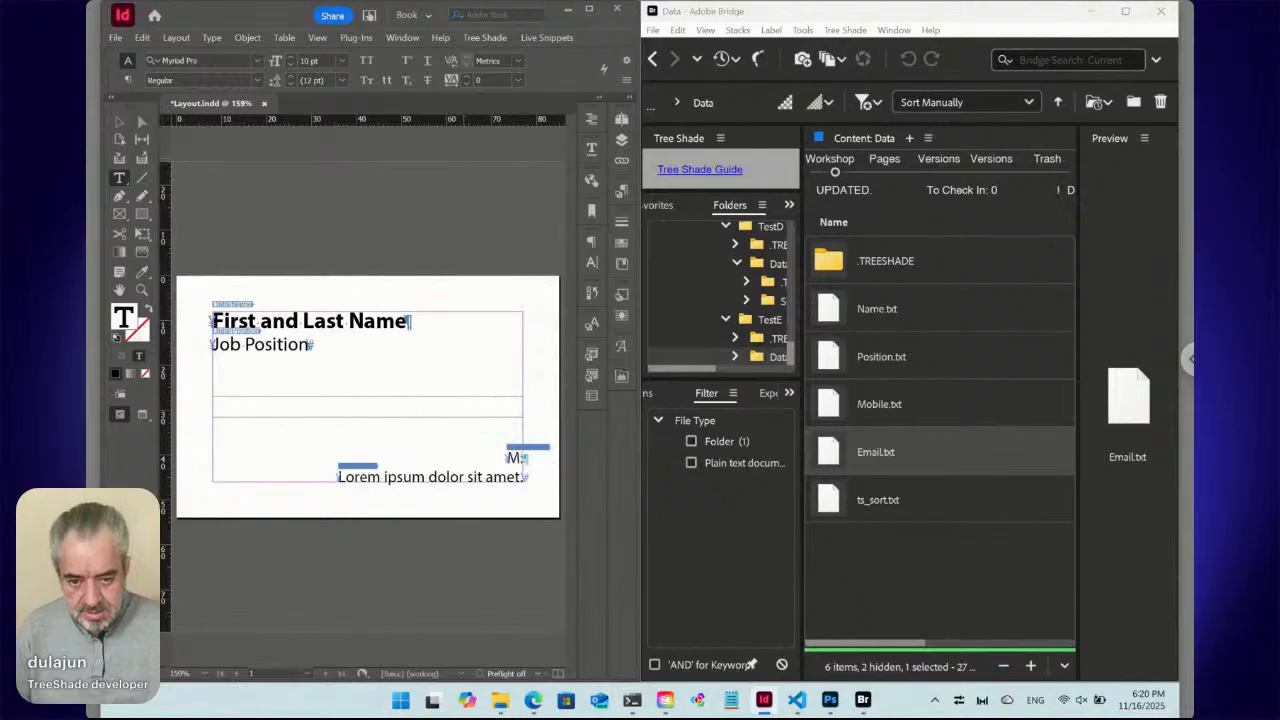
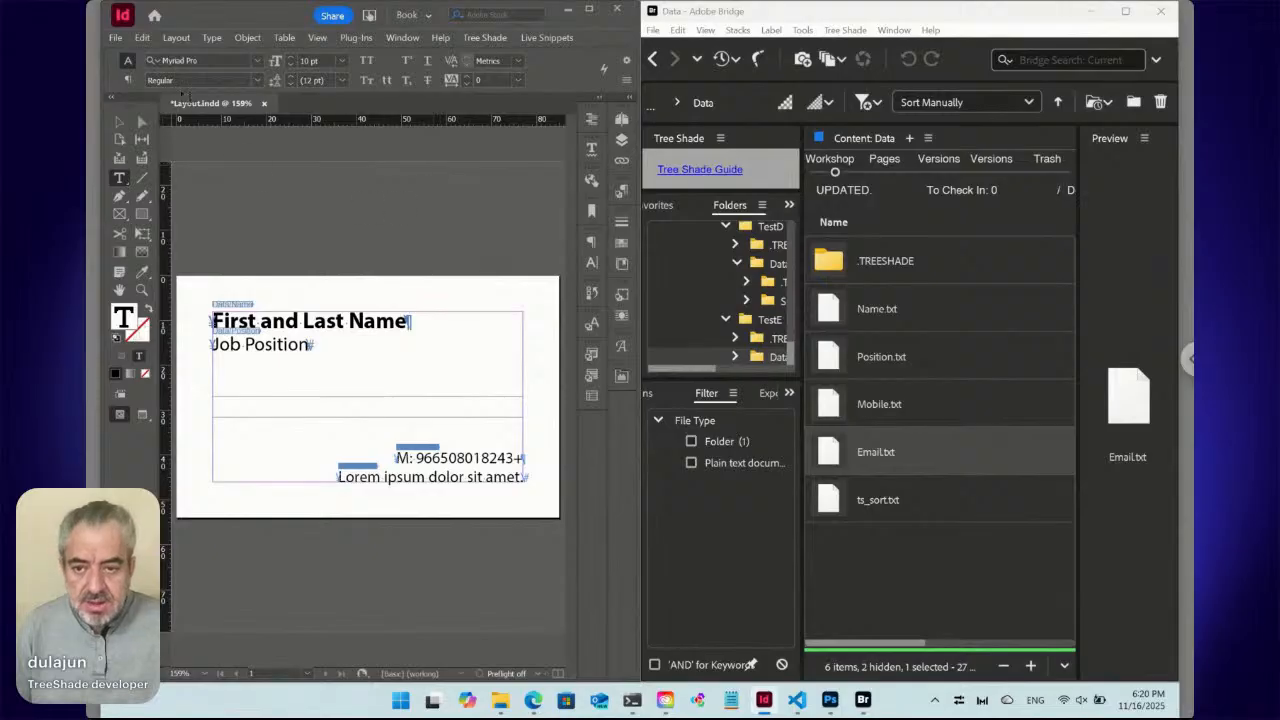
Maximize the InDesign window and change the text language from Arabic to English: USA.
left_click(128, 80)
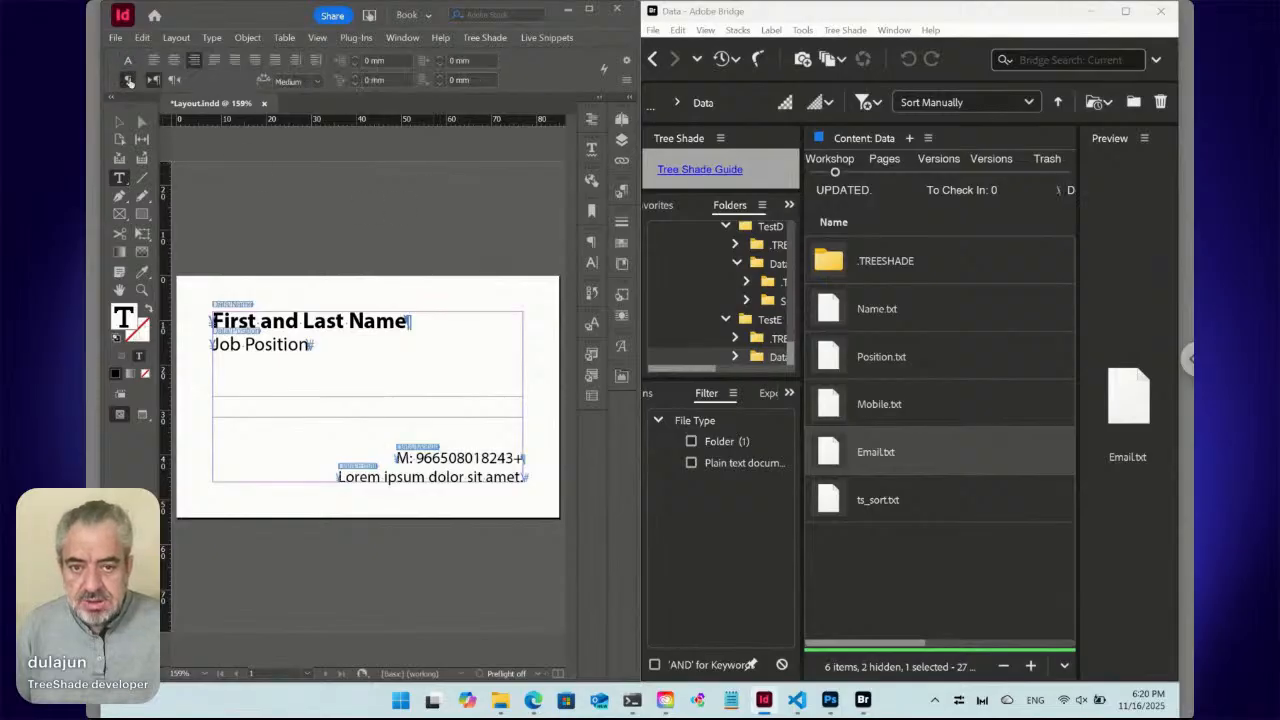
left_click(128, 60)
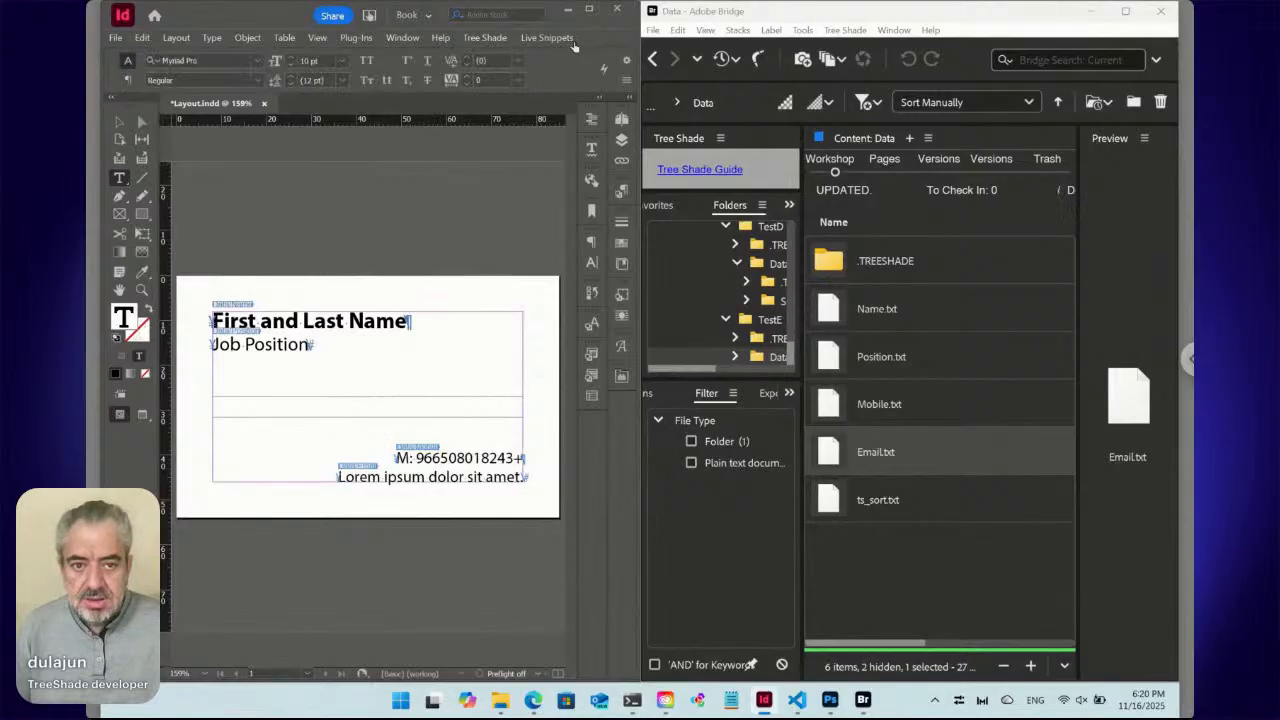
left_click(589, 10)
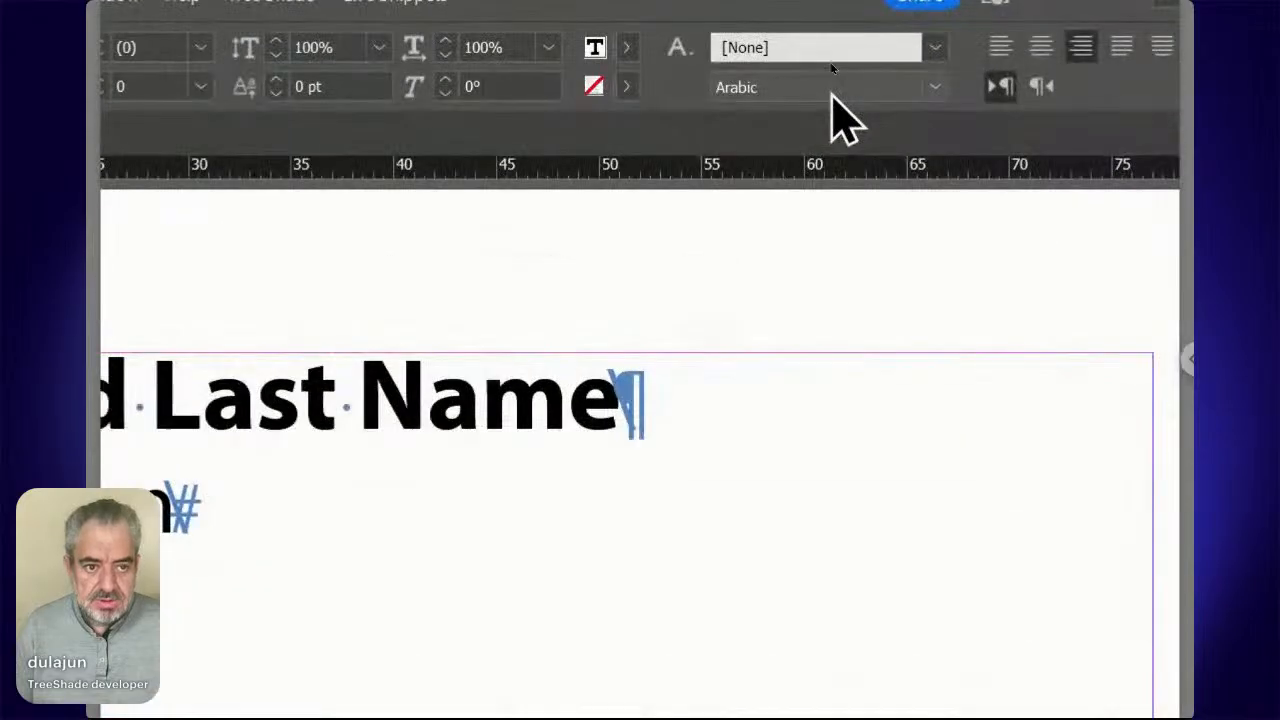
left_click(830, 64)
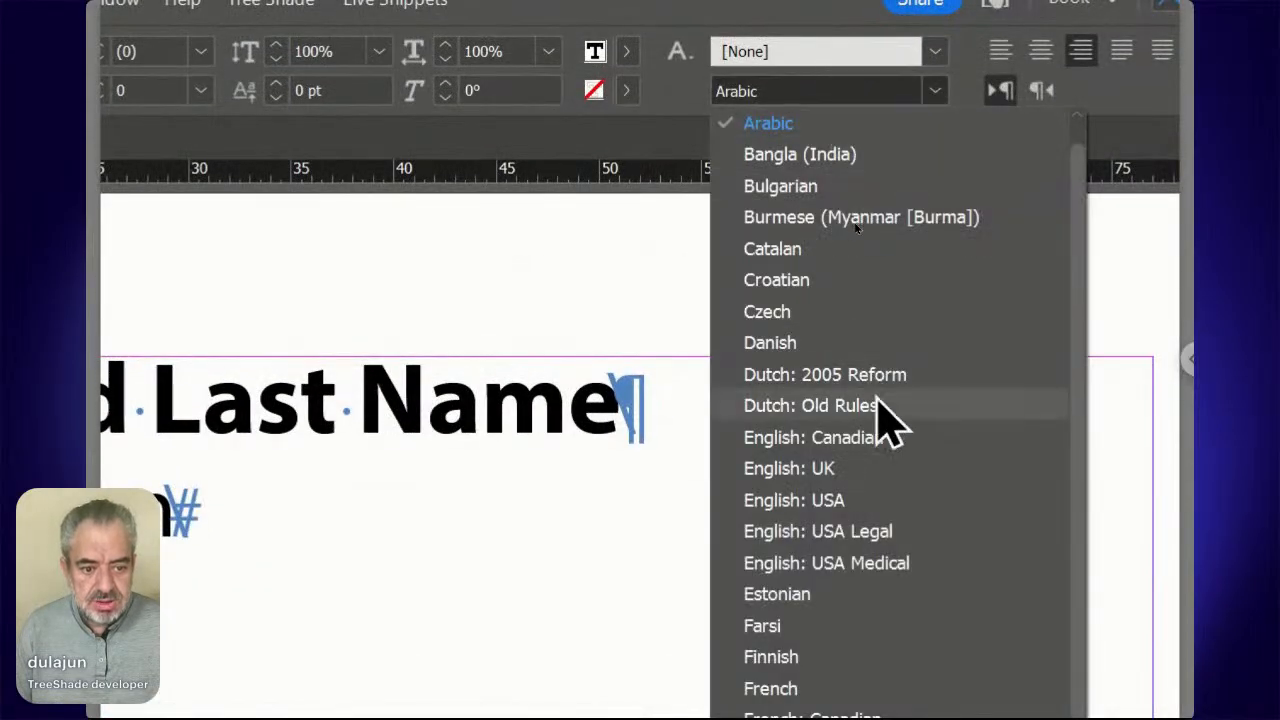
left_click(866, 498)
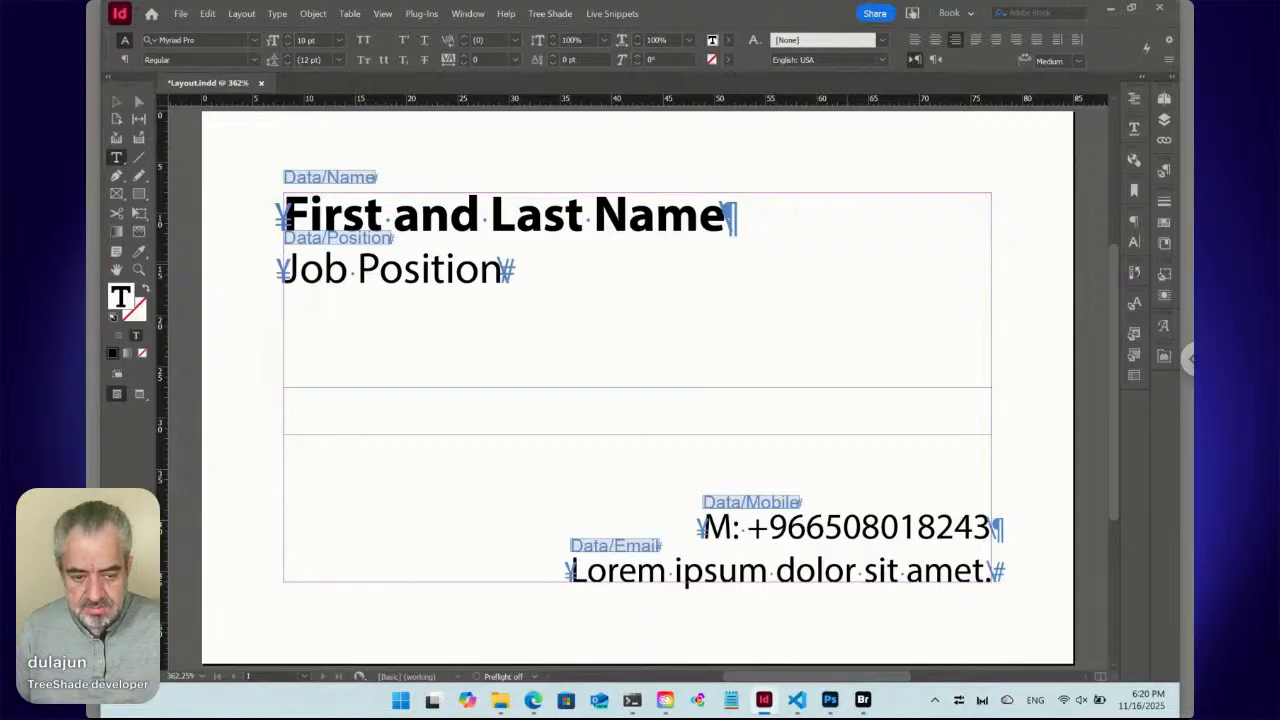
Replace the email line's placeholder with 'E:' followed by the contact's email address.
left_click(776, 568)
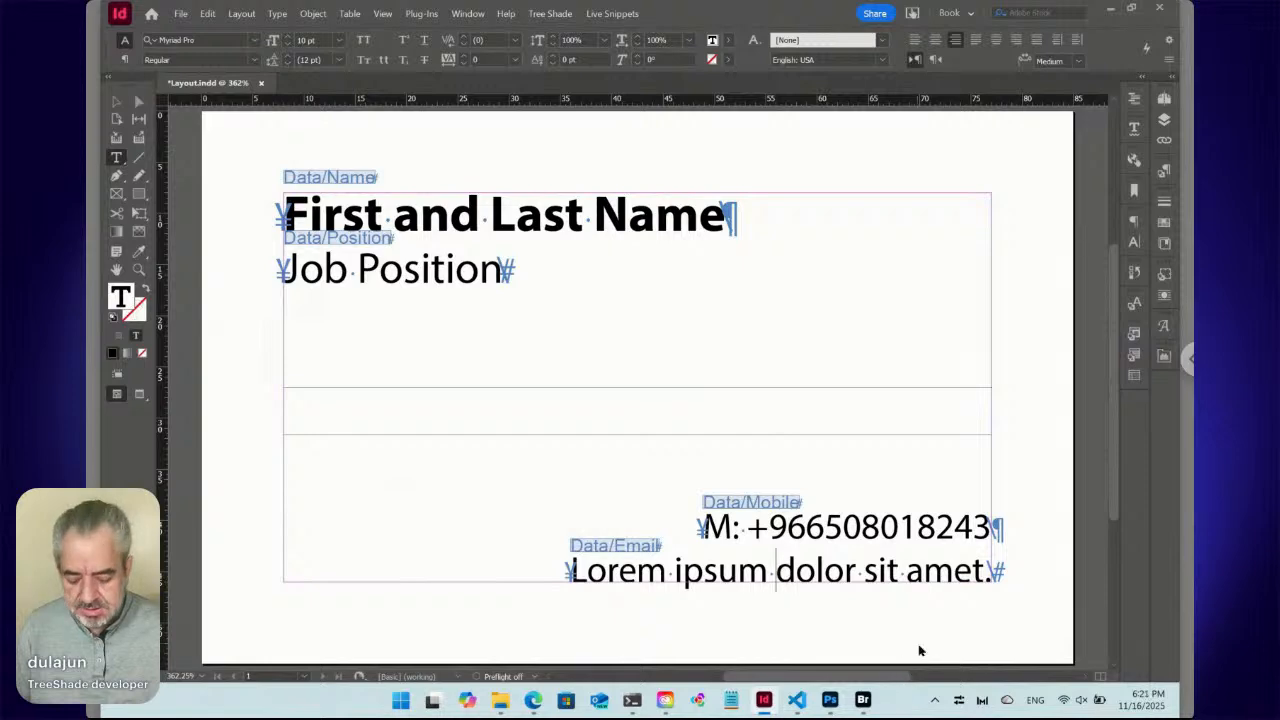
key("ctrl+a")
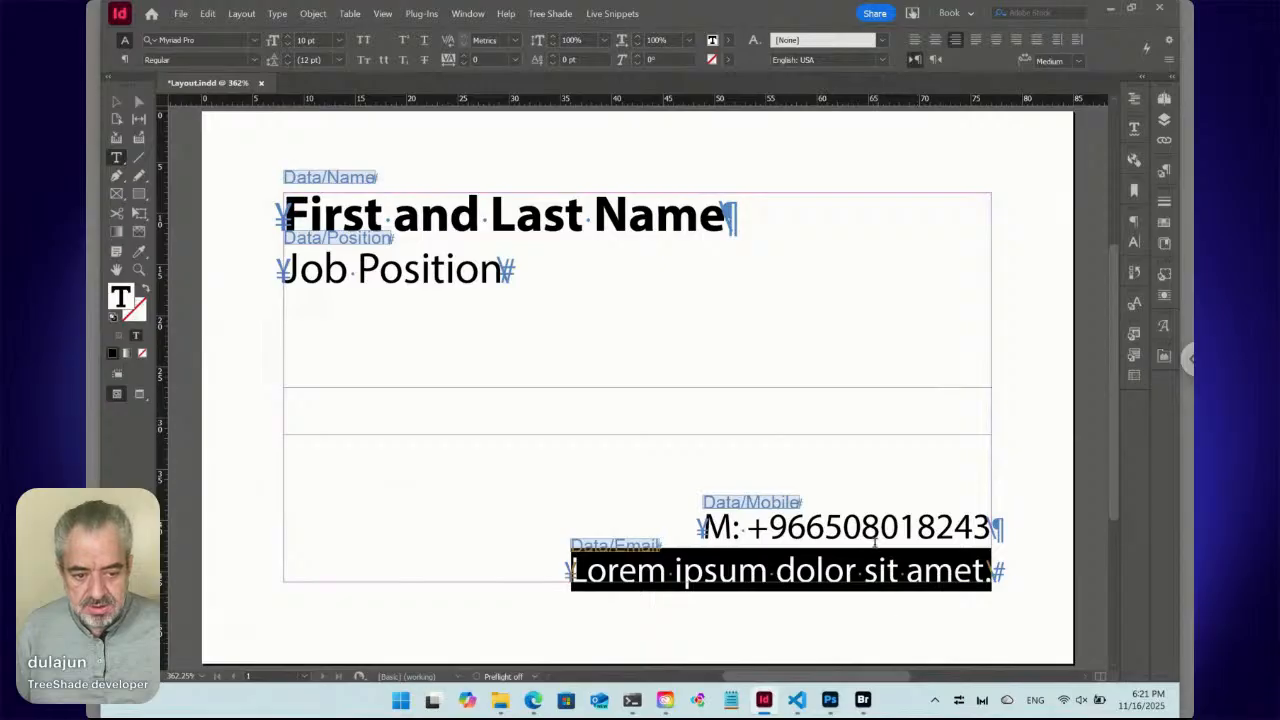
left_click(863, 527)
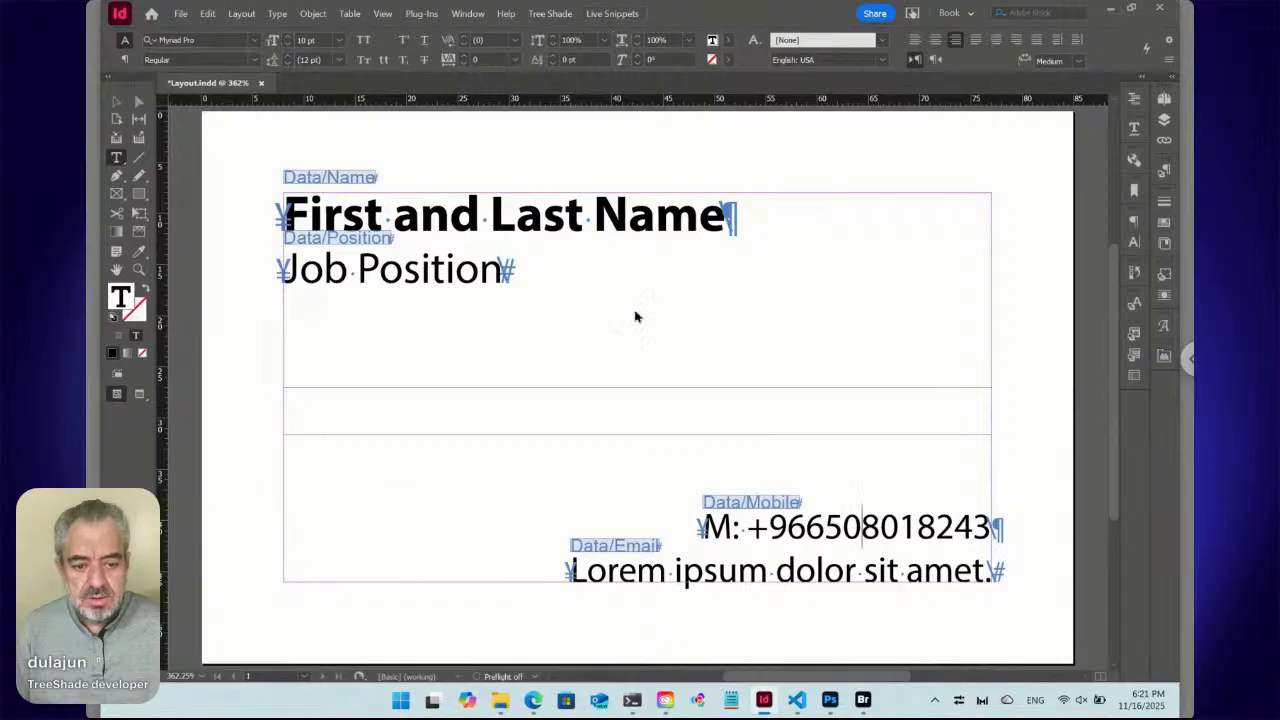
left_click(738, 570)
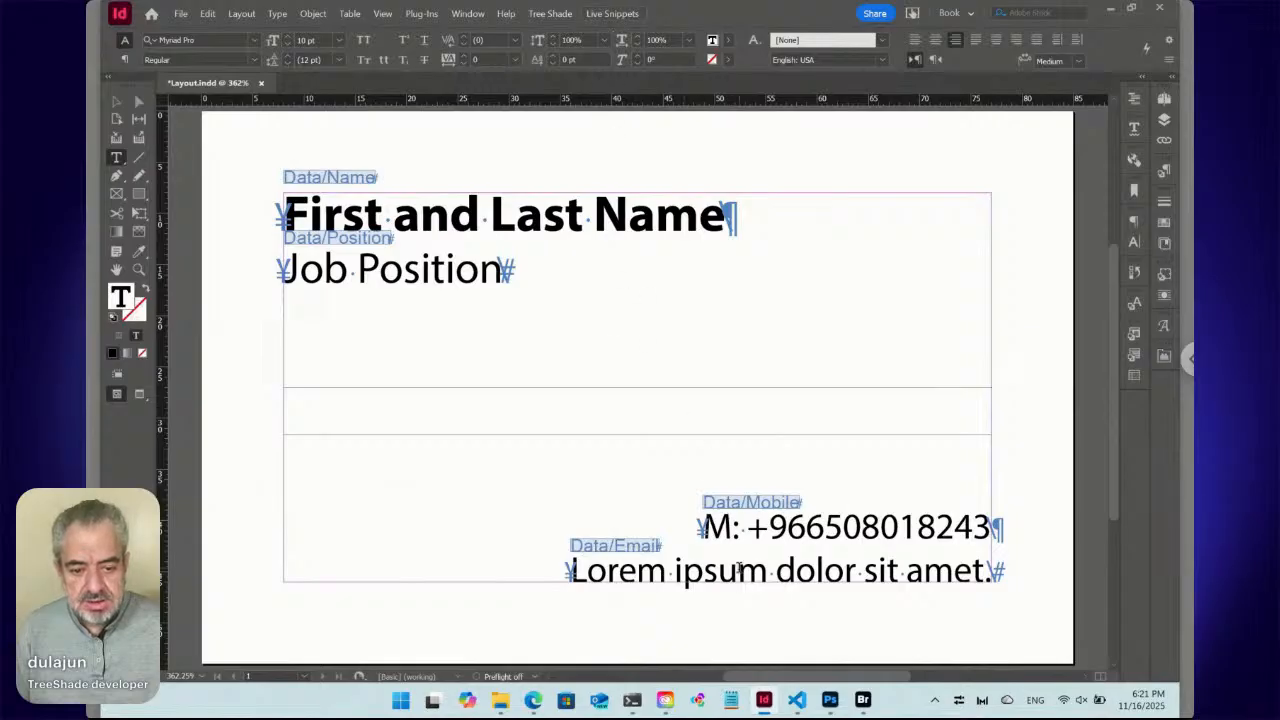
triple_click(738, 570)
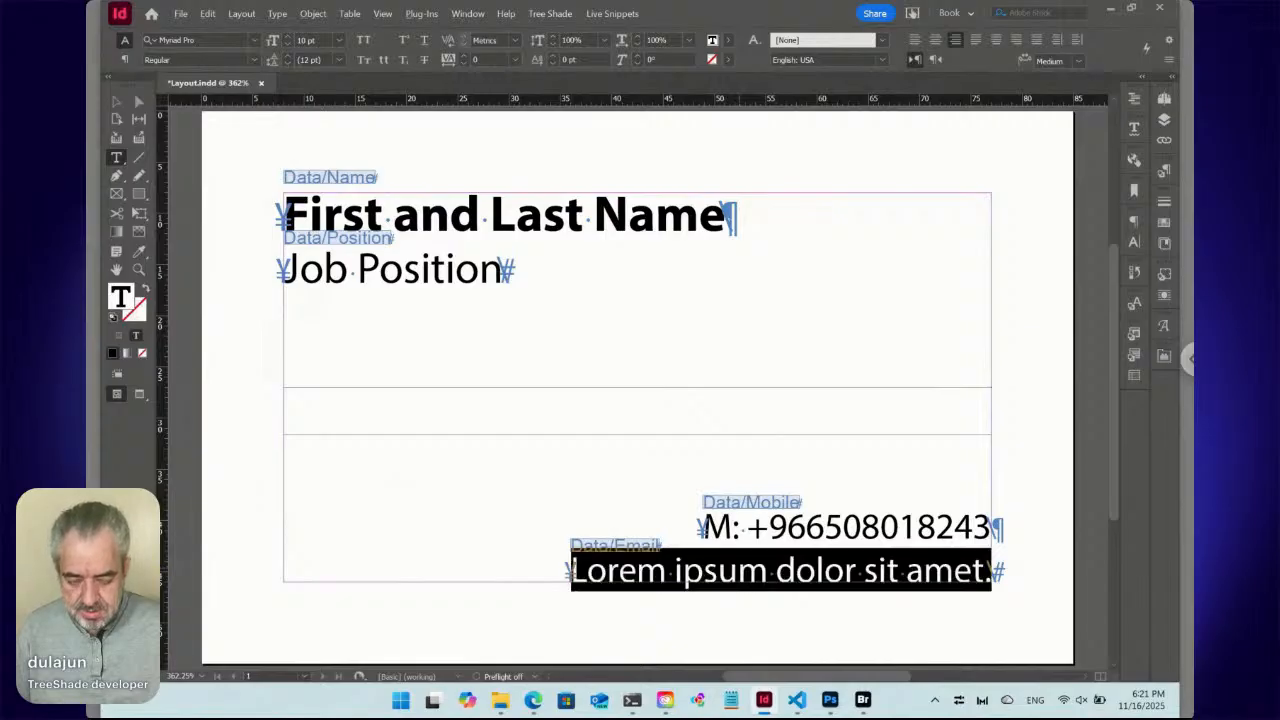
type("E")
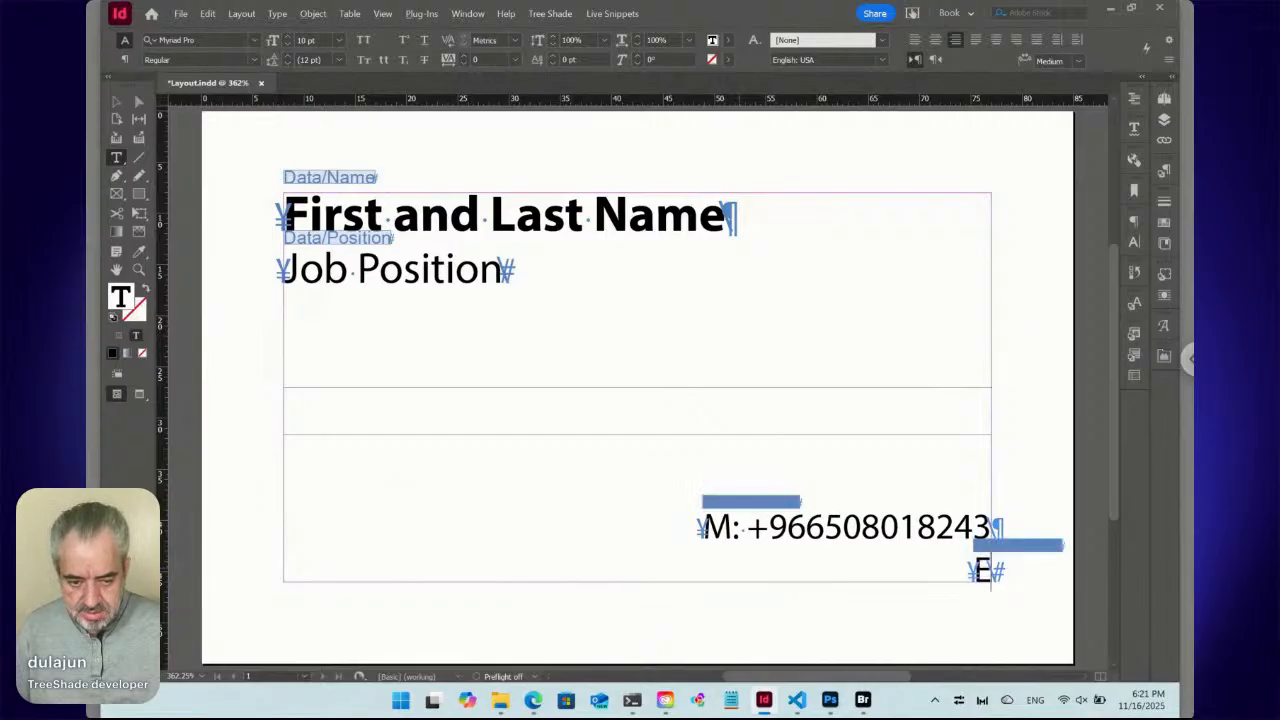
type(":")
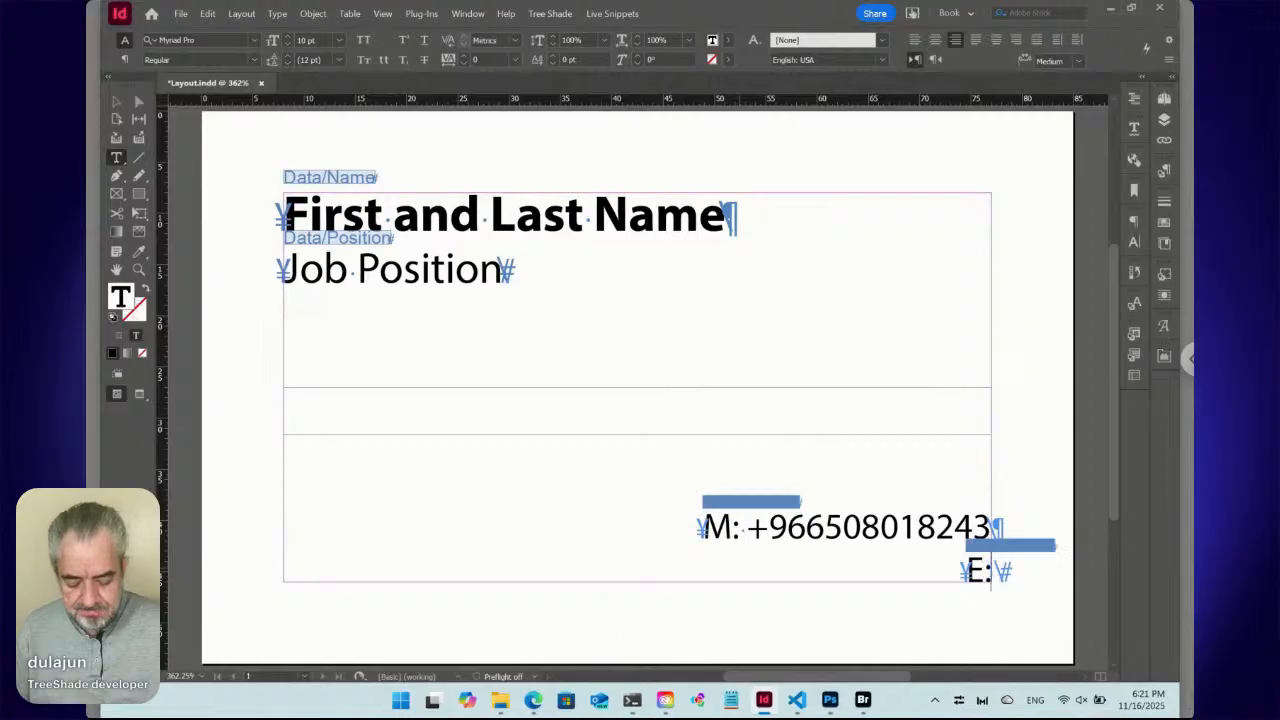
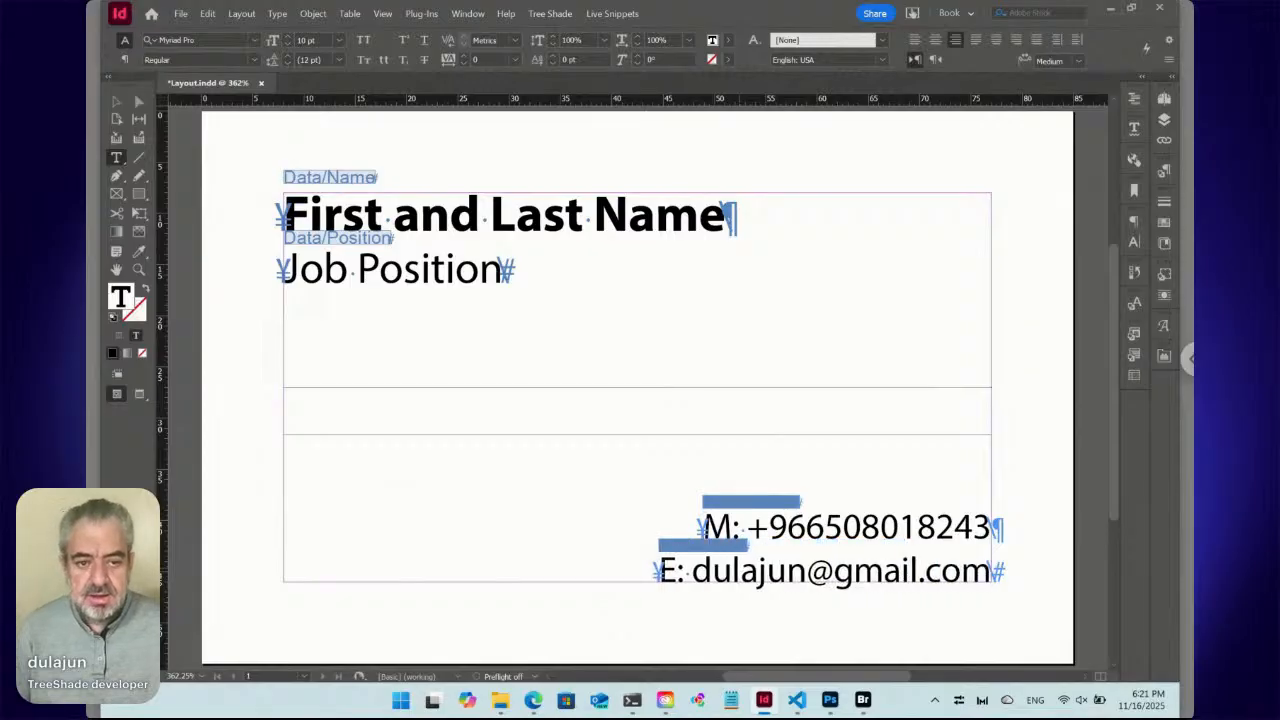
Submit all live snippets on the card, then restore InDesign's window to reveal Bridge.
left_click(612, 14)
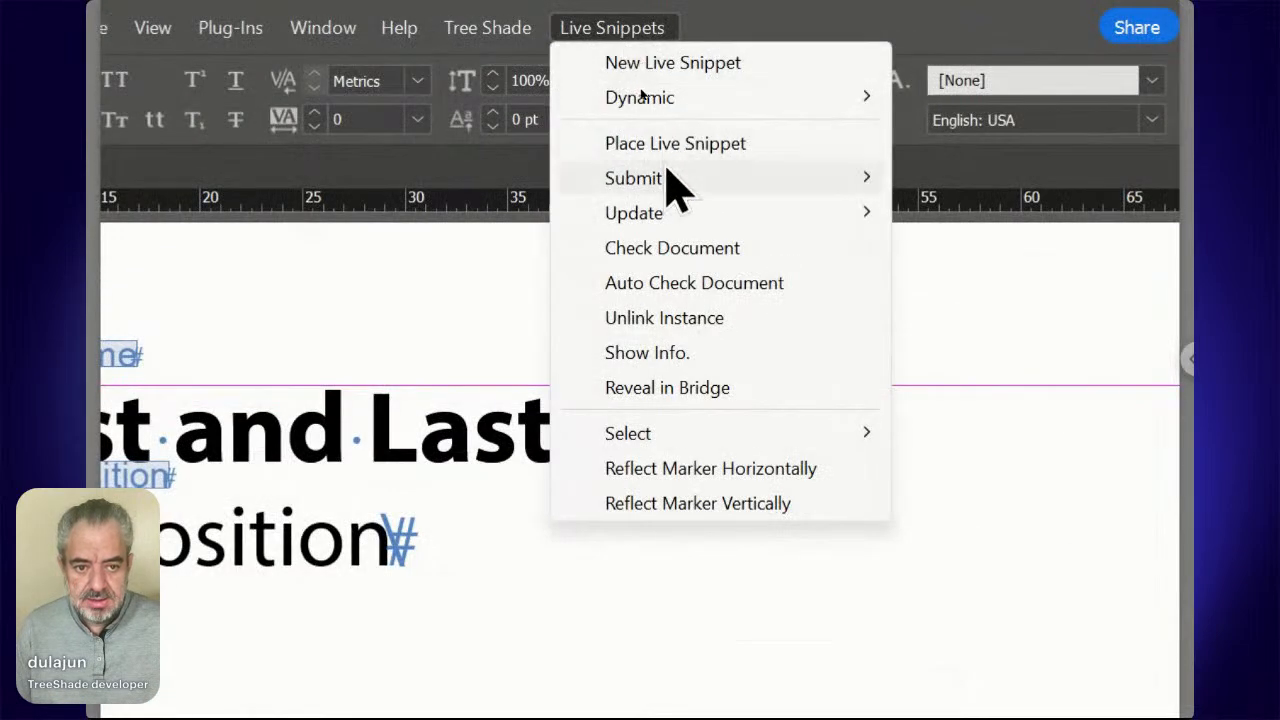
mouse_move(640, 96)
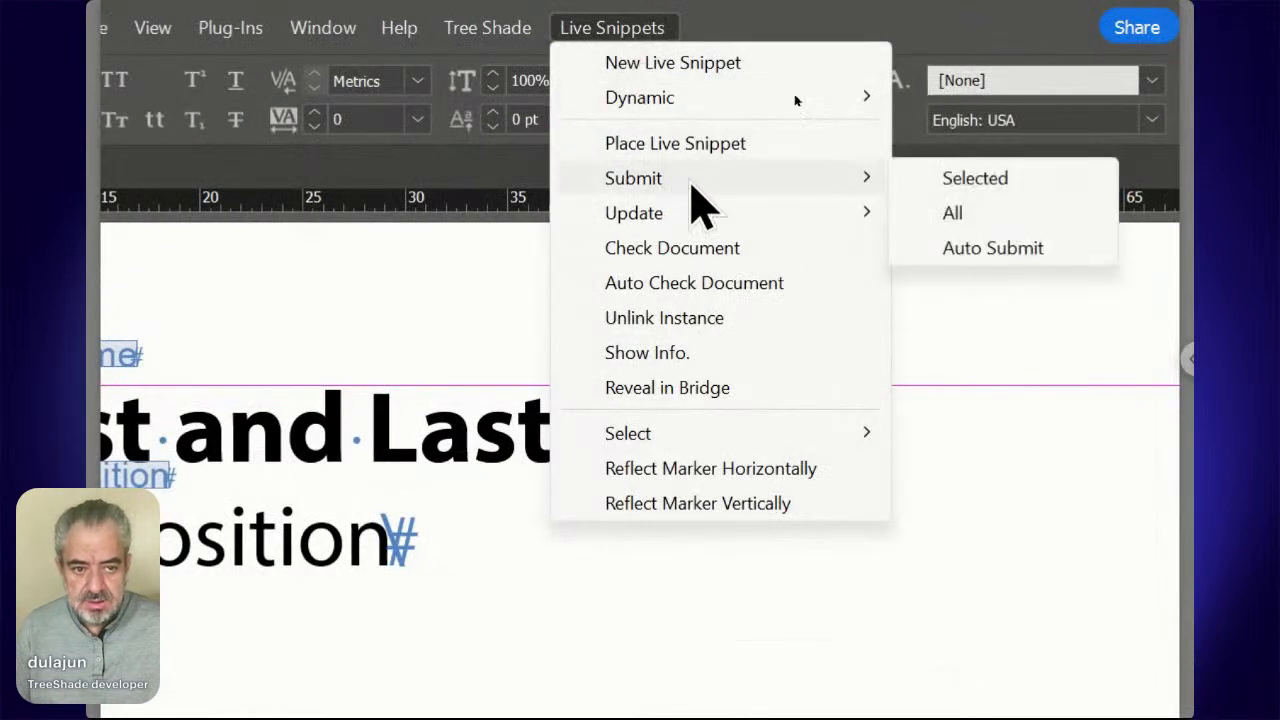
left_click(978, 212)
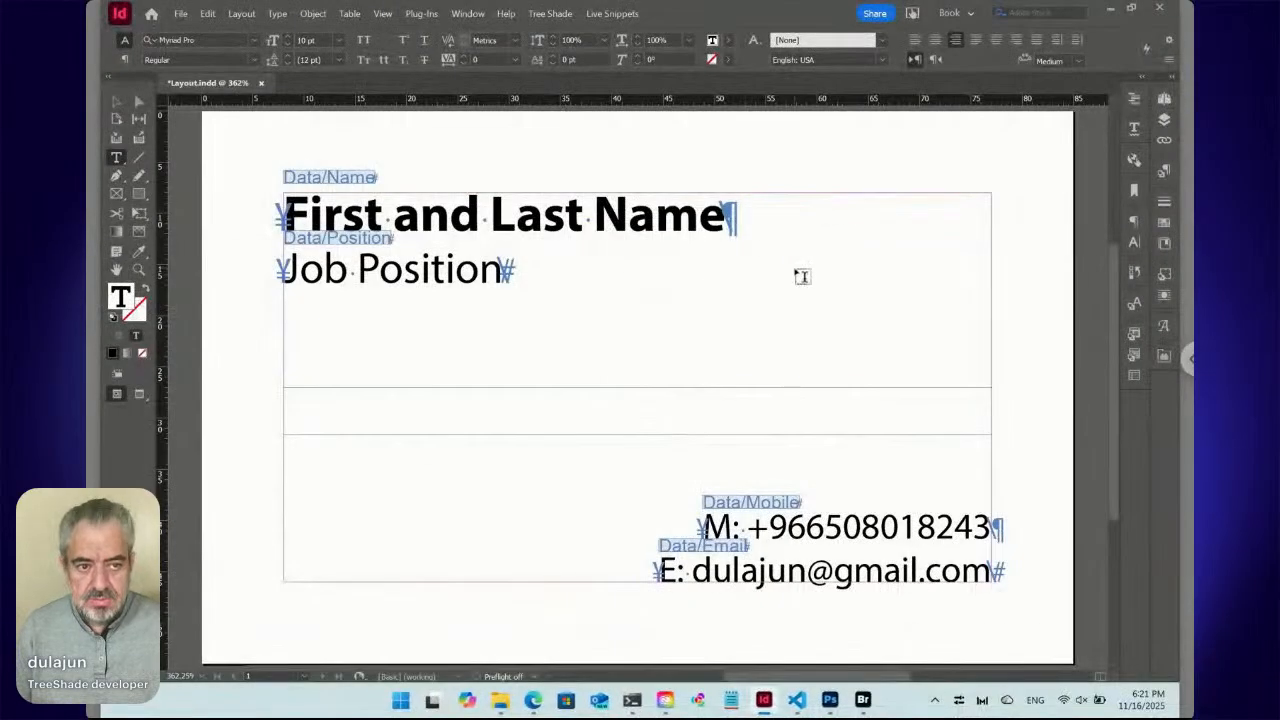
left_click(1133, 10)
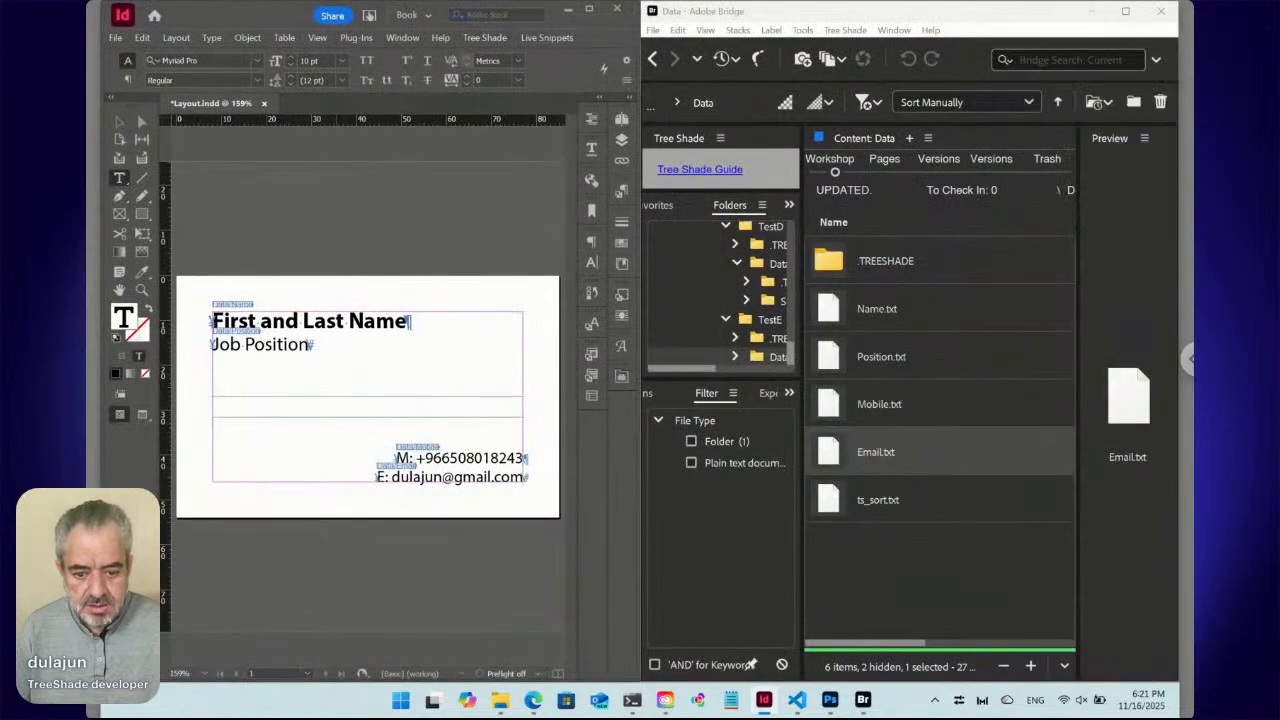
Refresh the TreeShade web page and expand Data to confirm Name and Position synced.
left_click(533, 700)
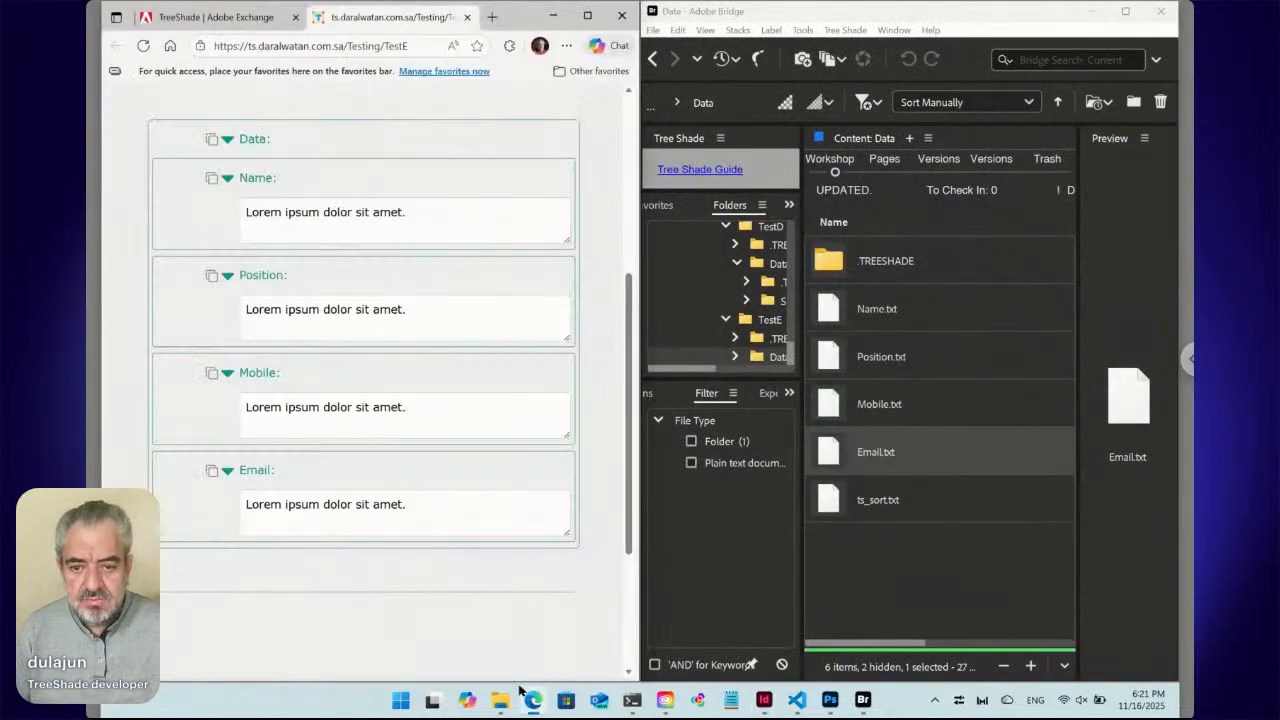
left_click(143, 45)
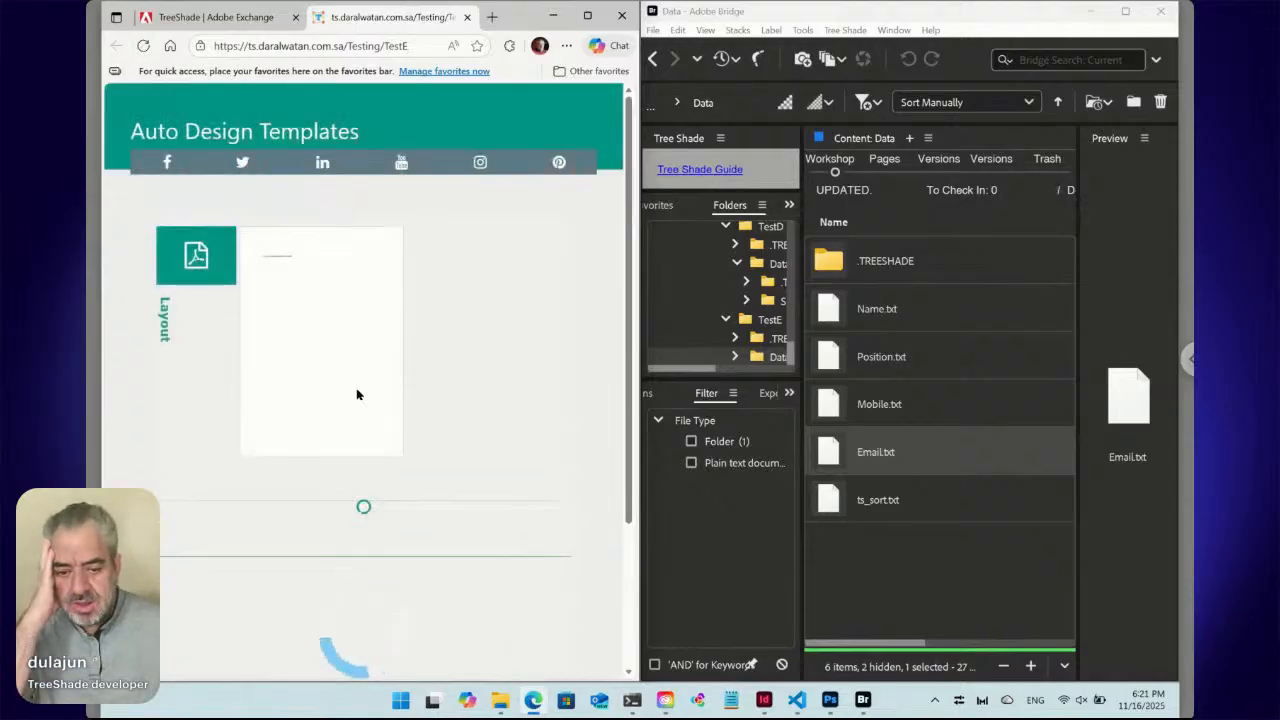
scroll(361, 397, "down", 2)
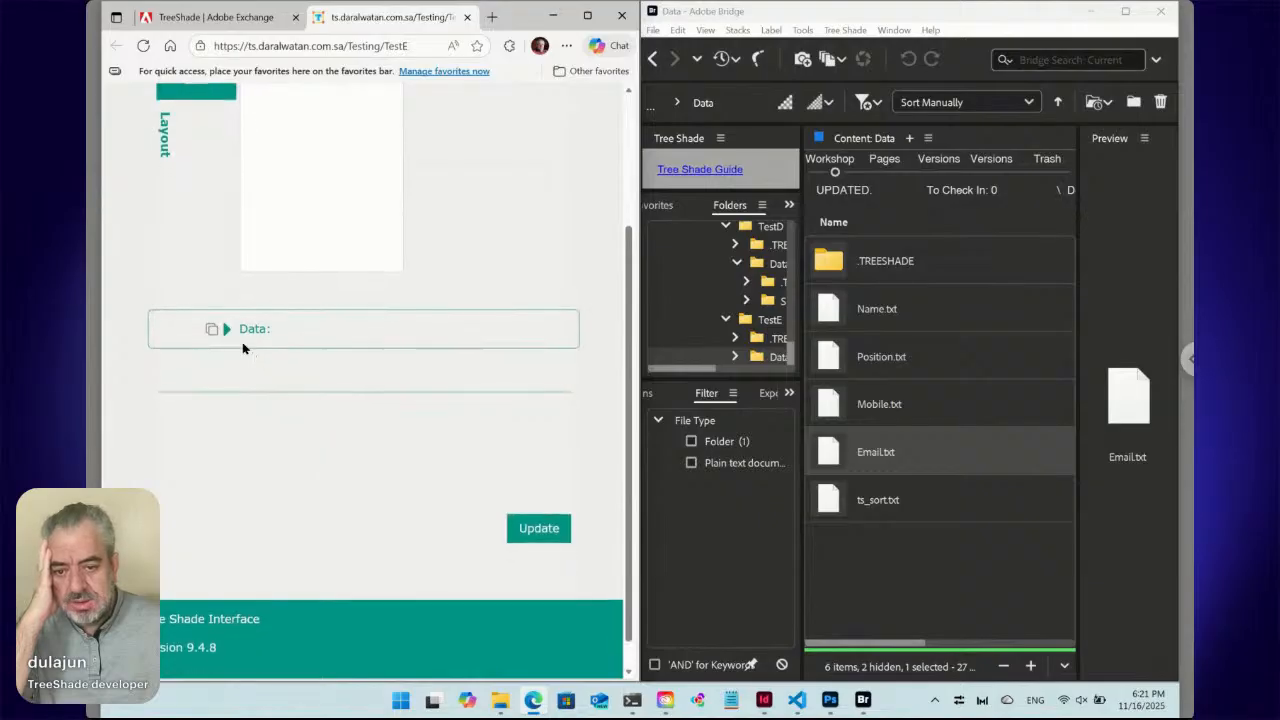
left_click(228, 329)
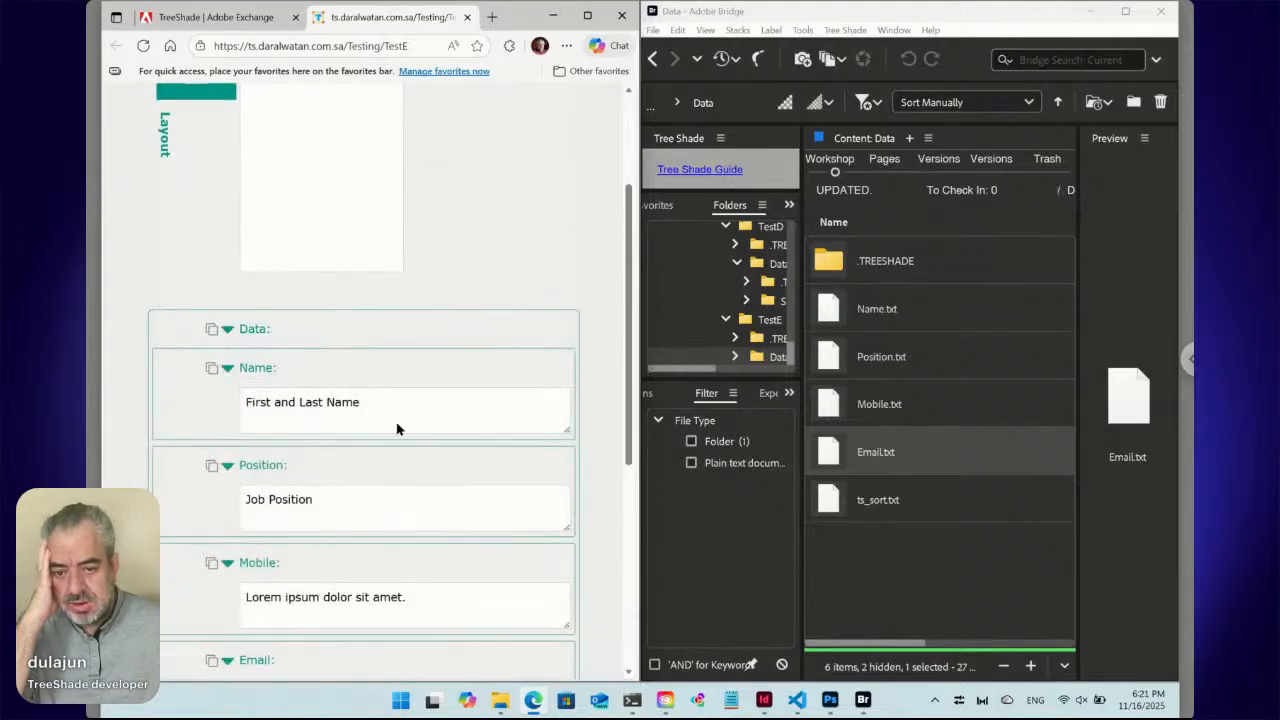
scroll(397, 428, "down", 2)
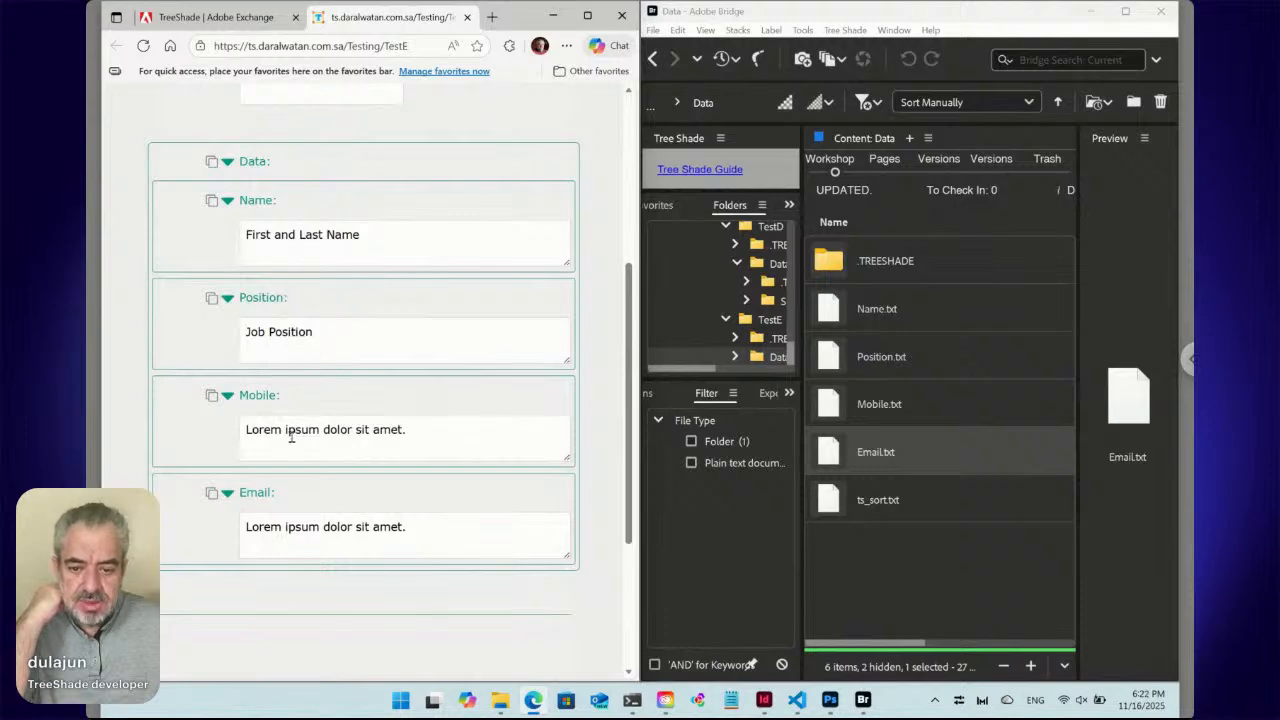
View Email.txt's placeholder contents in Bridge unchanged, then go back to InDesign.
double_click(836, 457)
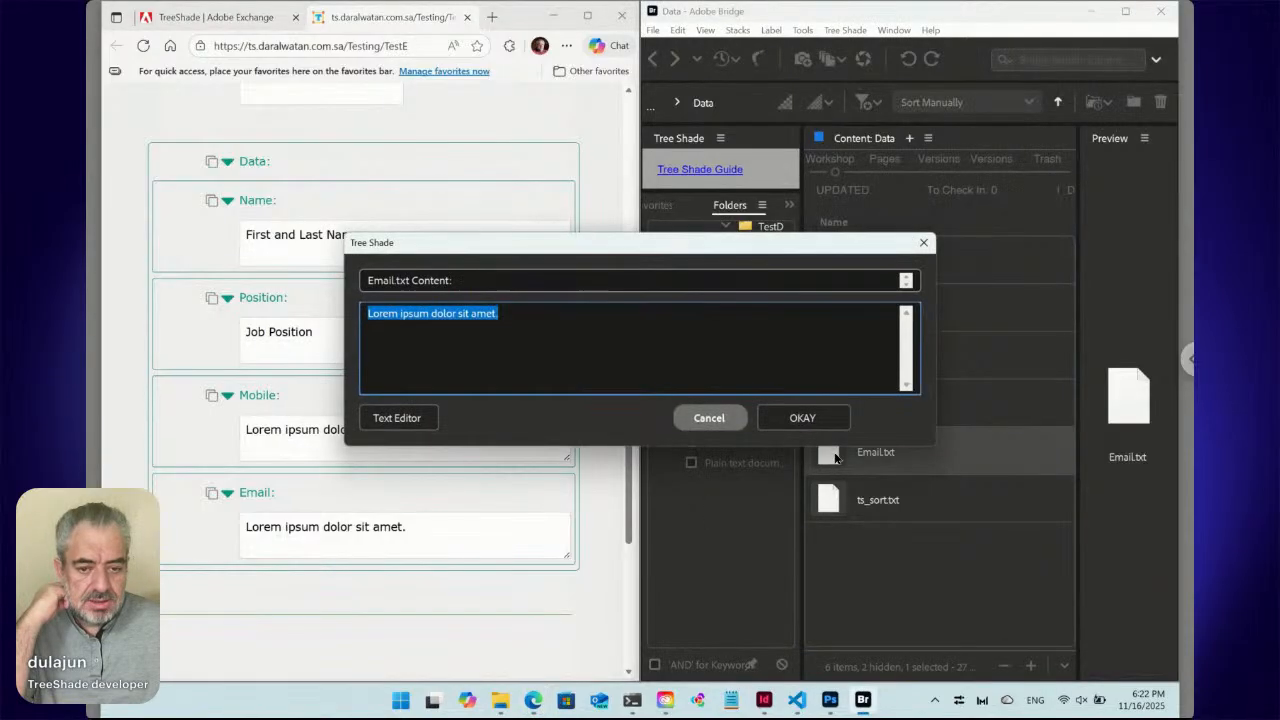
left_click(710, 418)
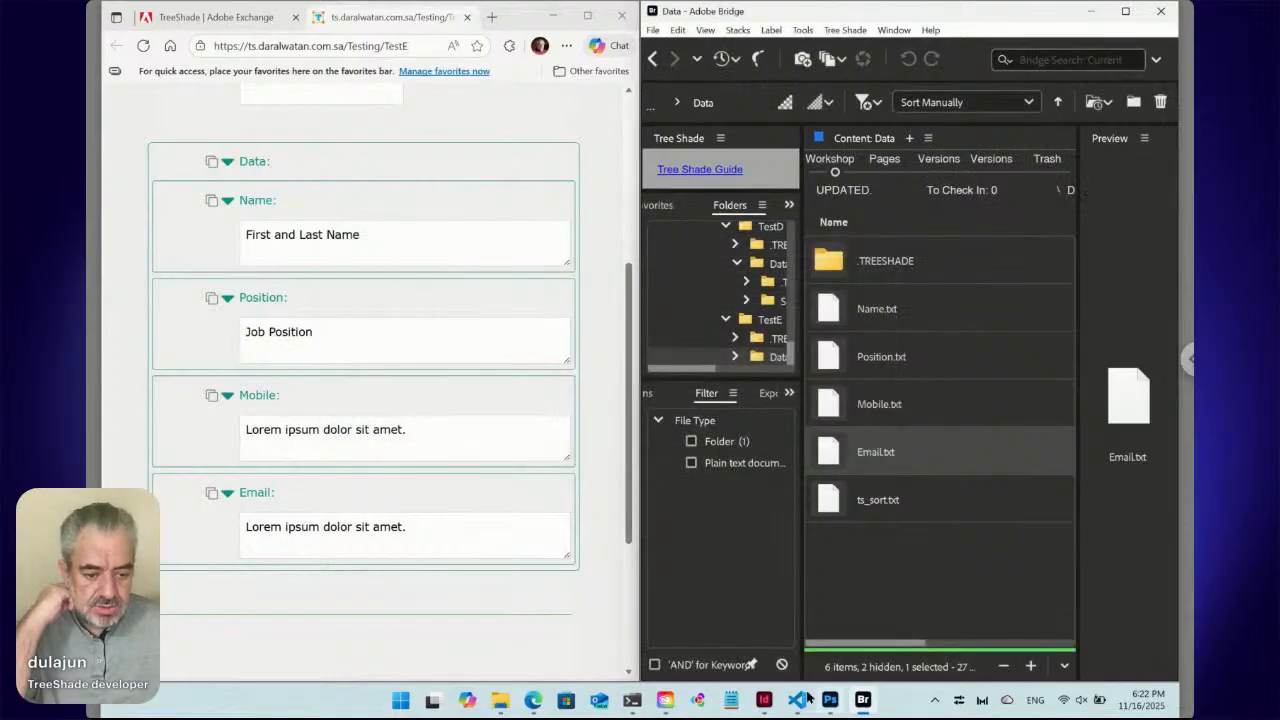
left_click(765, 701)
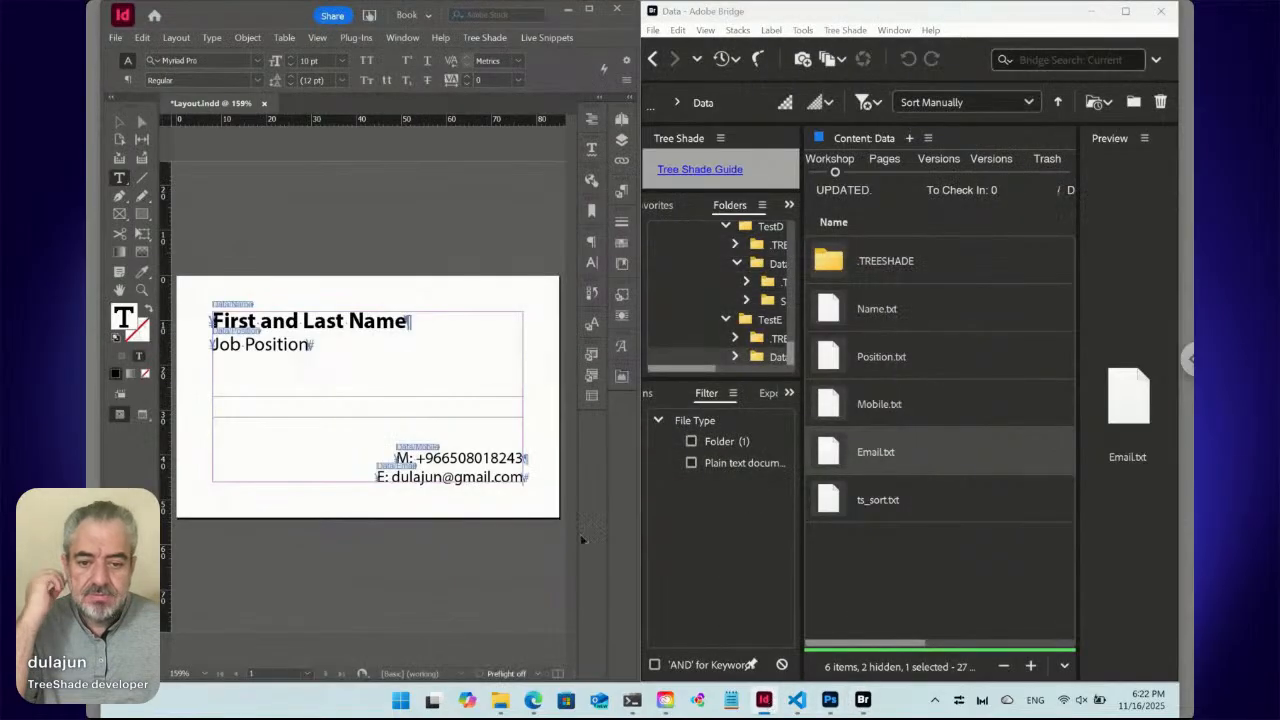
Submit only the mobile number line to TreeShade via Live Snippets > Submit > Selected.
left_click(545, 38)
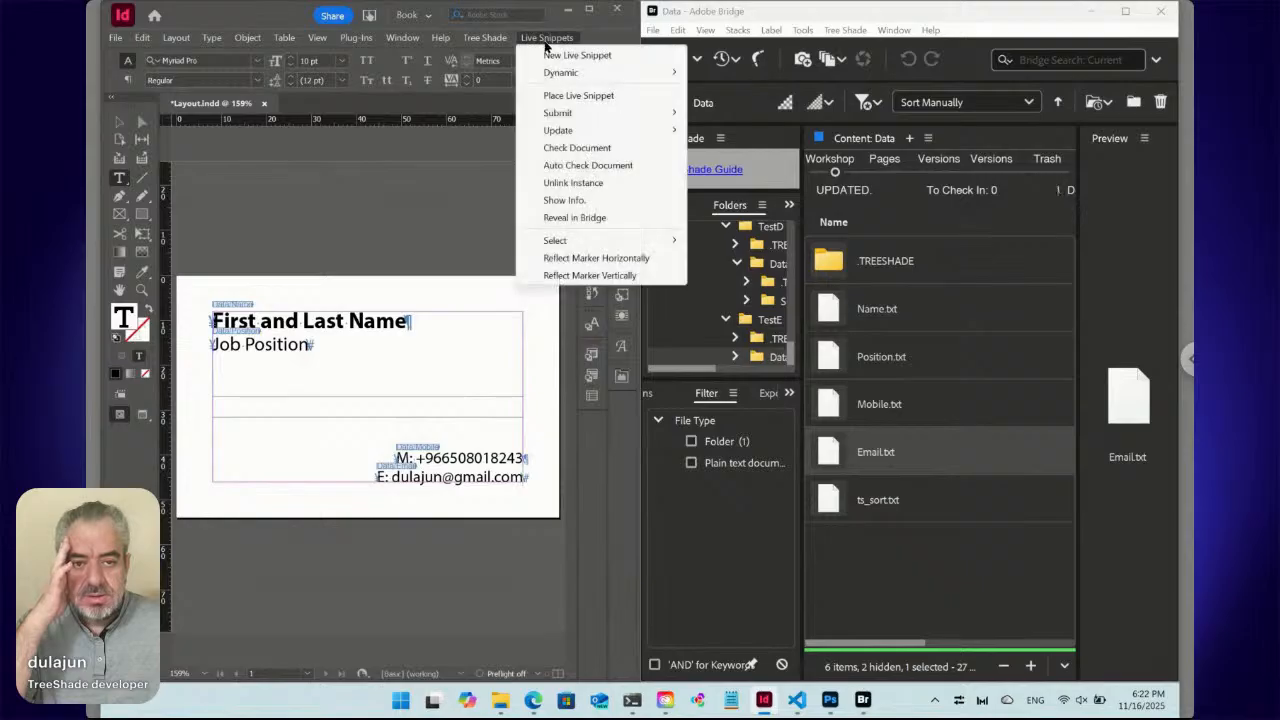
mouse_move(566, 115)
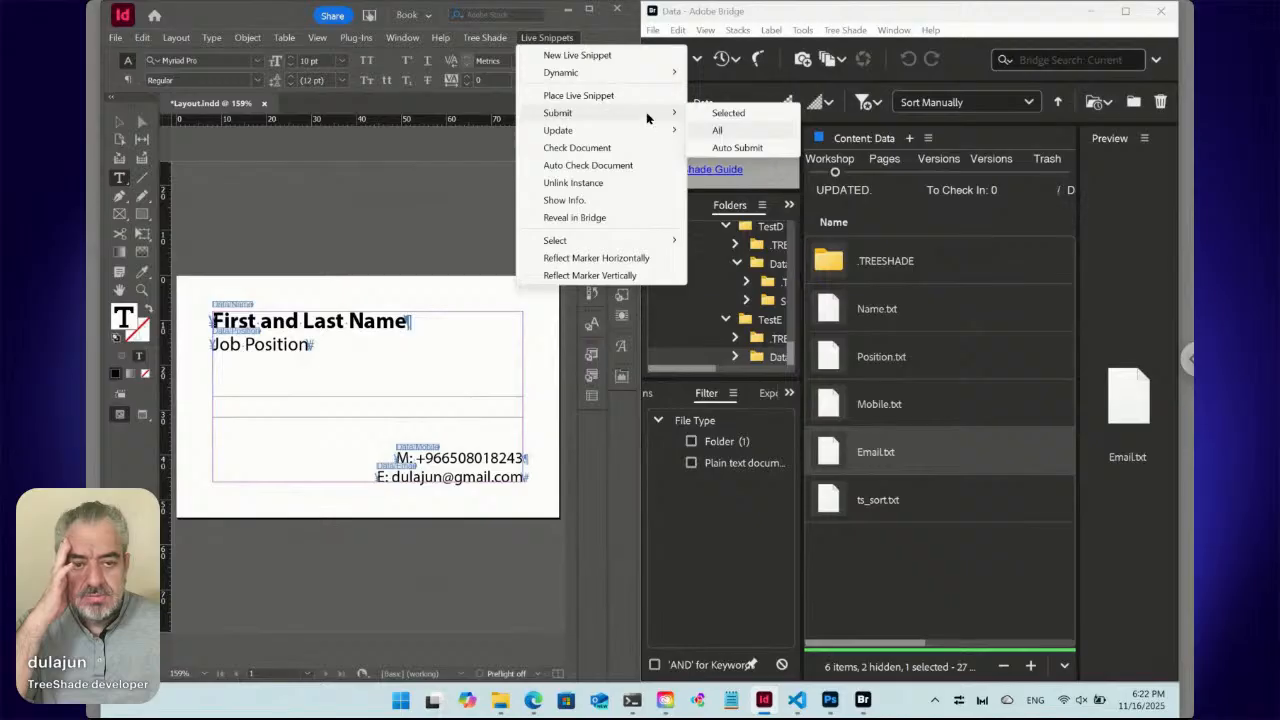
left_click(556, 40)
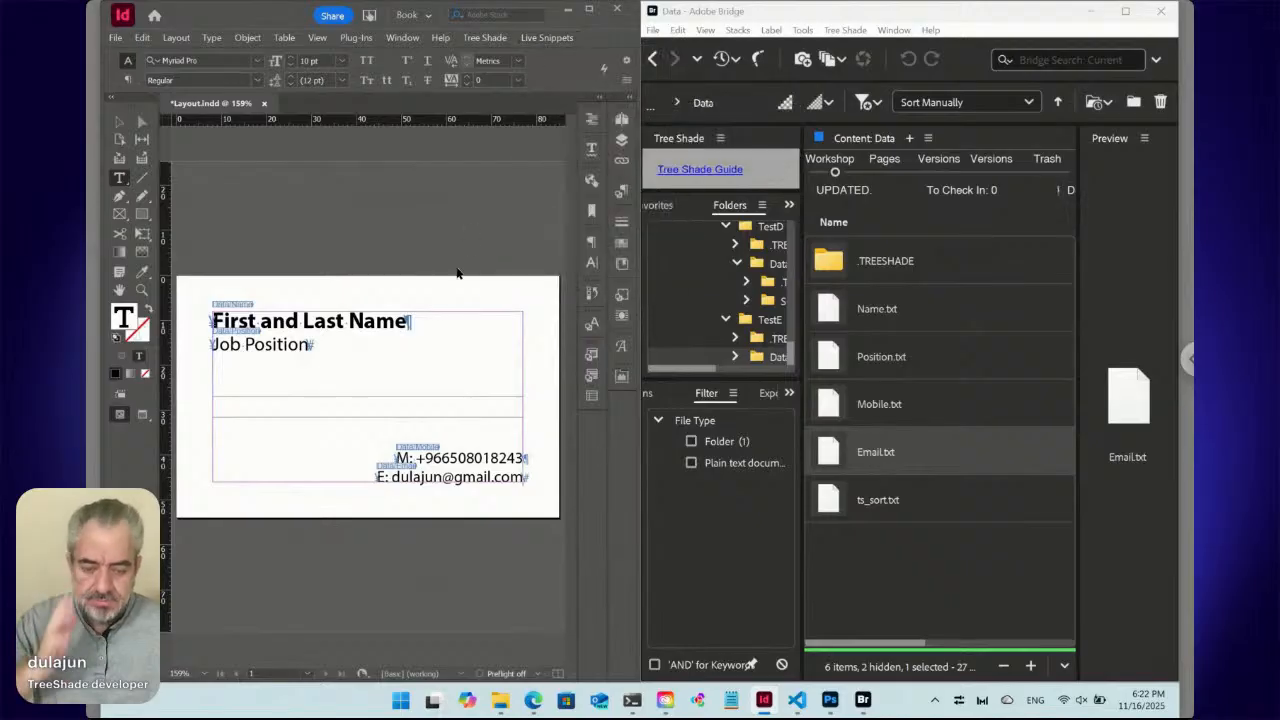
left_click(467, 288)
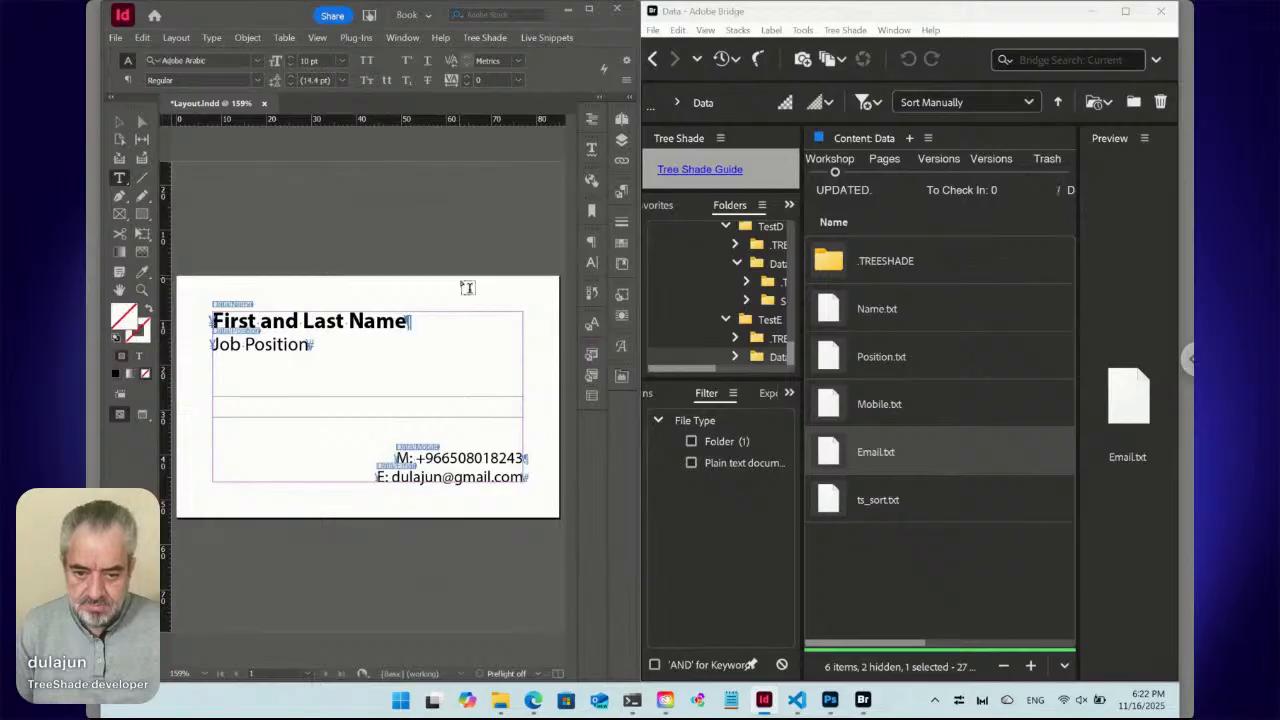
left_click(490, 458)
left_click(550, 38)
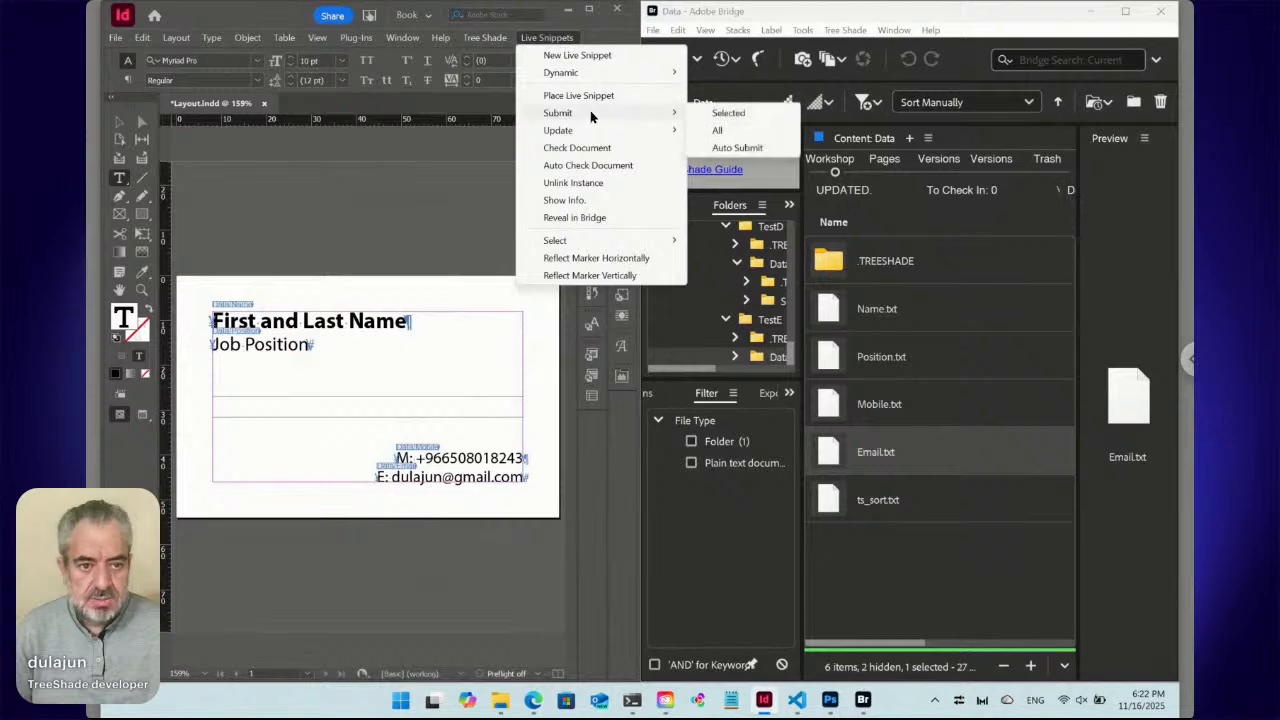
left_click(722, 113)
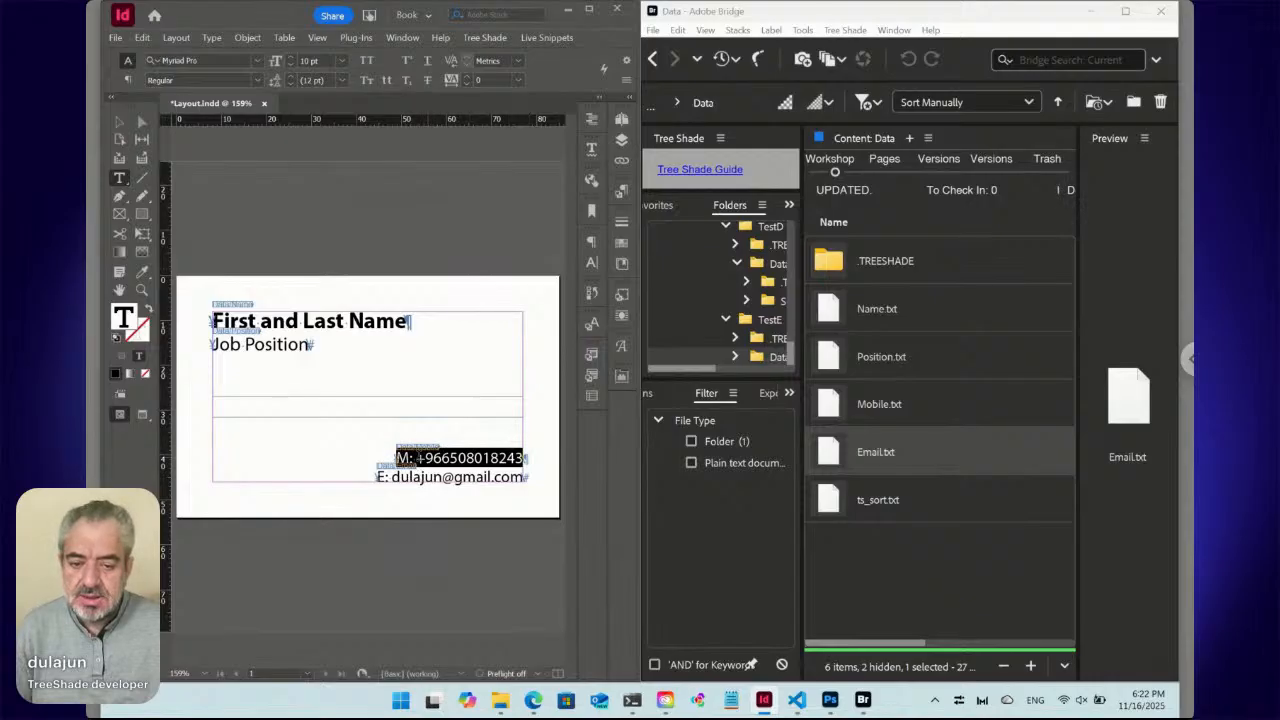
Submit only the email line to TreeShade the same way.
left_click(441, 479)
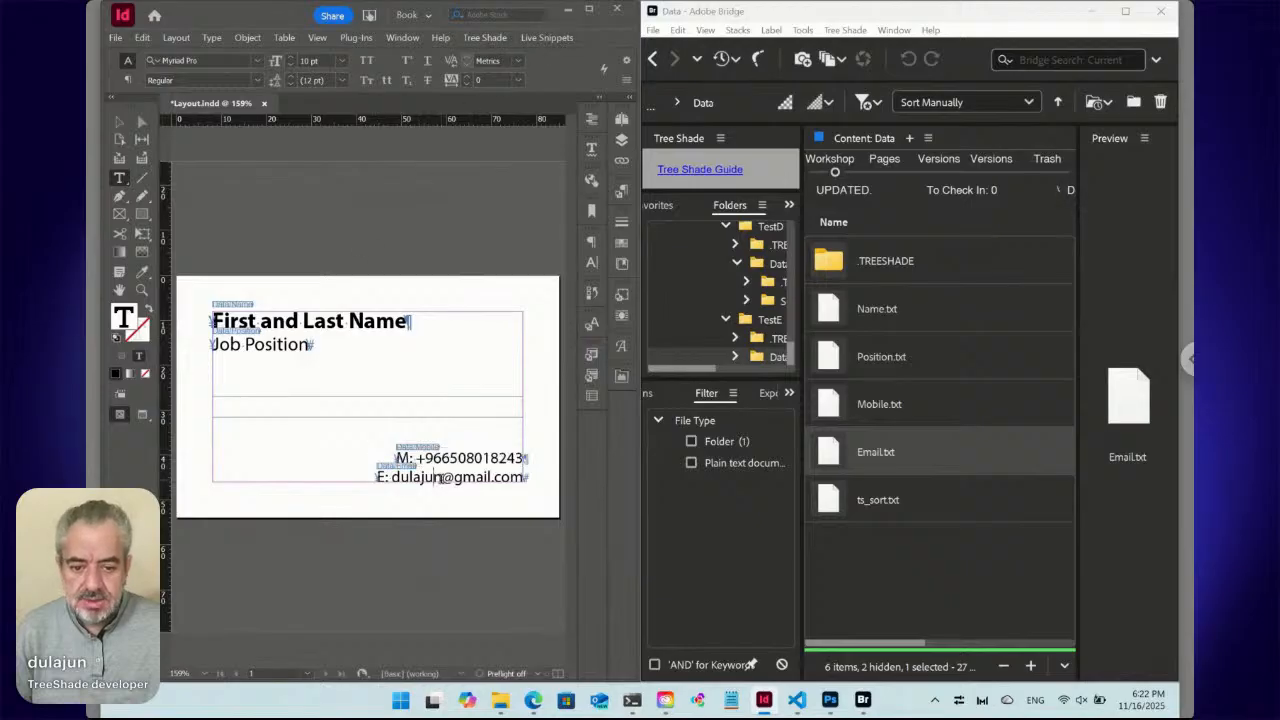
left_click(556, 38)
mouse_move(570, 113)
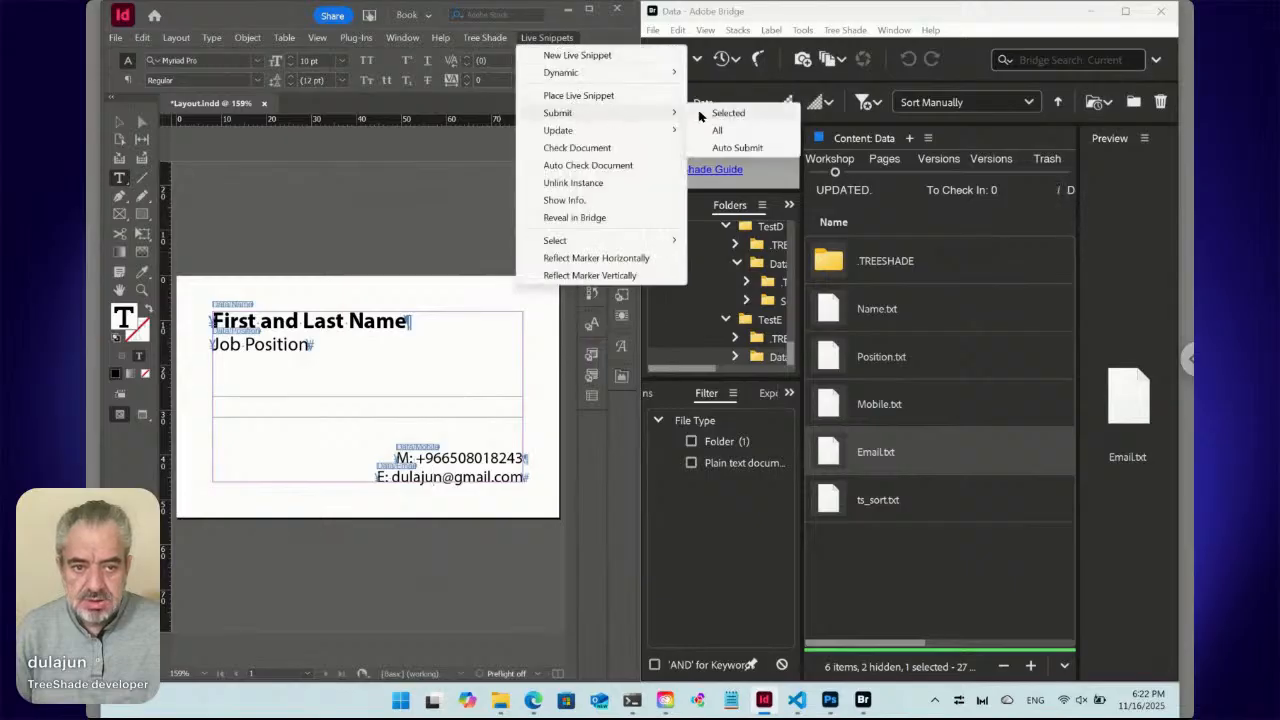
left_click(700, 116)
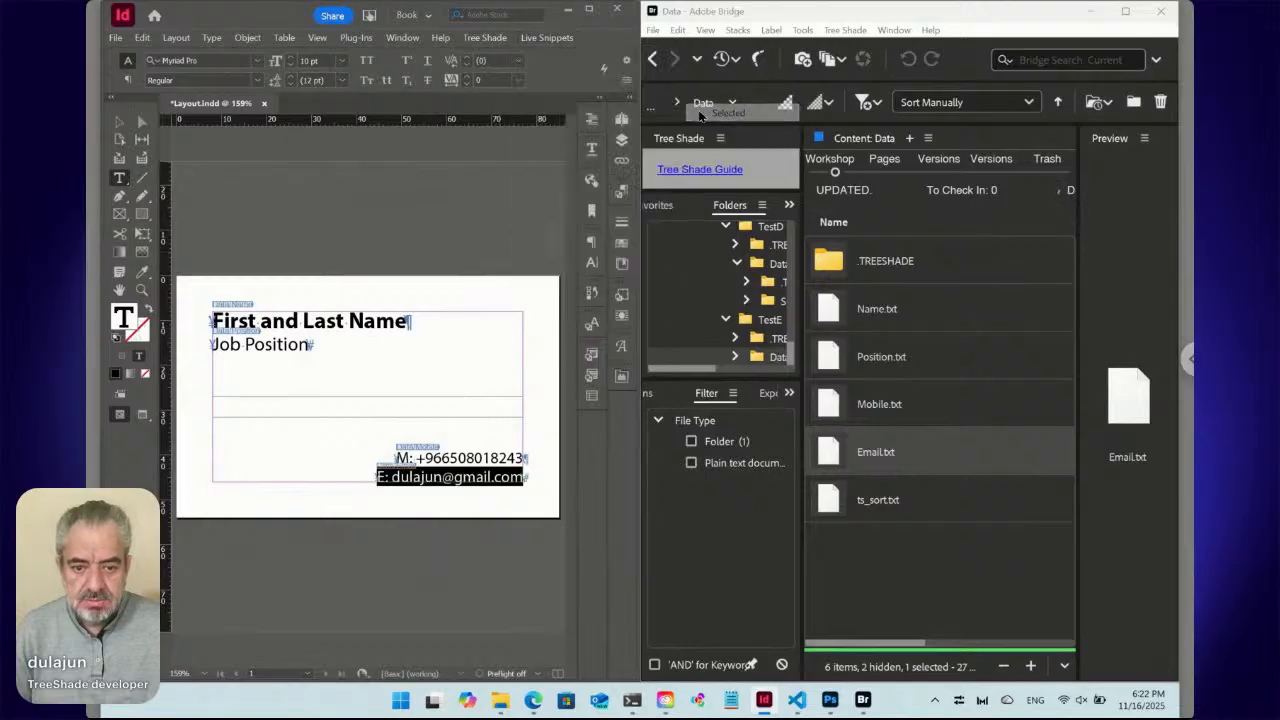
Refresh the TreeShade form and expand Data to see the M: mobile and E: email filled.
left_click(535, 701)
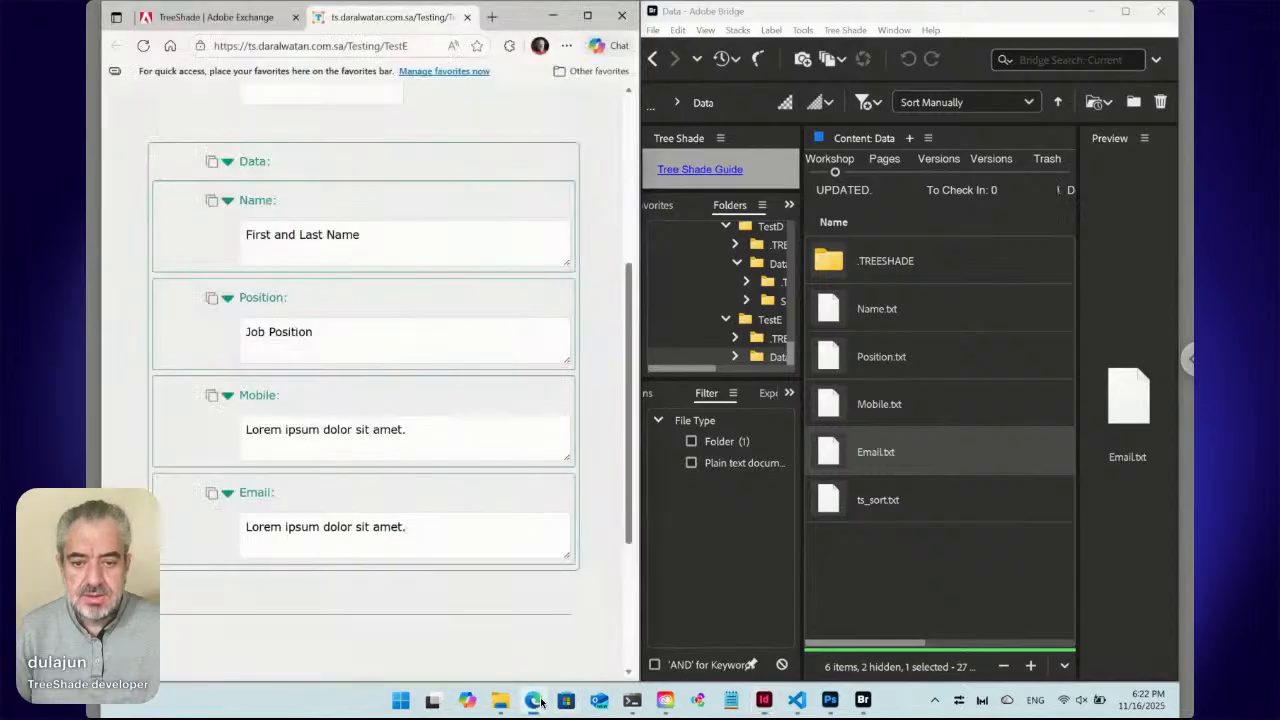
left_click(145, 47)
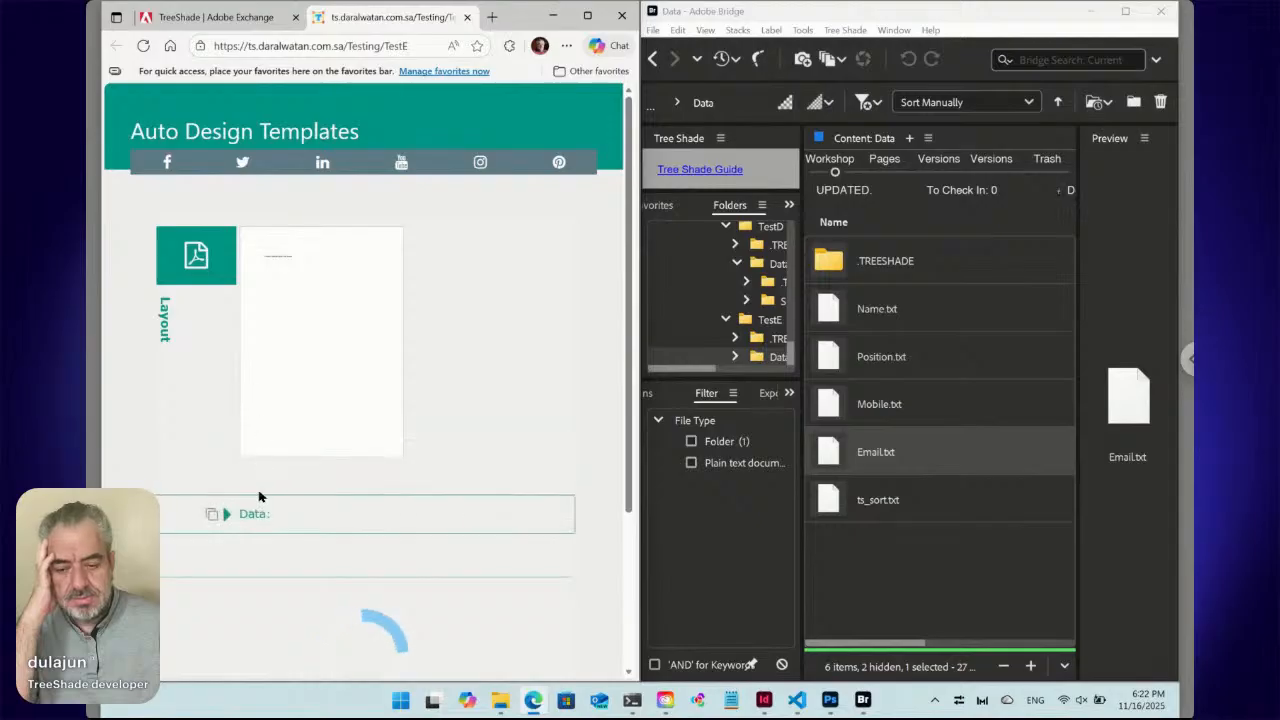
left_click(225, 515)
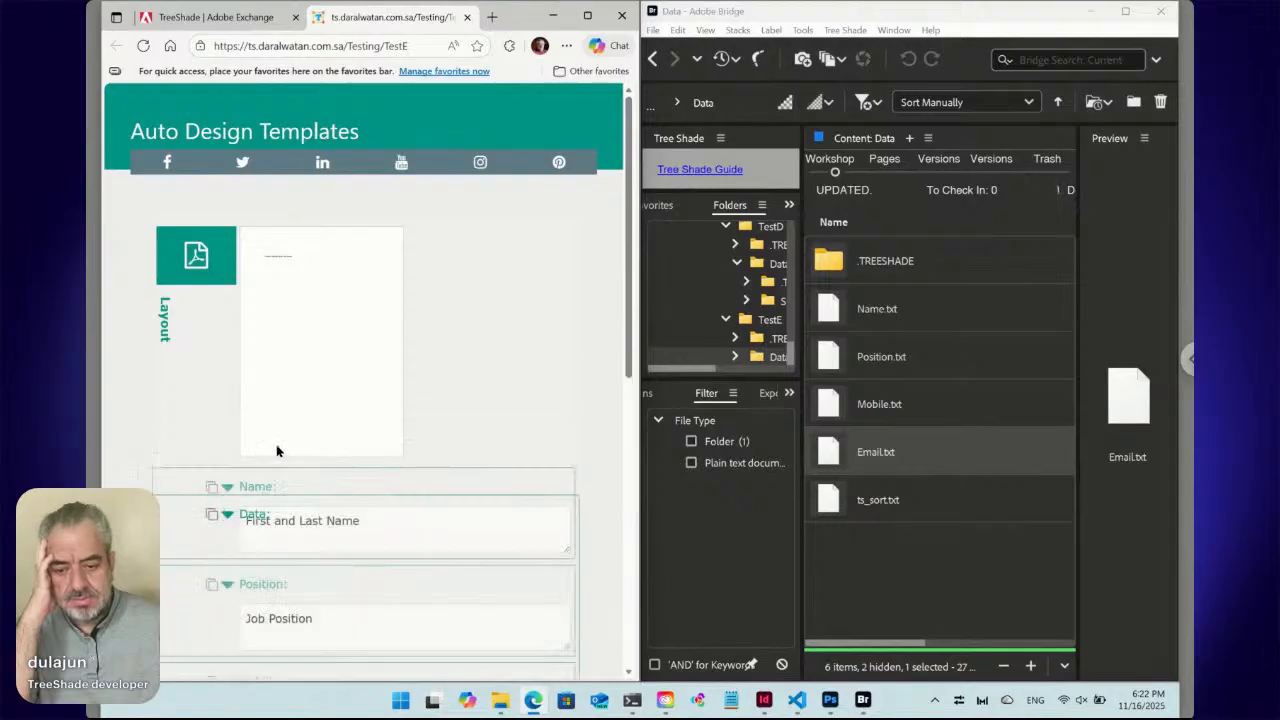
scroll(276, 449, "down", 3)
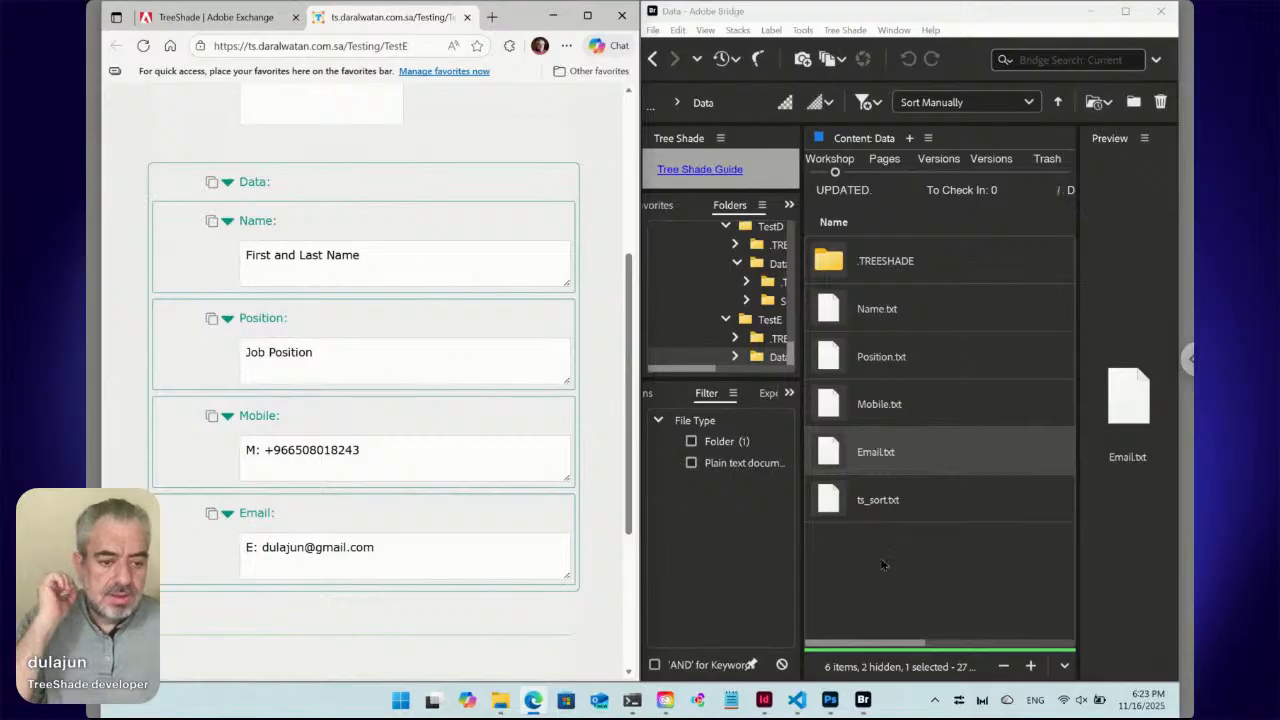
In Bridge, go back to the TestE folder and select Online ts_key_1.txt.
left_click(884, 566)
left_click(652, 58)
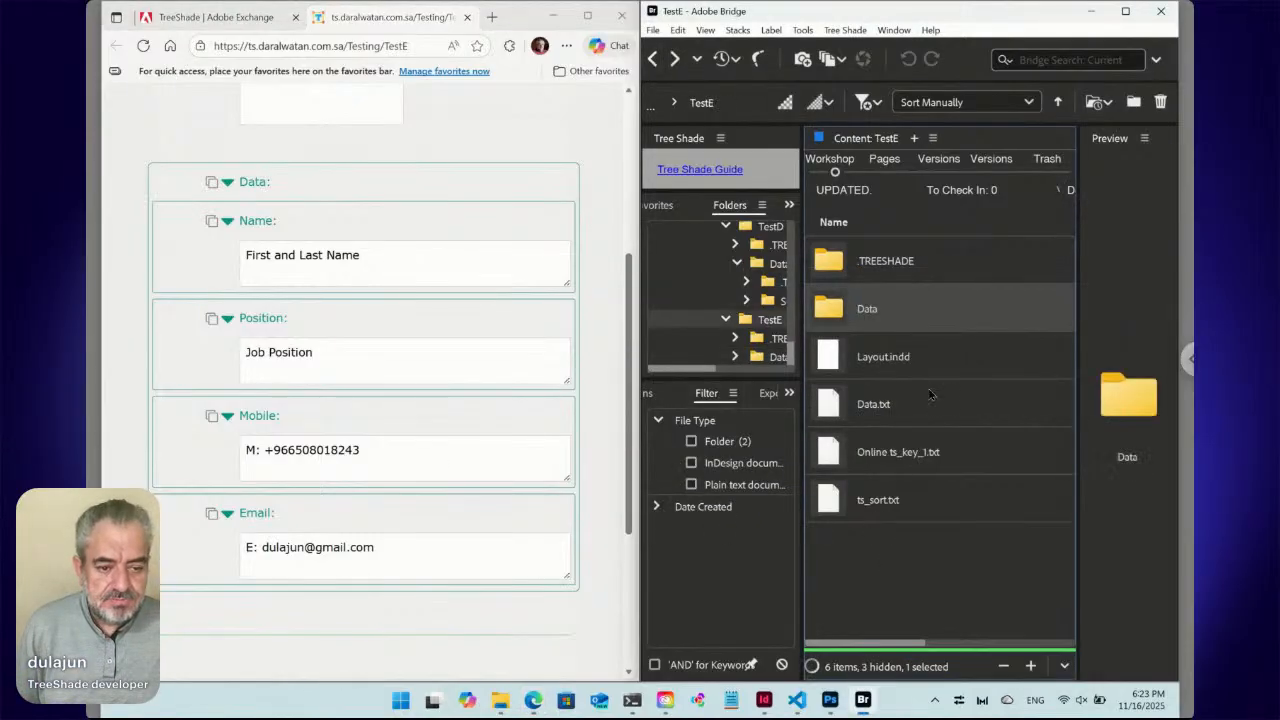
left_click(882, 460)
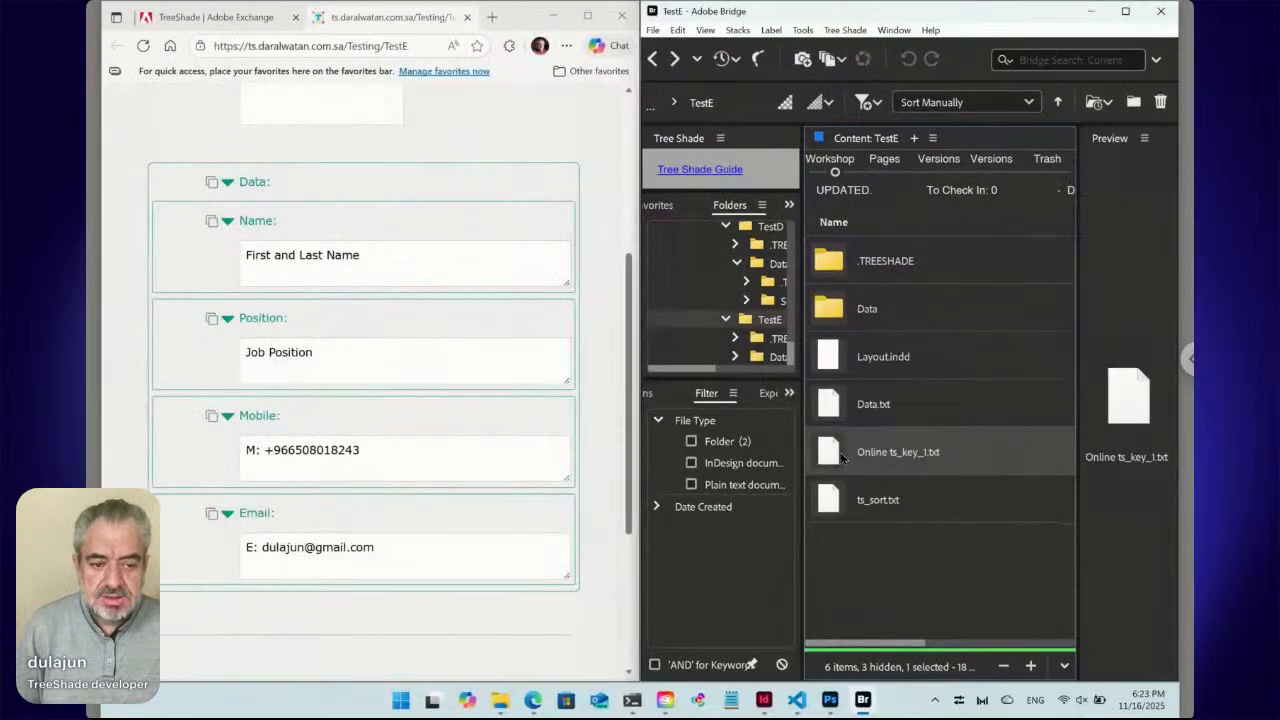
Inspect Online ts_key_1.txt's <Thumb> and Update:./ content, then cancel the Tree Shade dialog unchanged.
double_click(838, 456)
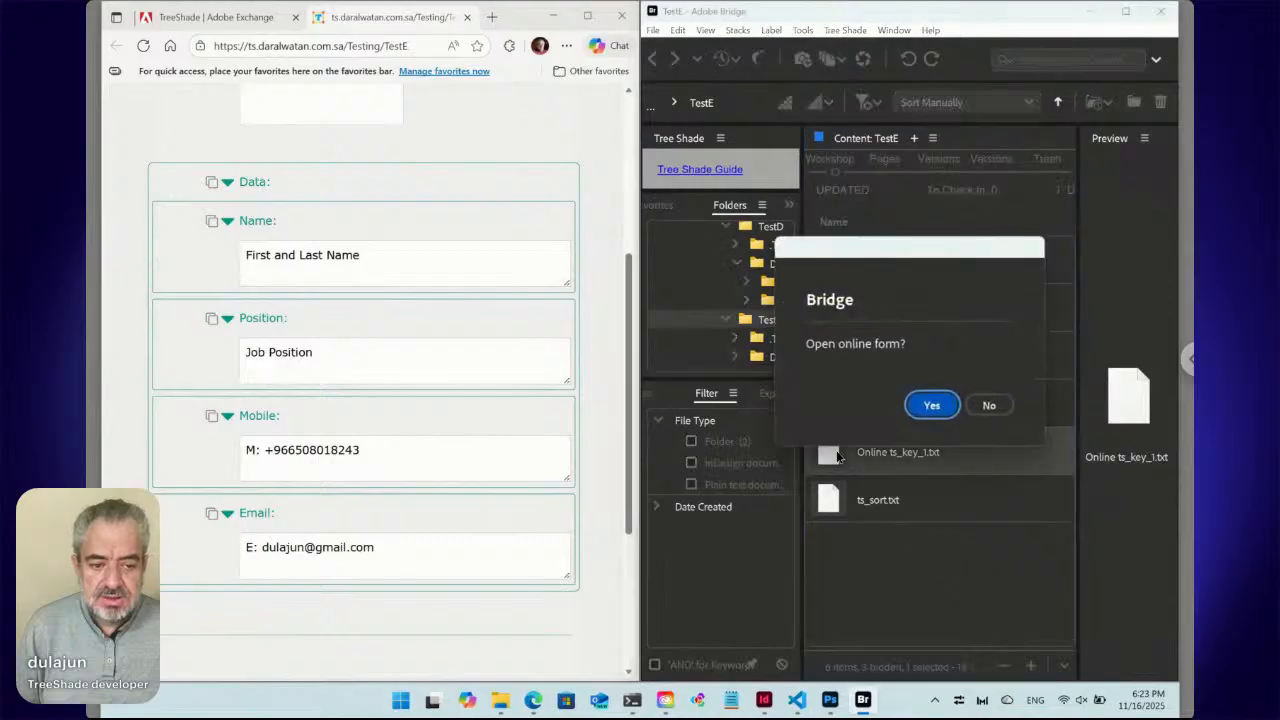
left_click(989, 410)
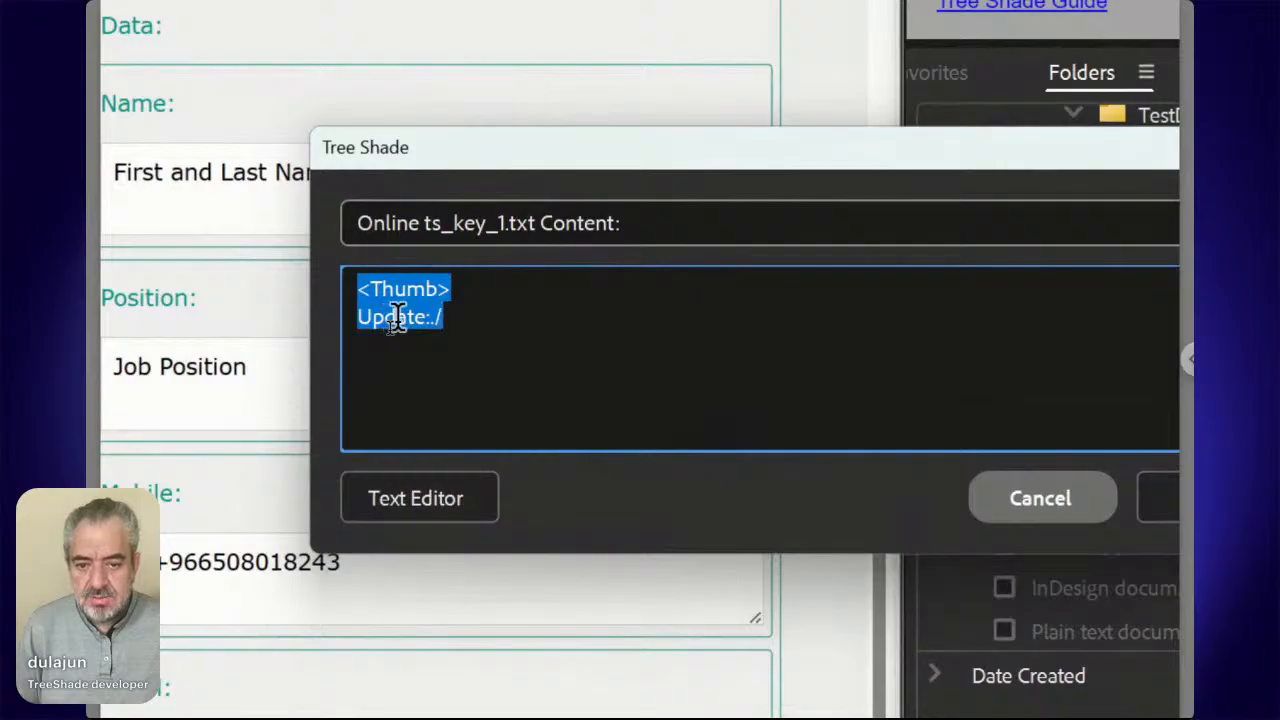
left_click(402, 365)
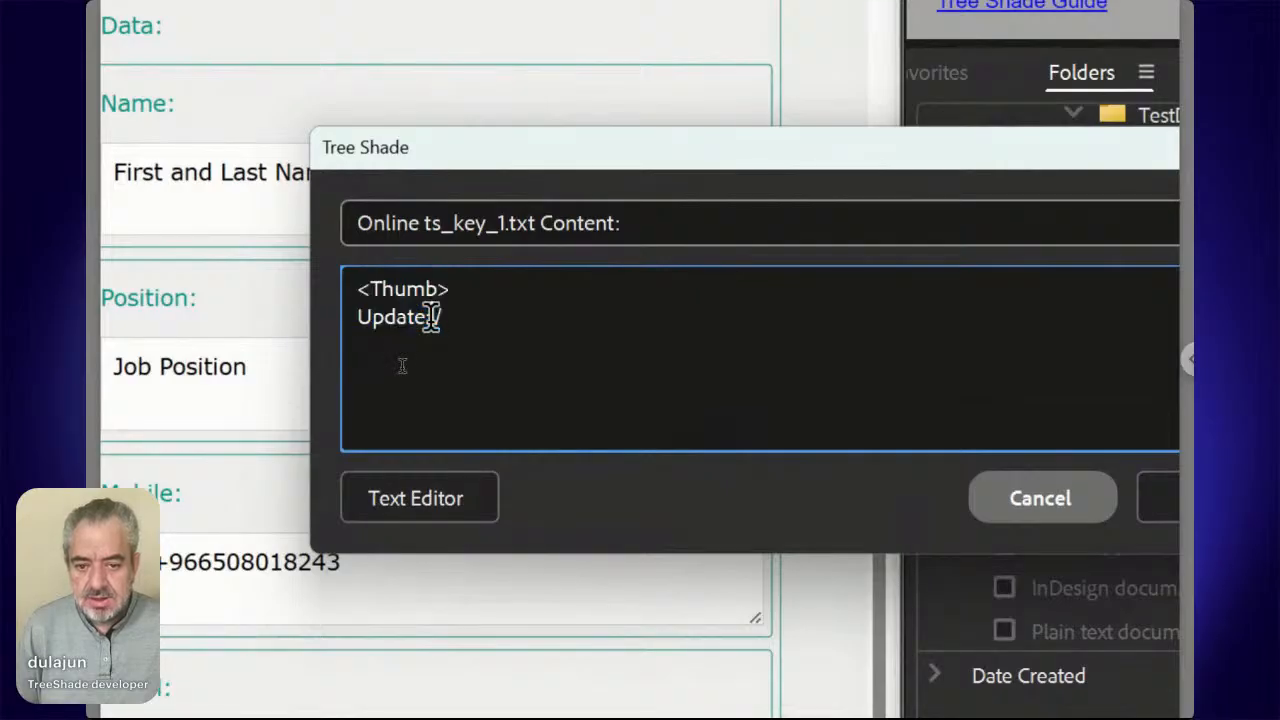
key("shift+End")
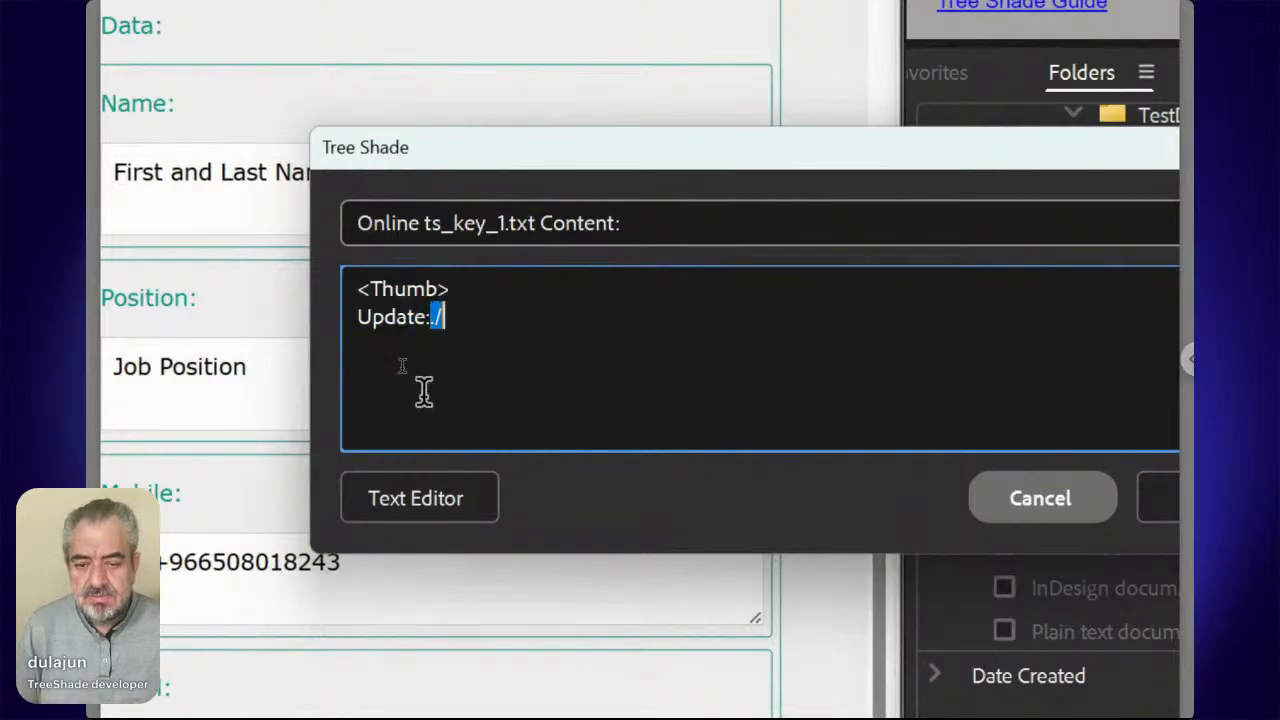
left_click_drag(483, 283, 359, 287)
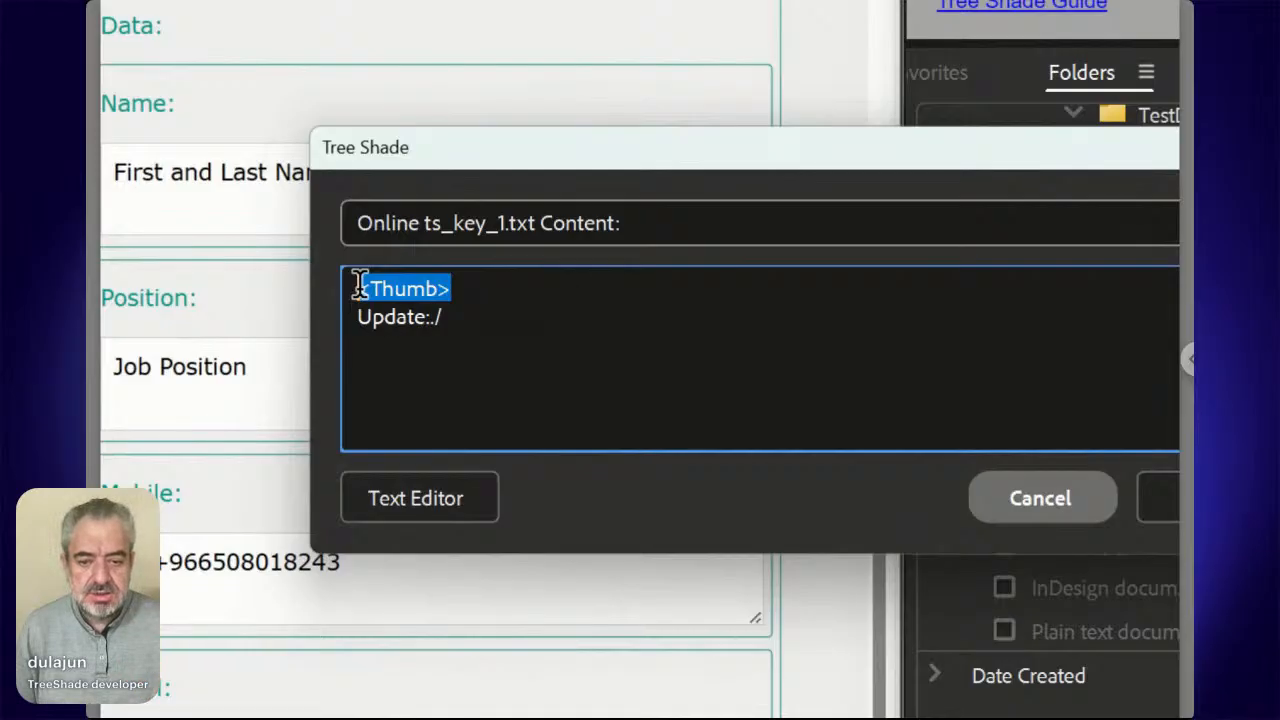
left_click(1043, 505)
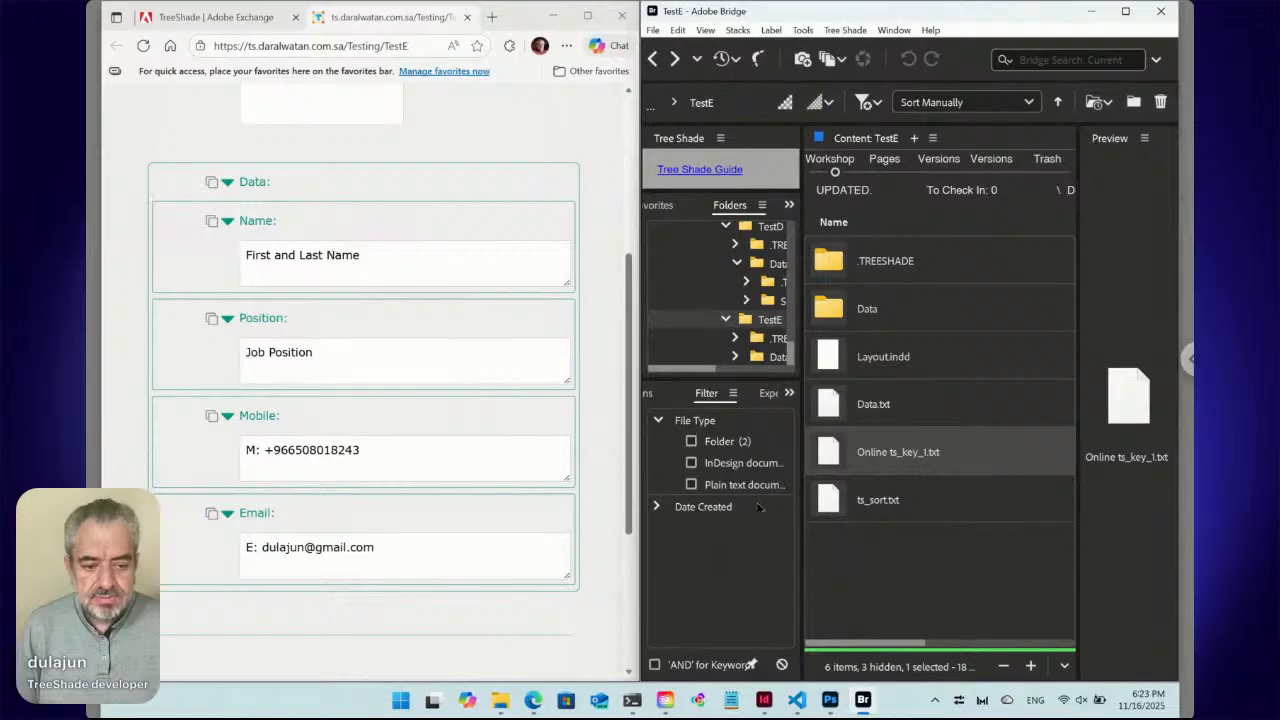
Check in Layout.indd, then hide Bridge's Preview panel and show the TestE workshop listing.
left_click(763, 700)
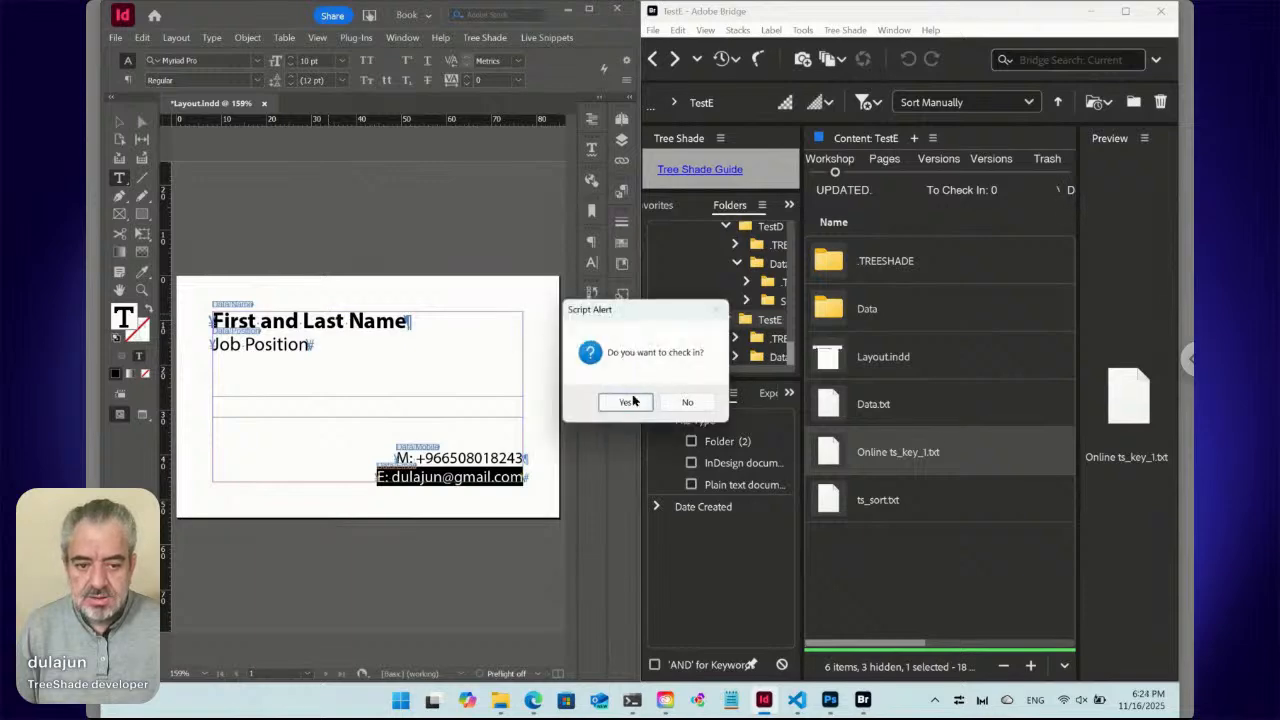
left_click(625, 403)
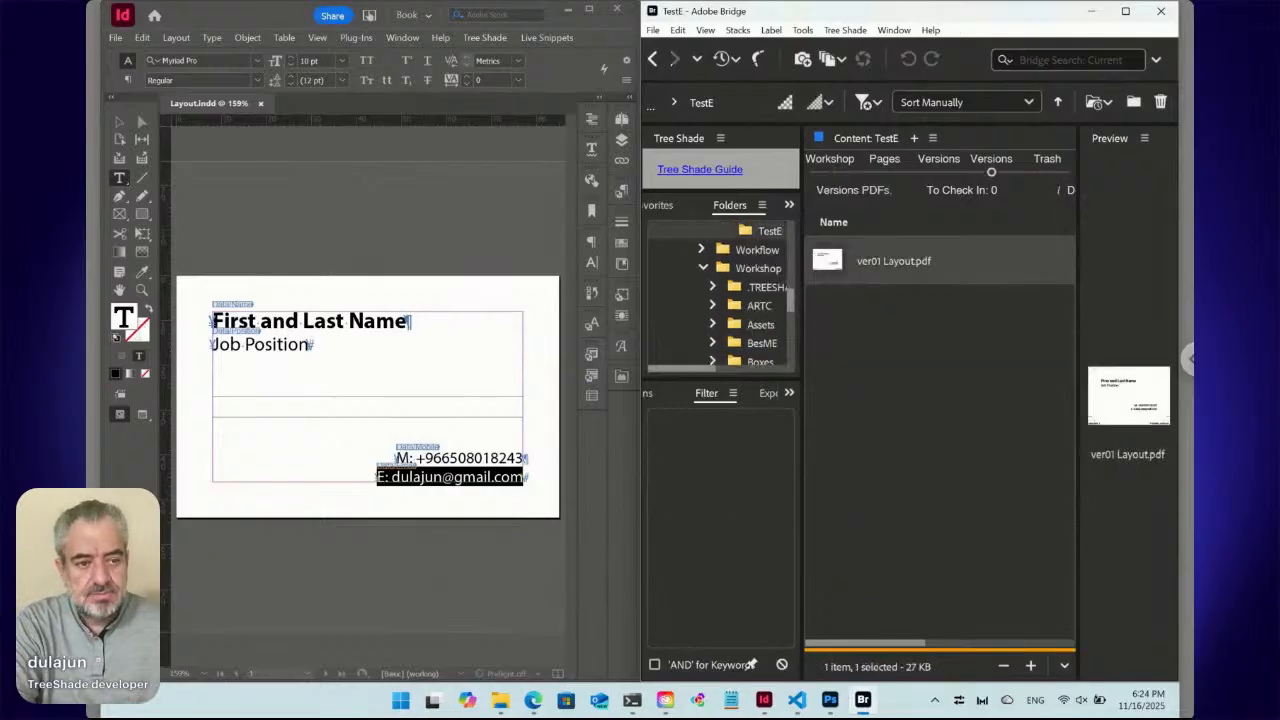
left_click(894, 30)
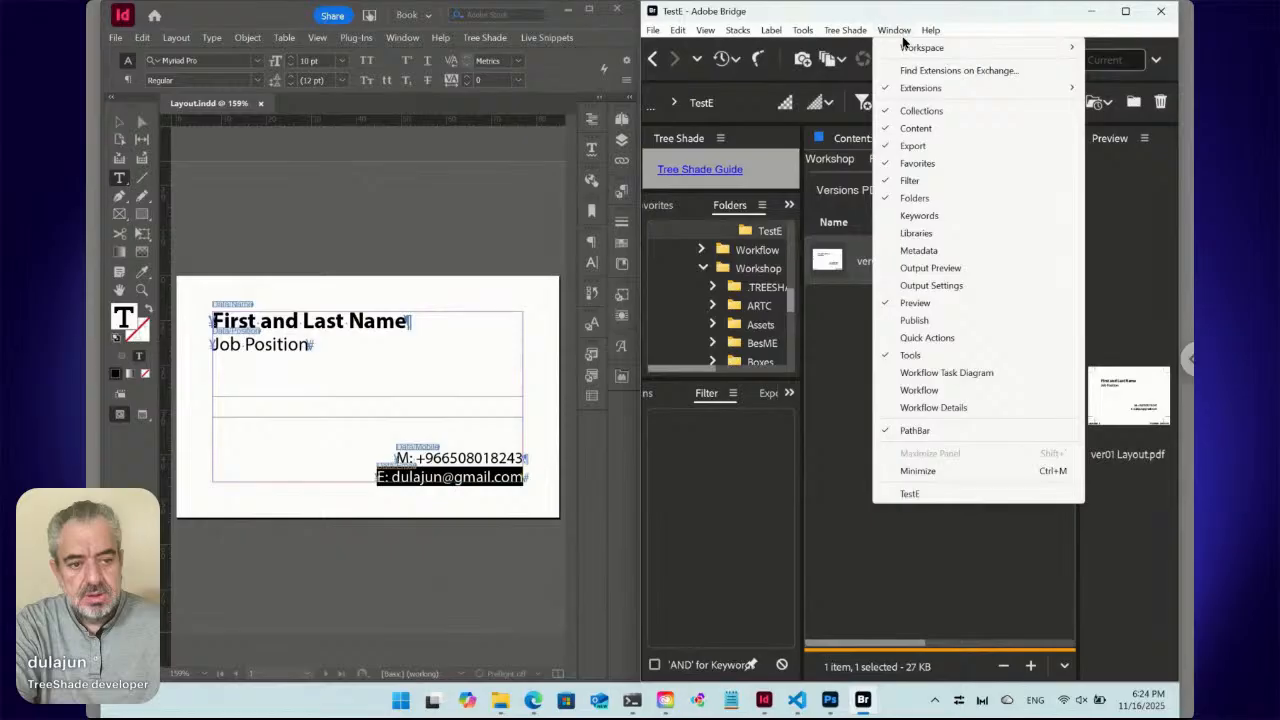
left_click(923, 306)
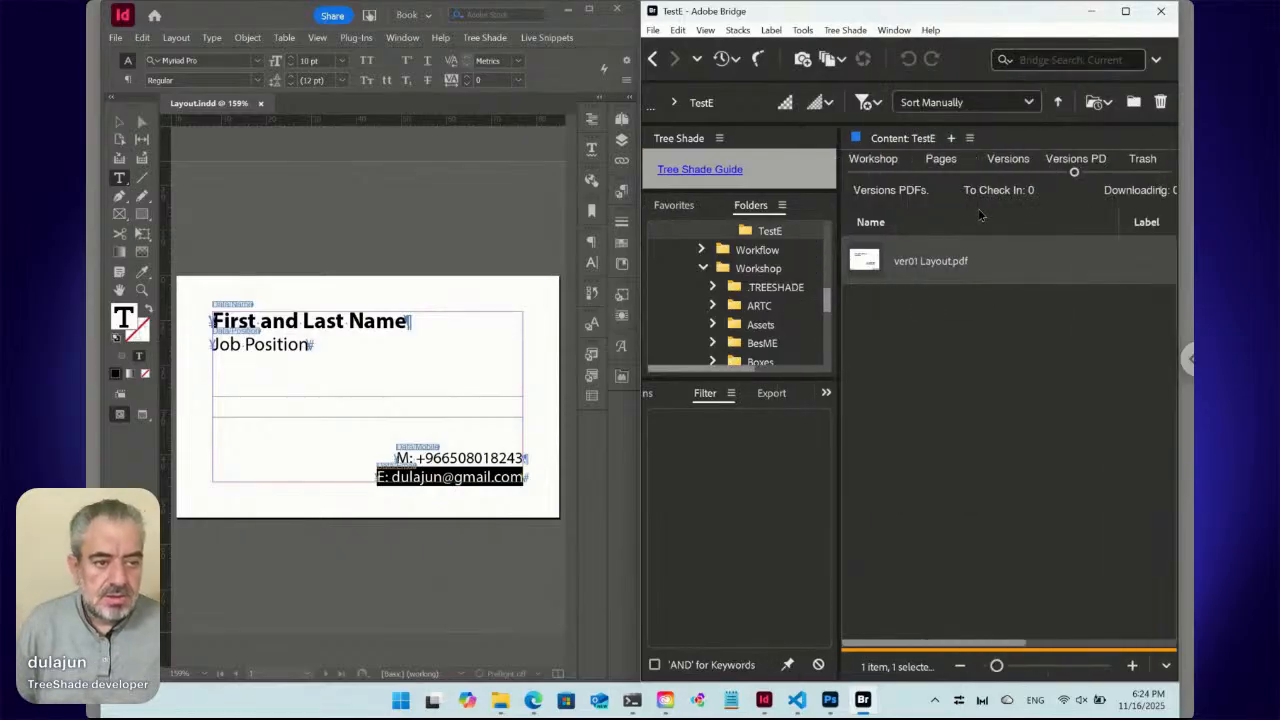
left_click(874, 172)
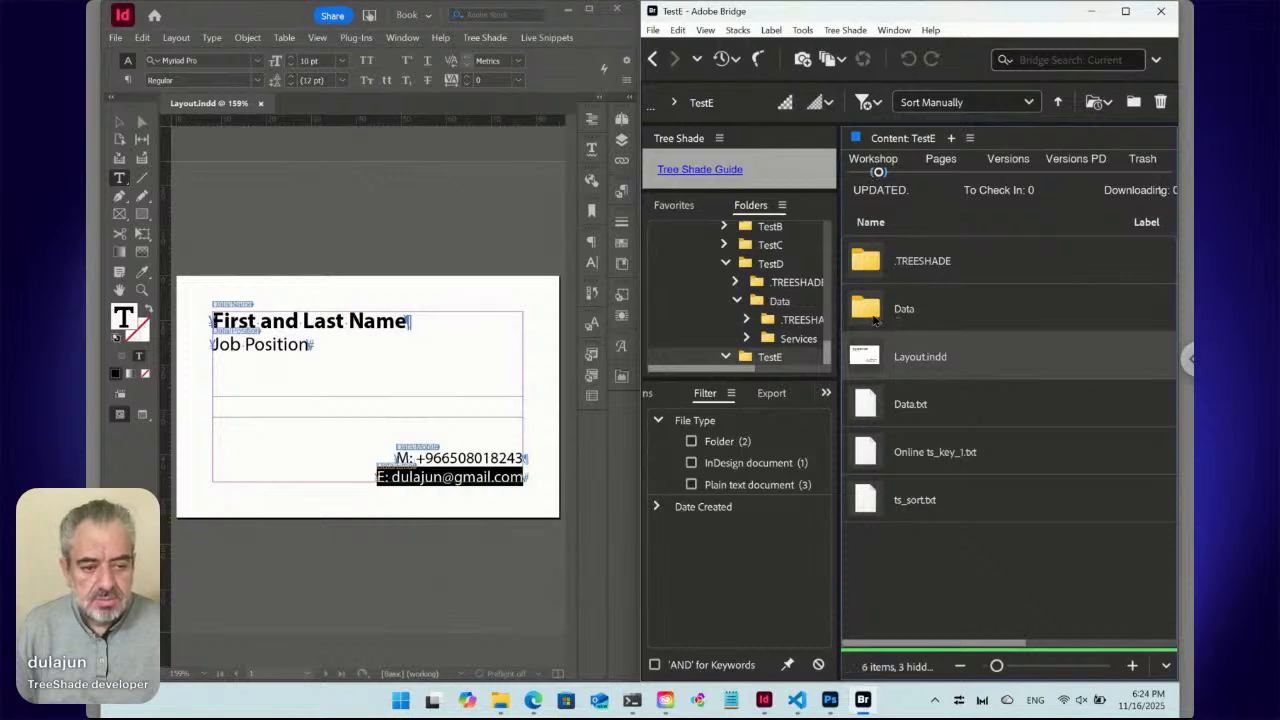
In the Data folder, set Name, Position, Mobile and Email.txt thumbnails from the document page.
double_click(866, 310)
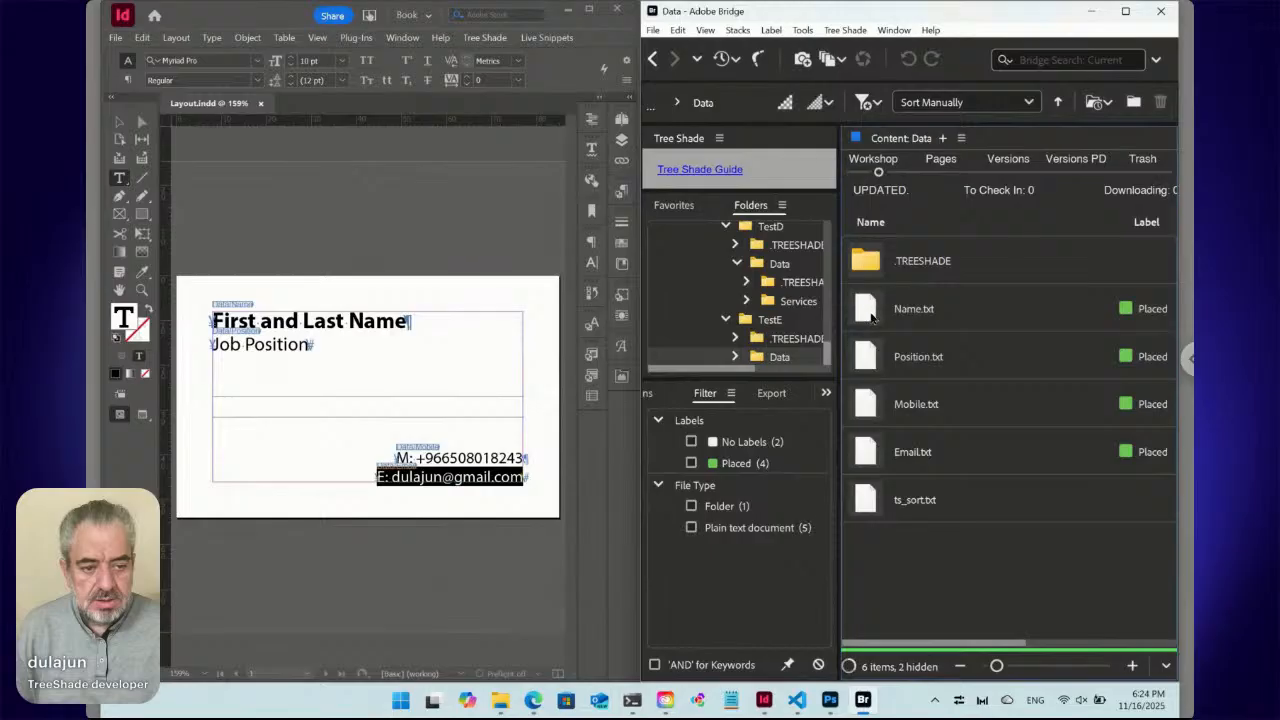
left_click(910, 314)
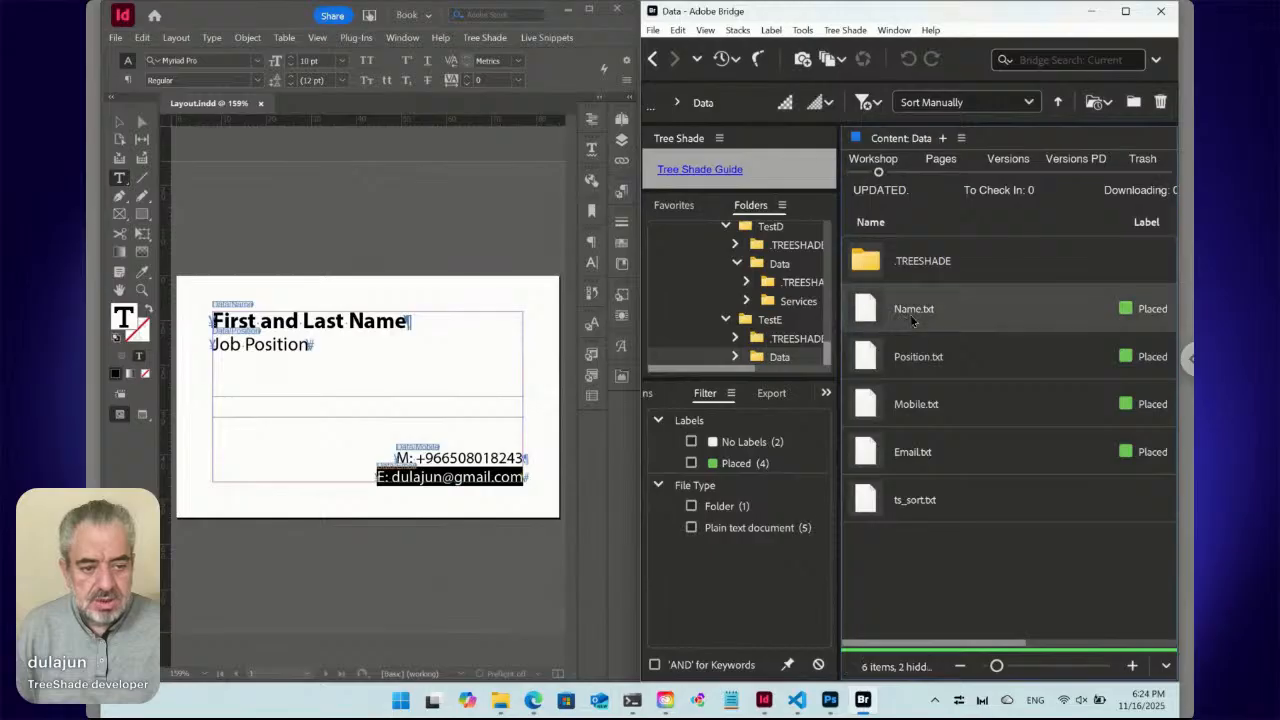
left_click(924, 452, "shift")
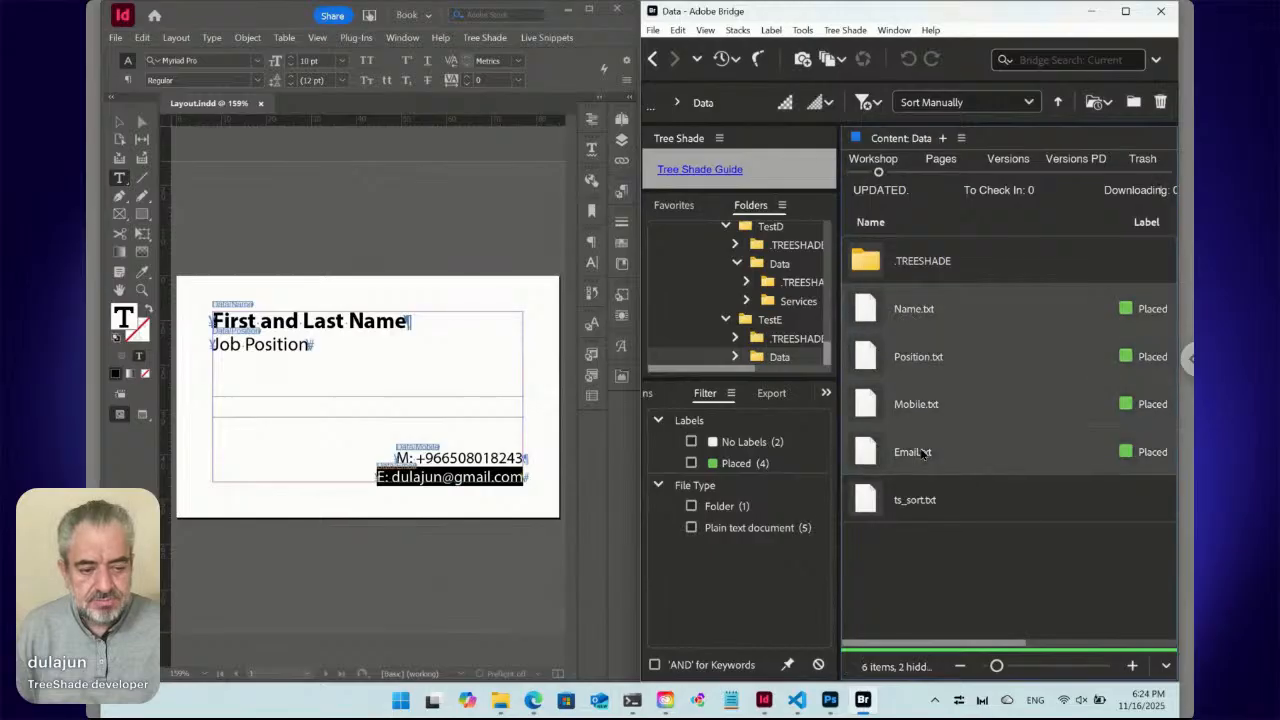
right_click(872, 313)
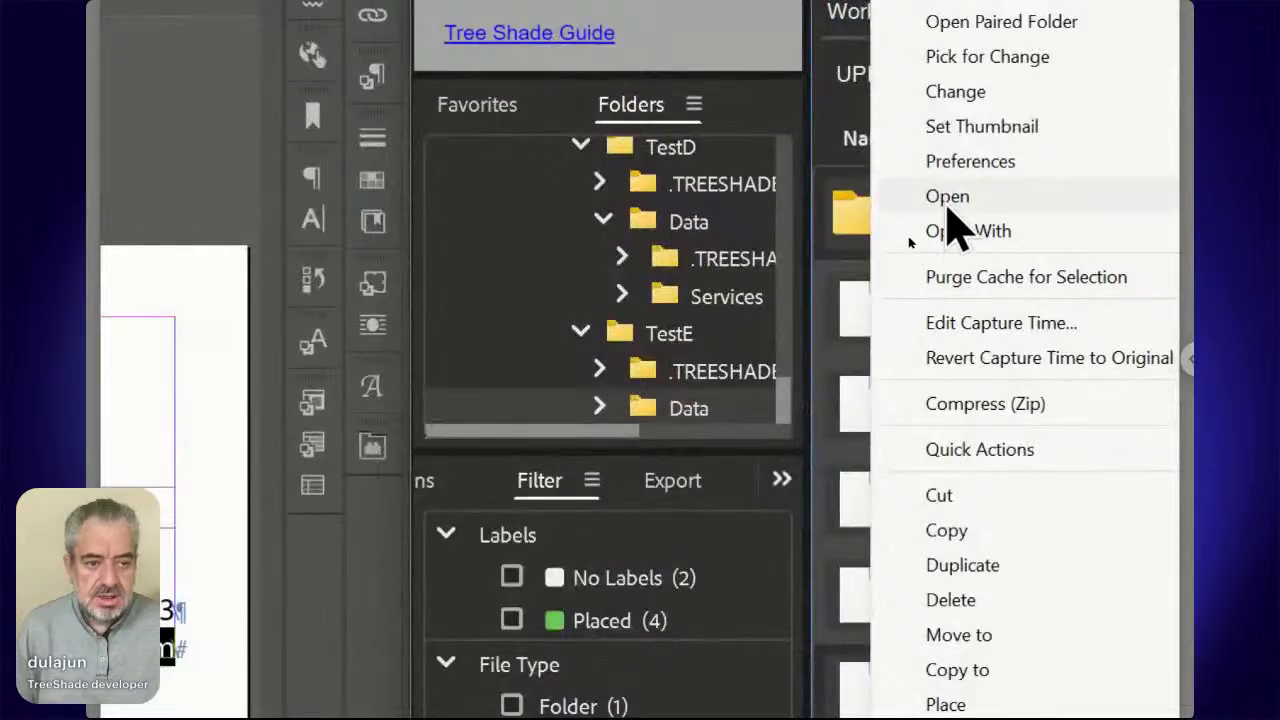
mouse_move(906, 221)
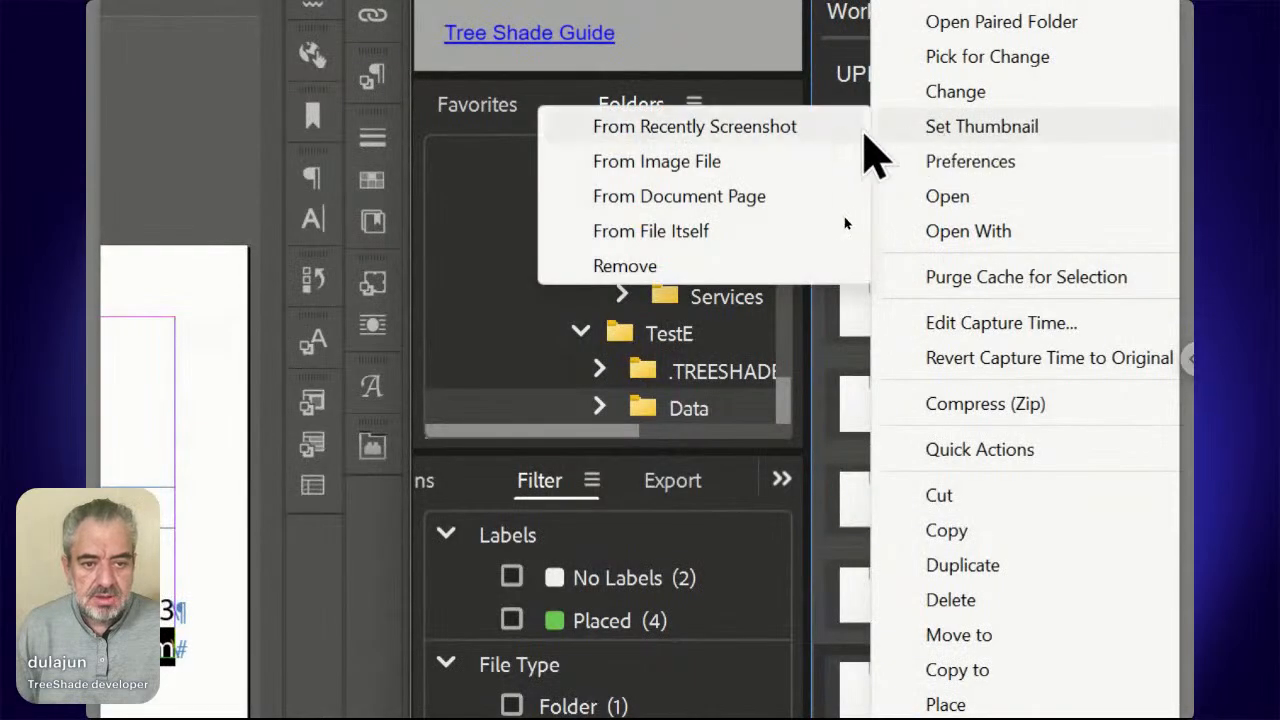
left_click(716, 197)
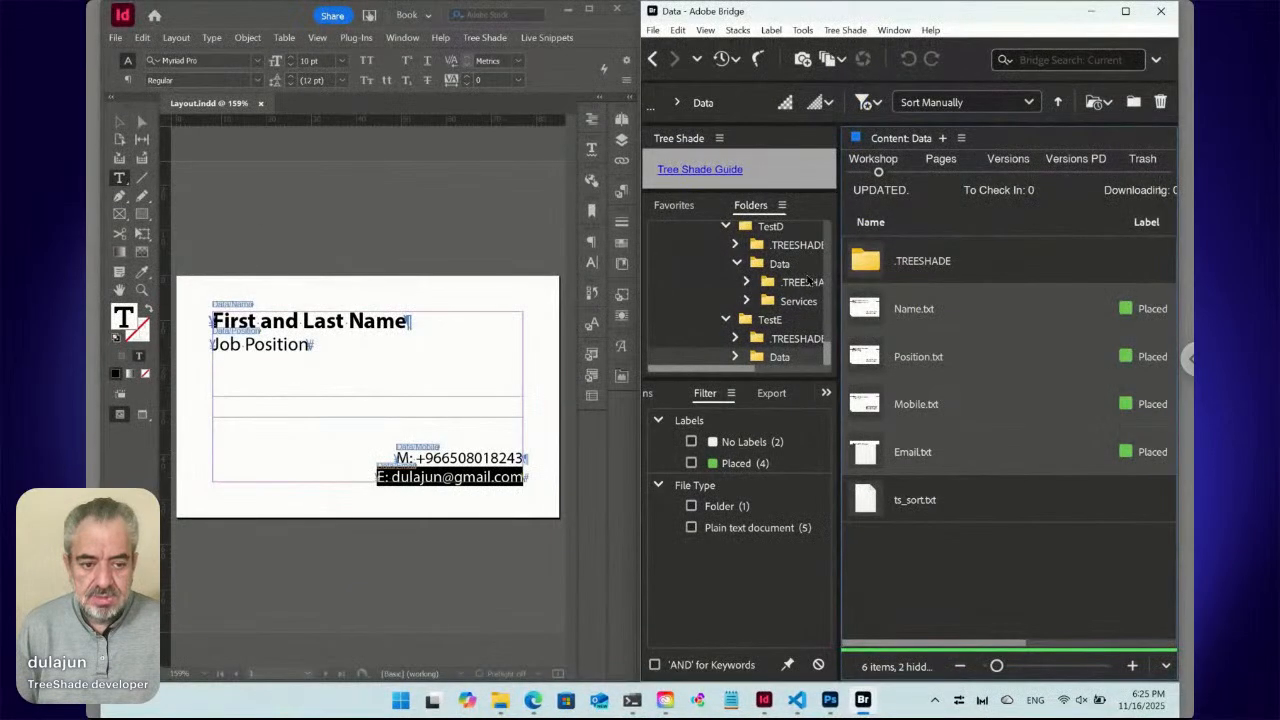
Maximize Bridge with large grid thumbnails and step through the Name, Position, Mobile and Email files.
left_click(1126, 12)
left_click_drag(866, 666, 947, 677)
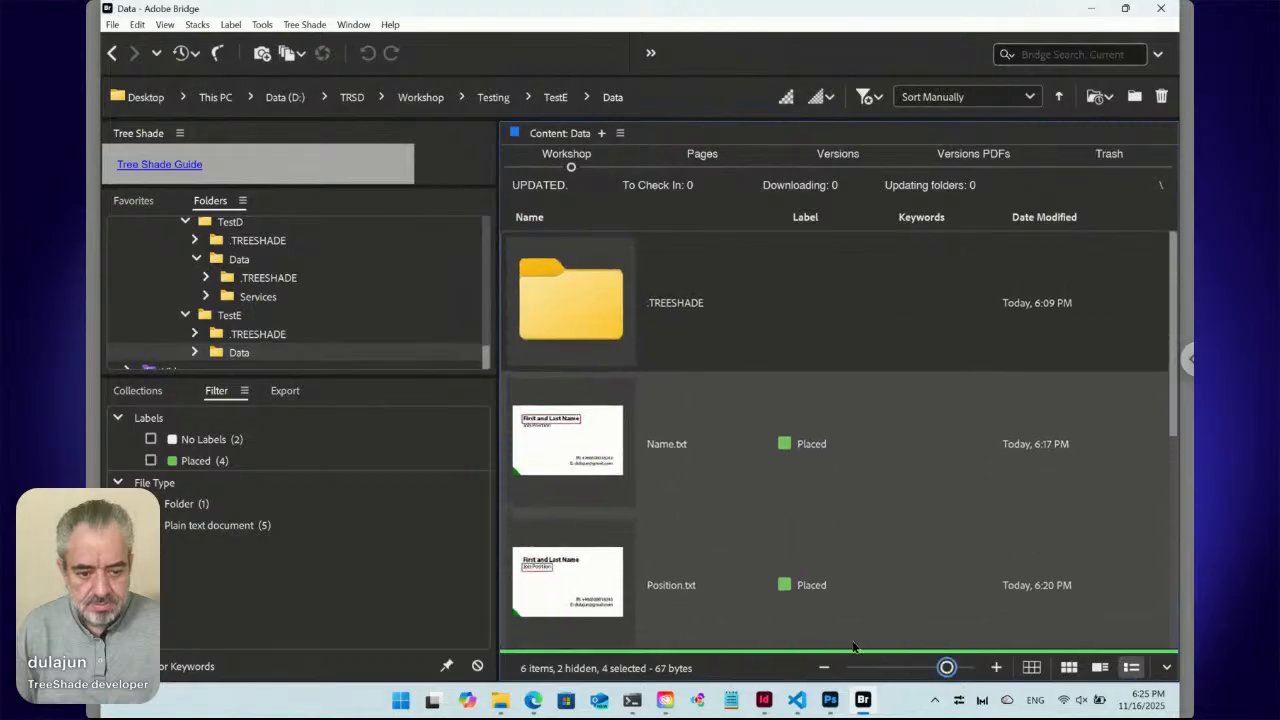
left_click(1068, 667)
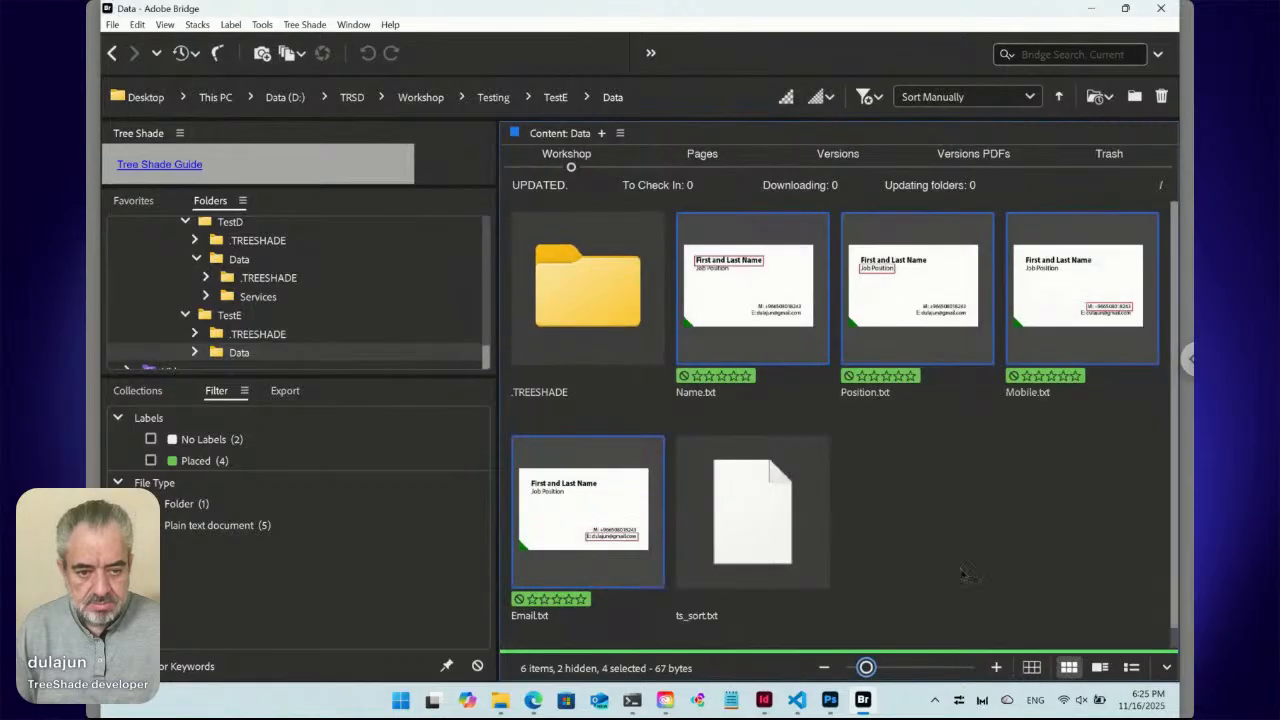
left_click(880, 443)
left_click(786, 332)
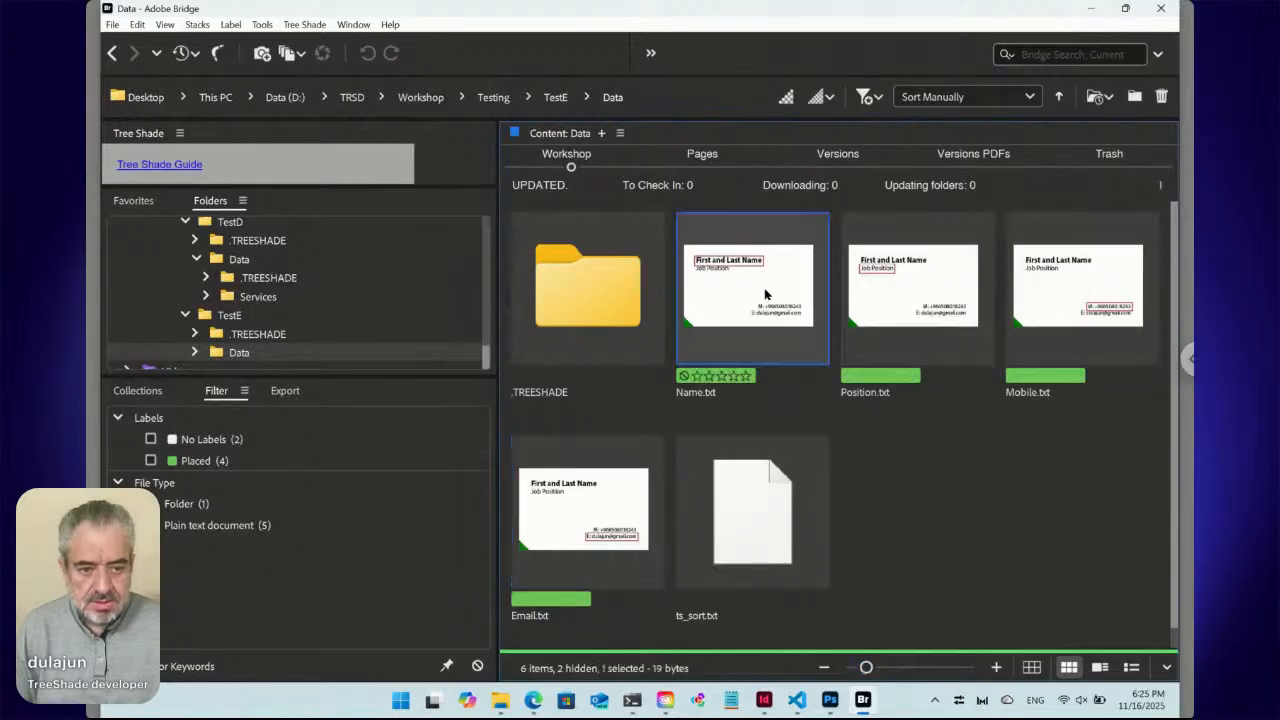
left_click(910, 291)
key("Right")
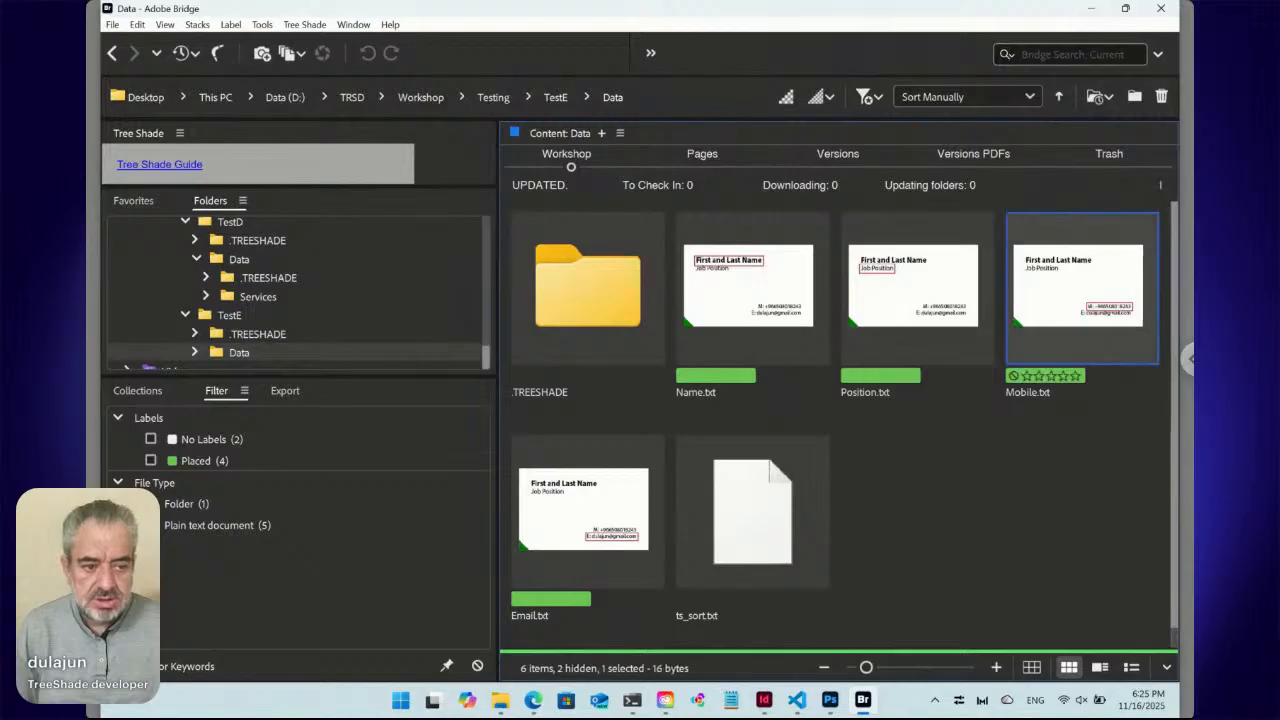
key("Down")
key("Left")
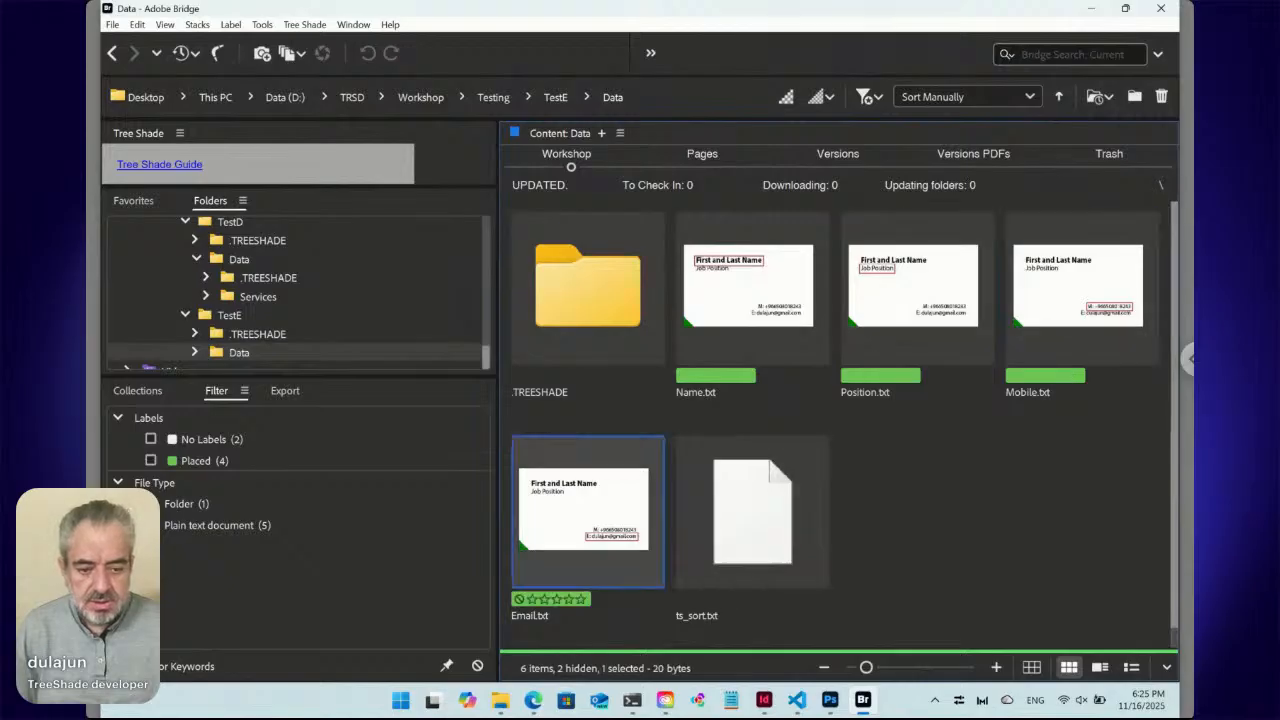
Resize thumbnails so all files fit, then open InDesign's TreeShade menu.
left_click_drag(867, 668, 897, 670)
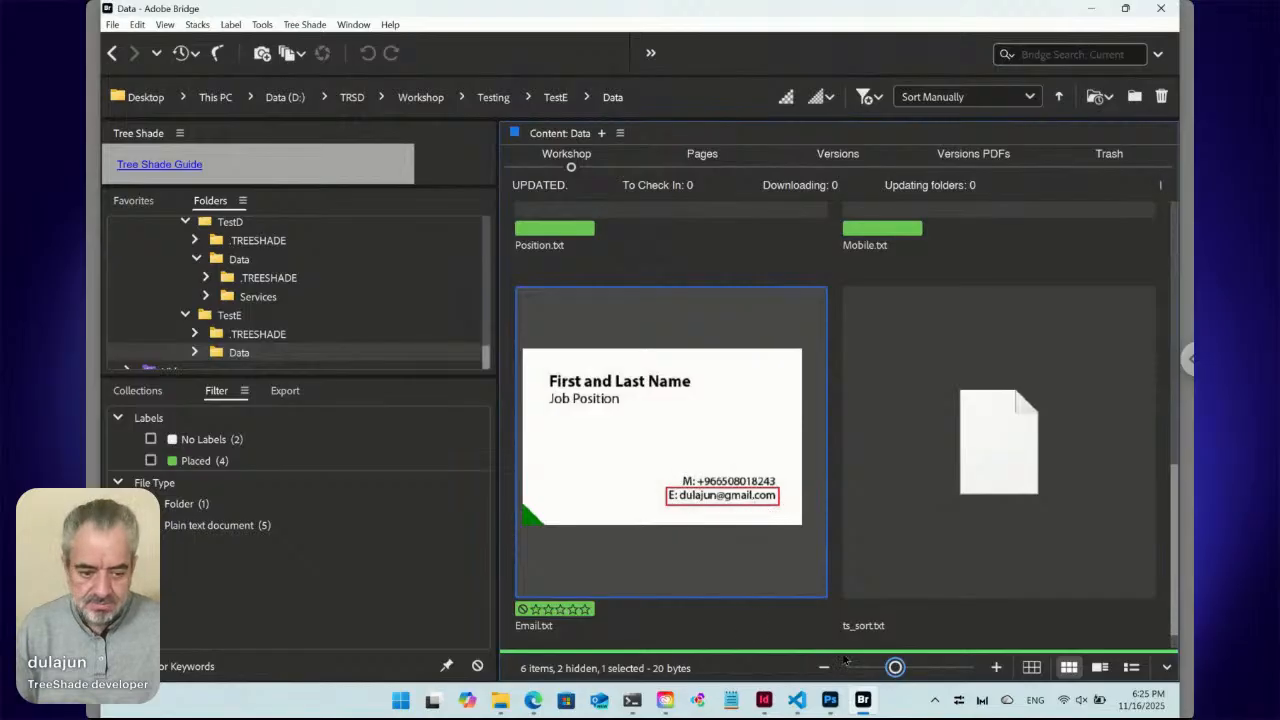
left_click_drag(895, 668, 871, 668)
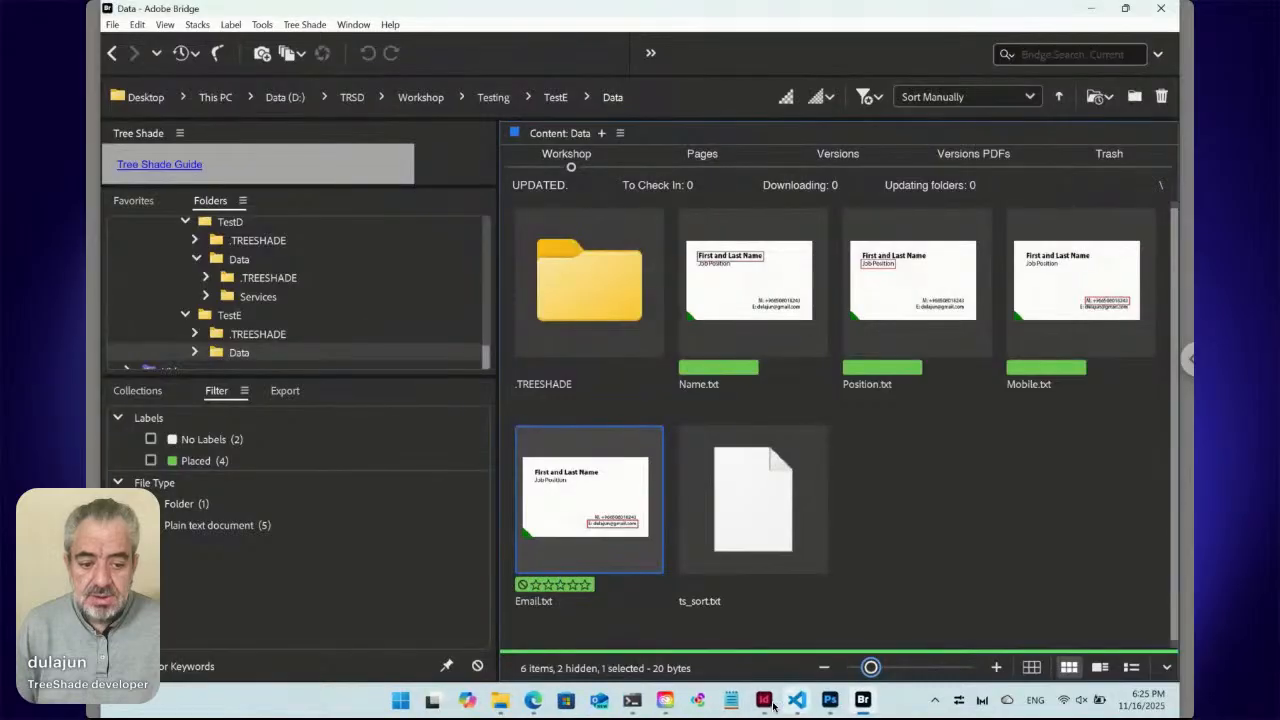
left_click(746, 700)
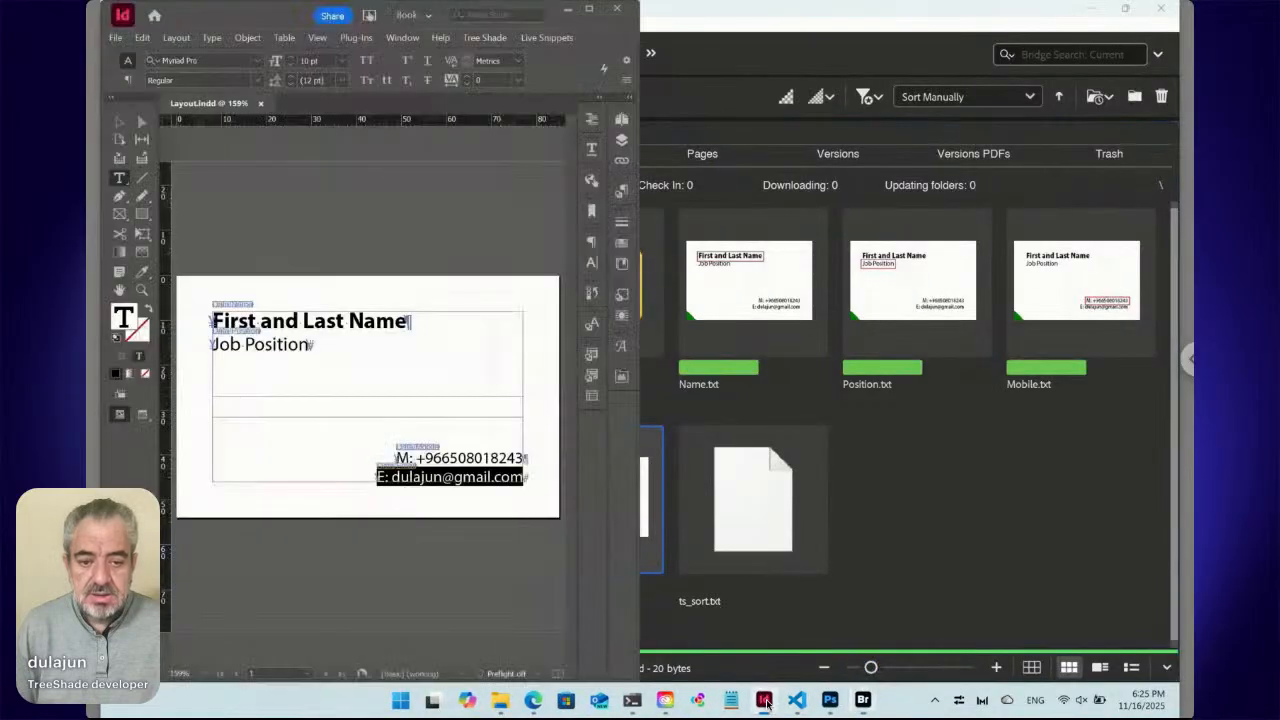
left_click(484, 39)
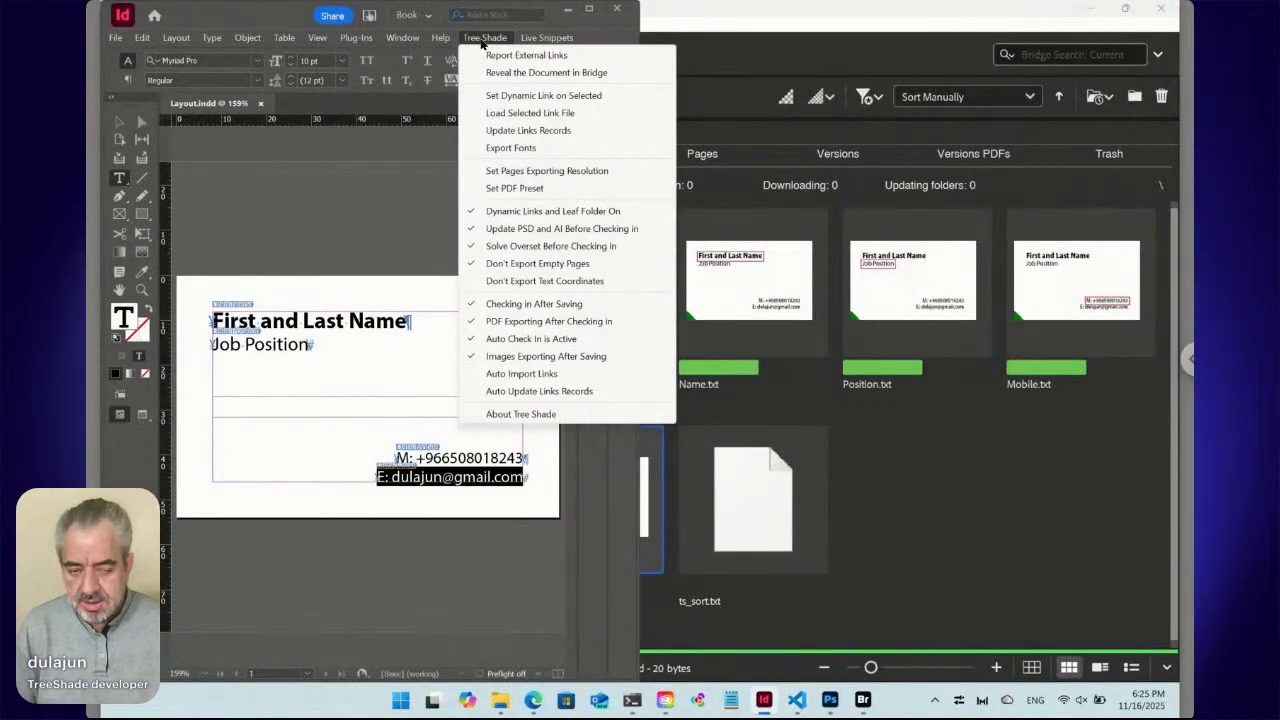
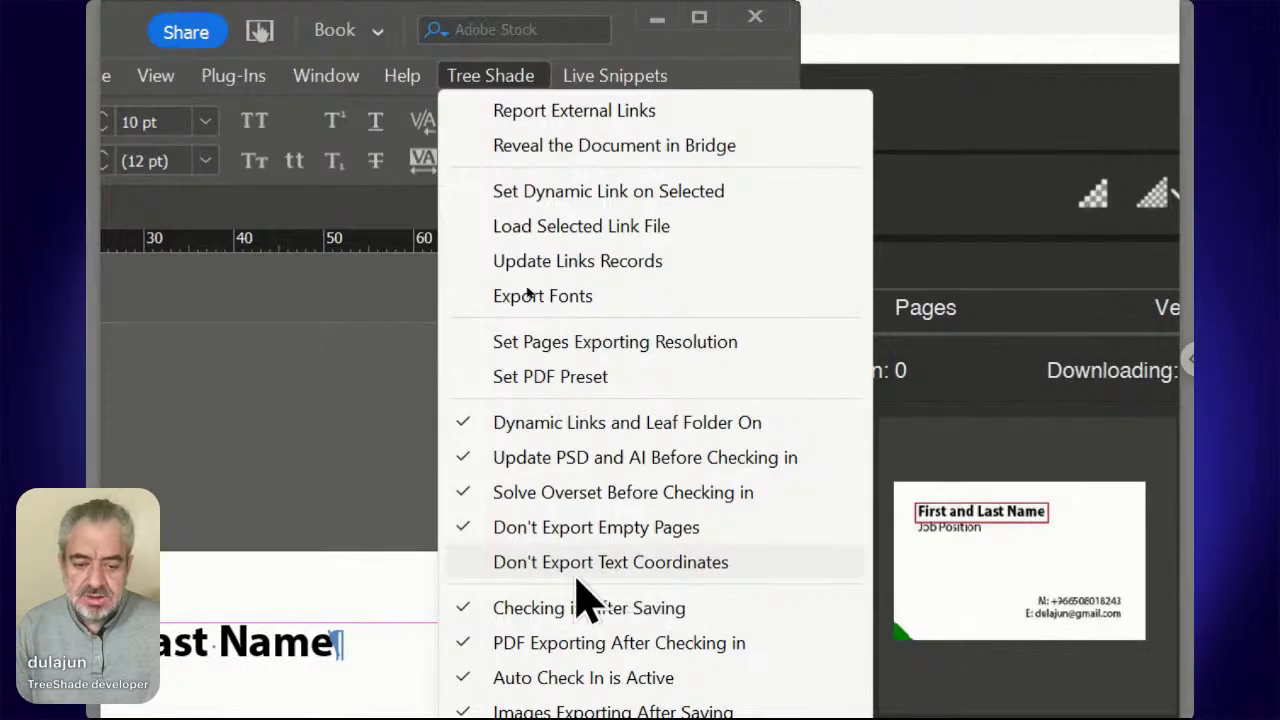
Close the TreeShade options menu without changing any setting.
left_click(472, 75)
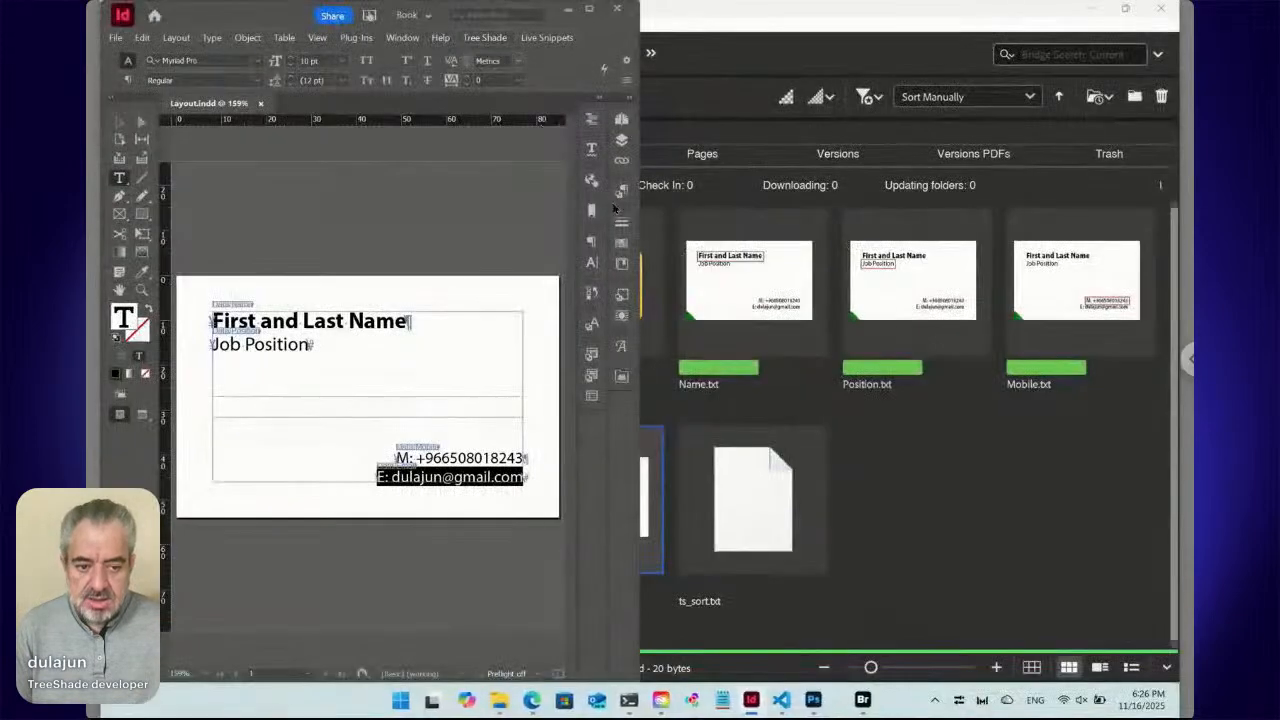
Select the Name, Position, Mobile and Email .txt files, inspect Set Thumbnail, then return to the browser form.
left_click(780, 306)
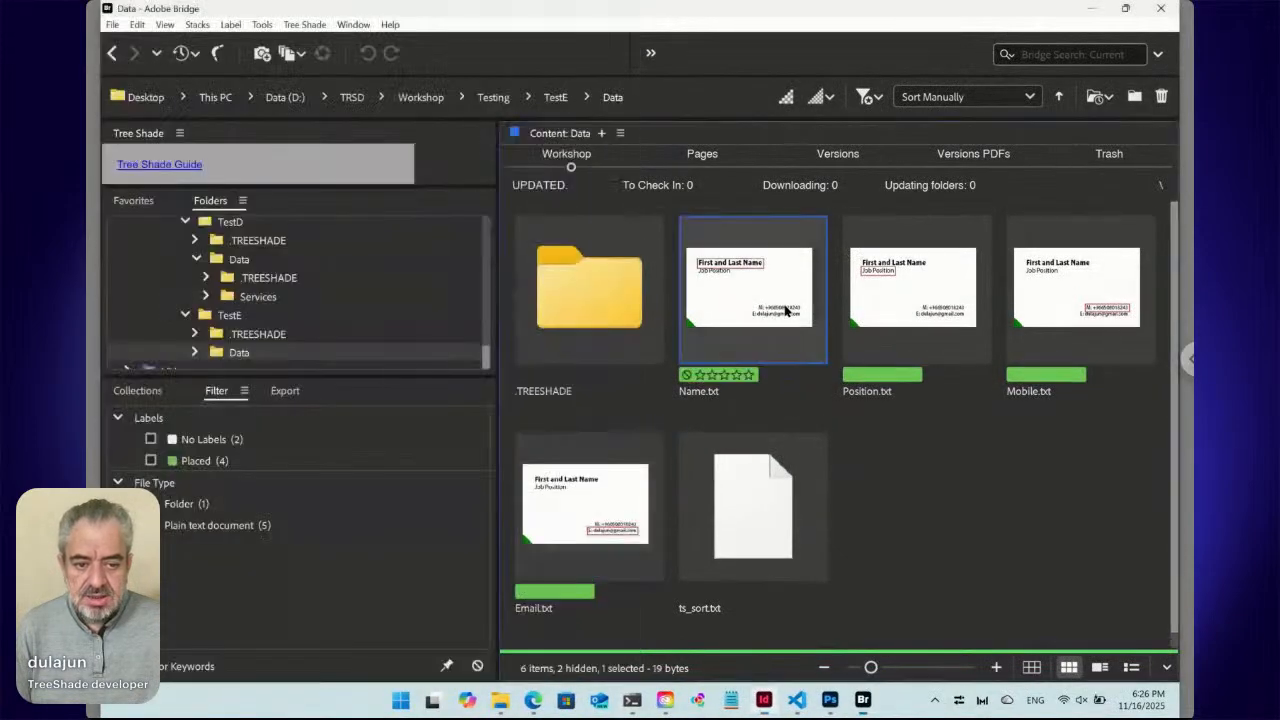
left_click(624, 471, "shift")
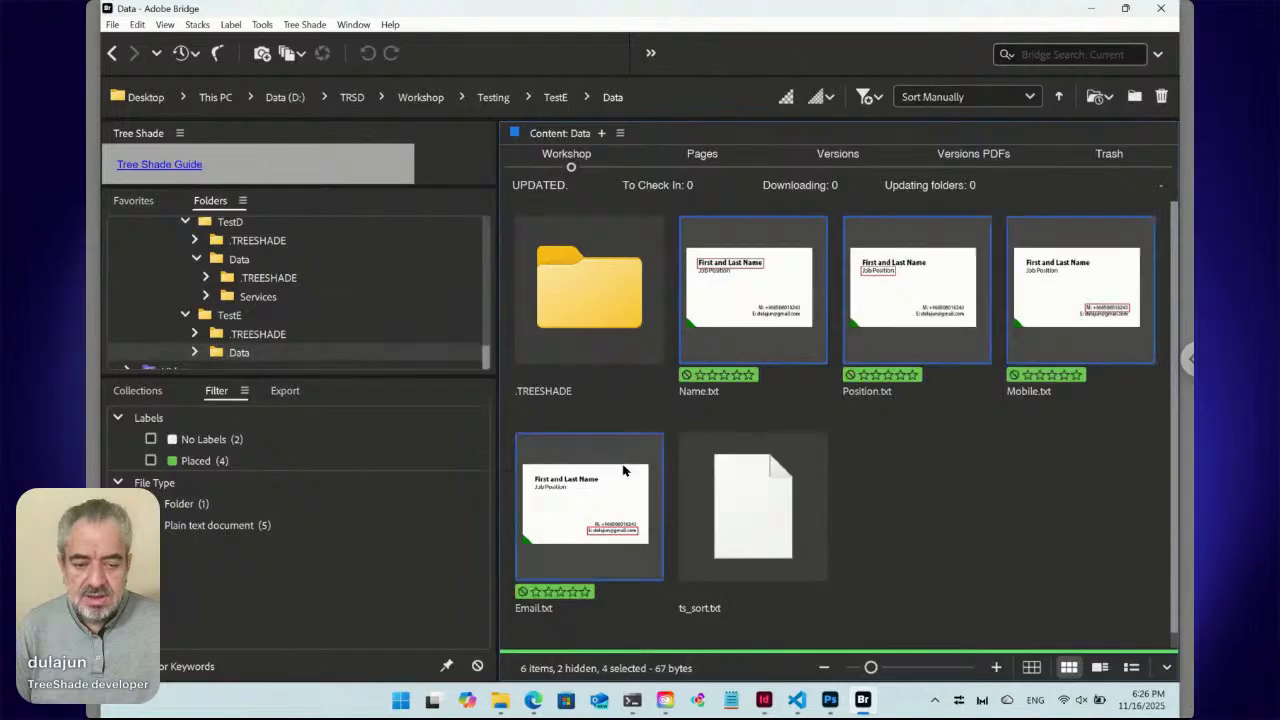
right_click(707, 307)
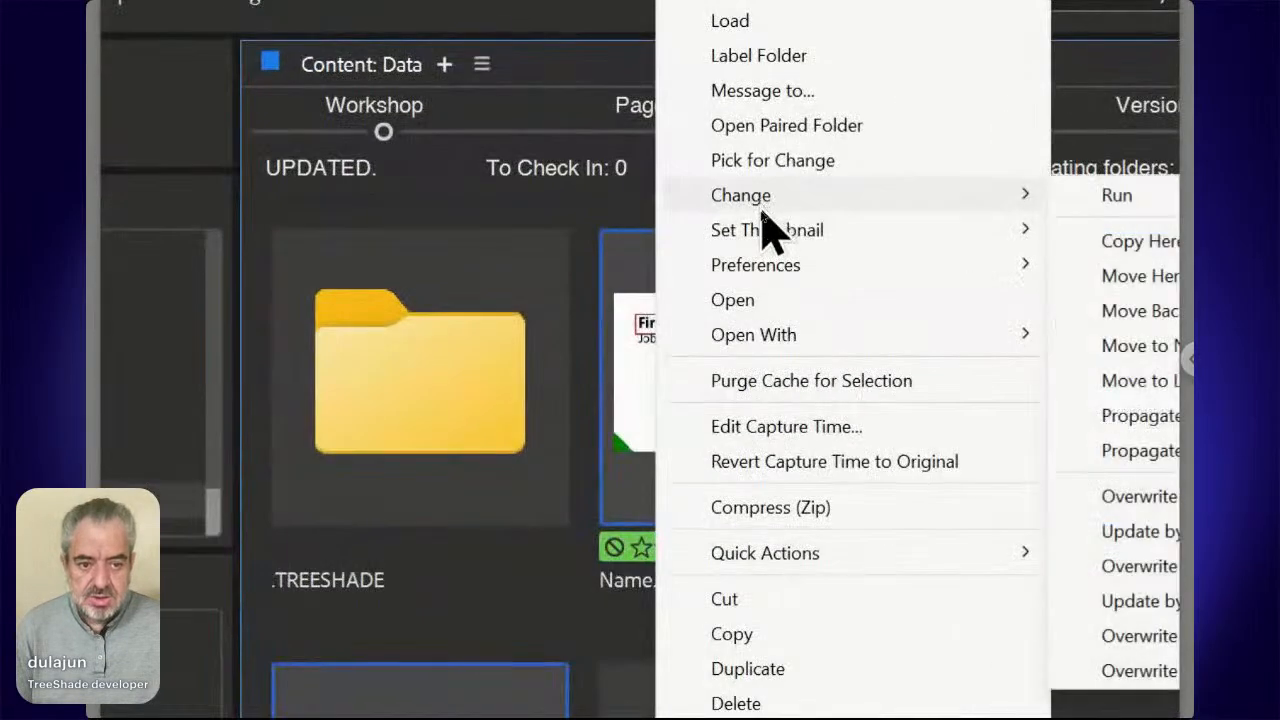
mouse_move(760, 210)
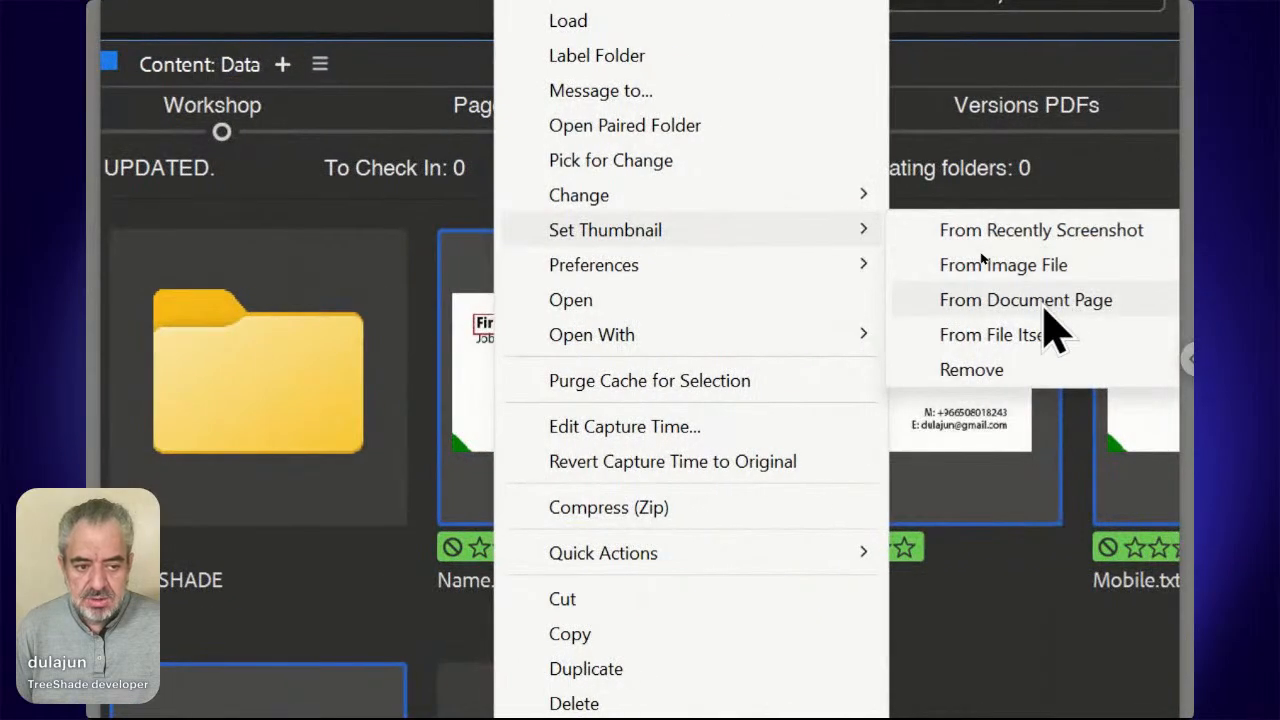
left_click(1043, 306)
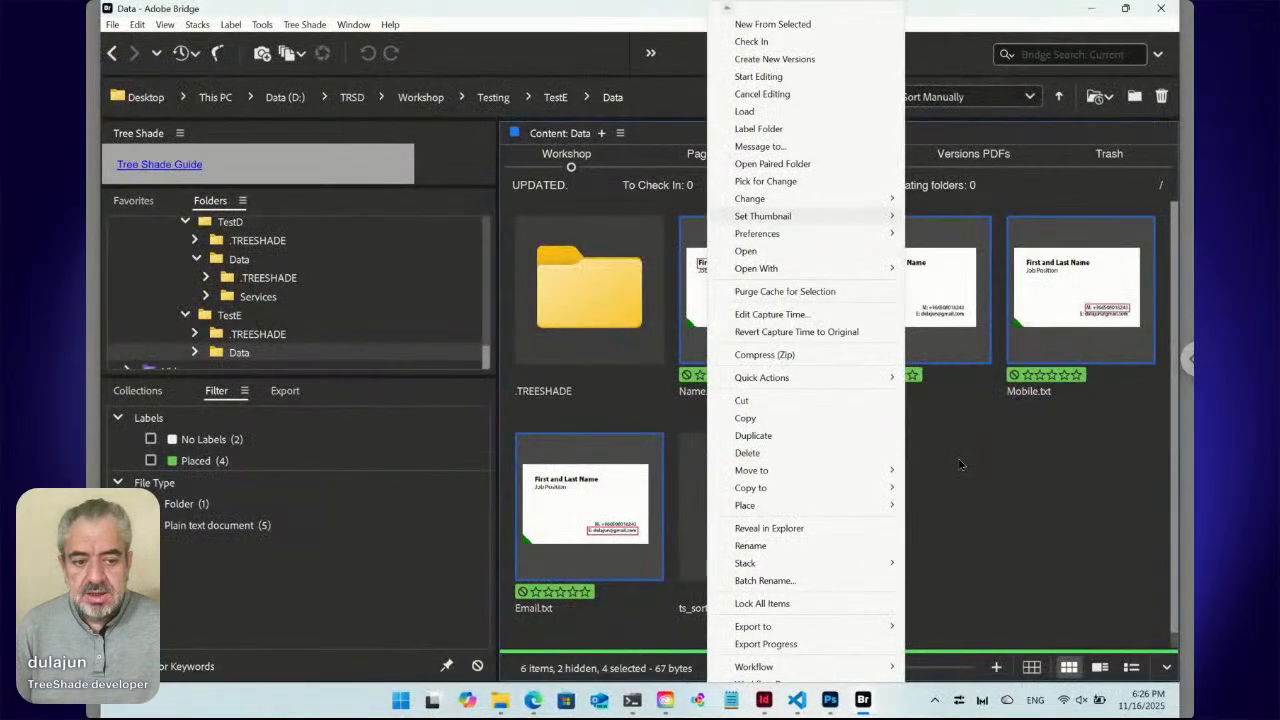
left_click(956, 467)
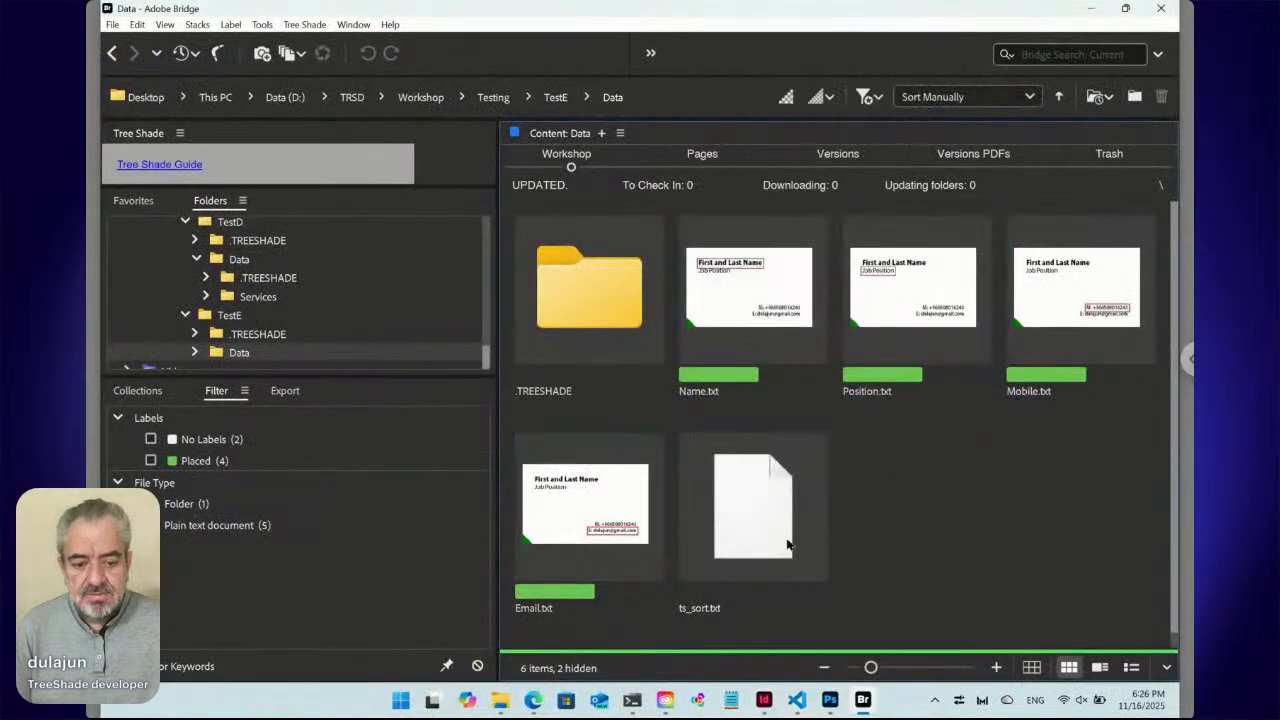
left_click(533, 700)
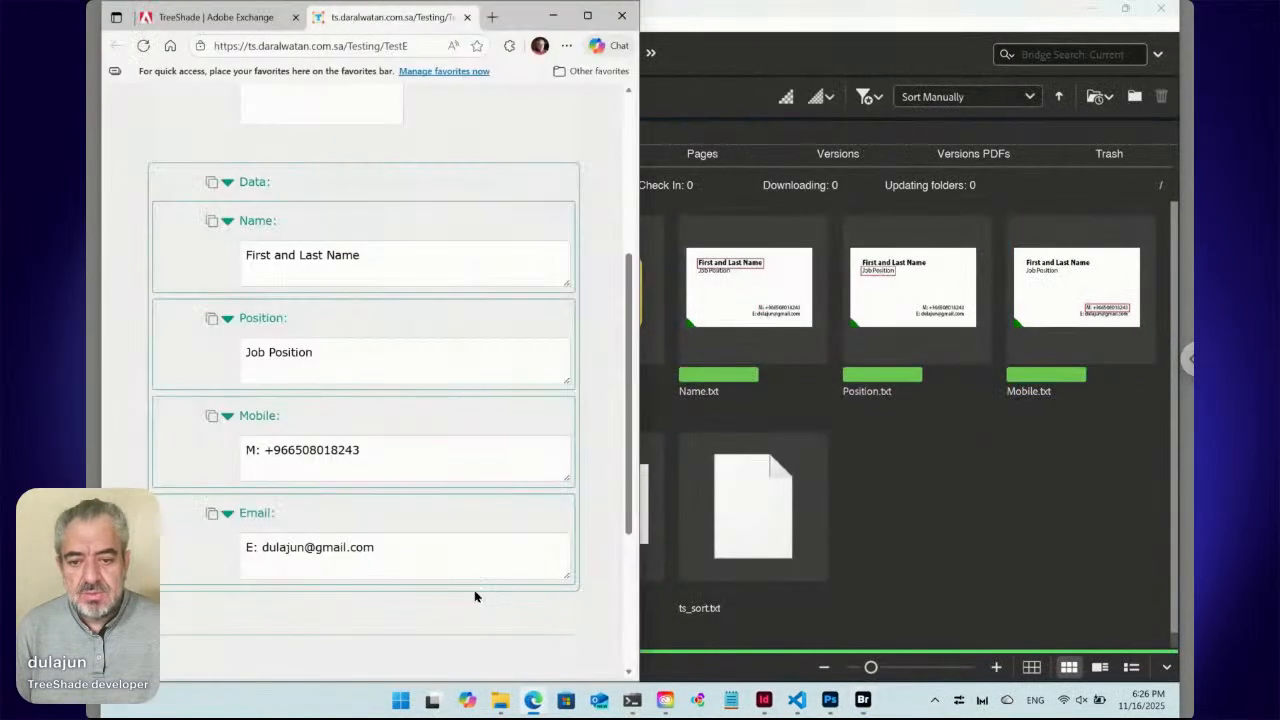
Reload the TreeShade form and expand its Data section.
left_click(145, 47)
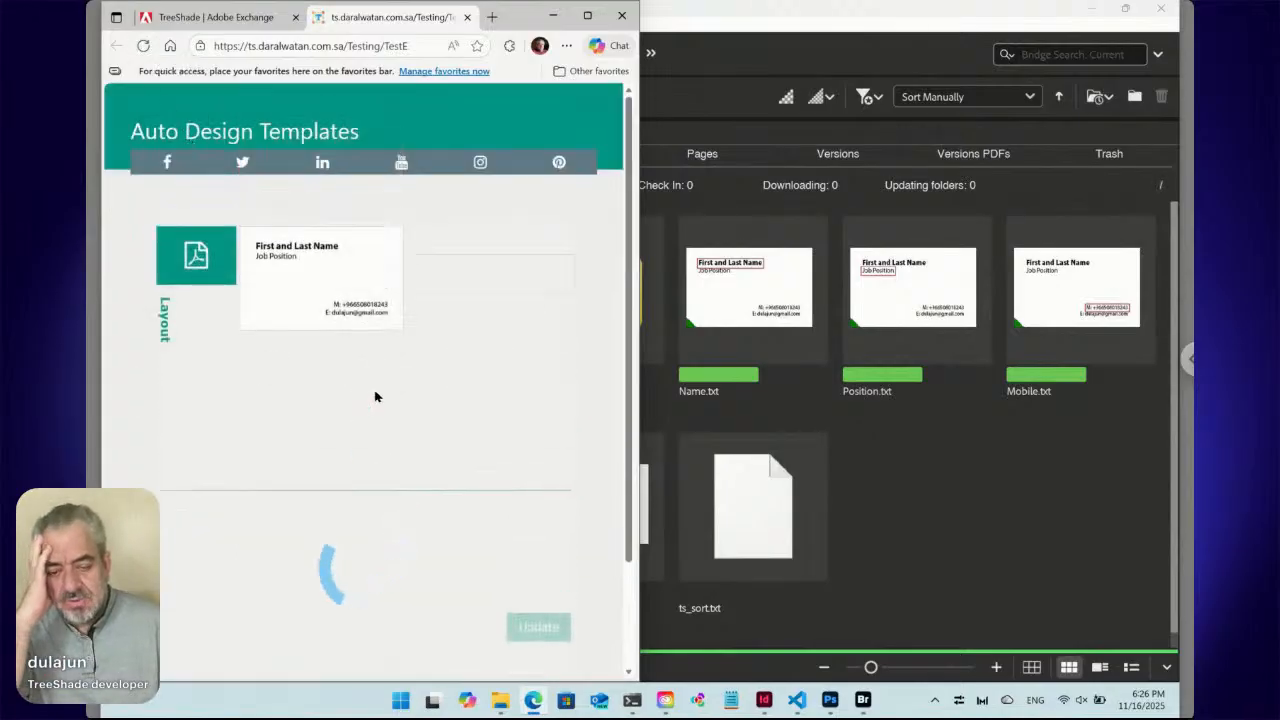
left_click(227, 428)
scroll(408, 440, "down", 2)
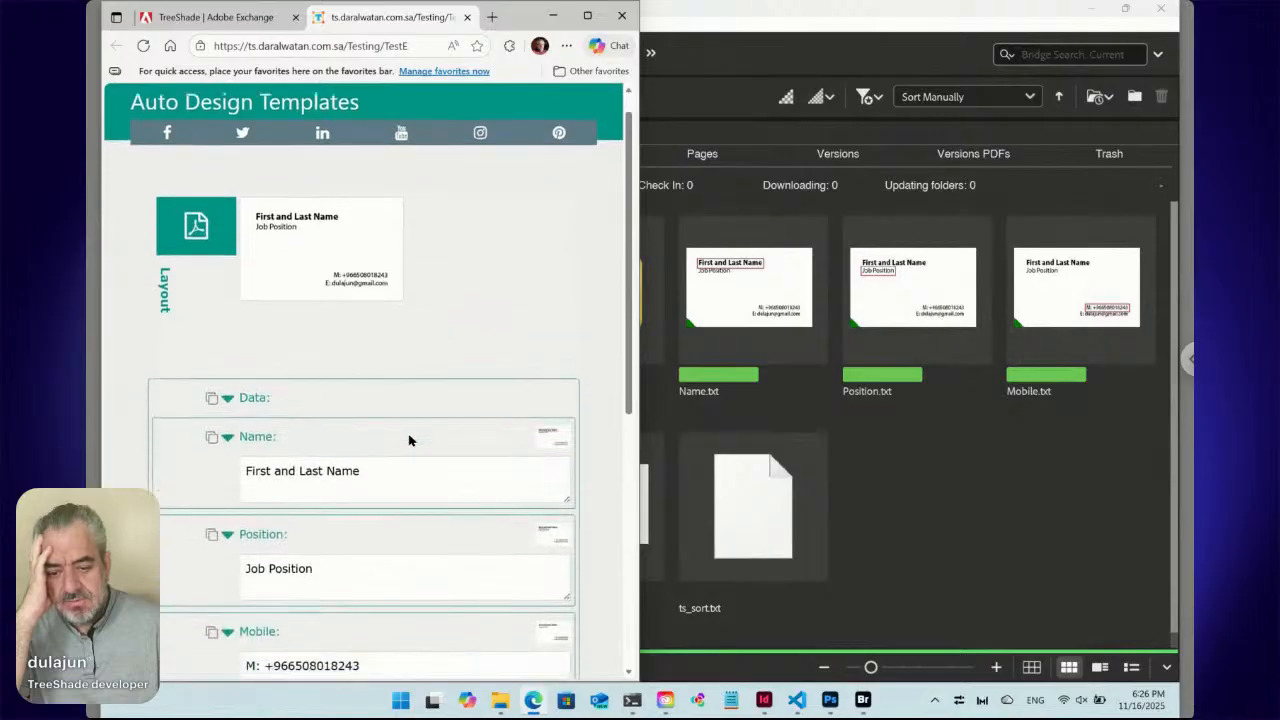
Preview the Name, Position, Mobile and Email field thumbnails, then put the cursor in Name.
mouse_move(556, 322)
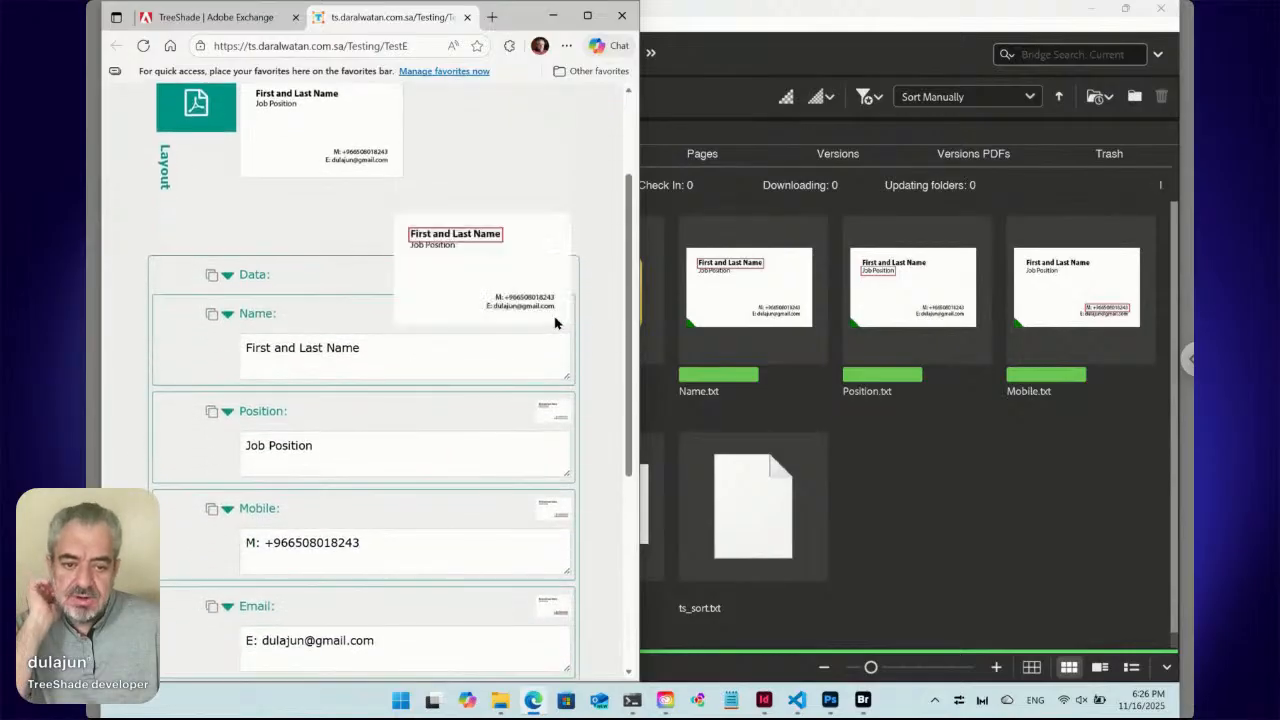
mouse_move(558, 410)
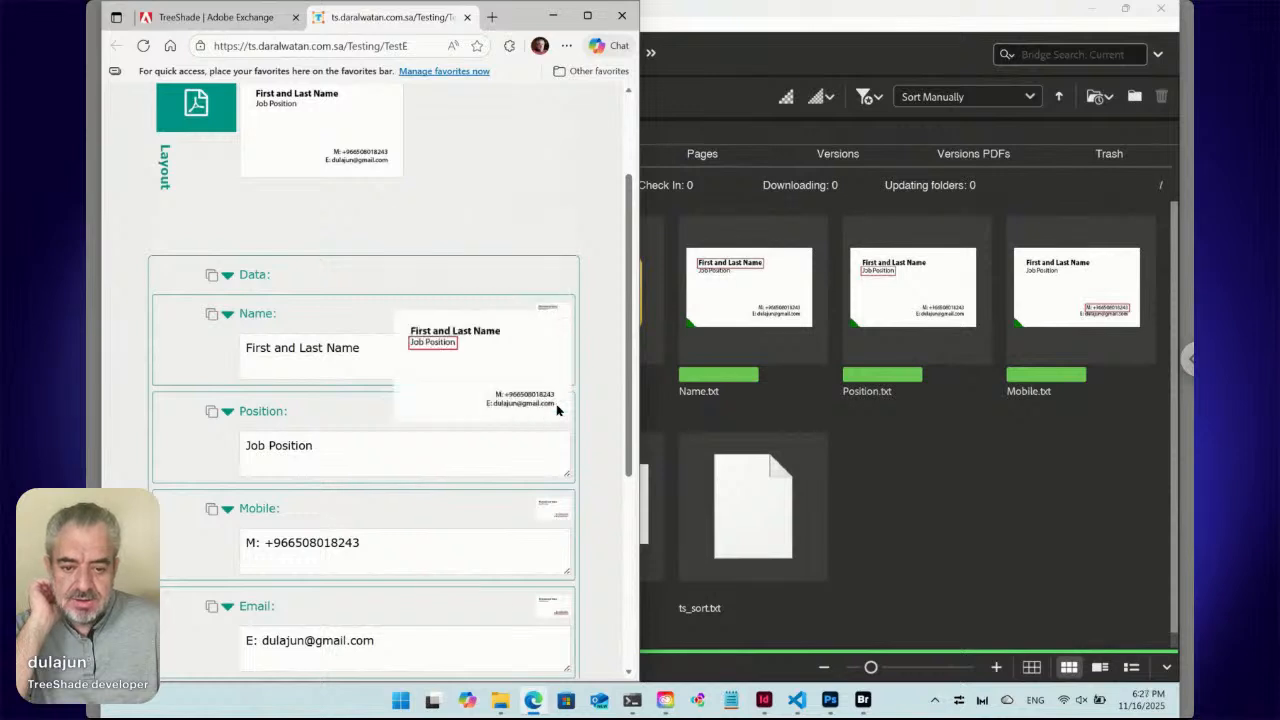
mouse_move(550, 514)
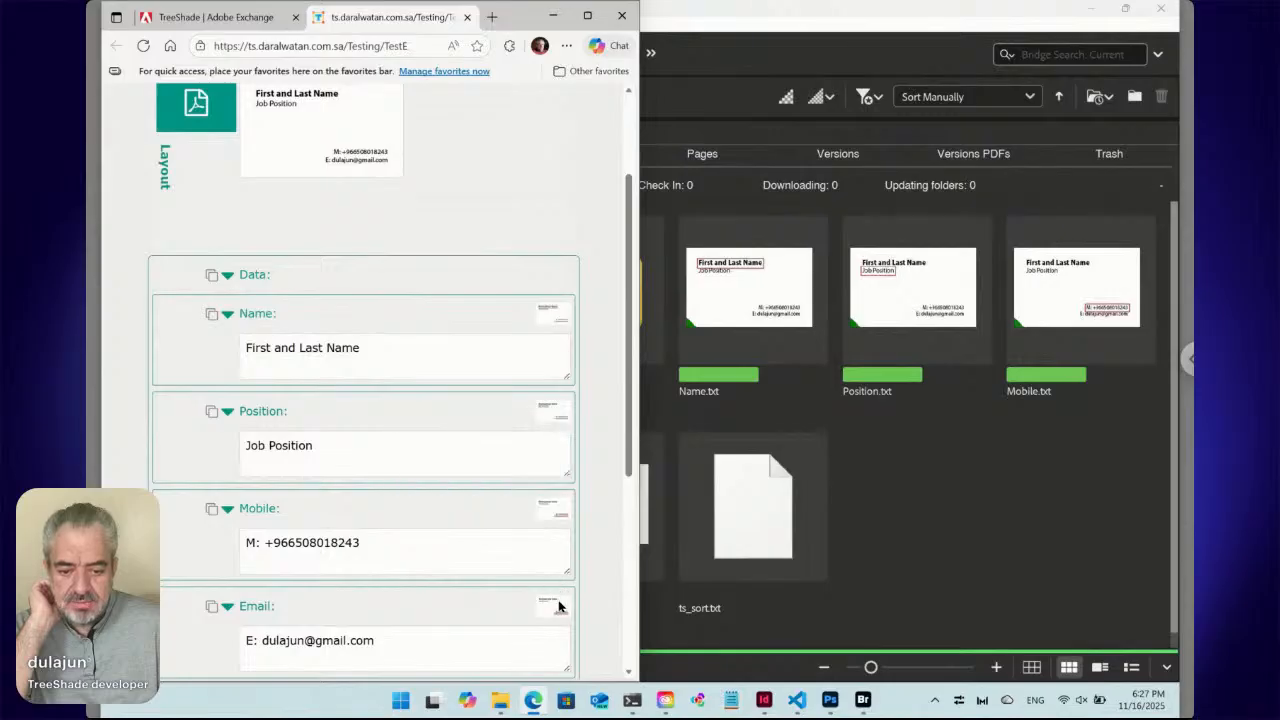
mouse_move(558, 602)
scroll(558, 606, "down", 1)
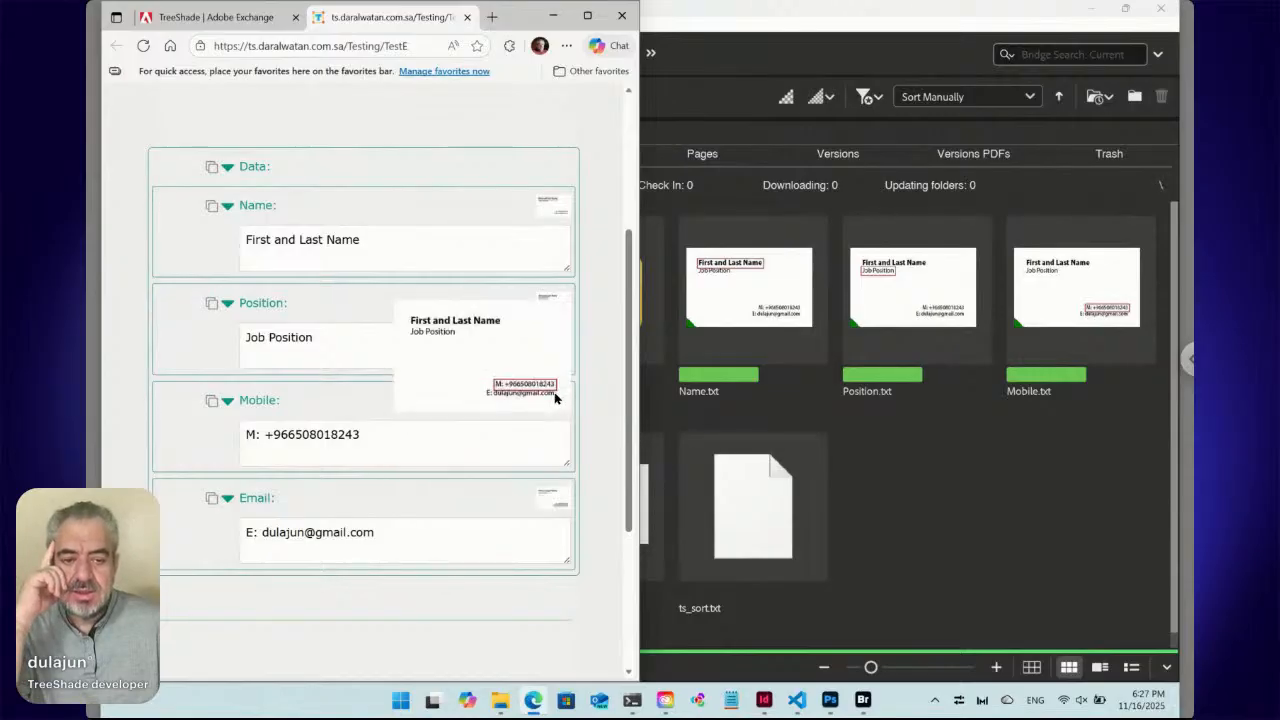
mouse_move(553, 298)
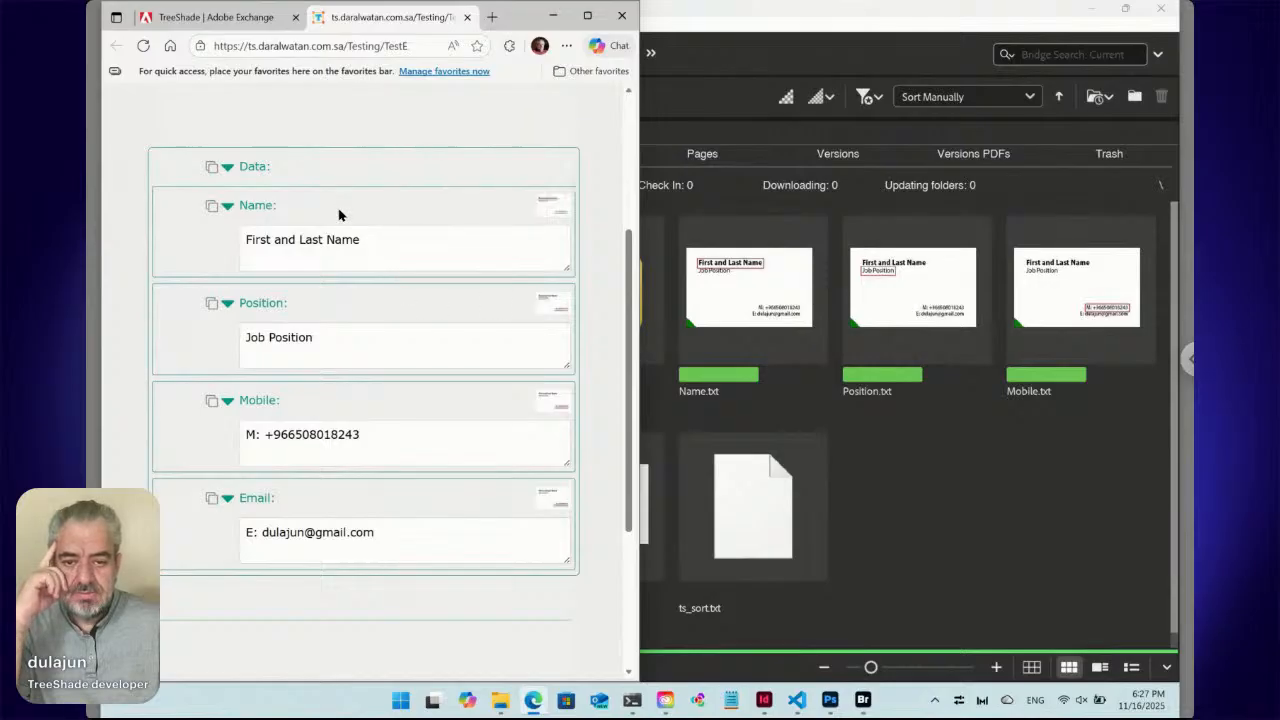
scroll(340, 214, "up", 3)
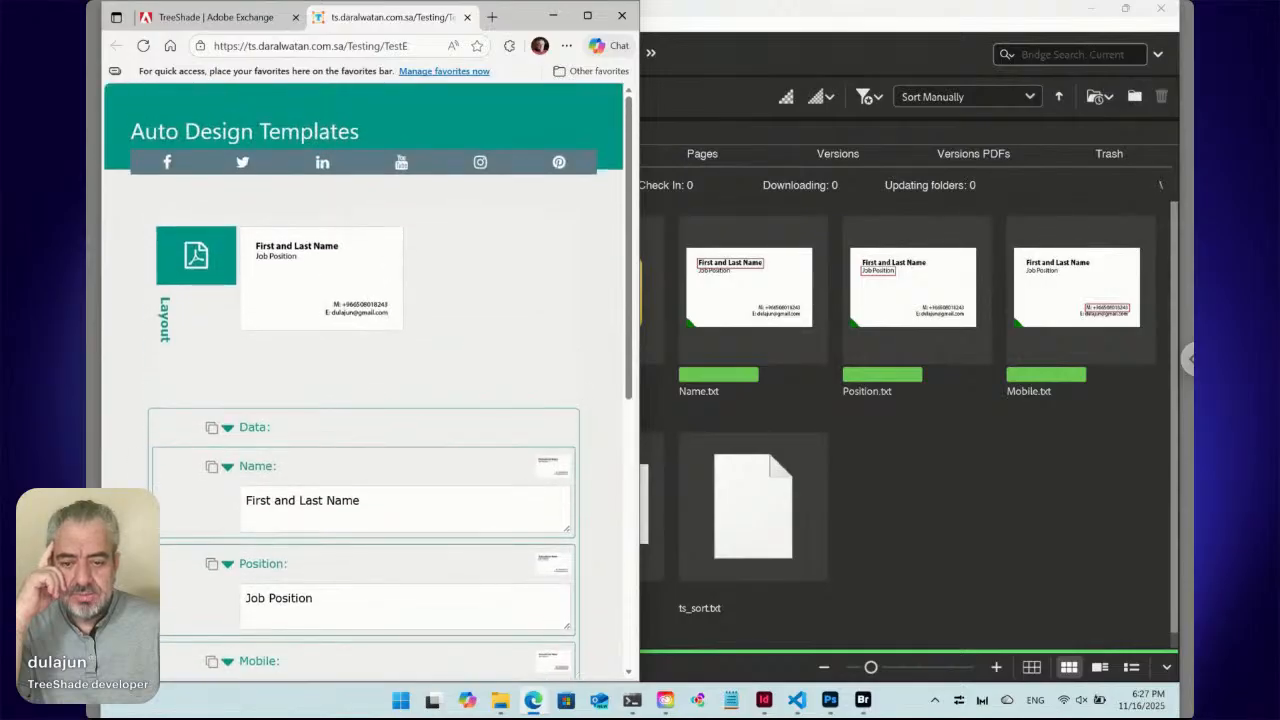
left_click(351, 505)
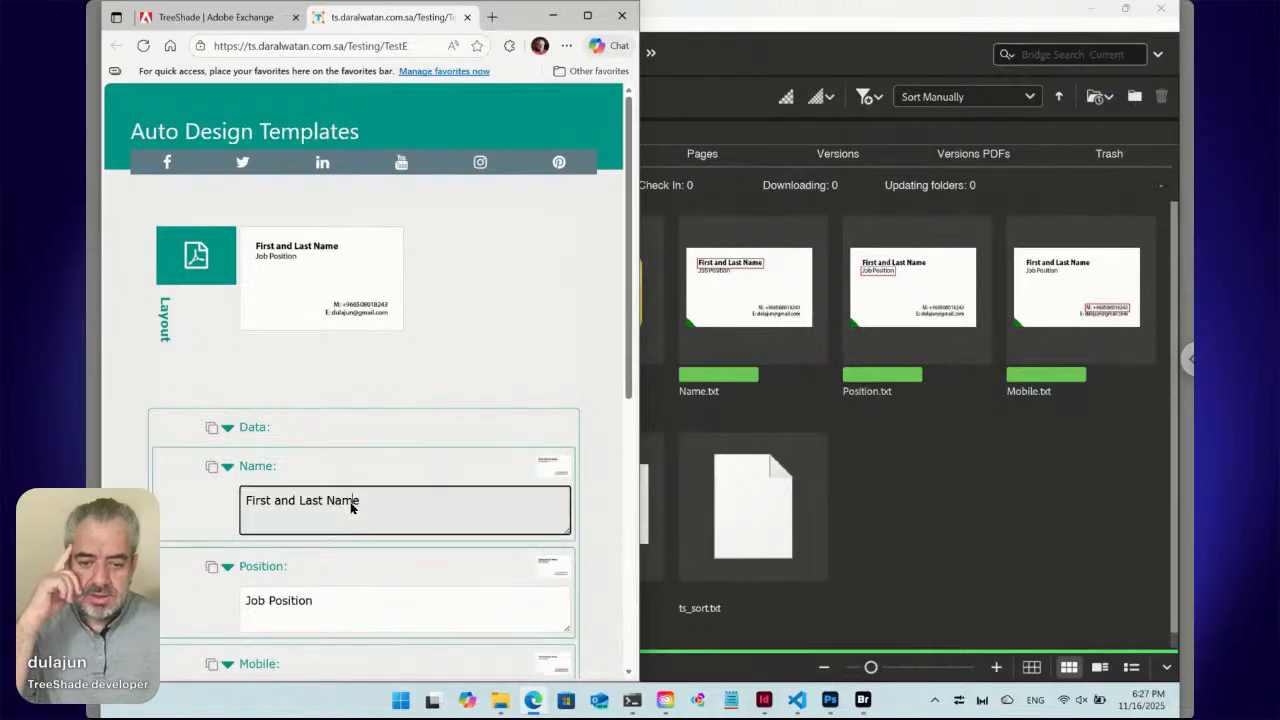
Move the InDesign window aside and replace the placeholder name with the card holder's full name.
left_click(764, 700)
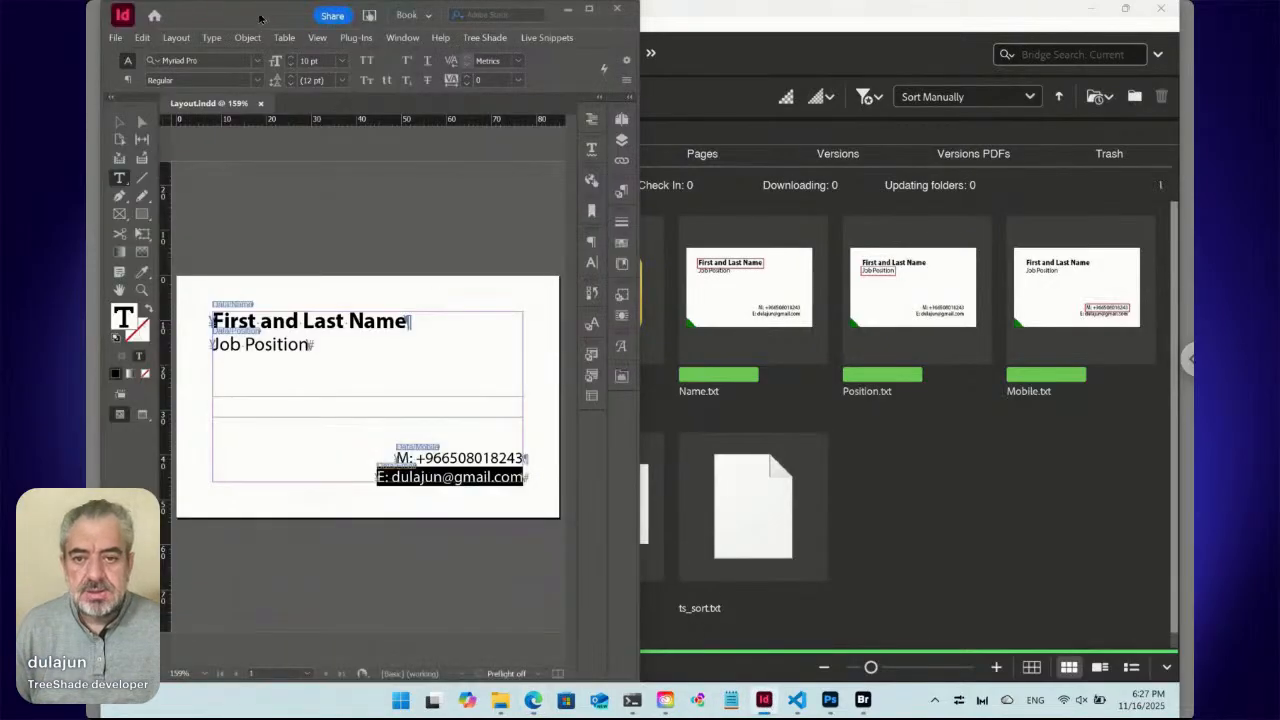
left_click_drag(261, 22, 768, 38)
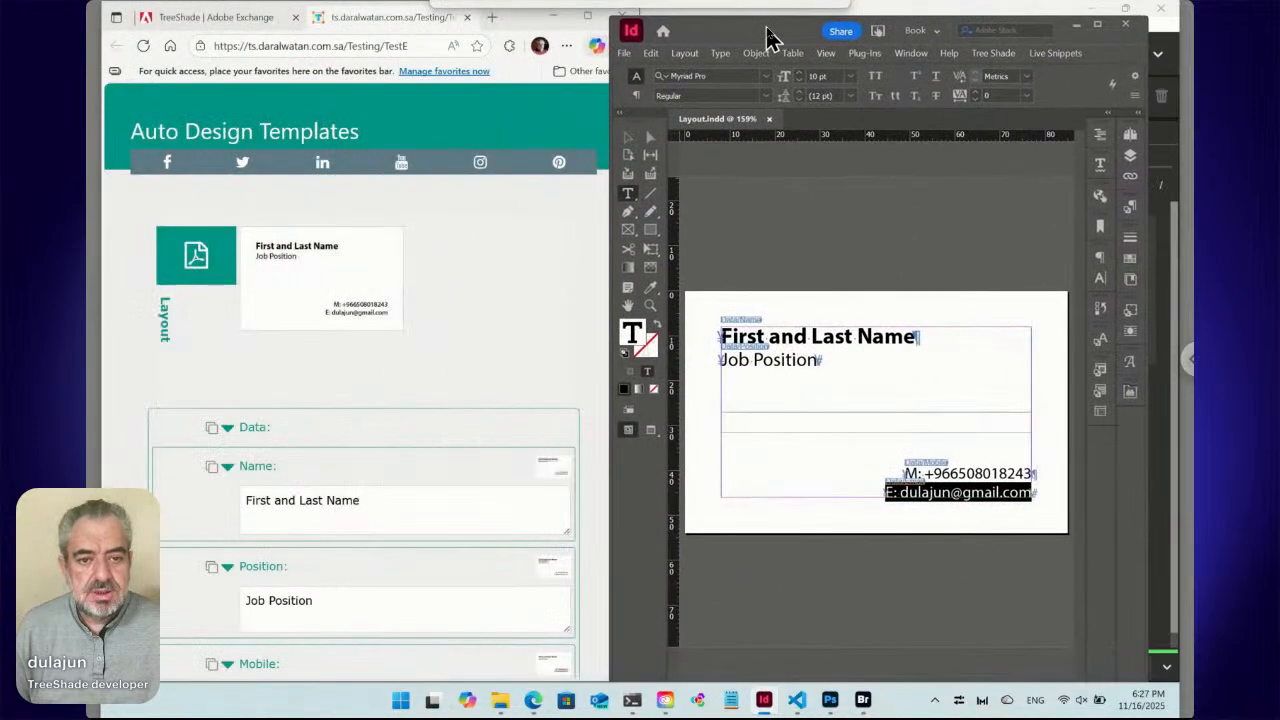
left_click(298, 505)
scroll(298, 505, "down", 3)
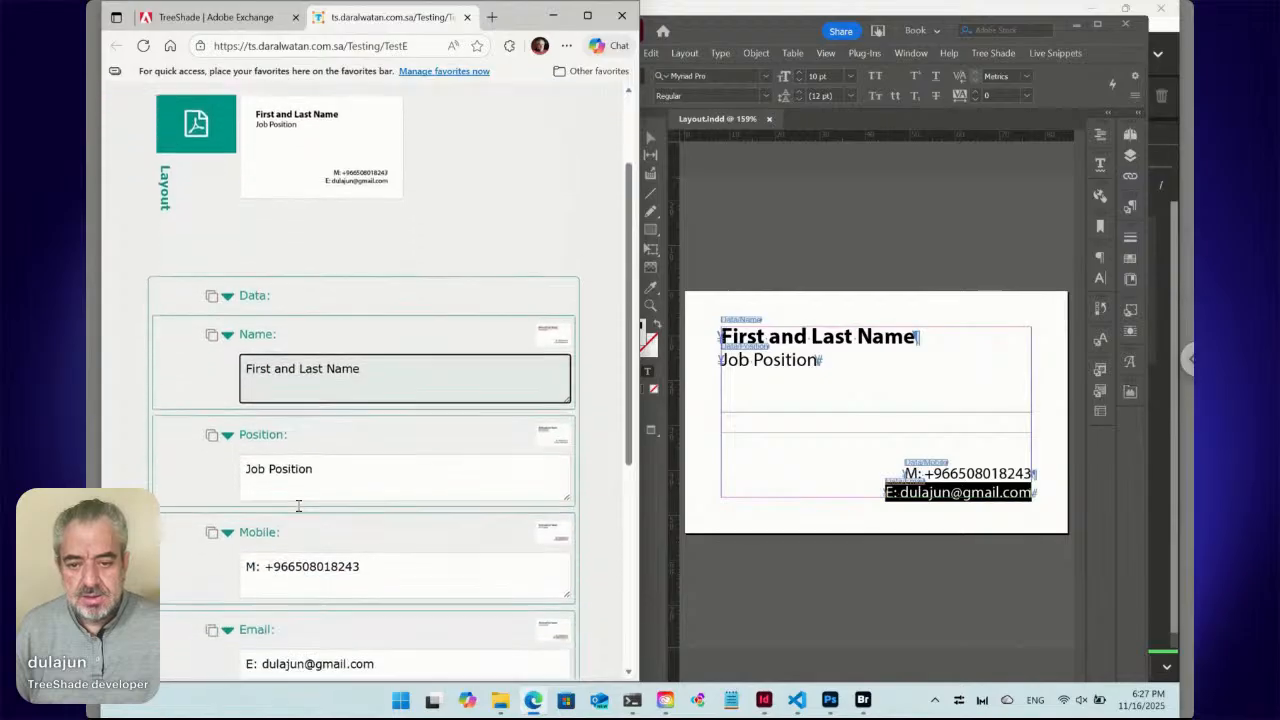
key("ctrl+a")
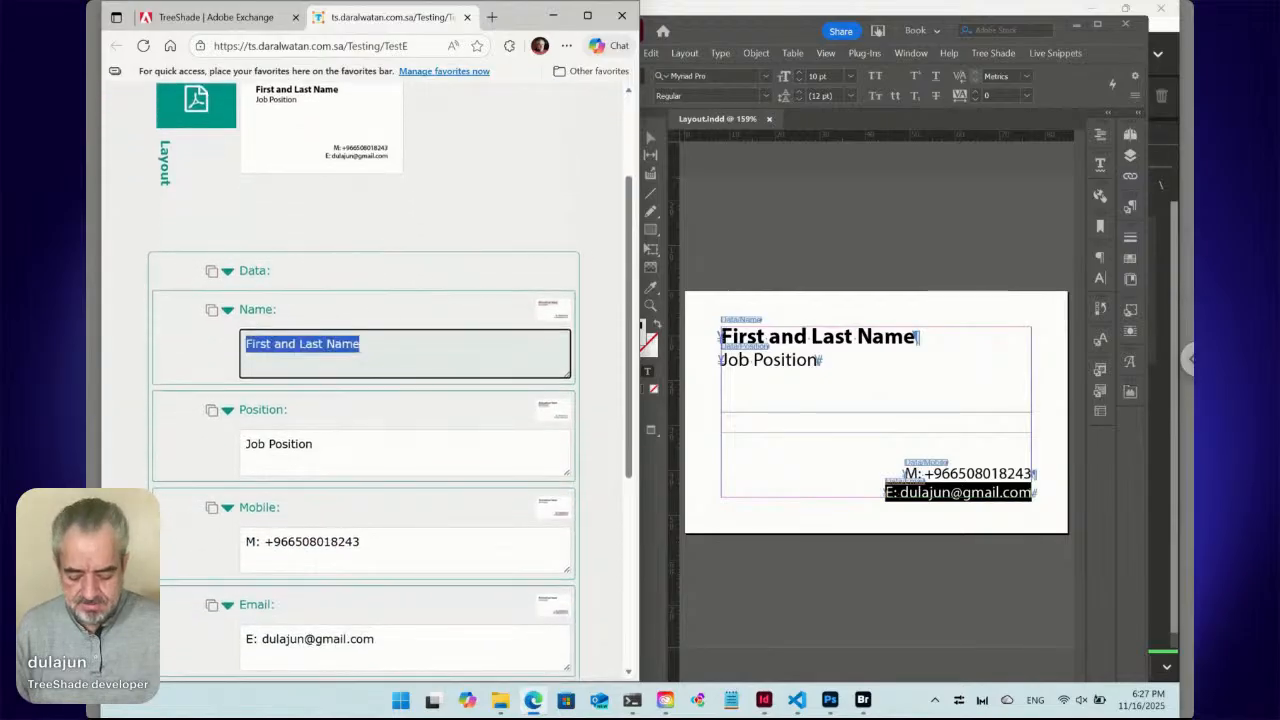
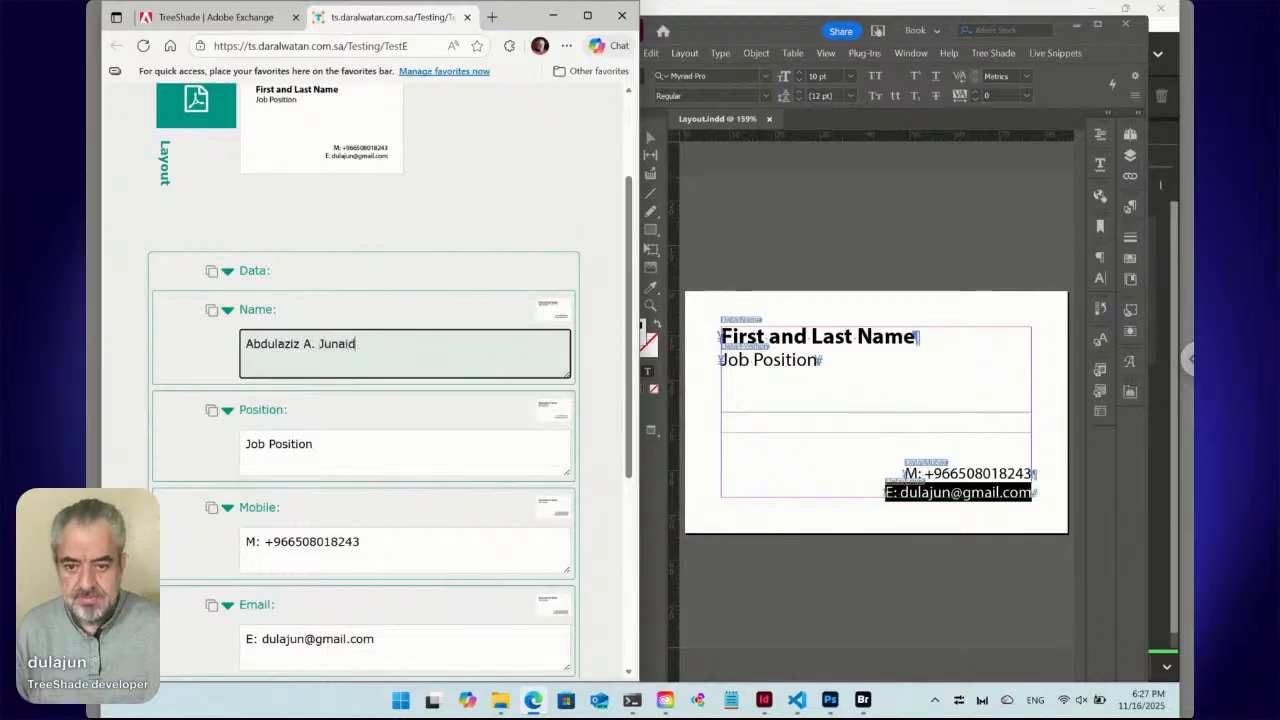
Change the Position to 'Product Developer' and submit the card with Update.
triple_click(284, 453)
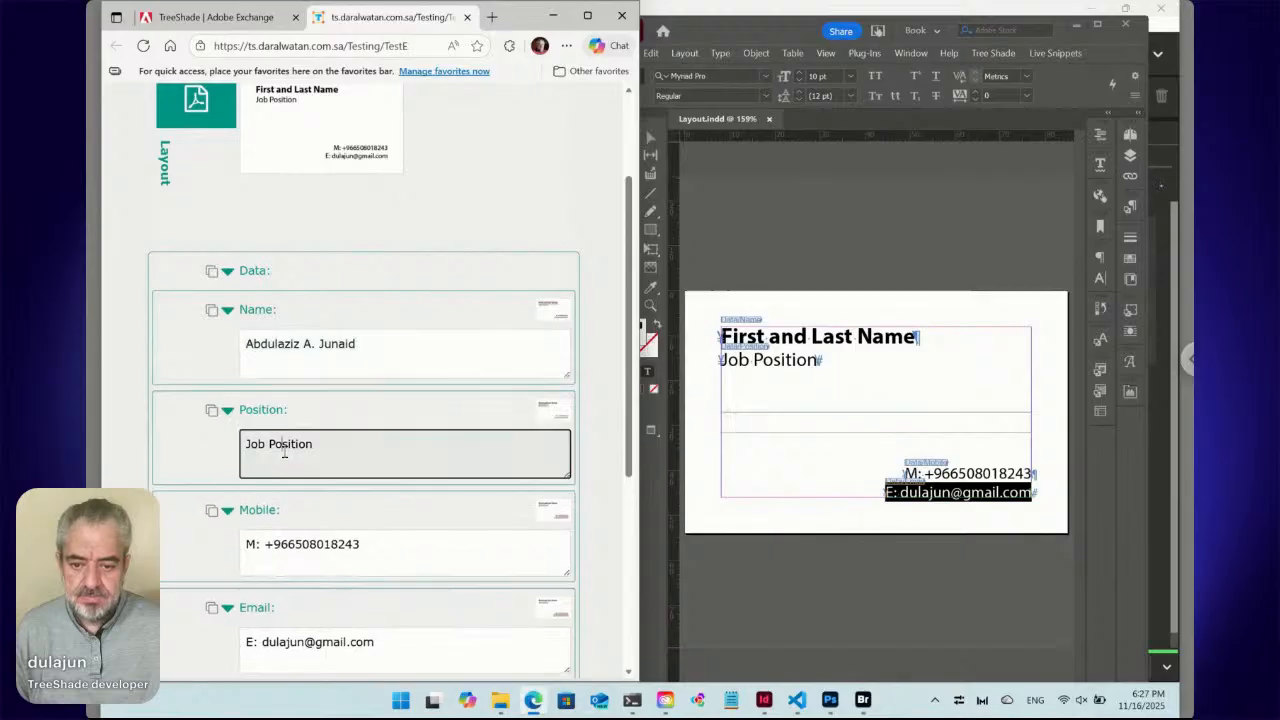
type("Pro")
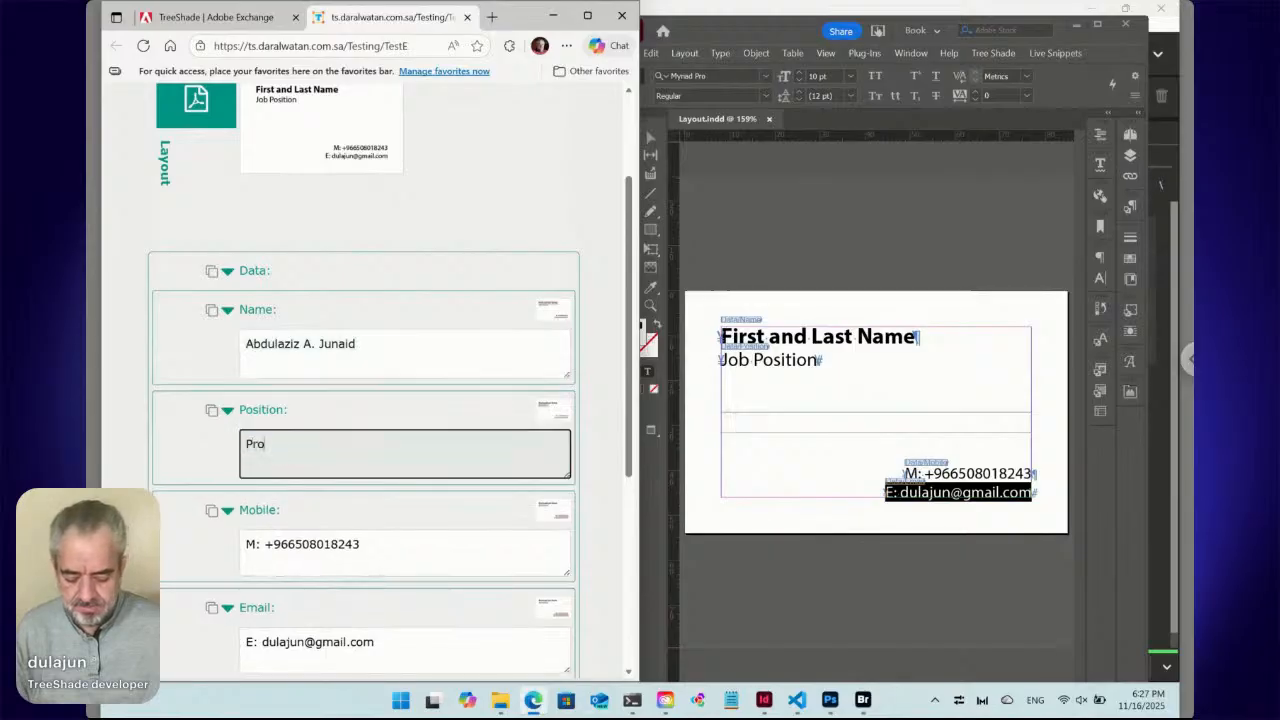
type("duct D")
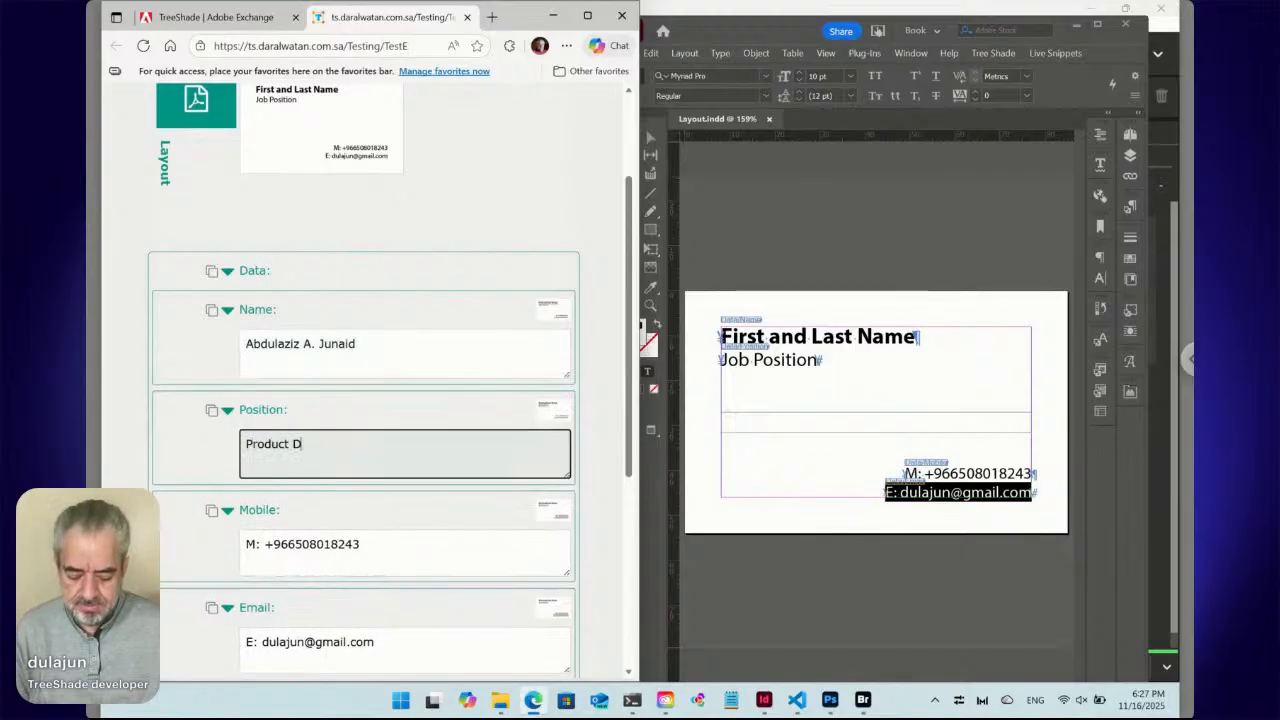
type("eveloper")
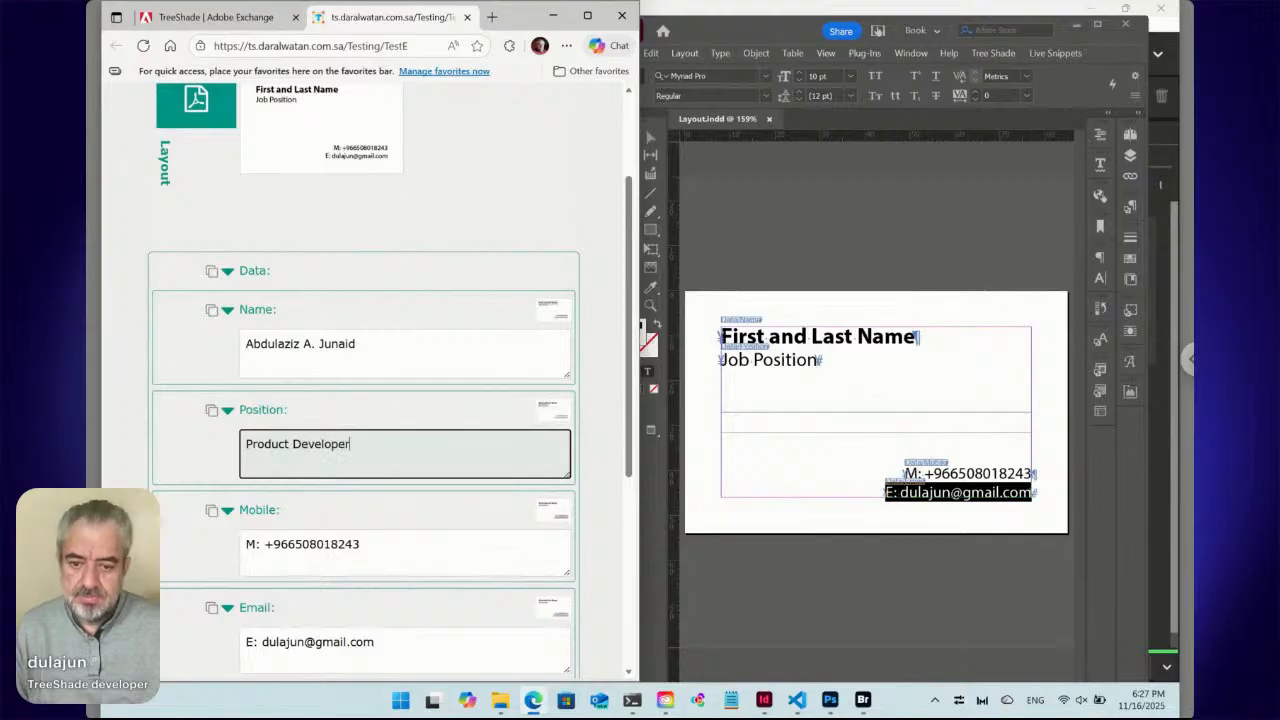
left_click(288, 543)
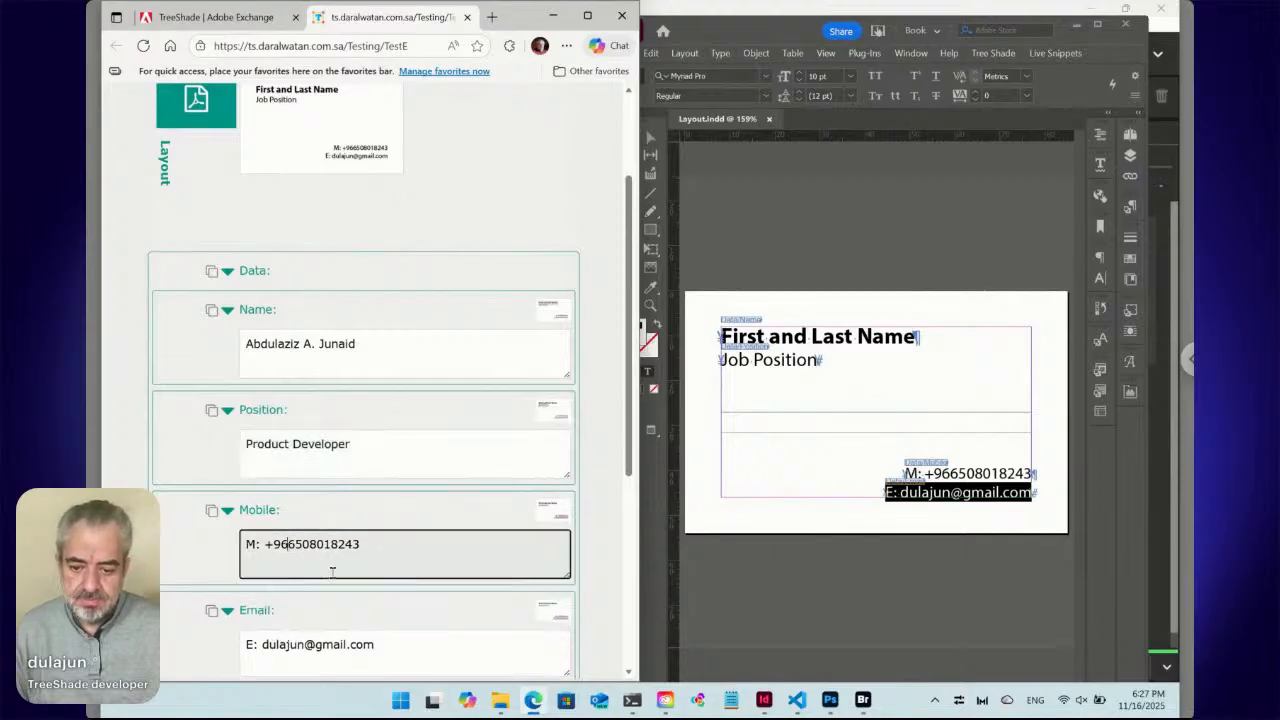
scroll(332, 573, "down", 1)
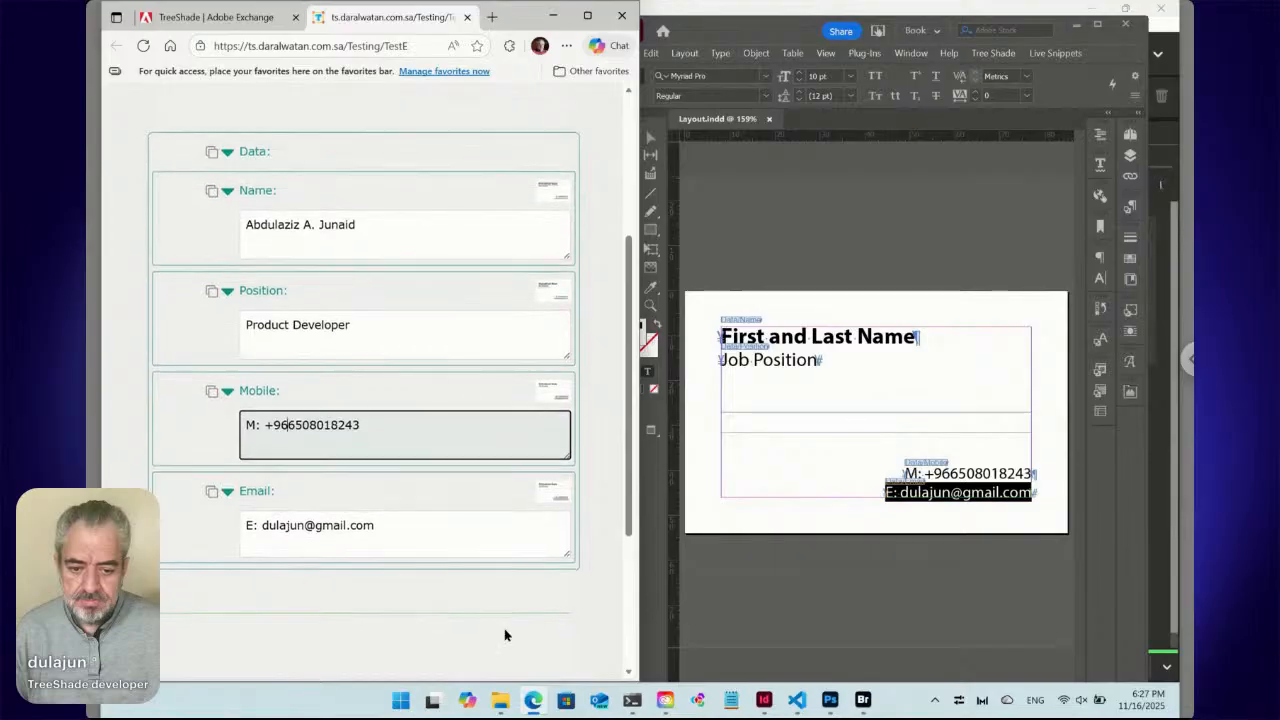
scroll(504, 628, "down", 2)
left_click(532, 634)
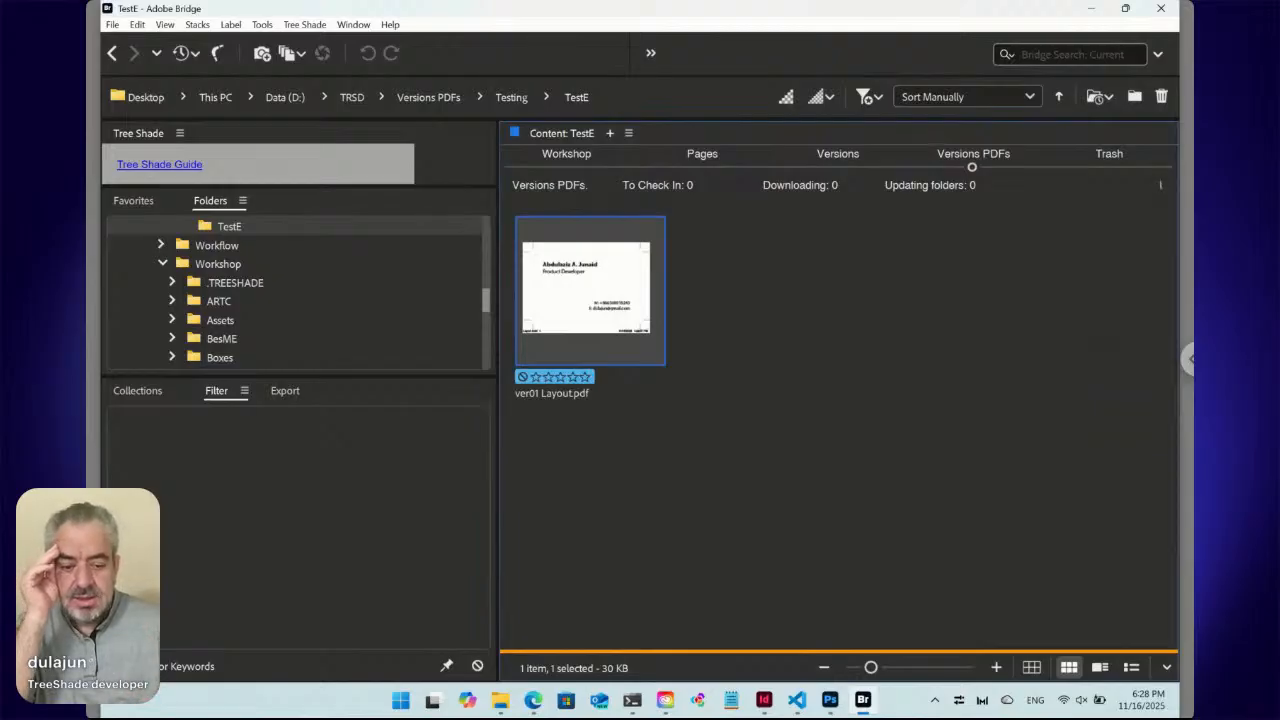
Return from Bridge to the TreeShade web form in the browser.
left_click(533, 701)
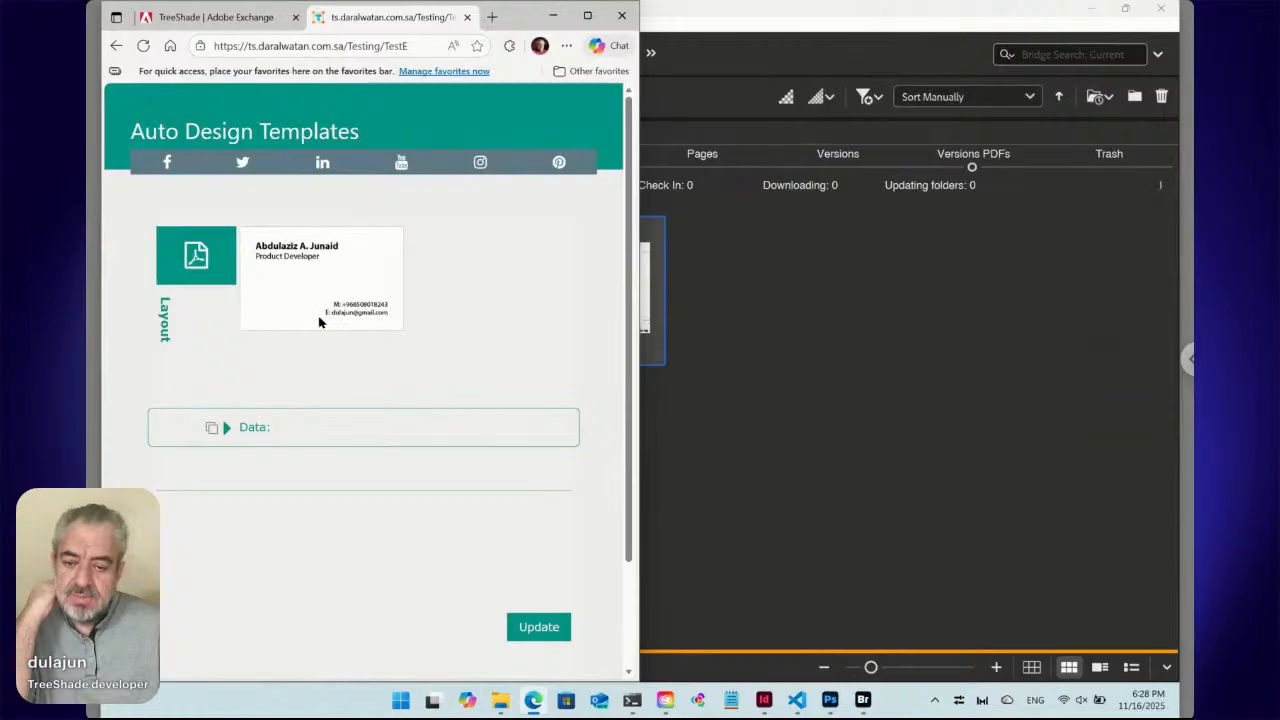
Expand the Data section and scroll through the saved Name and Position values.
left_click(227, 428)
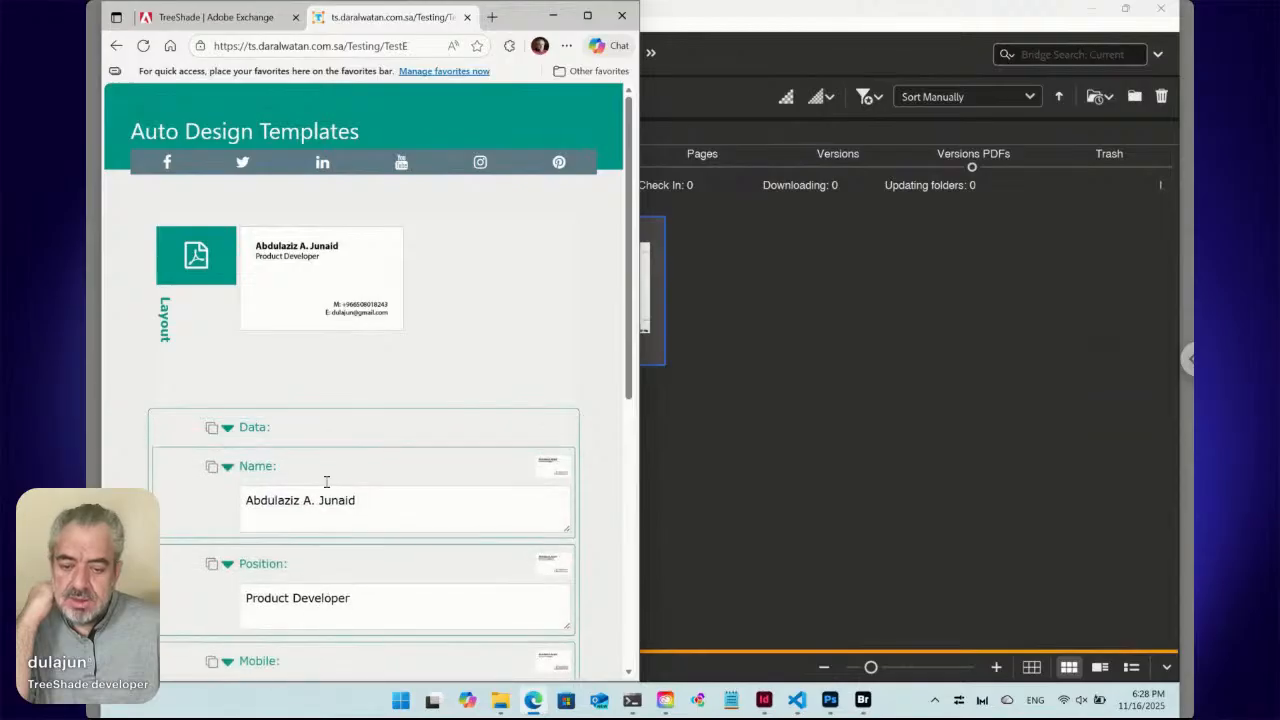
scroll(326, 486, "down", 2)
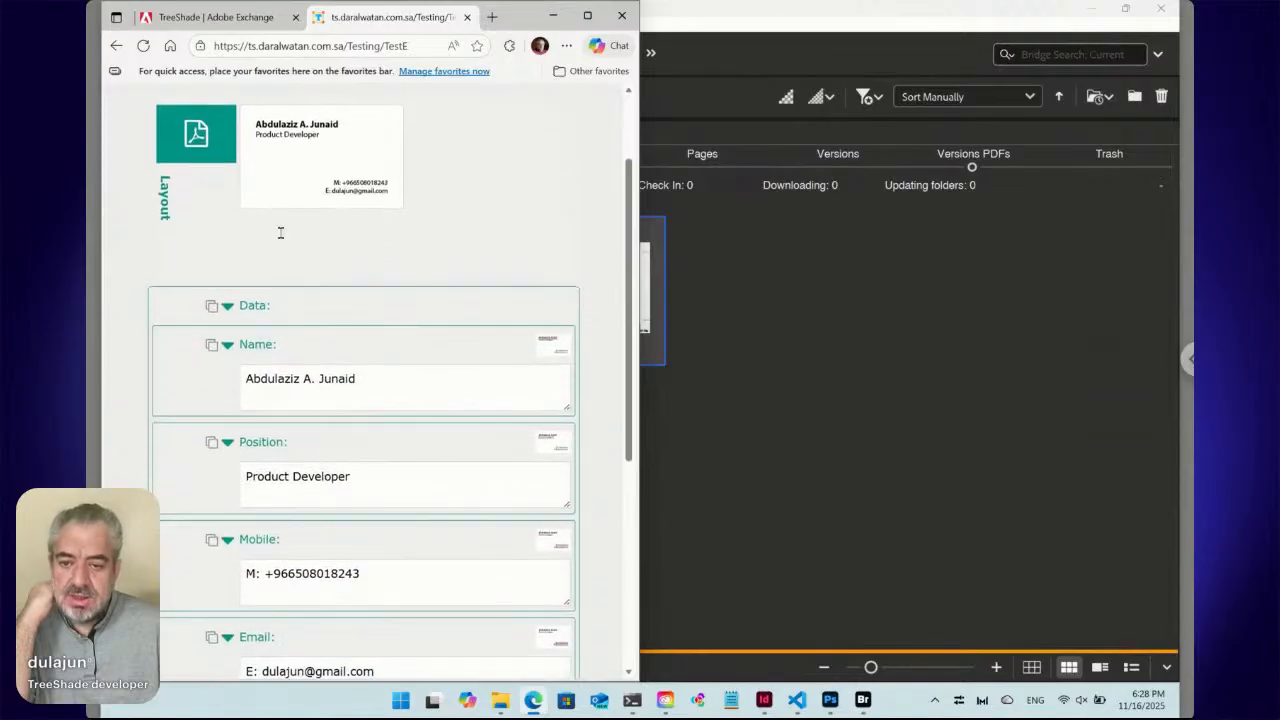
scroll(214, 212, "up", 2)
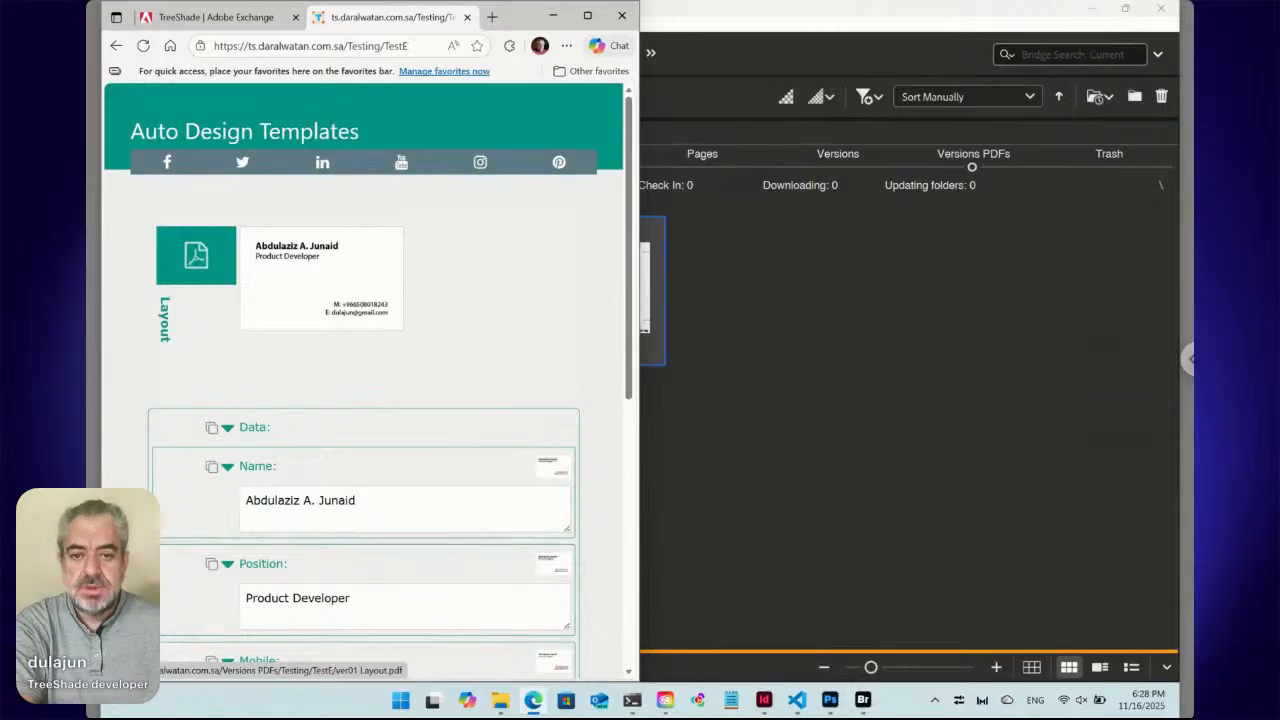
Switch to the TreeShade Adobe Exchange page and maximize the browser window.
left_click(233, 22)
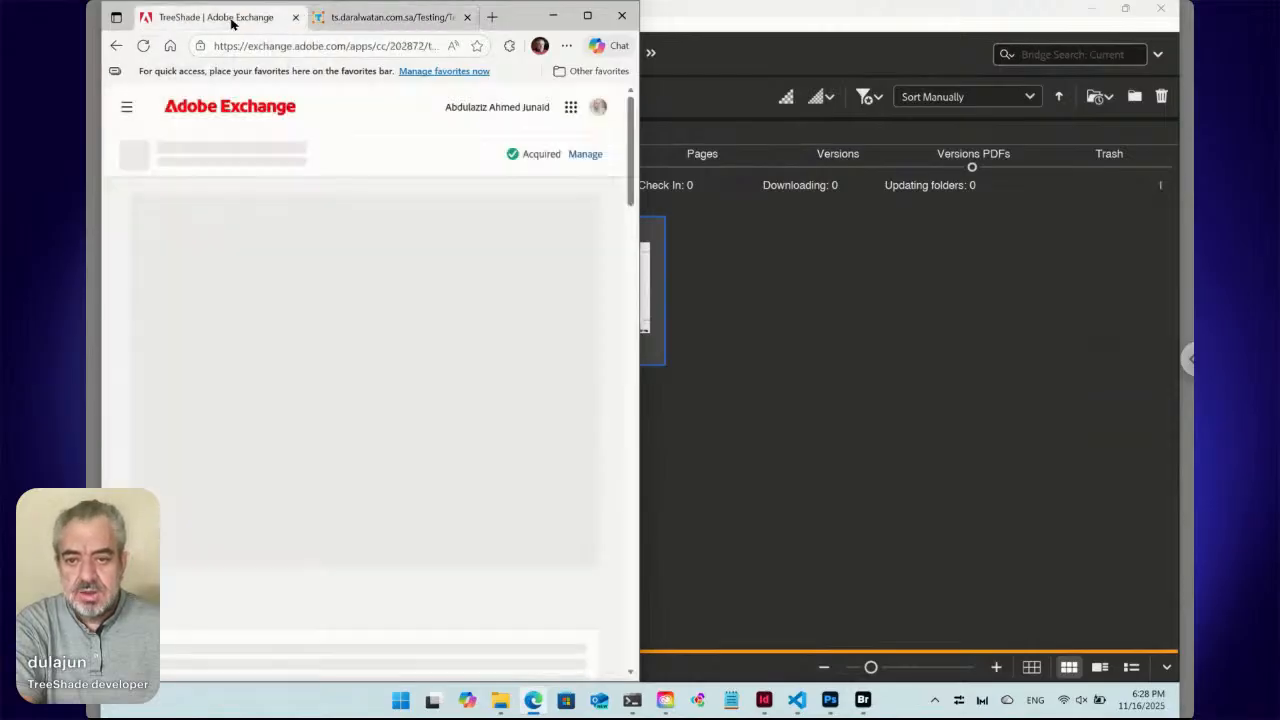
left_click(588, 17)
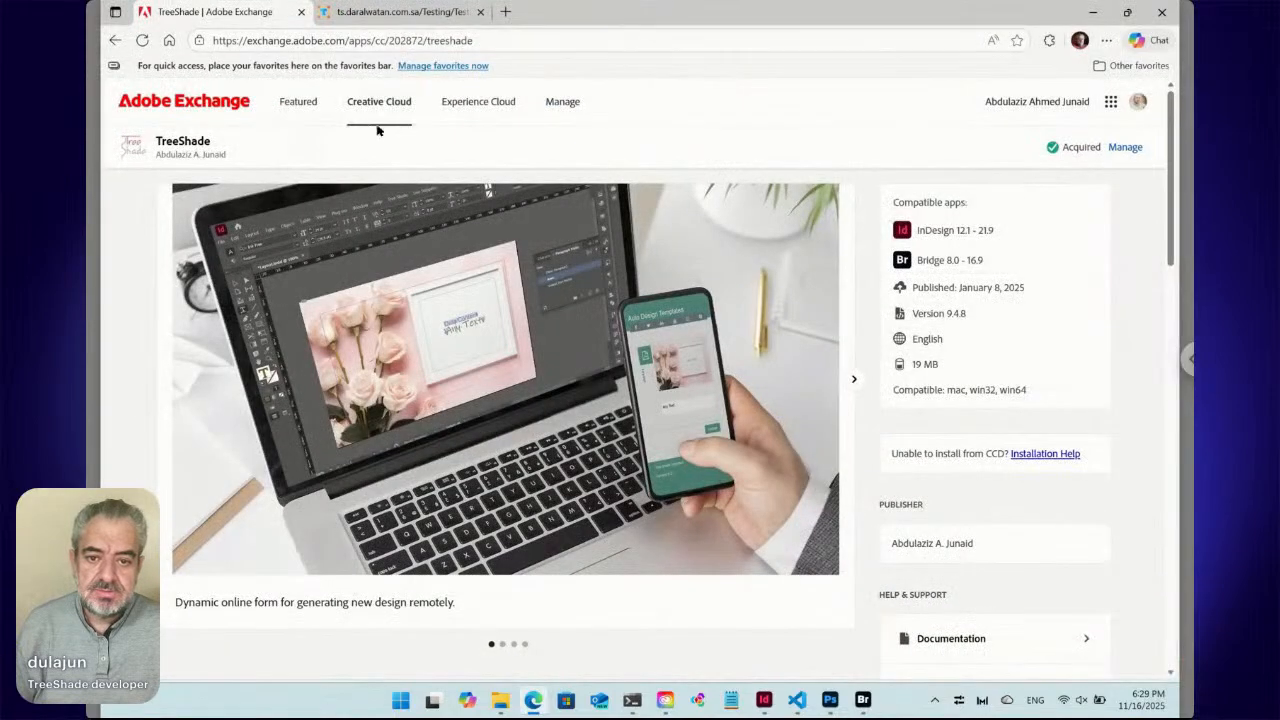